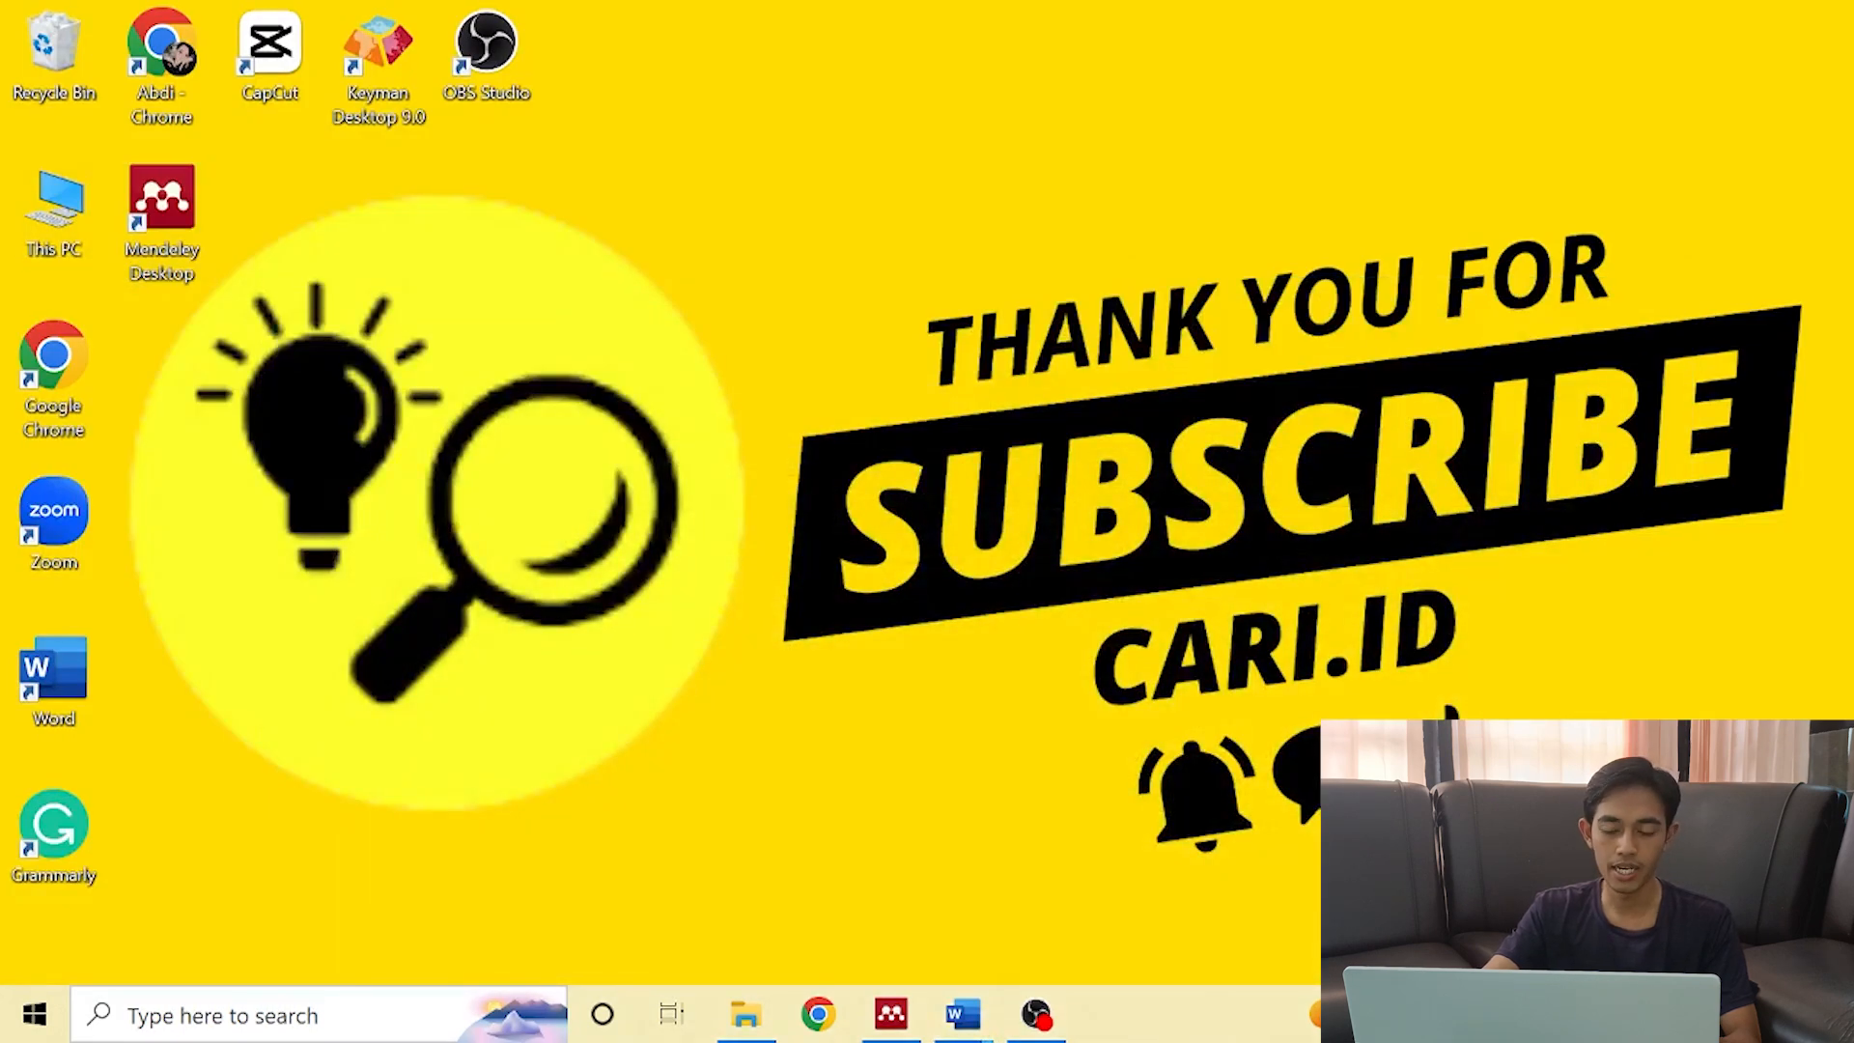
Switch to Mendeley Desktop and look through the full list of documents in the library.
click(890, 1014)
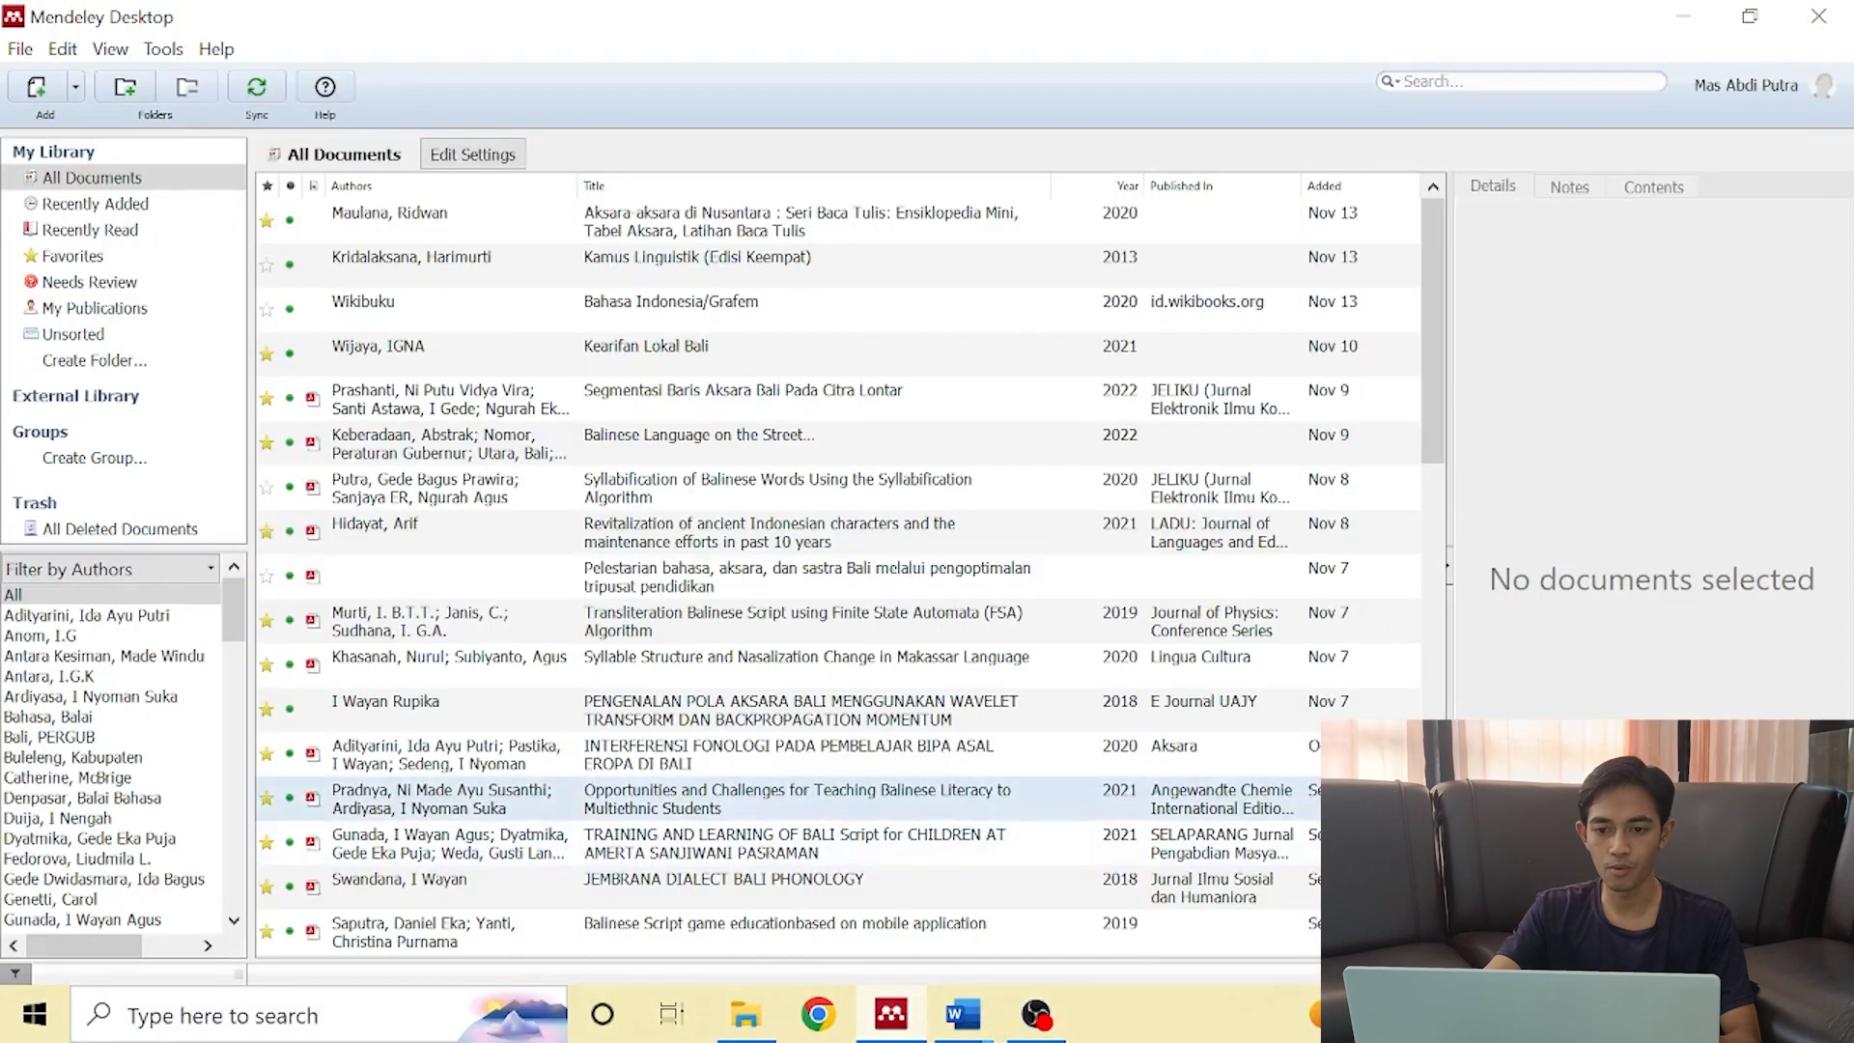
scroll(1197, 642, down, 7)
scroll(1222, 642, down, 4)
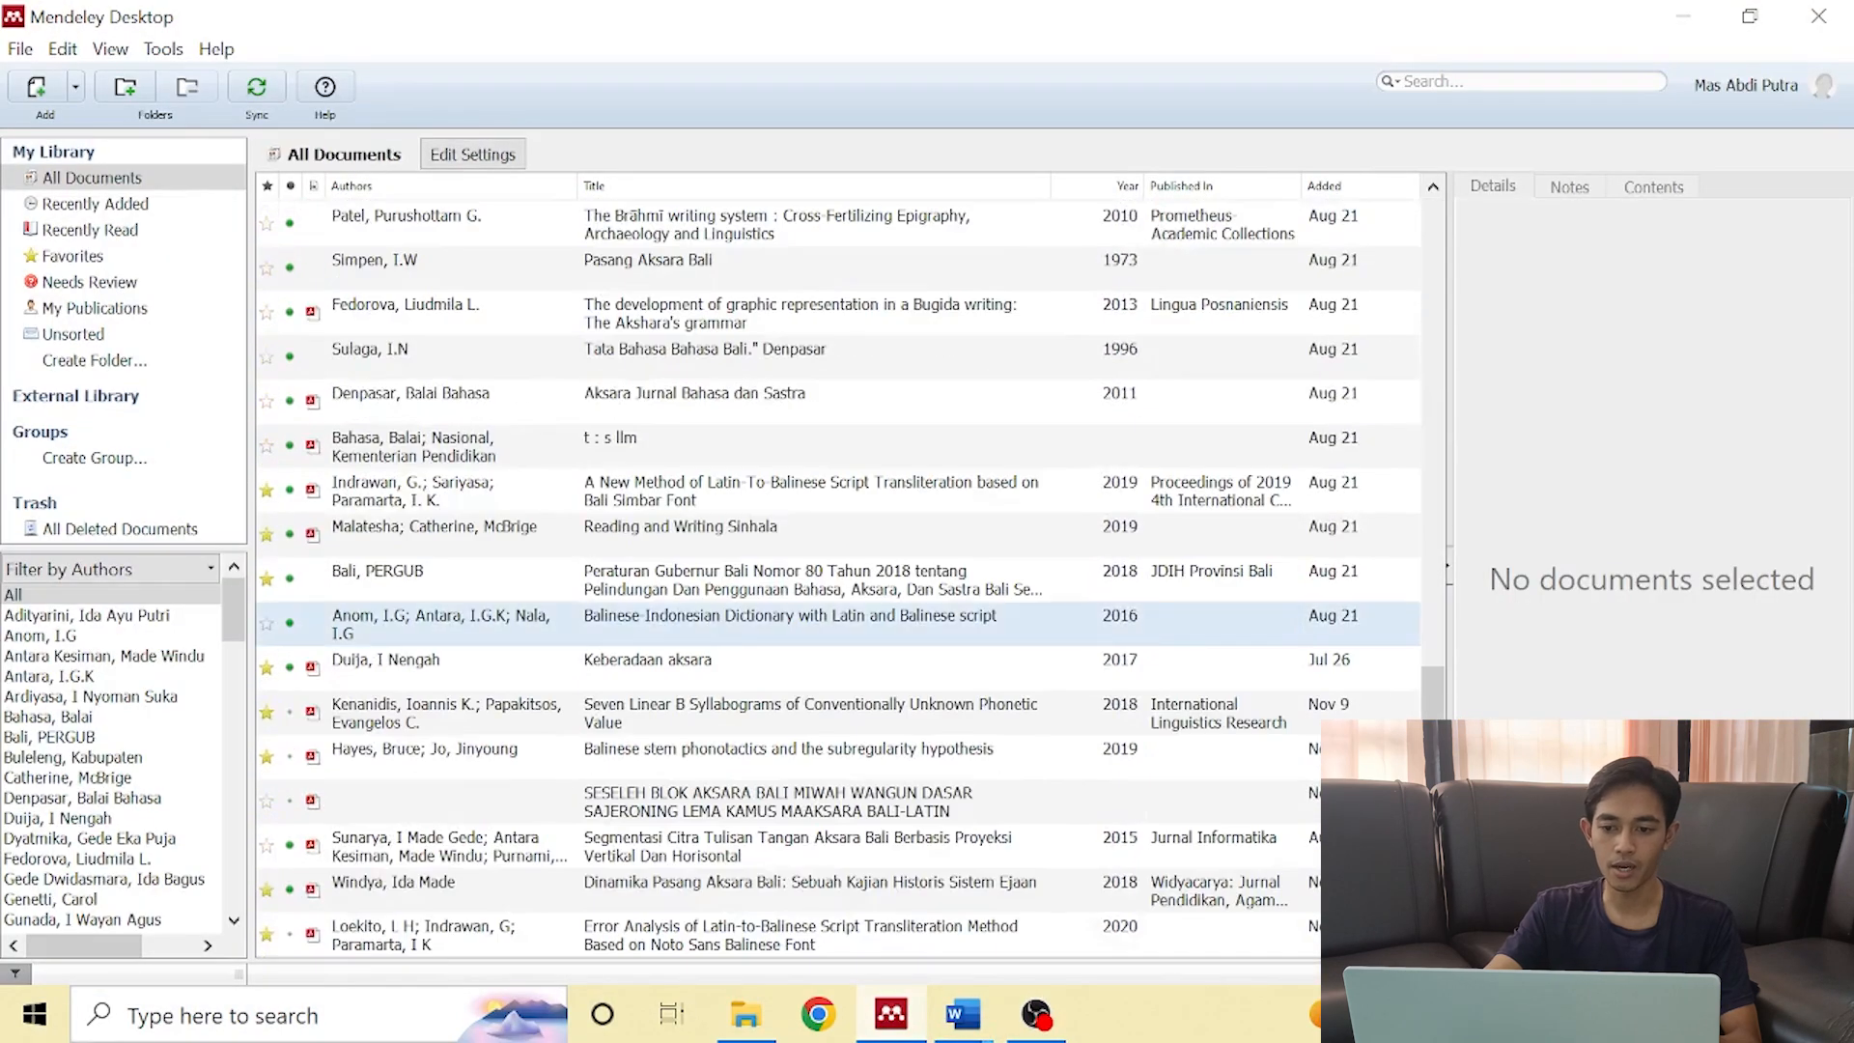
scroll(1221, 642, up, 15)
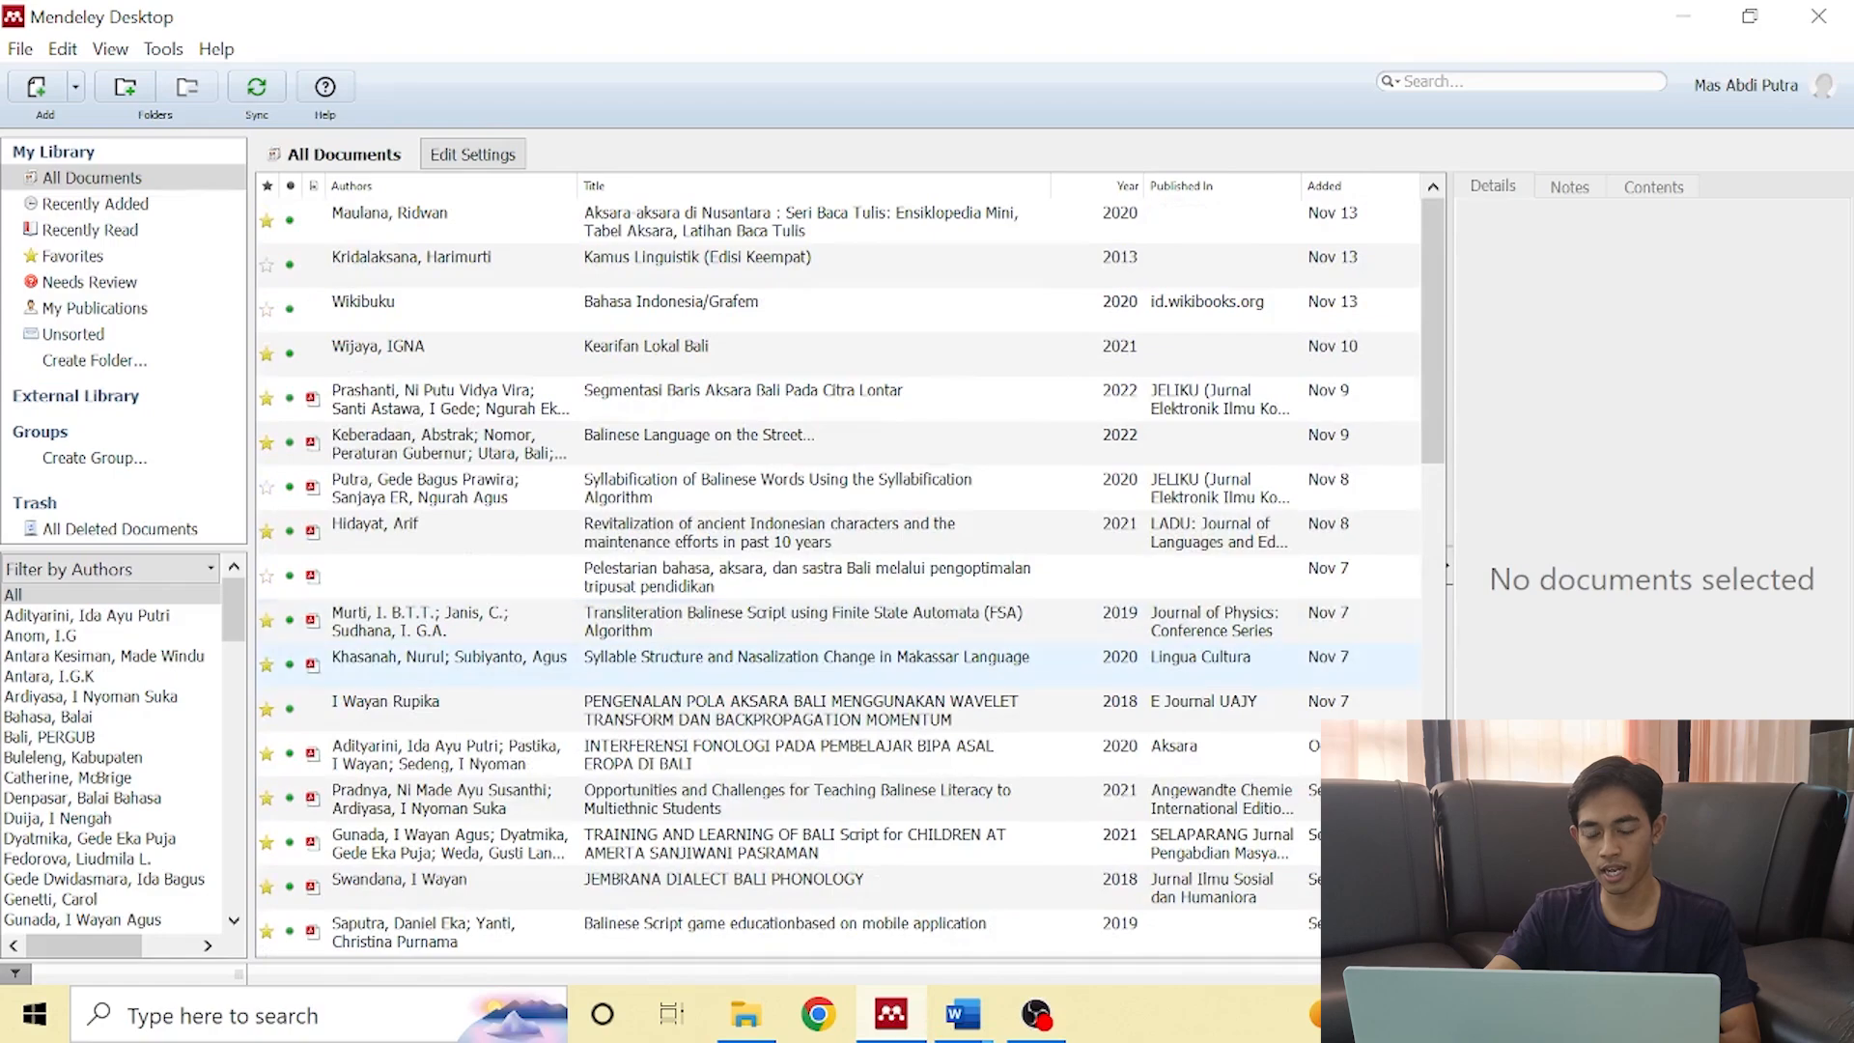
scroll(1221, 580, down, 10)
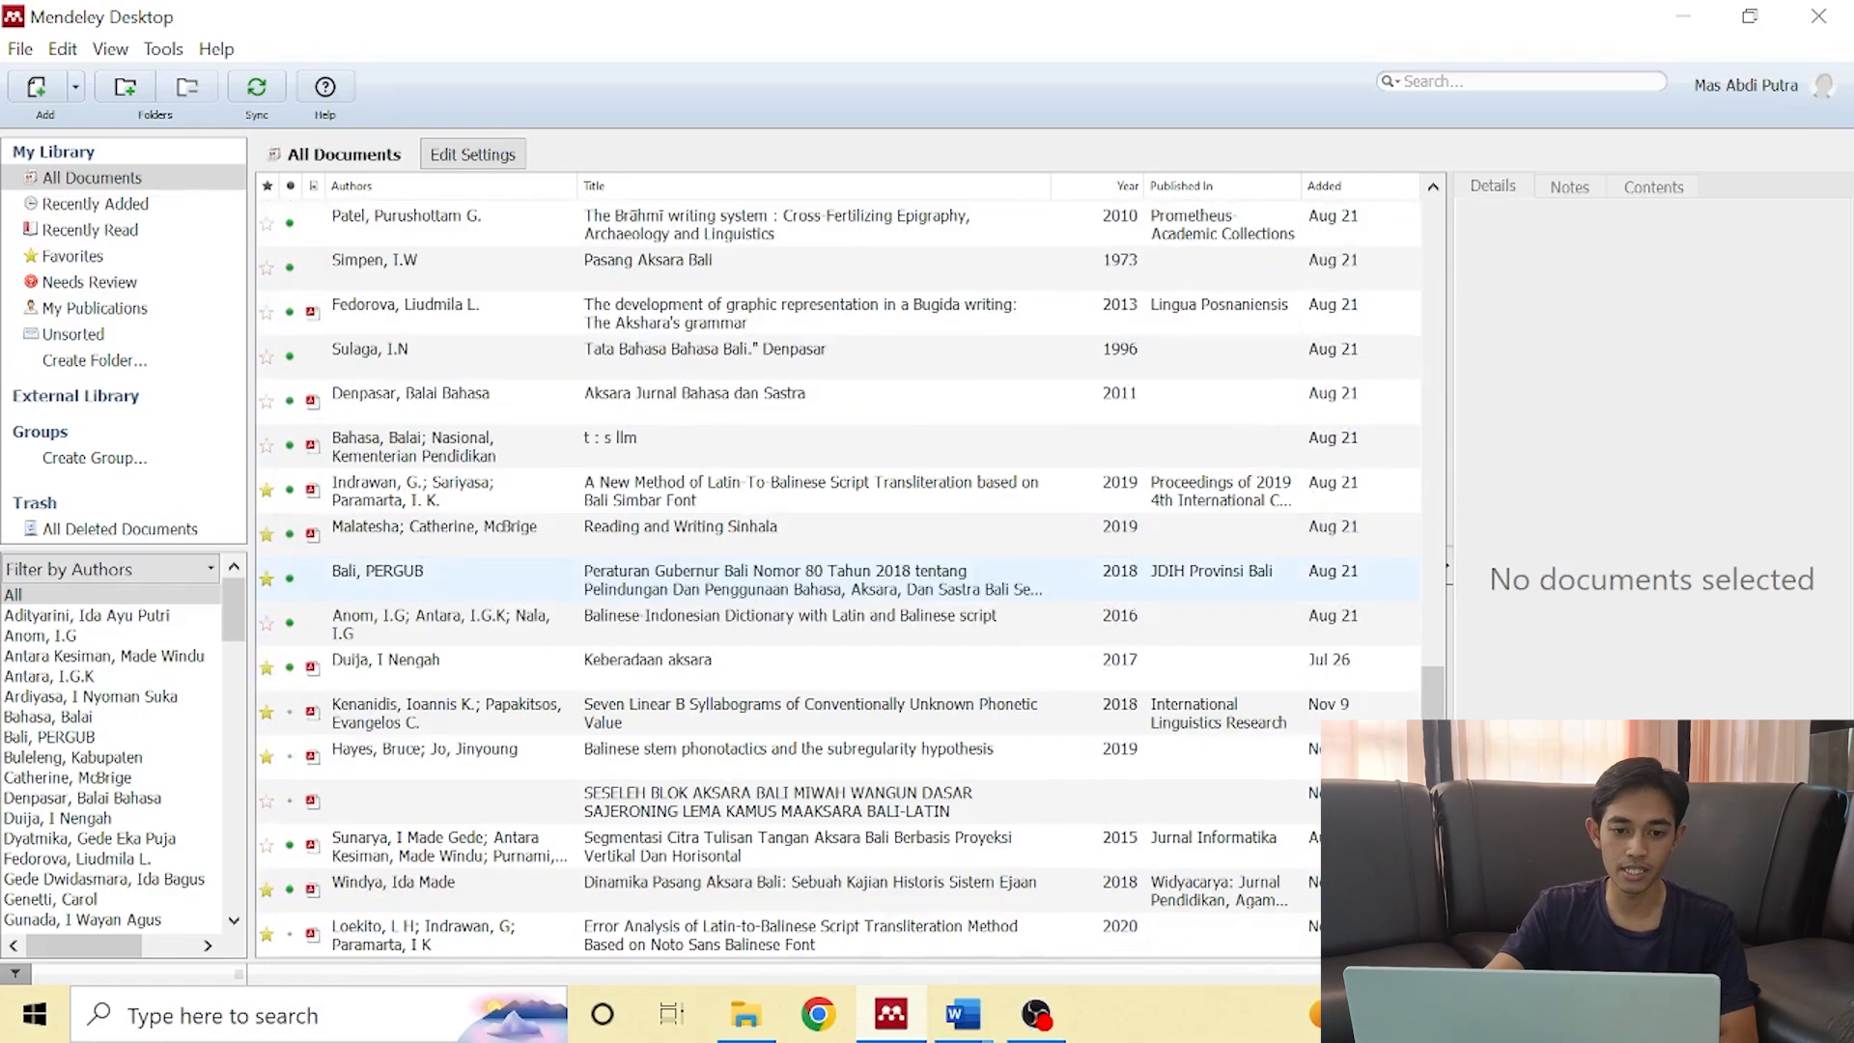
drag(1433, 697, 1432, 228)
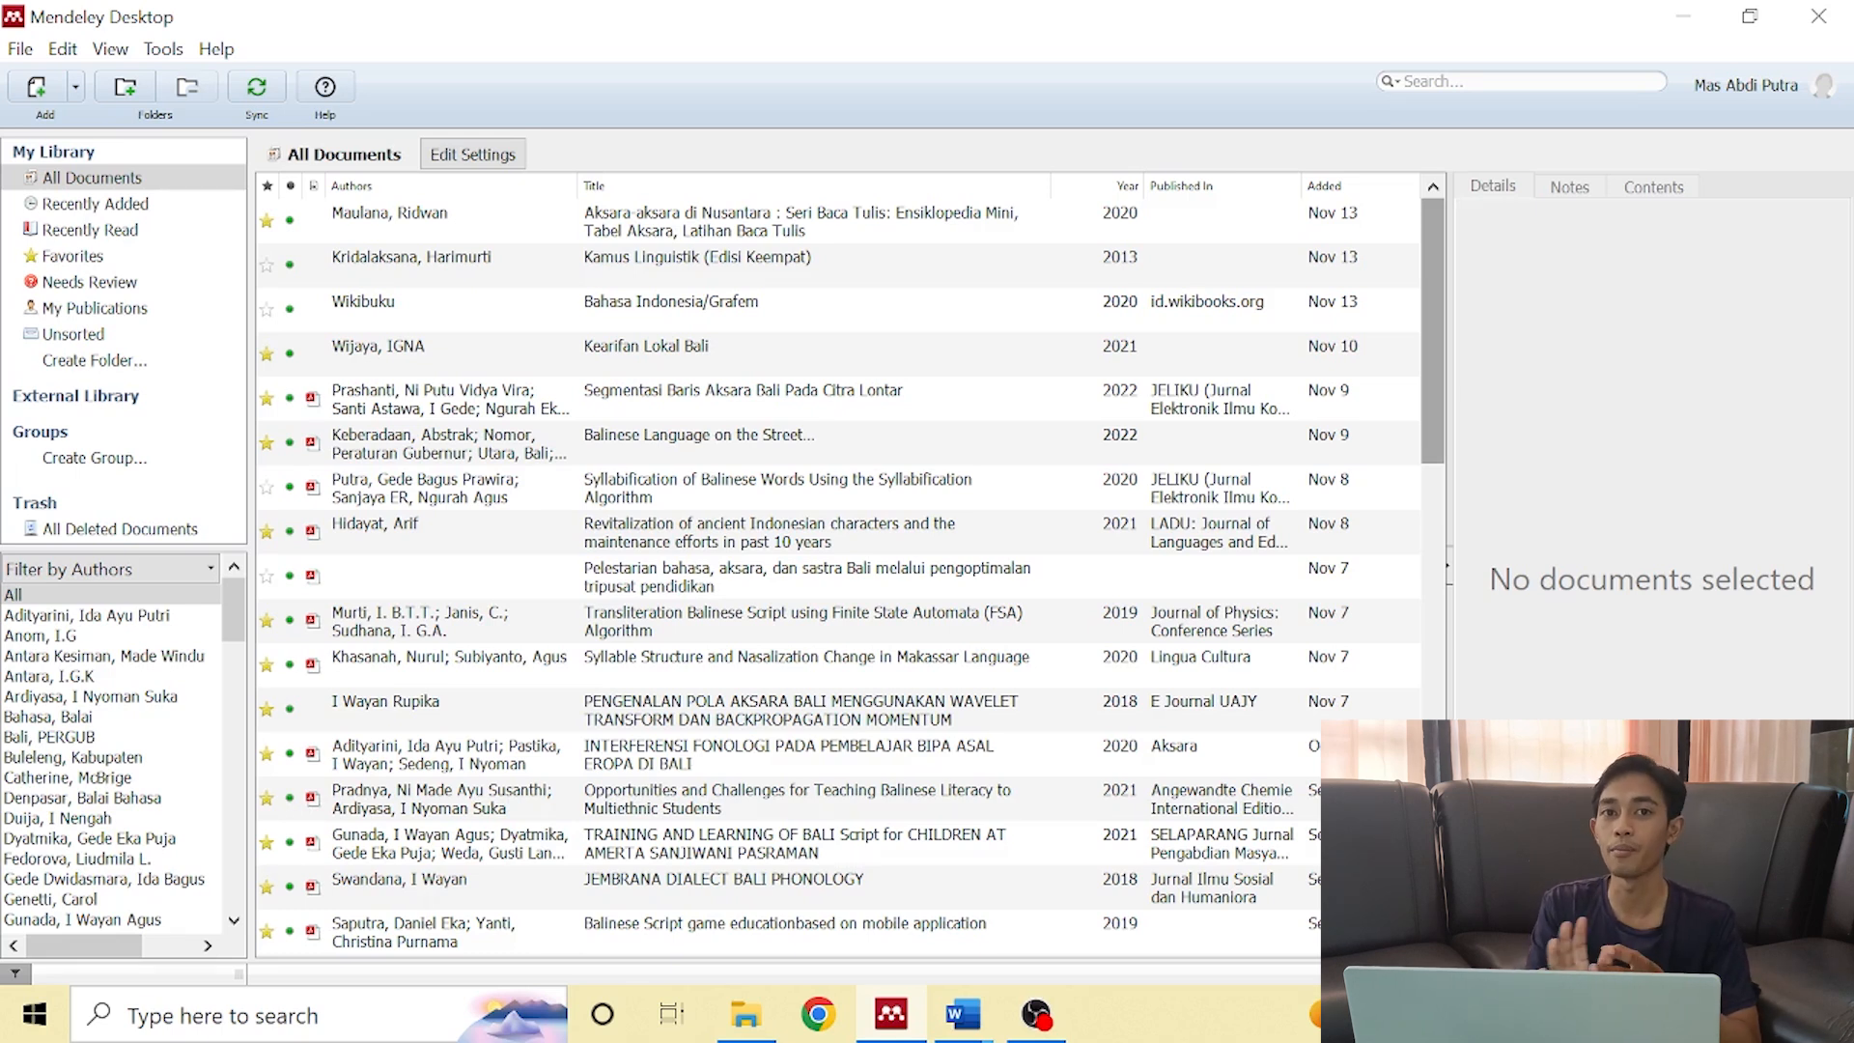
Switch to Document2 in Word and place the cursor at the end of the first paragraph, after "language.".
click(962, 1014)
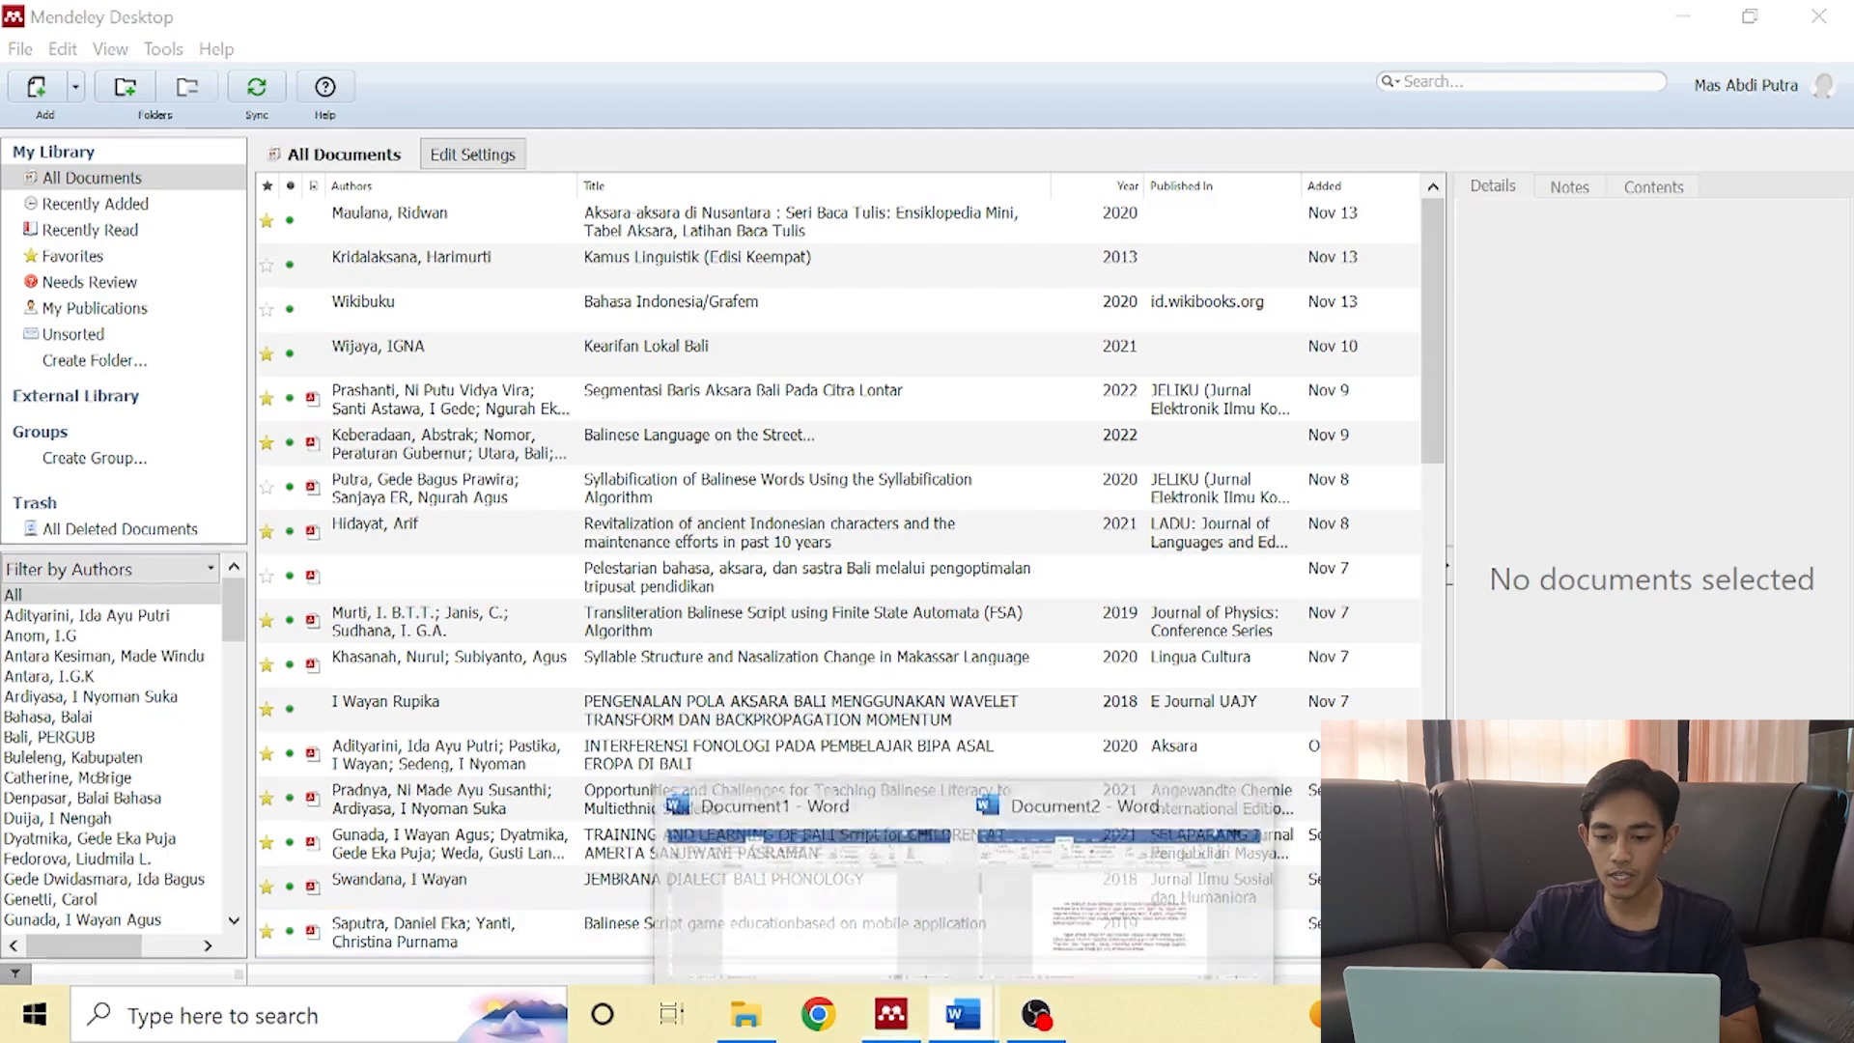
click(1264, 888)
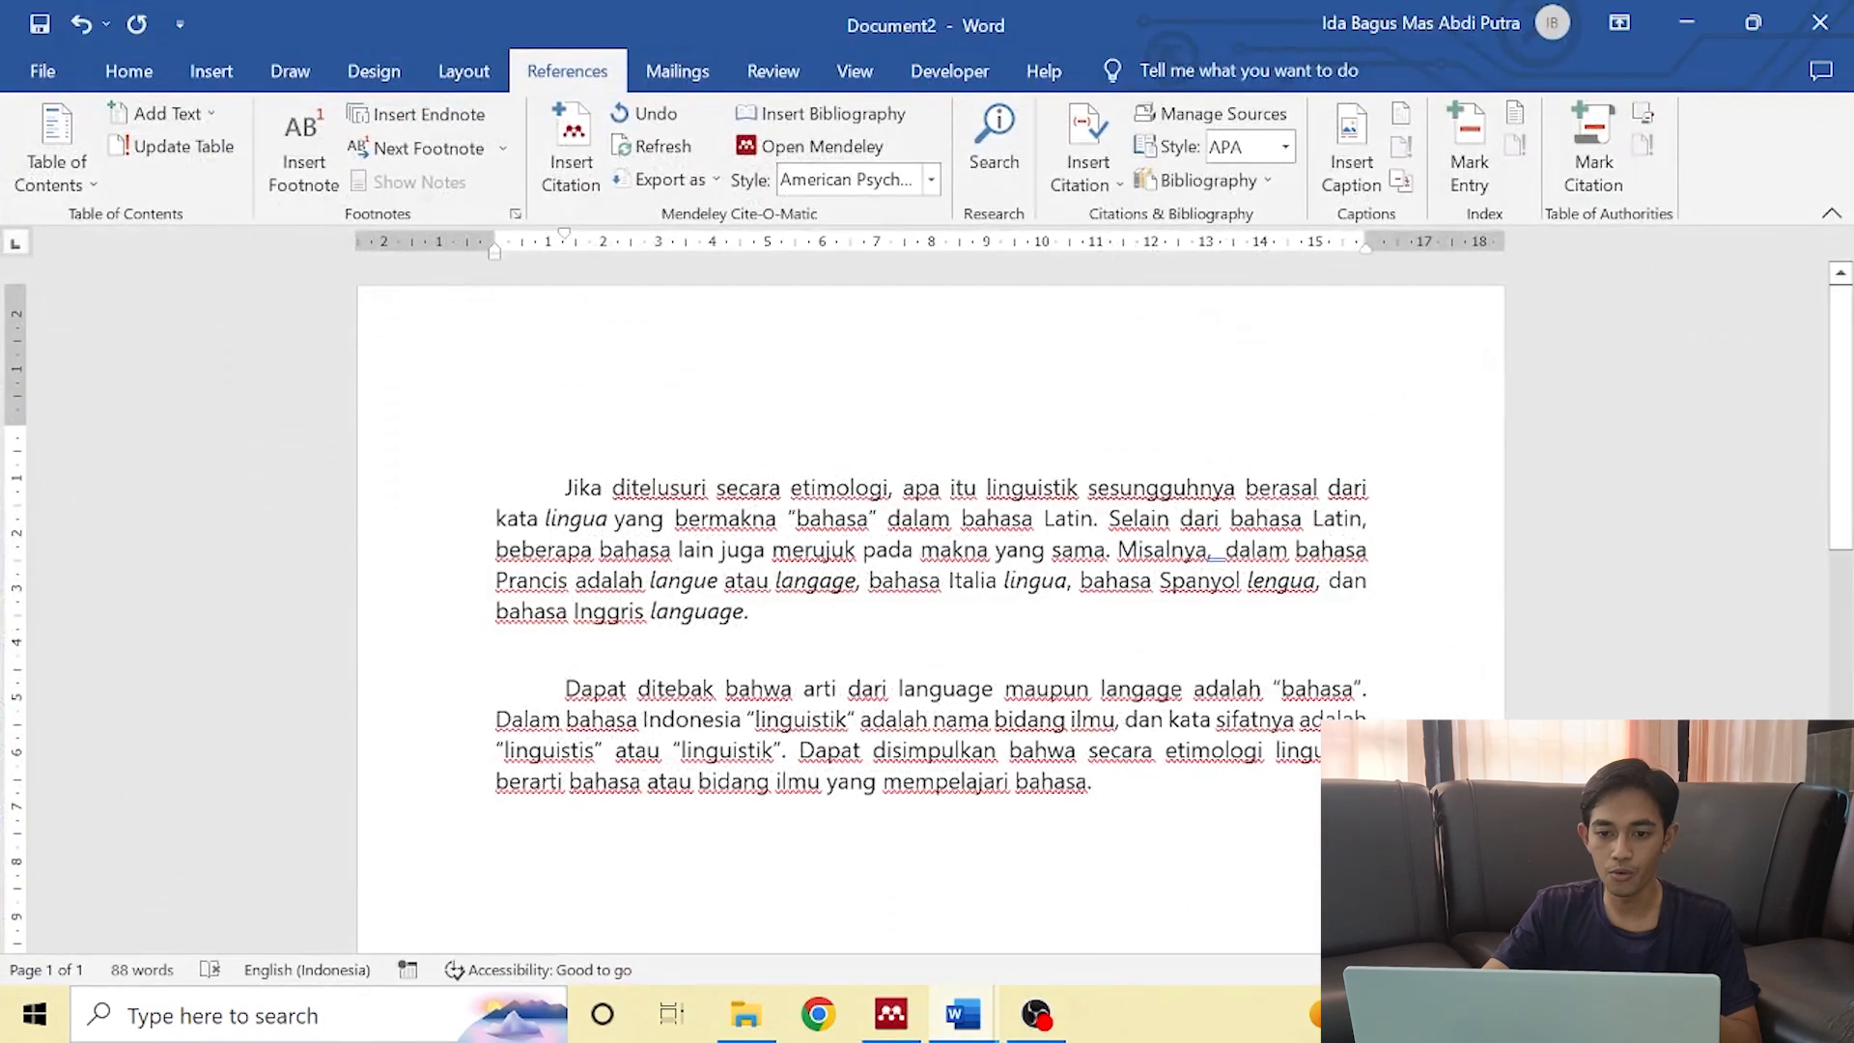
click(750, 611)
drag(750, 611, 565, 487)
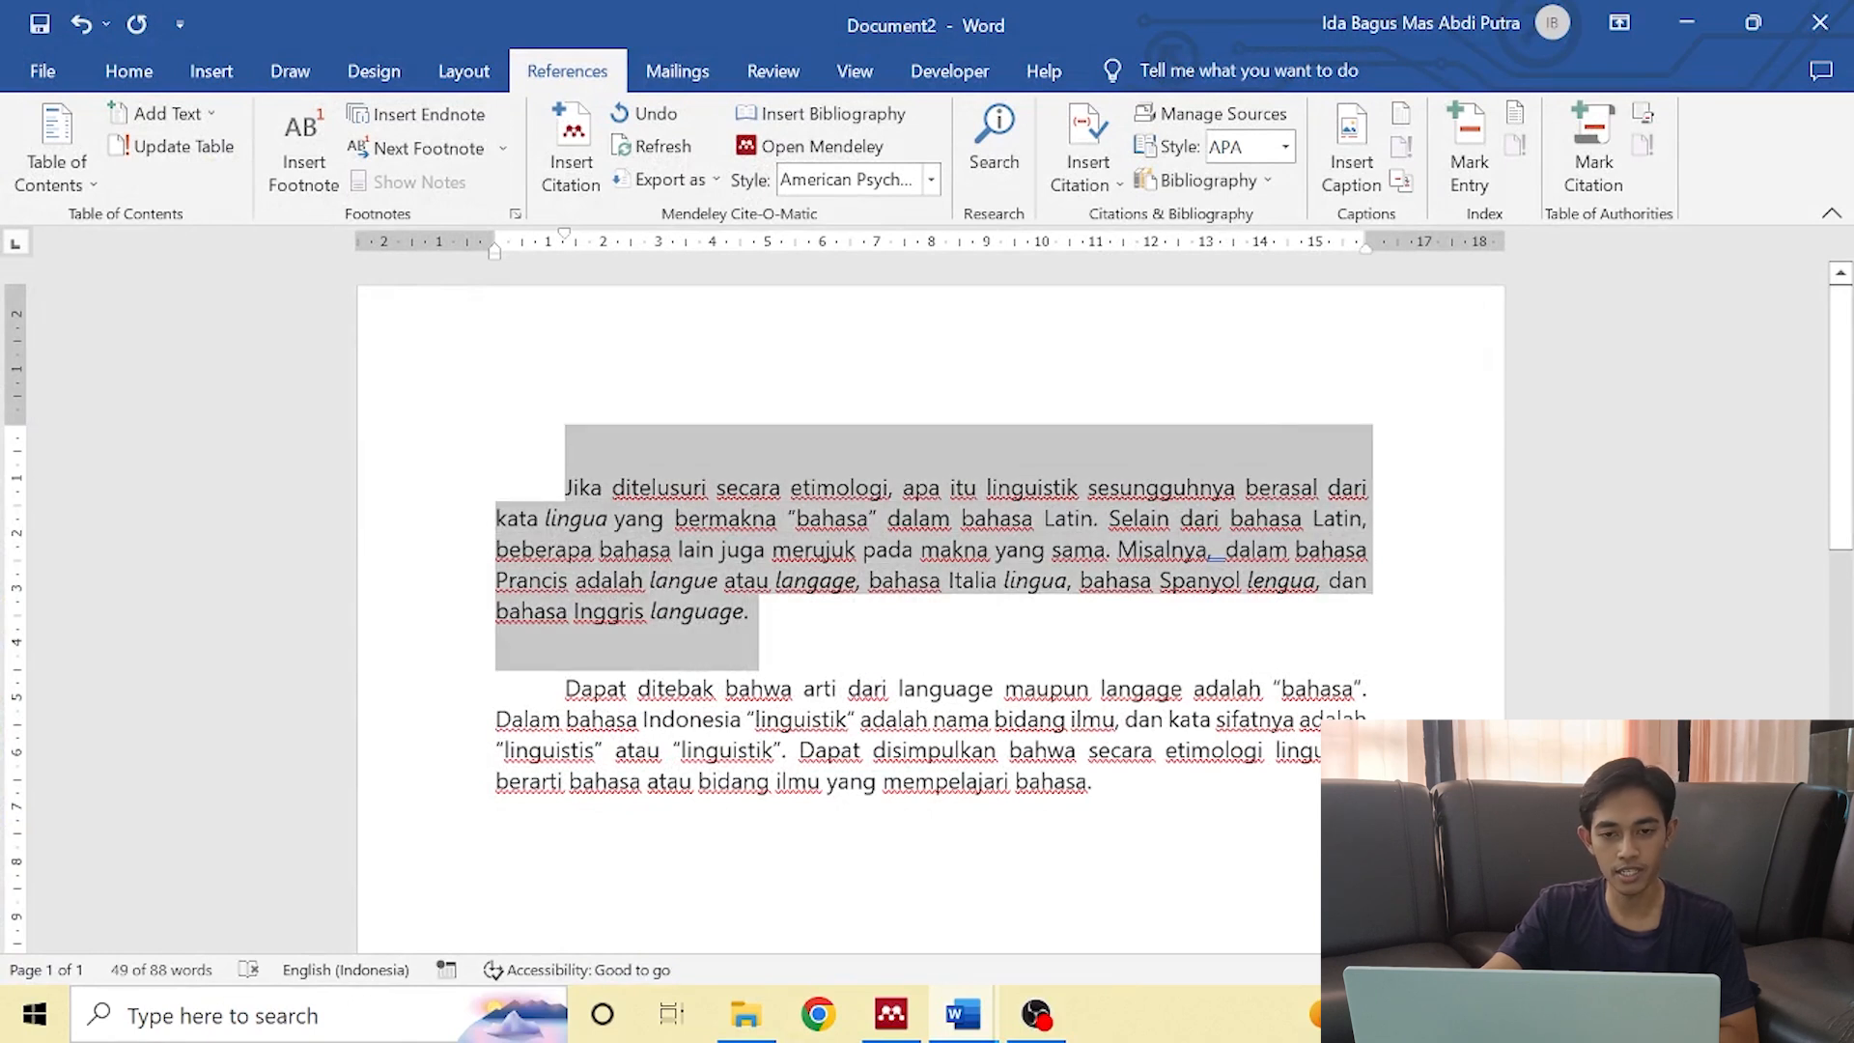
click(751, 611)
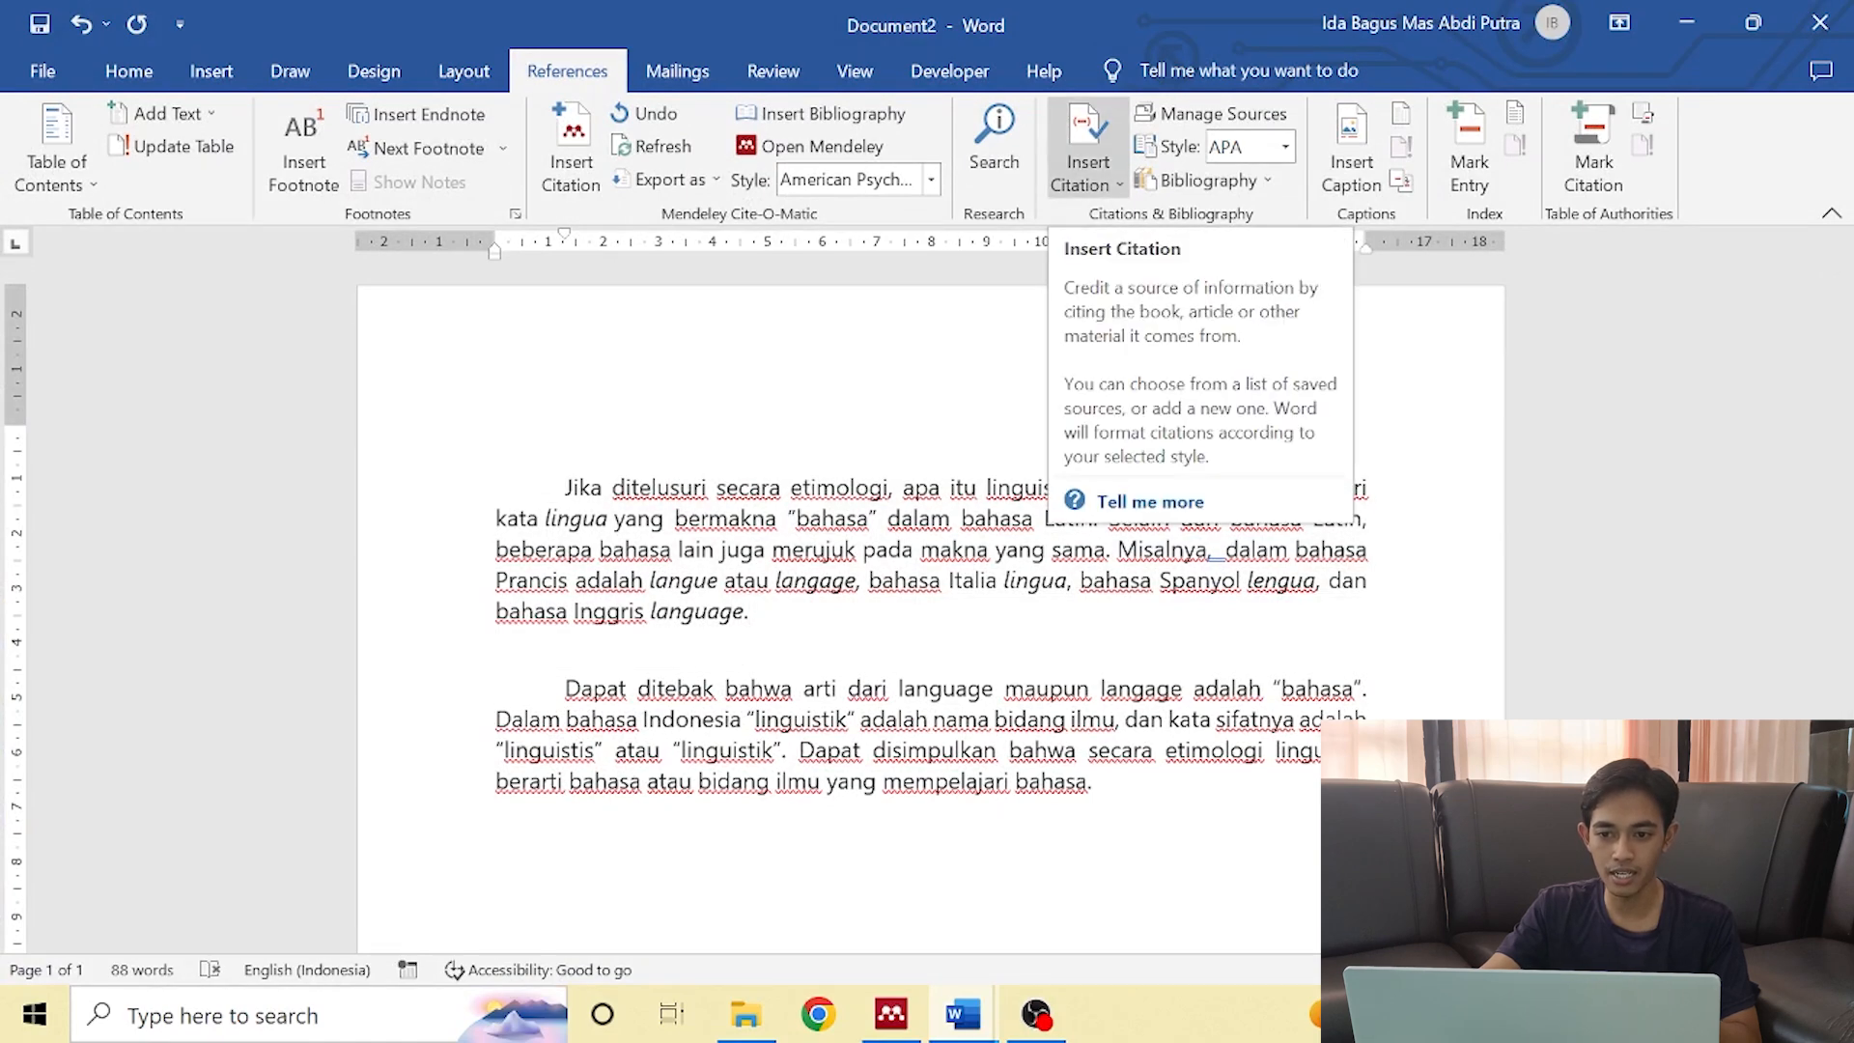
Start a new citation source with Word's own citation feature and set its source type to Web site.
click(1087, 149)
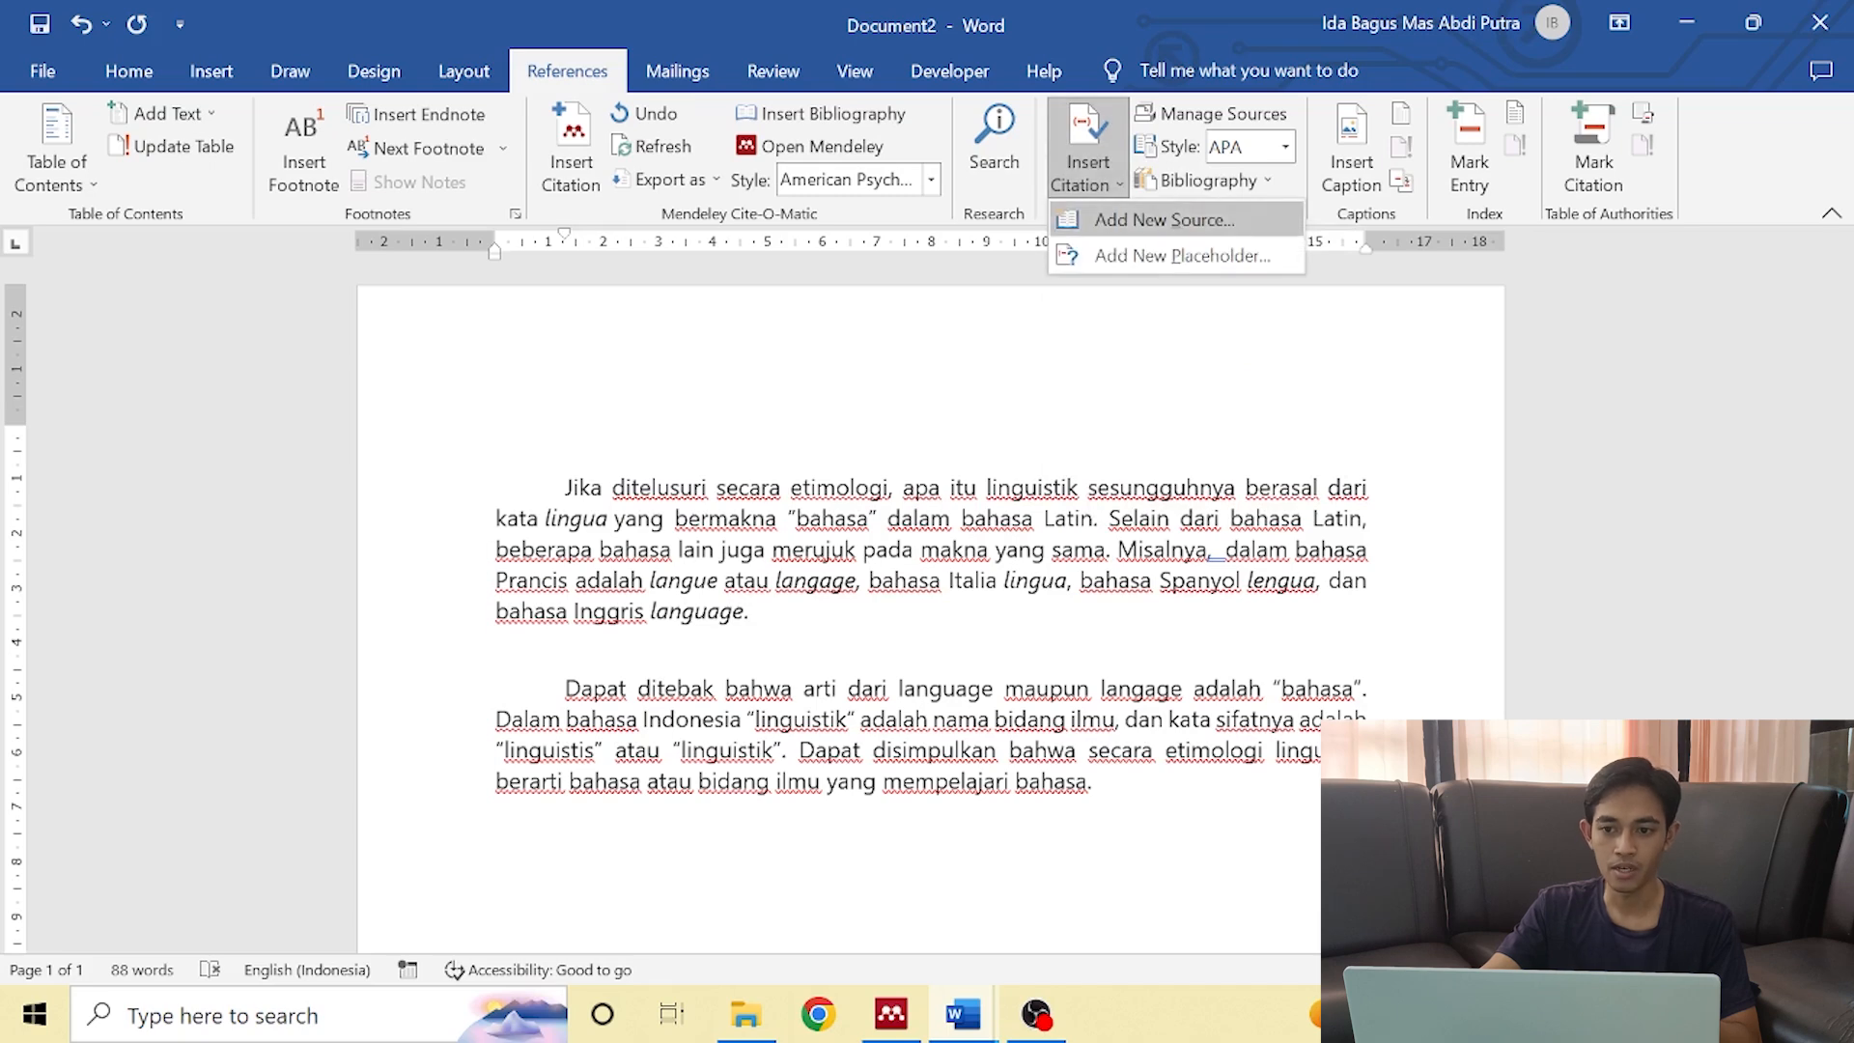
click(1163, 220)
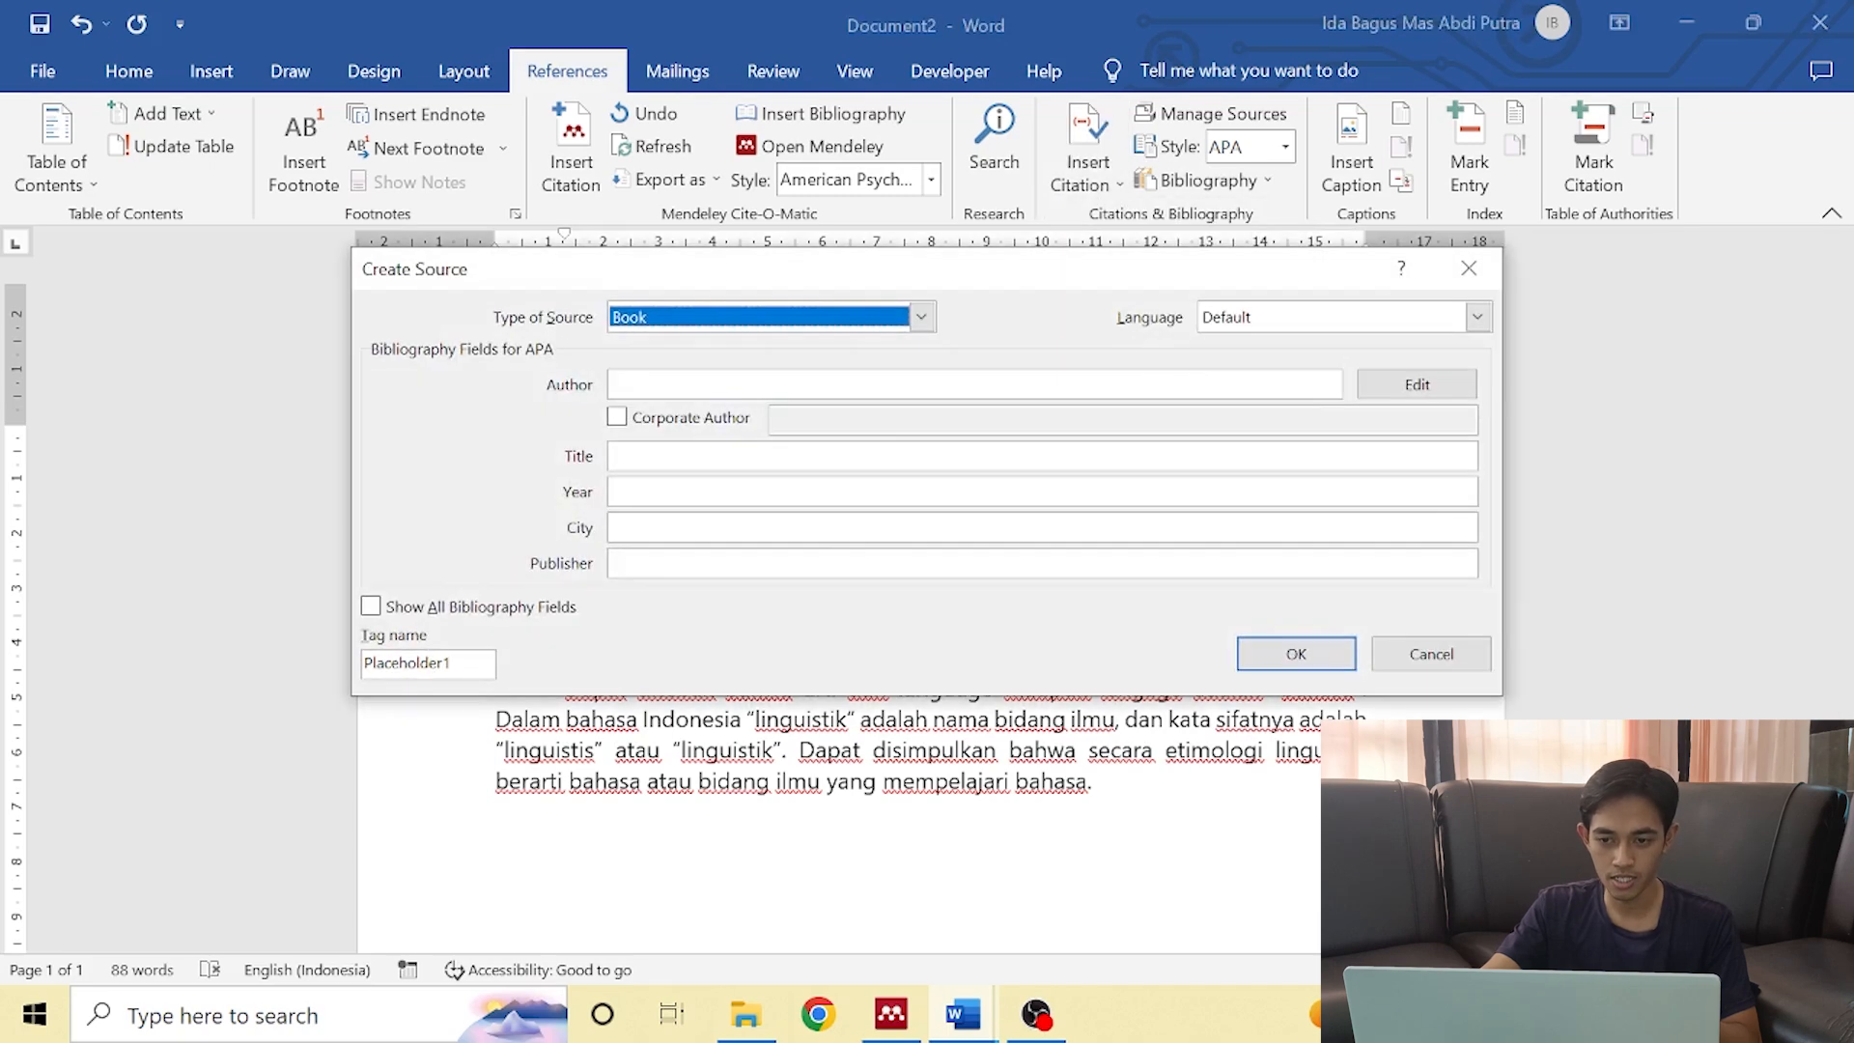
click(921, 316)
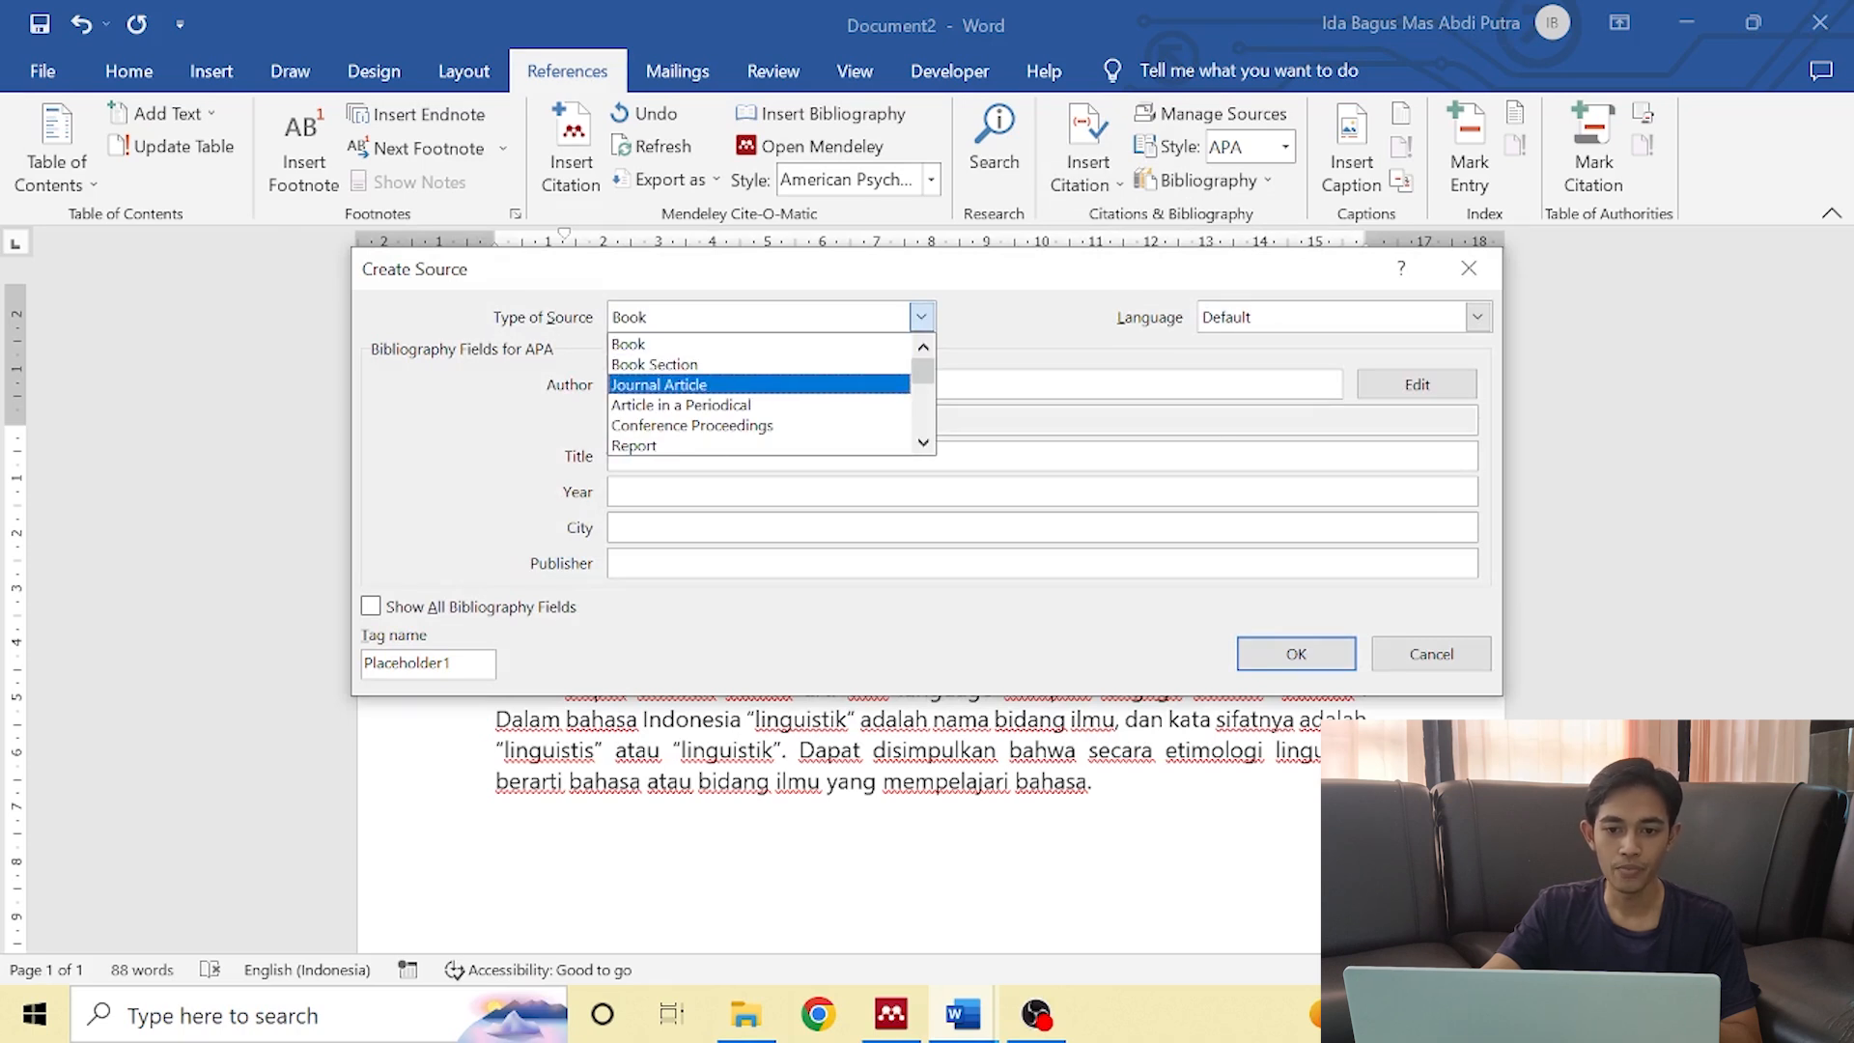
scroll(760, 384, down, 1)
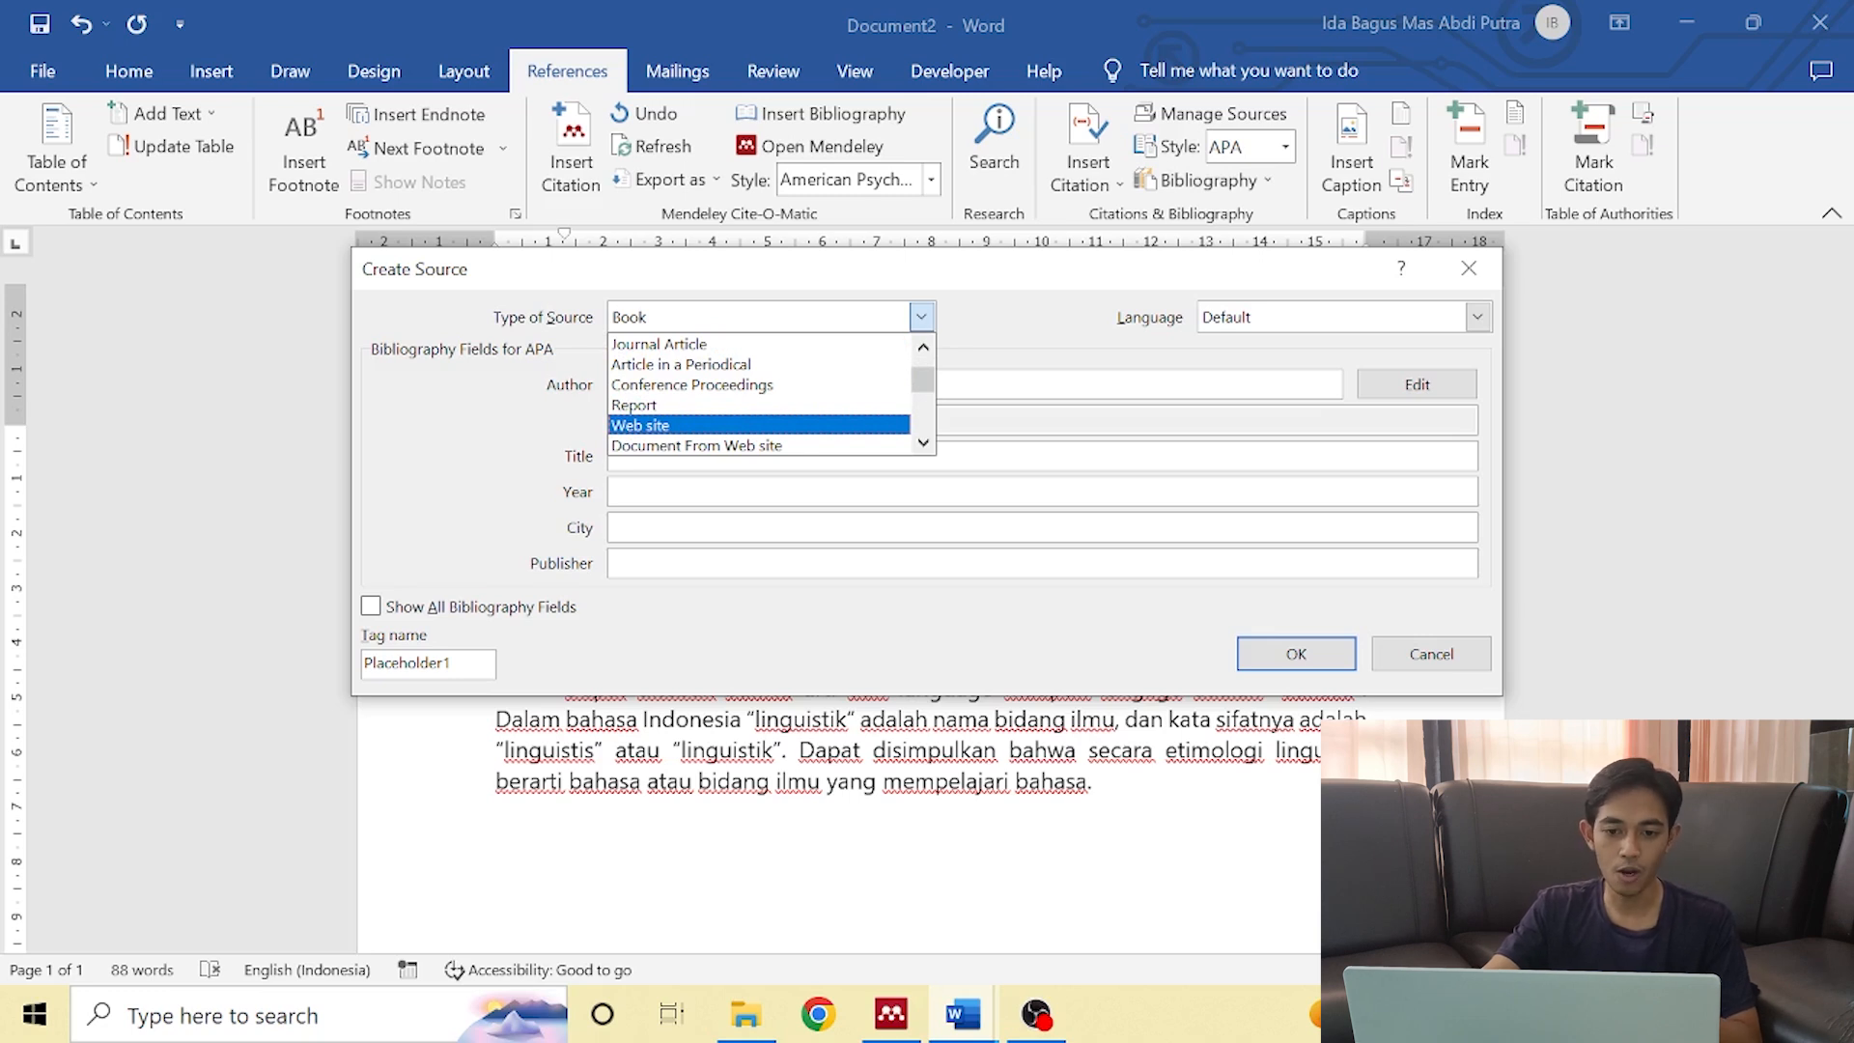
key(Return)
click(734, 385)
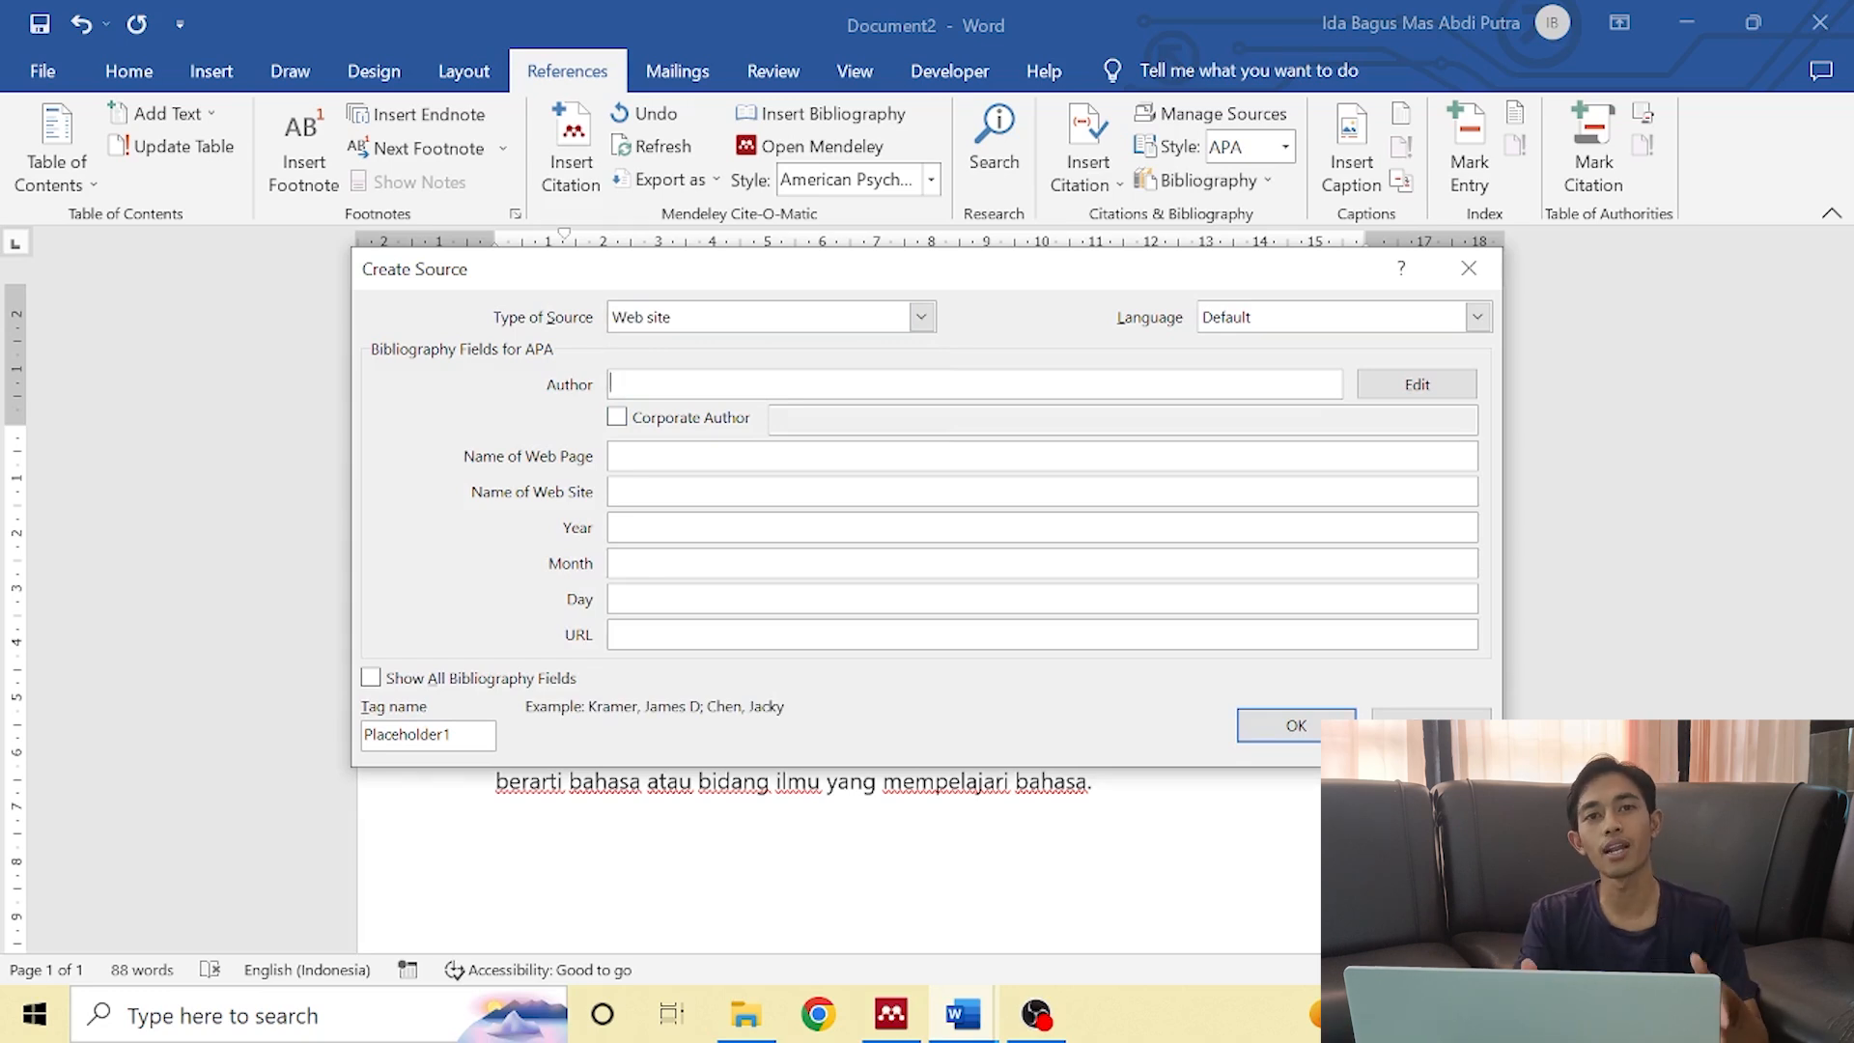
text(Cari.id)
click(618, 456)
text(www.cari.id)
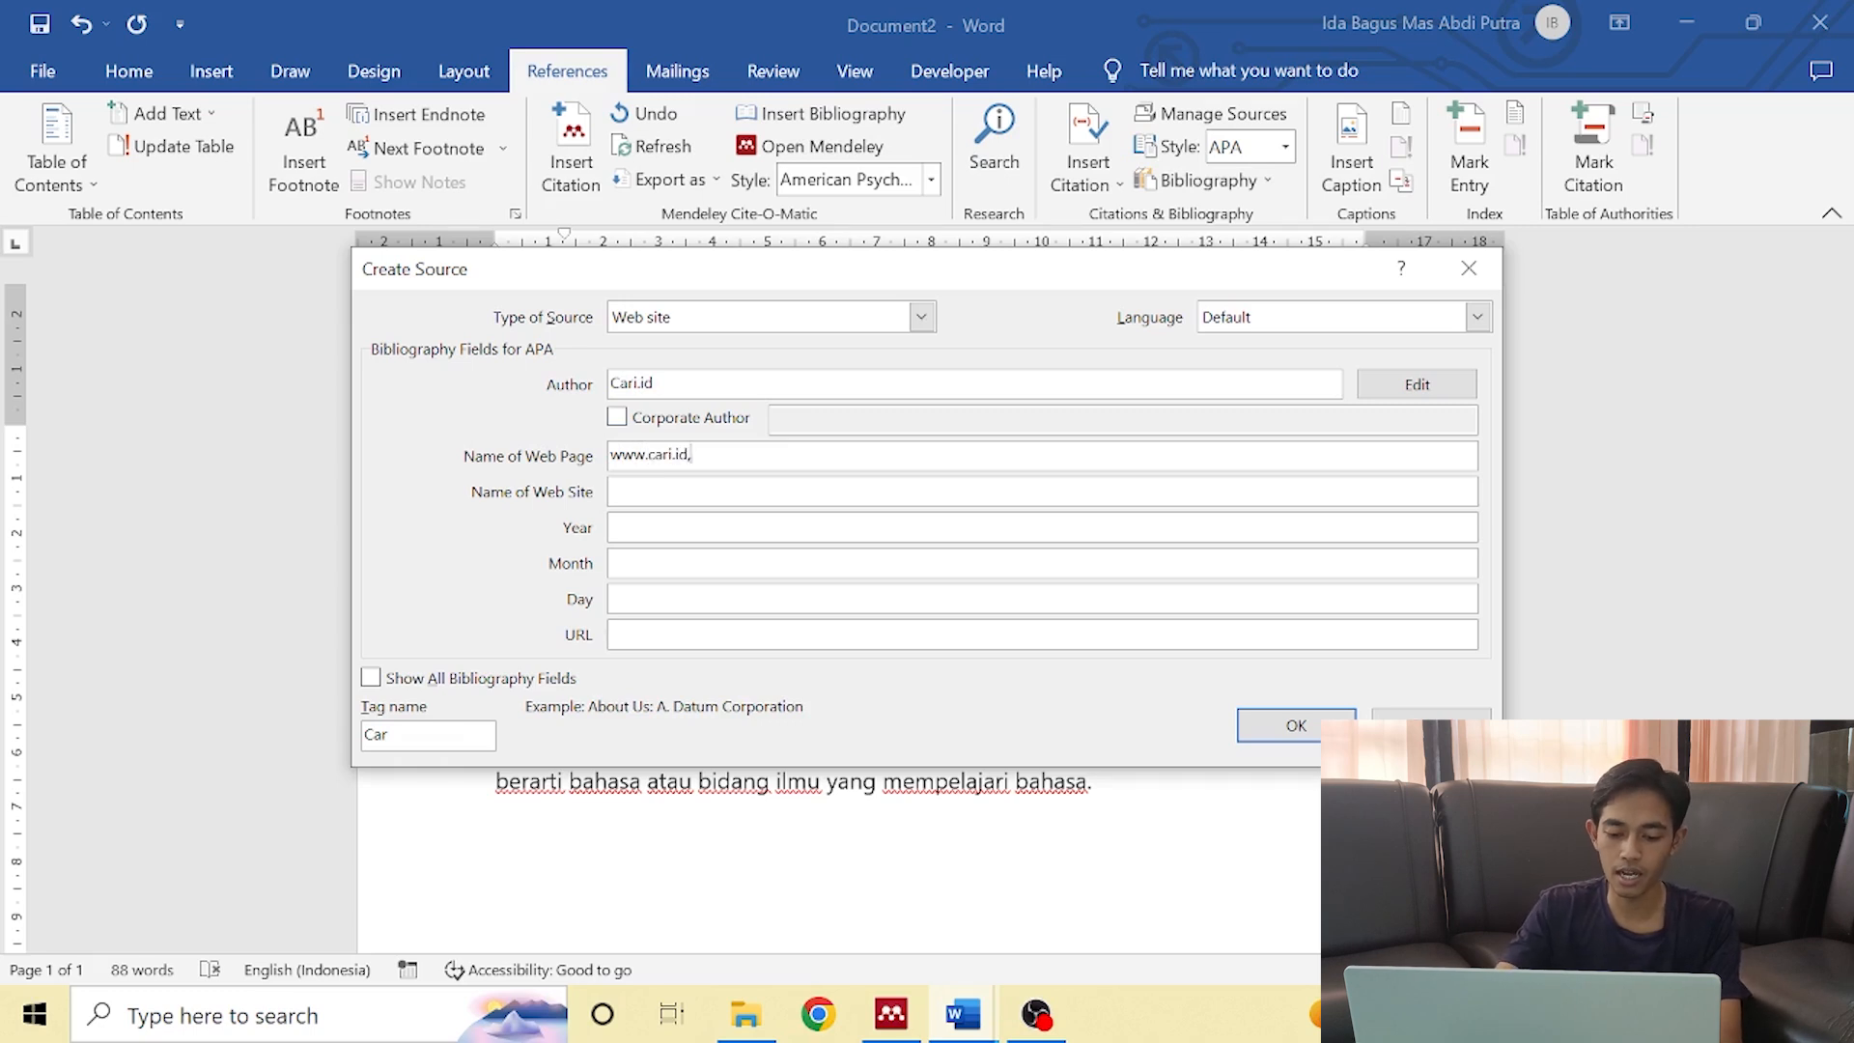
key(BackSpace)
key(BackSpace)
key(BackSpace)
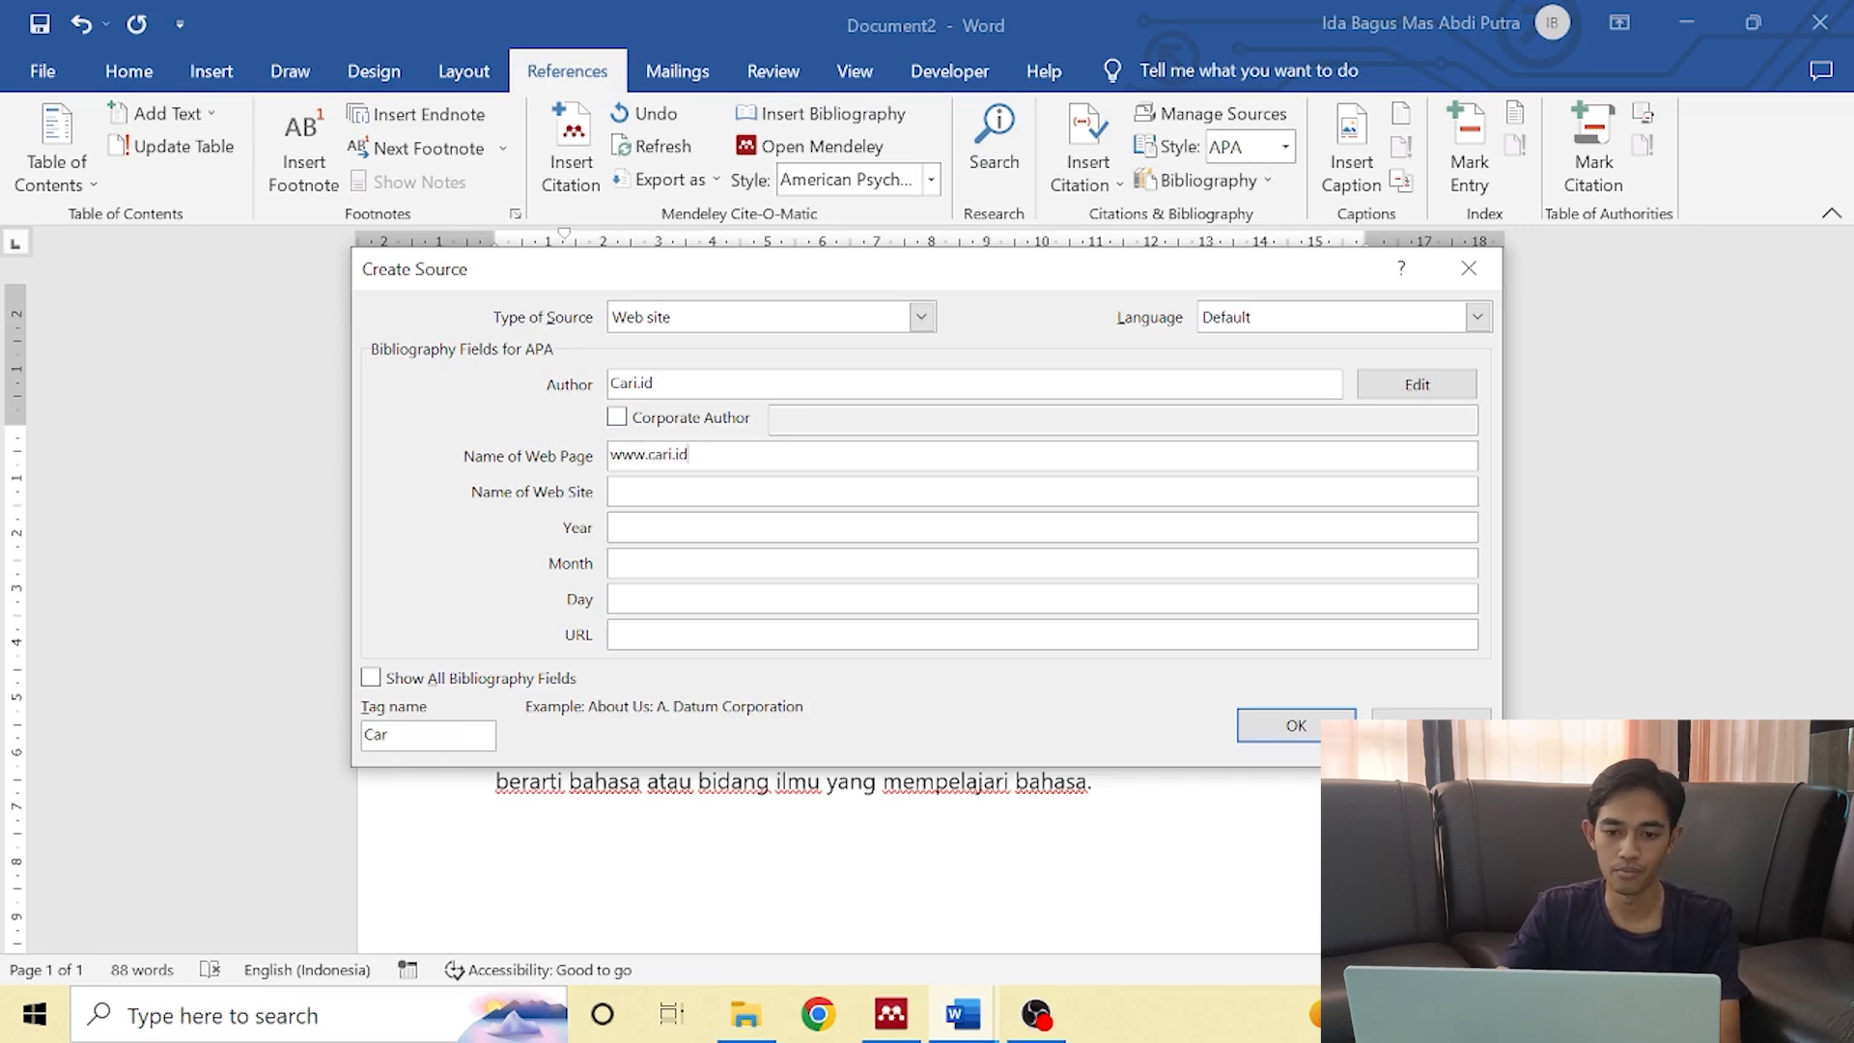
text(com)
key(Tab)
Copy the web page name into the web site name and set the source's year to 2022.
drag(722, 454, 609, 455)
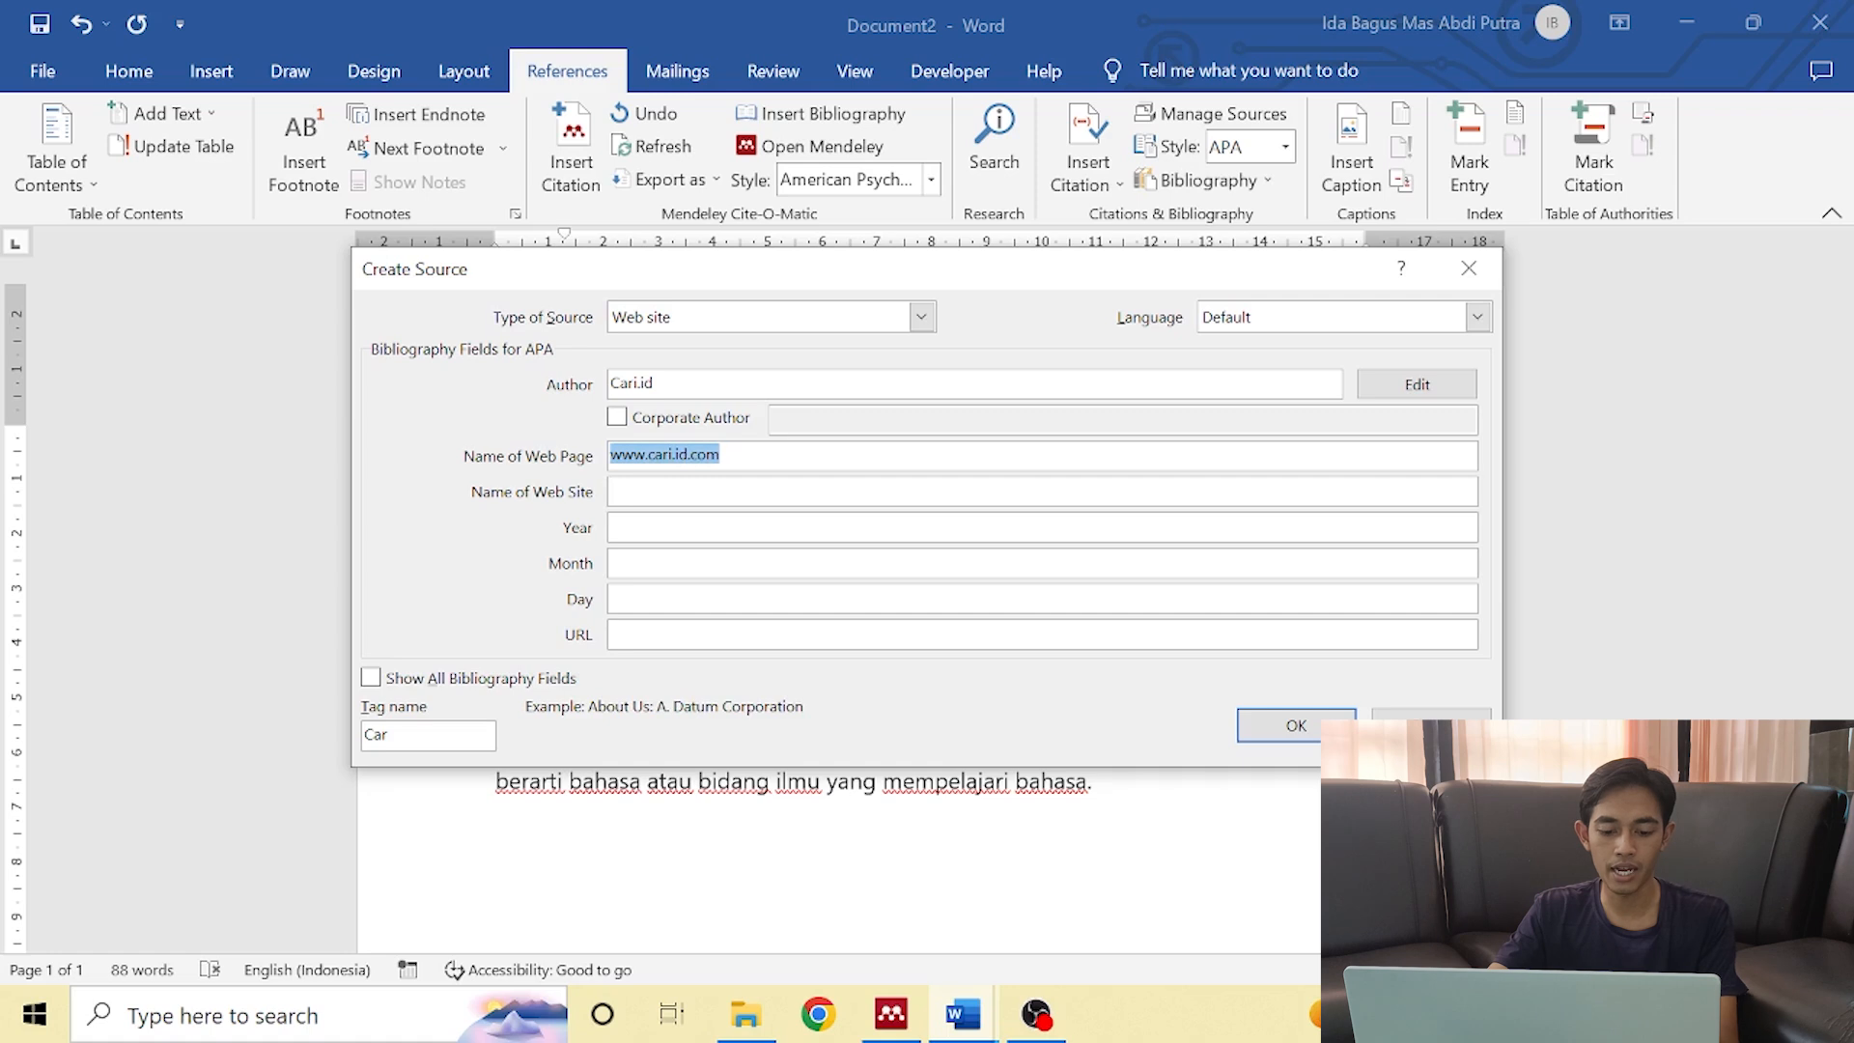
key(ctrl+c)
key(Tab)
key(ctrl+v)
key(Tab)
text(2022)
key(Tab)
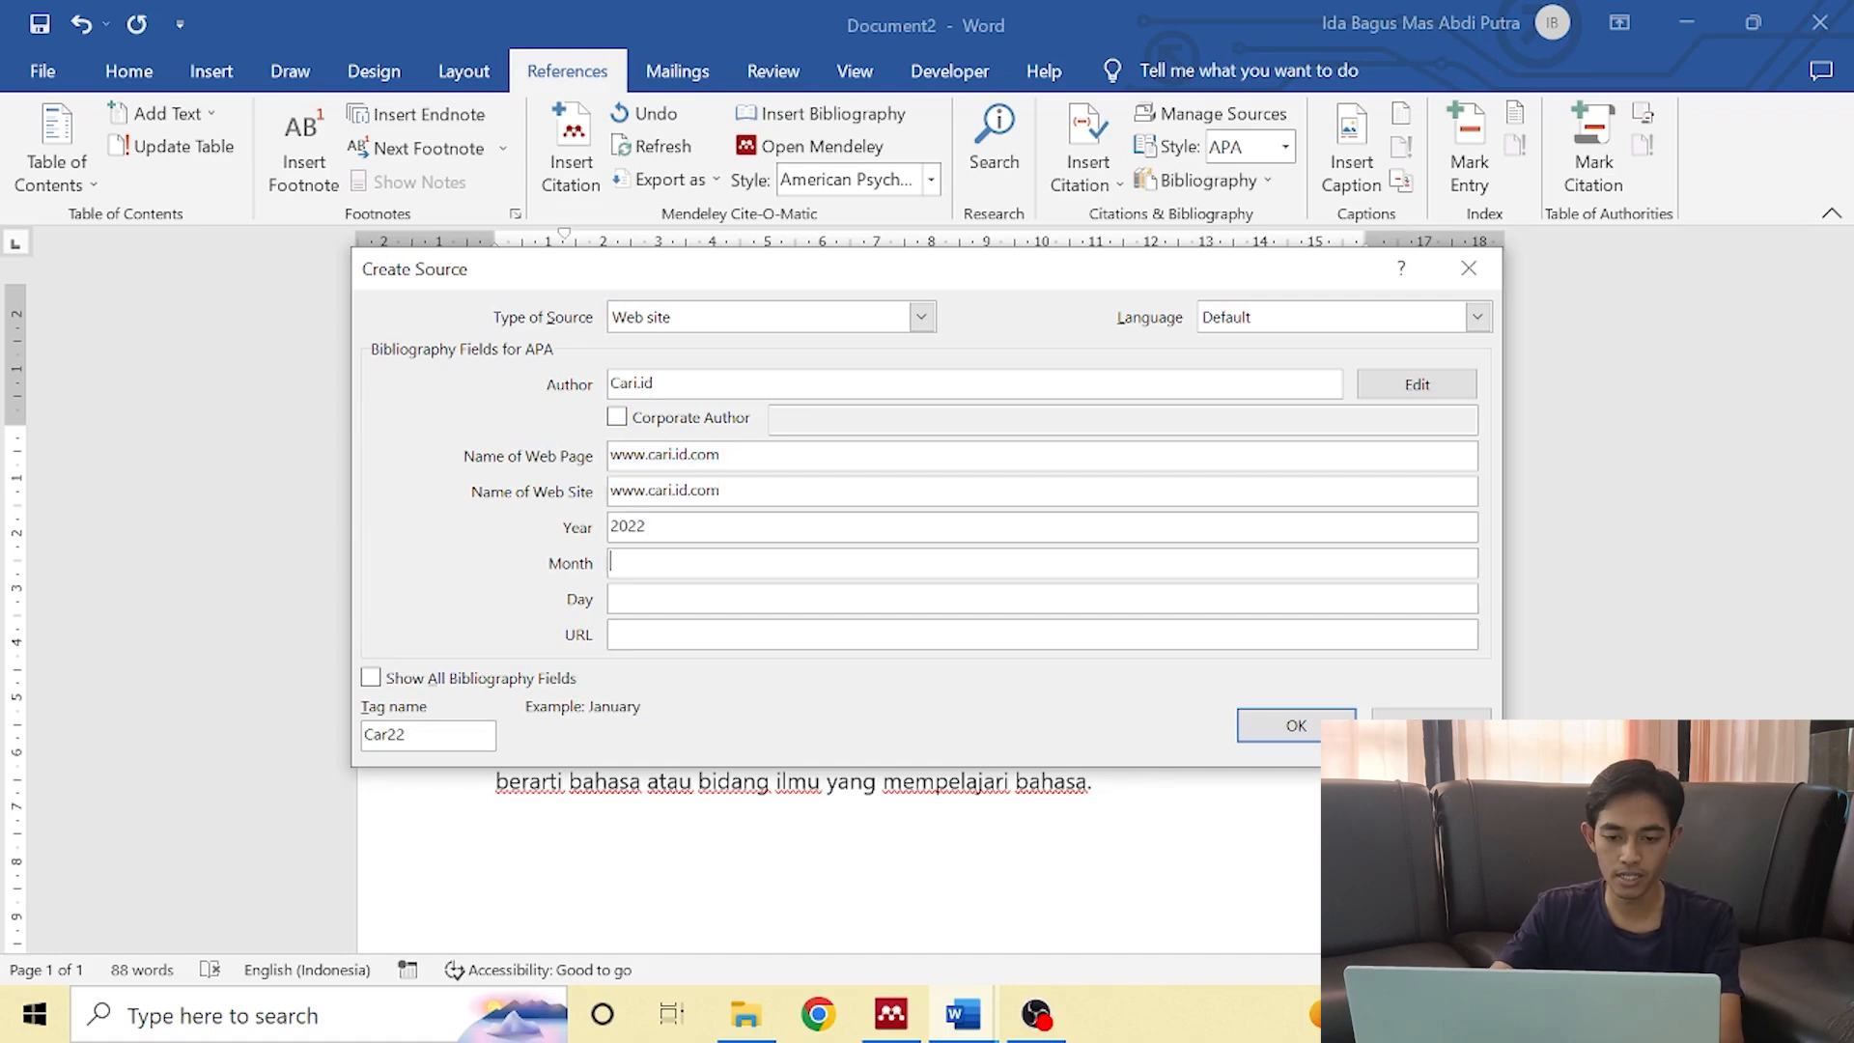
text(agustus)
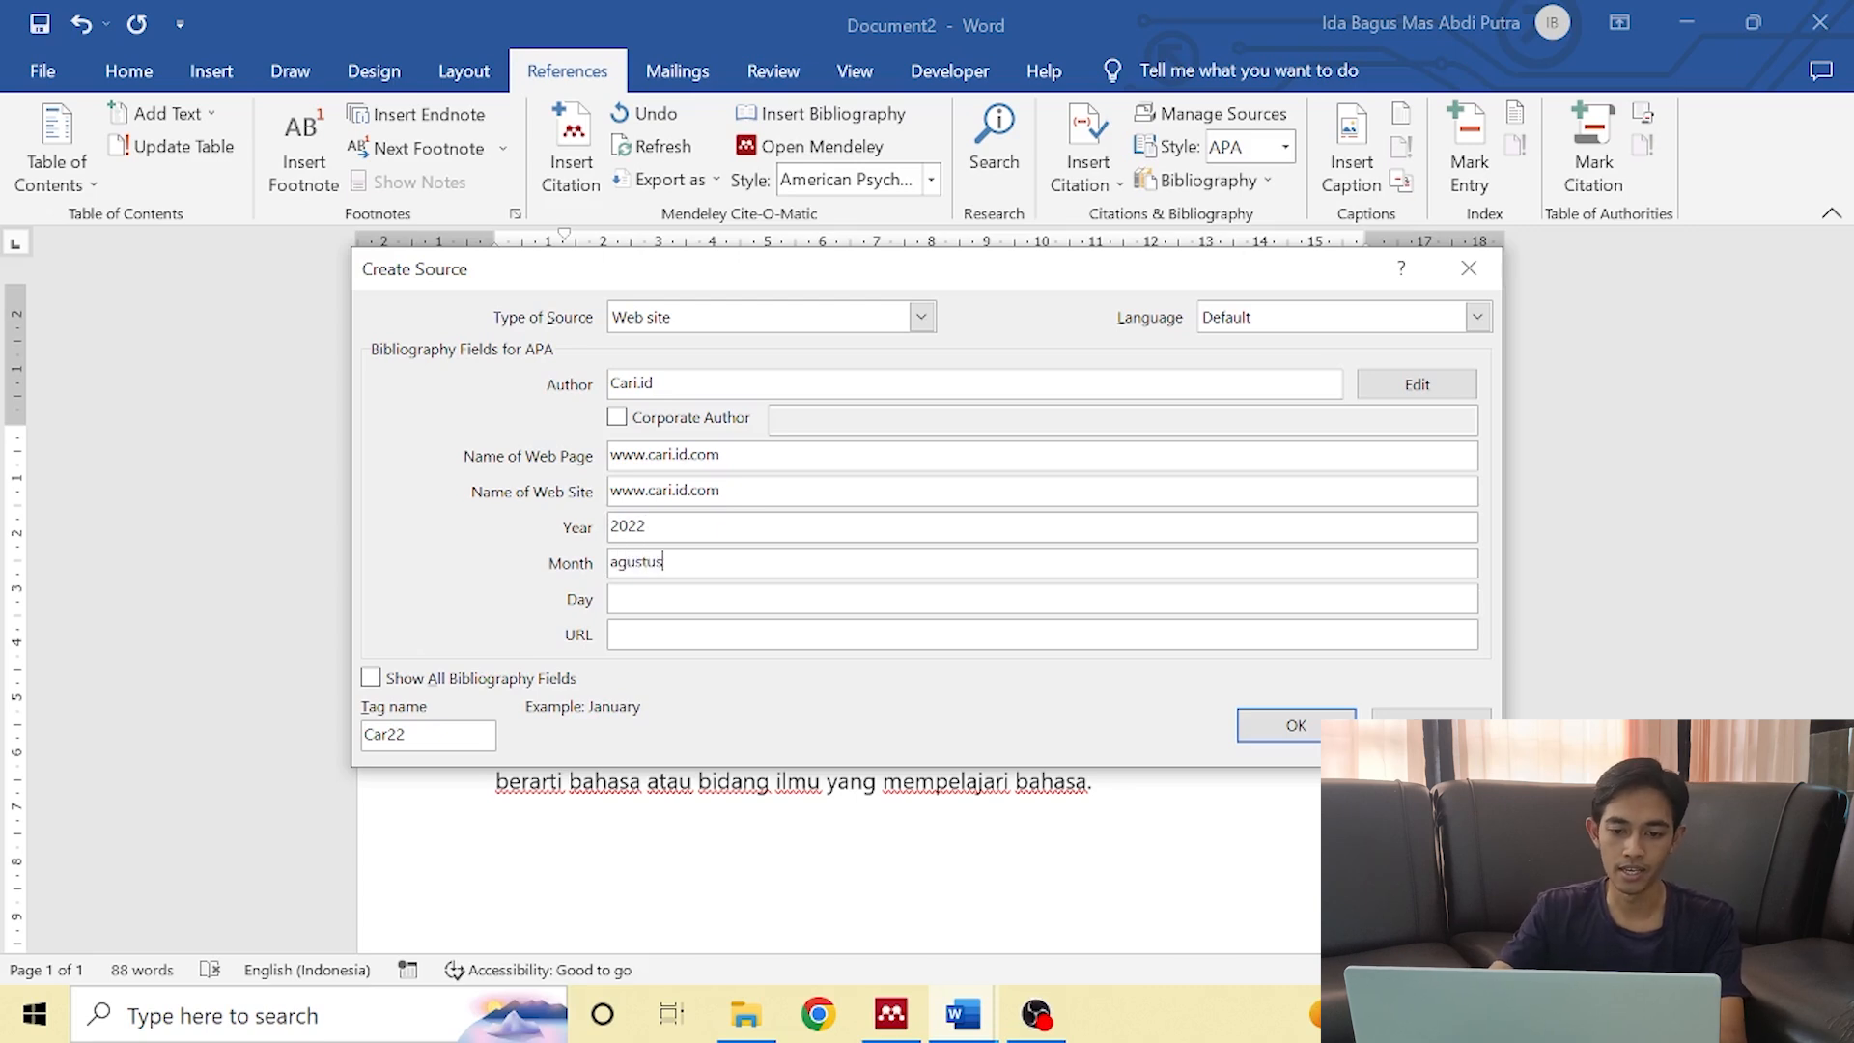
key(Tab)
text(1)
key(Tab)
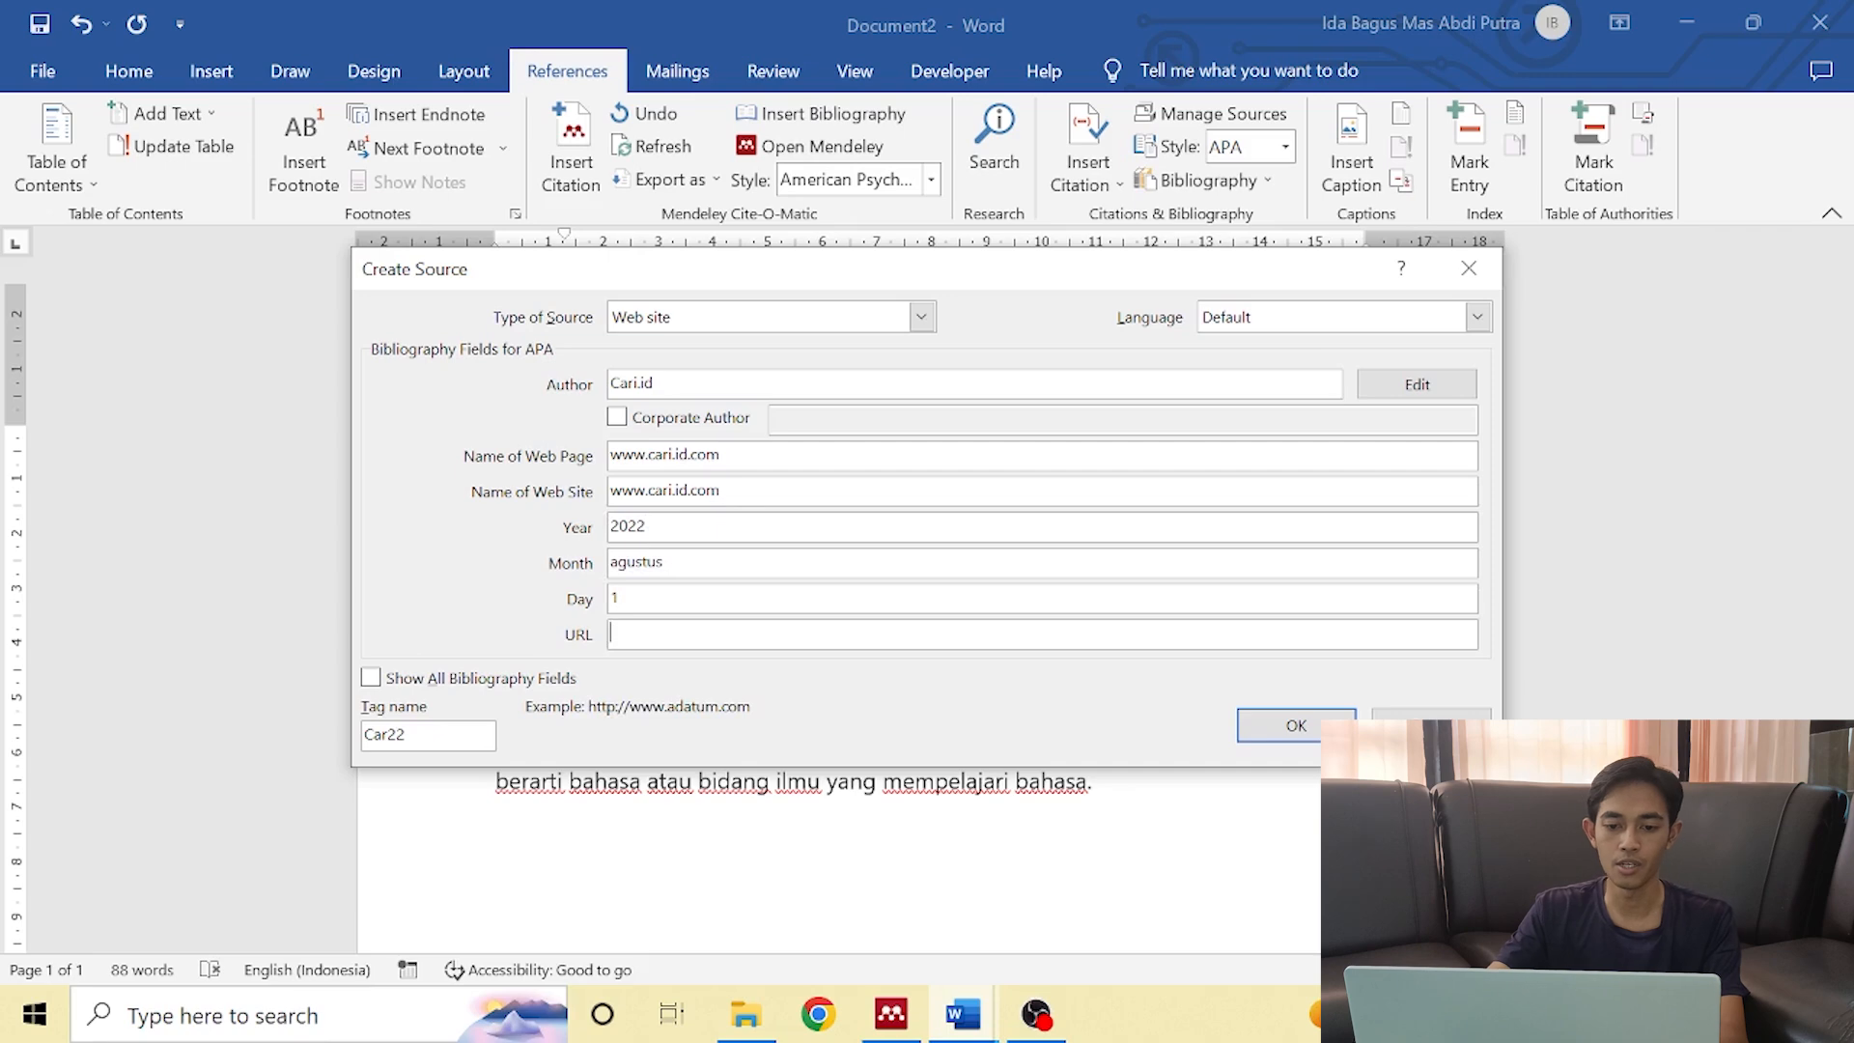
key(ctrl+v)
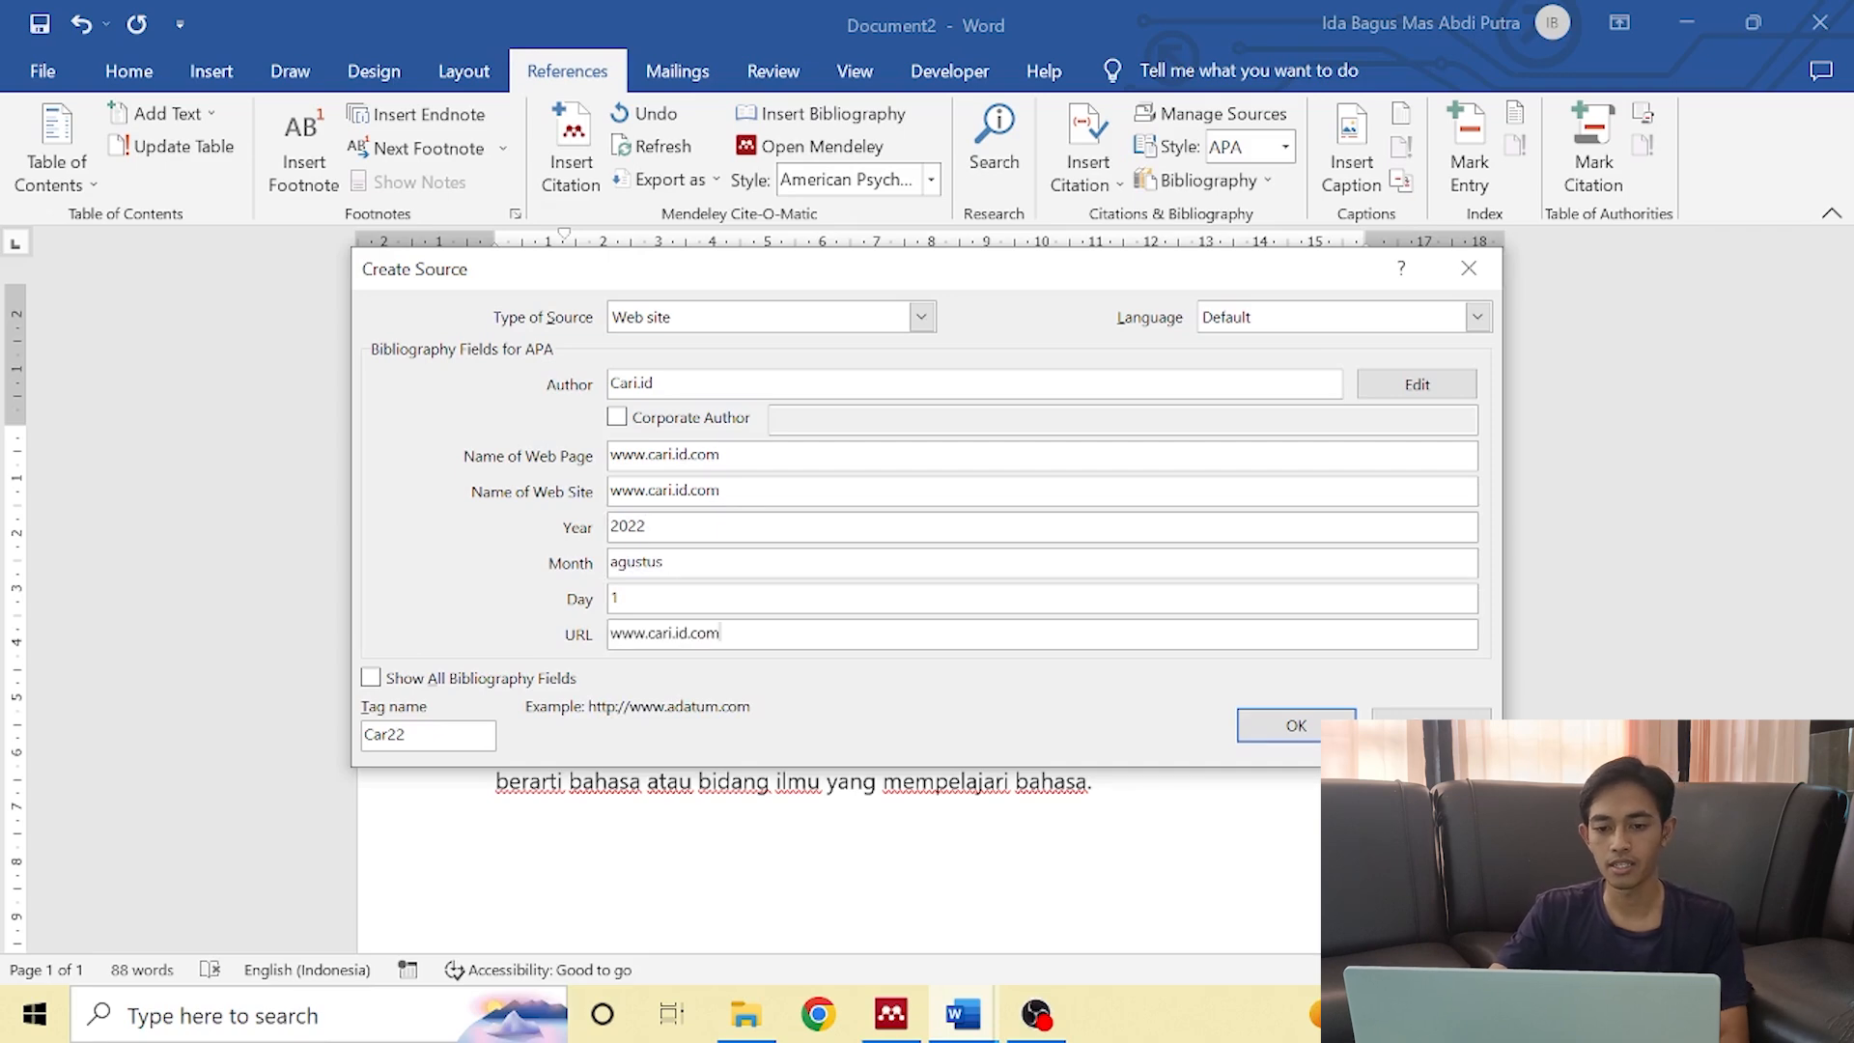
key(Return)
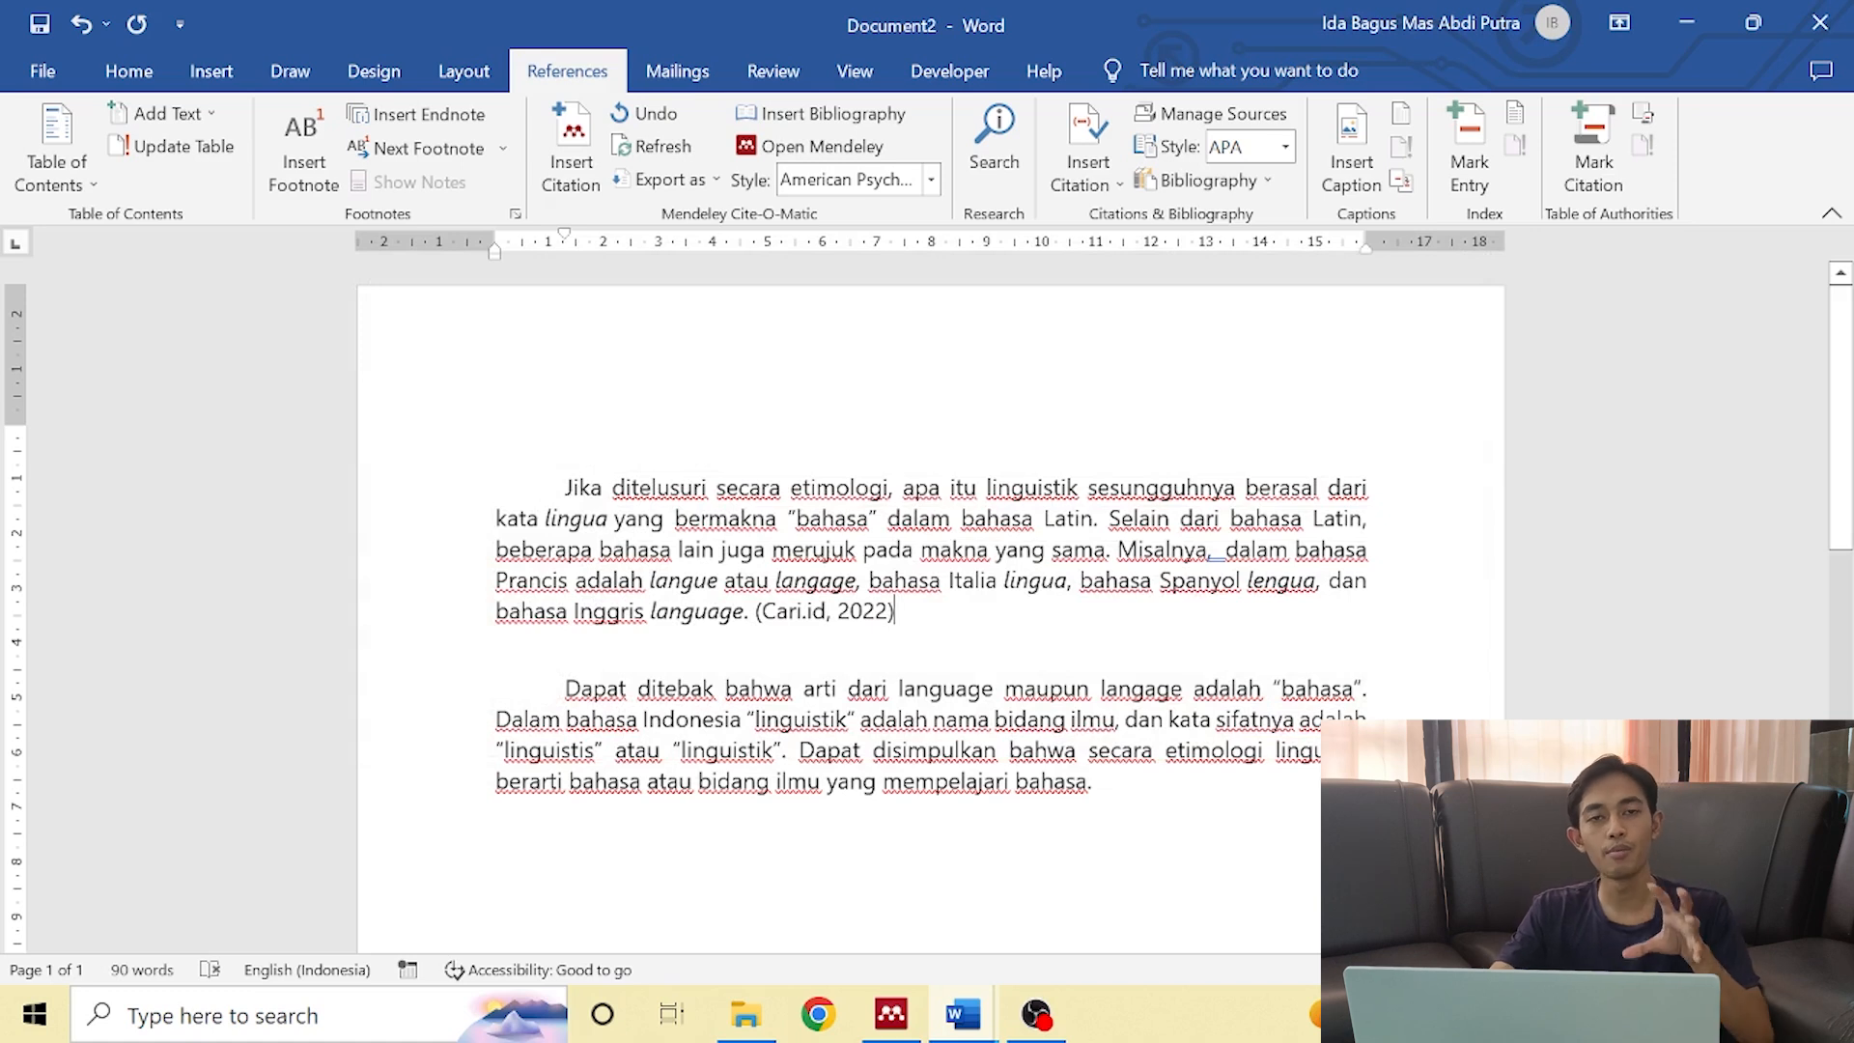
Add a "Daftar Pustaka" line below the second paragraph, followed by a new empty line.
key(BackSpace)
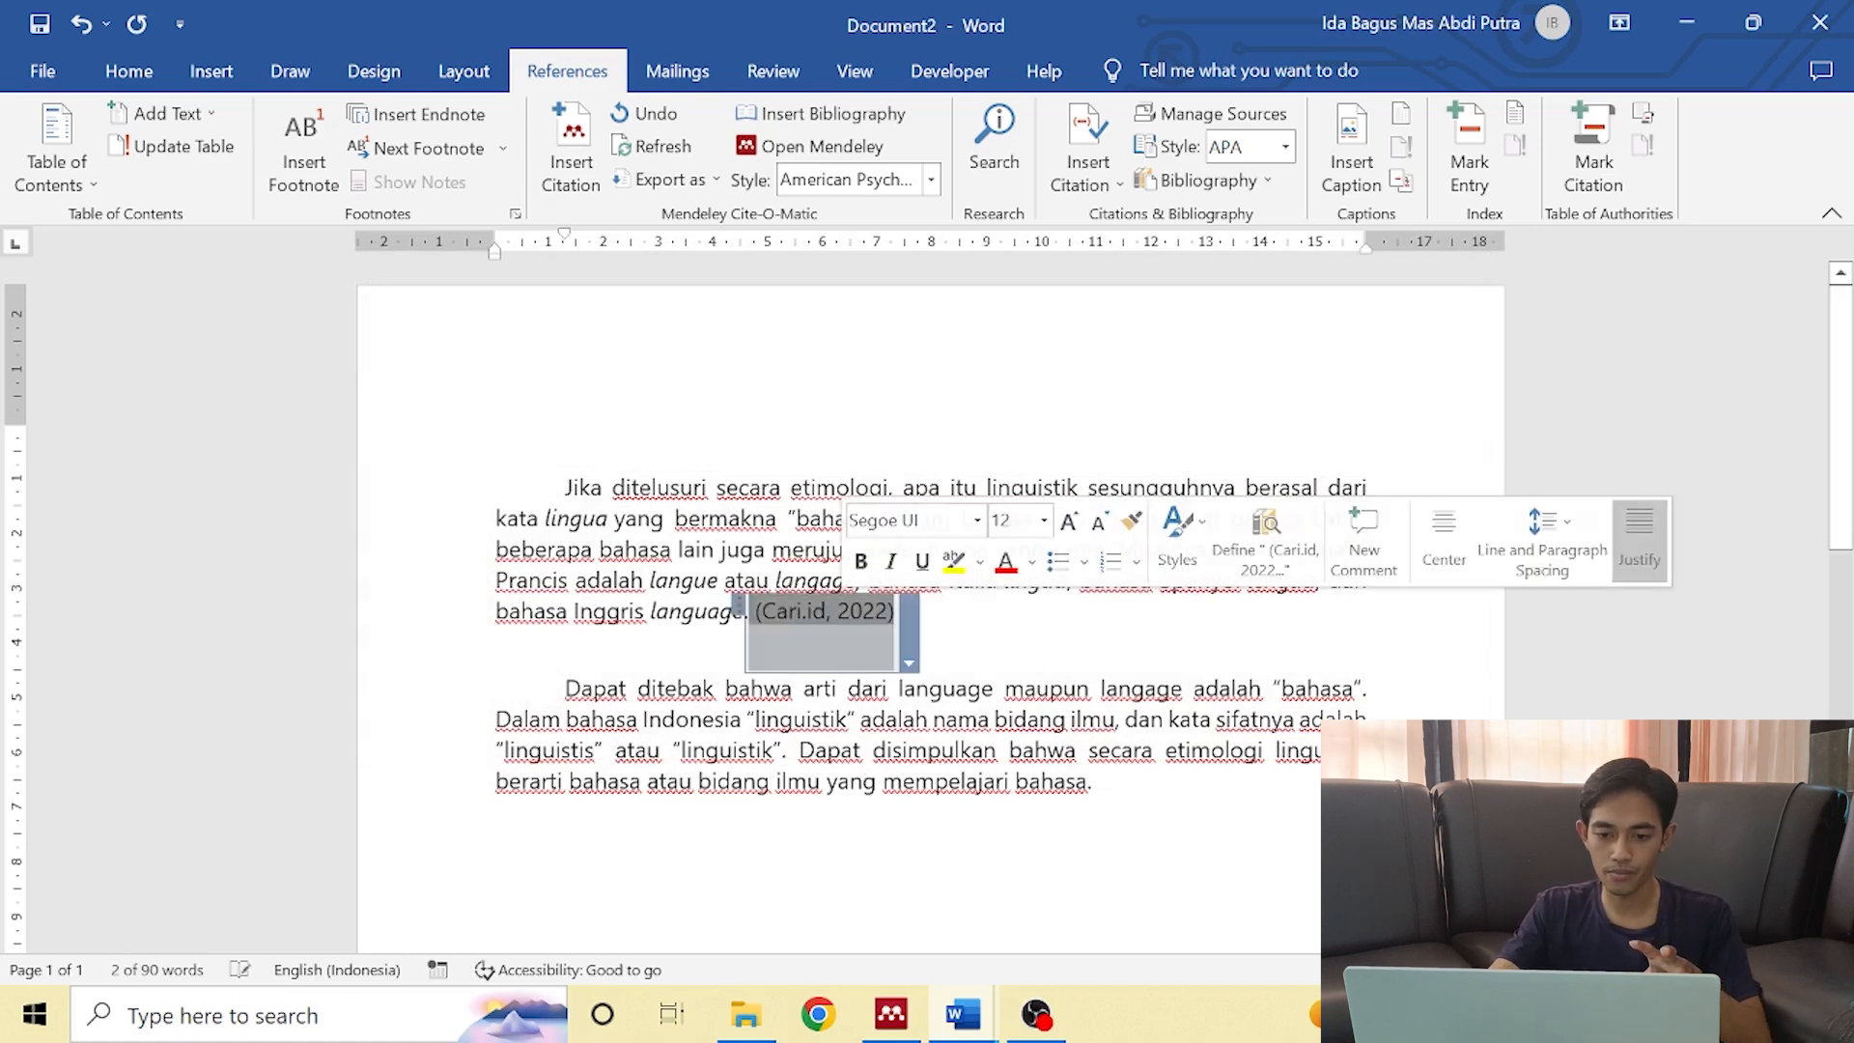
click(896, 611)
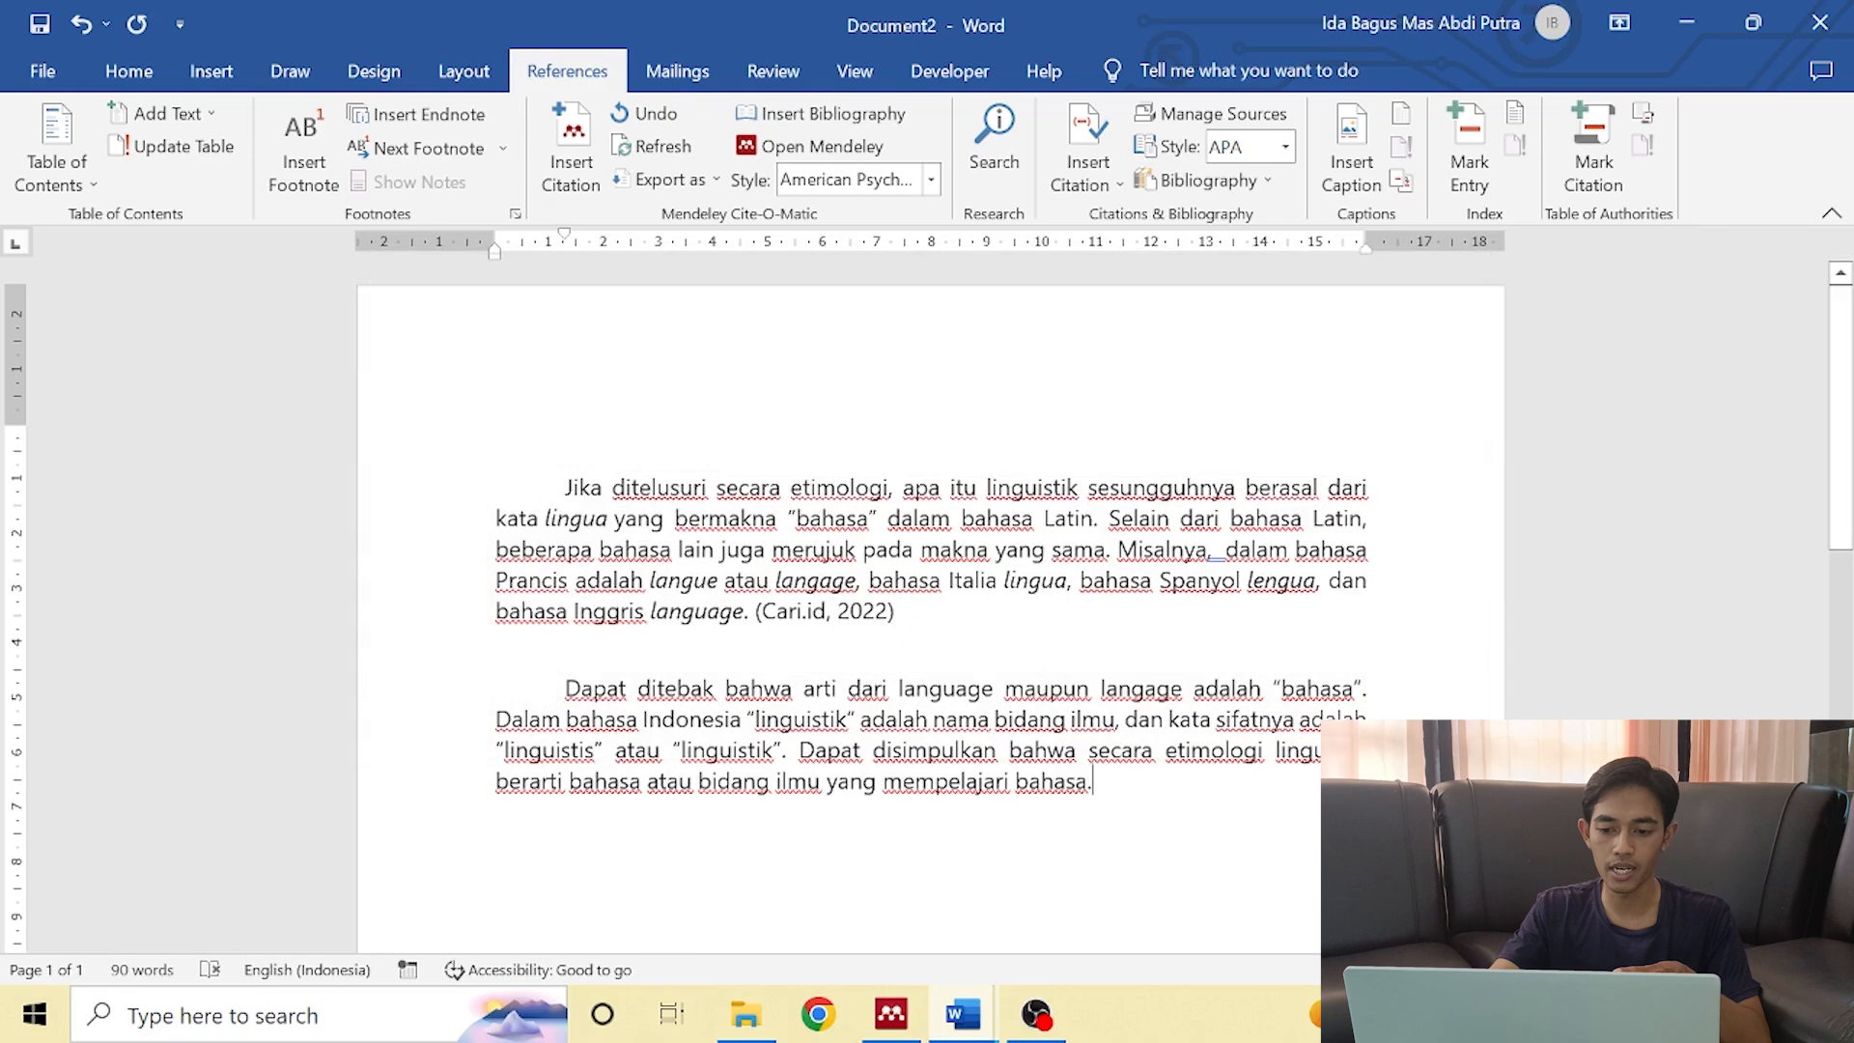
key(Return)
key(Return)
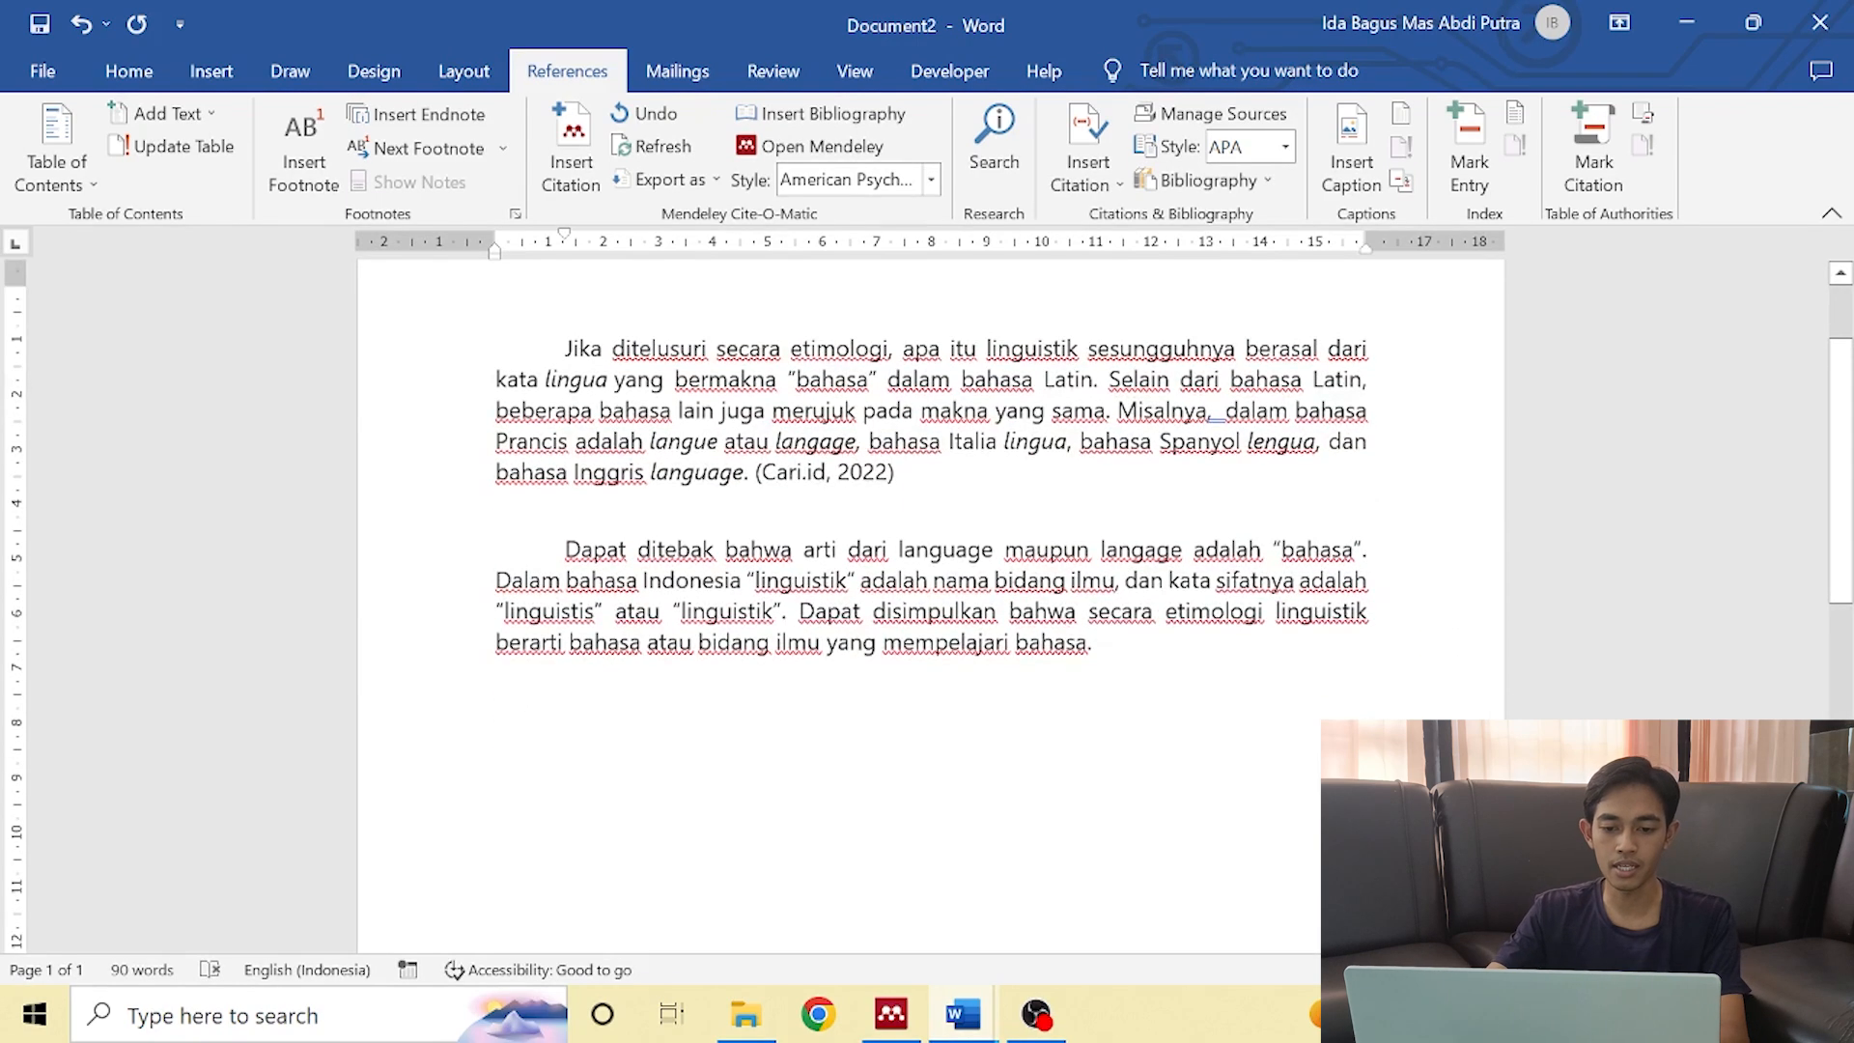
text(Daftar P)
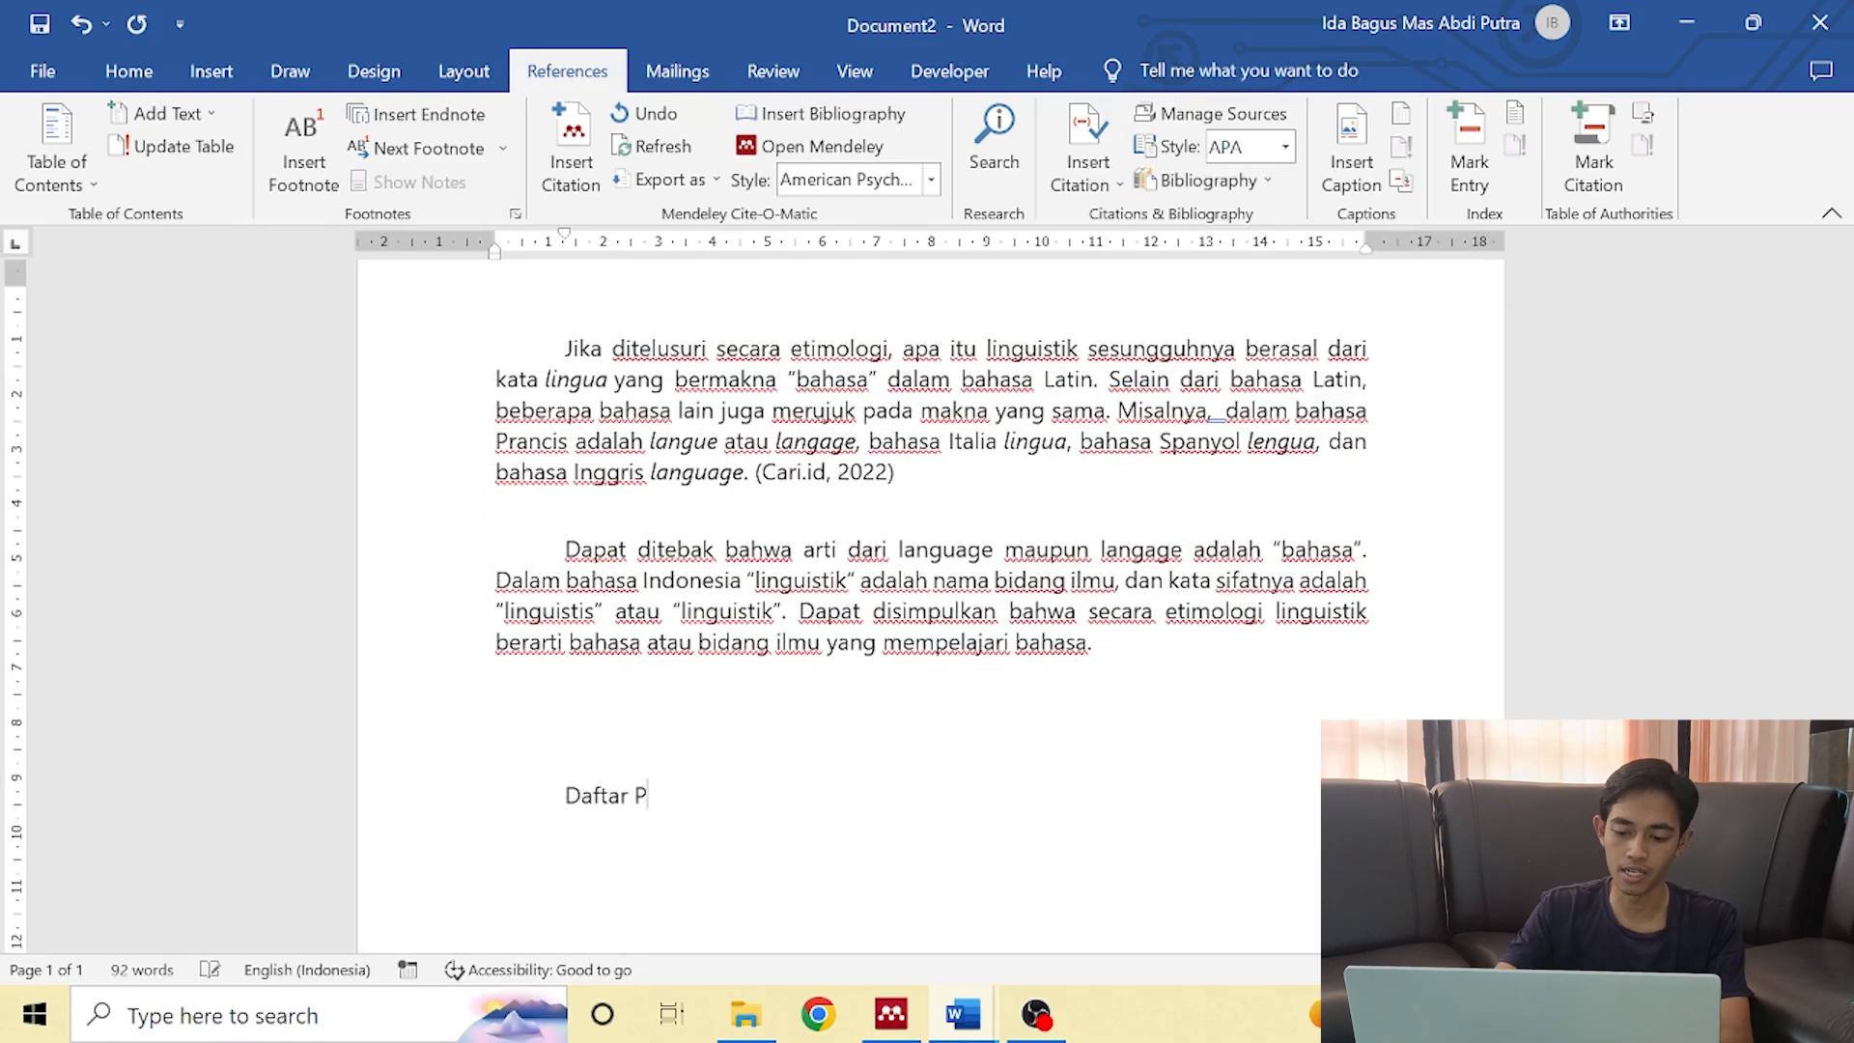
text(ustaka)
key(Return)
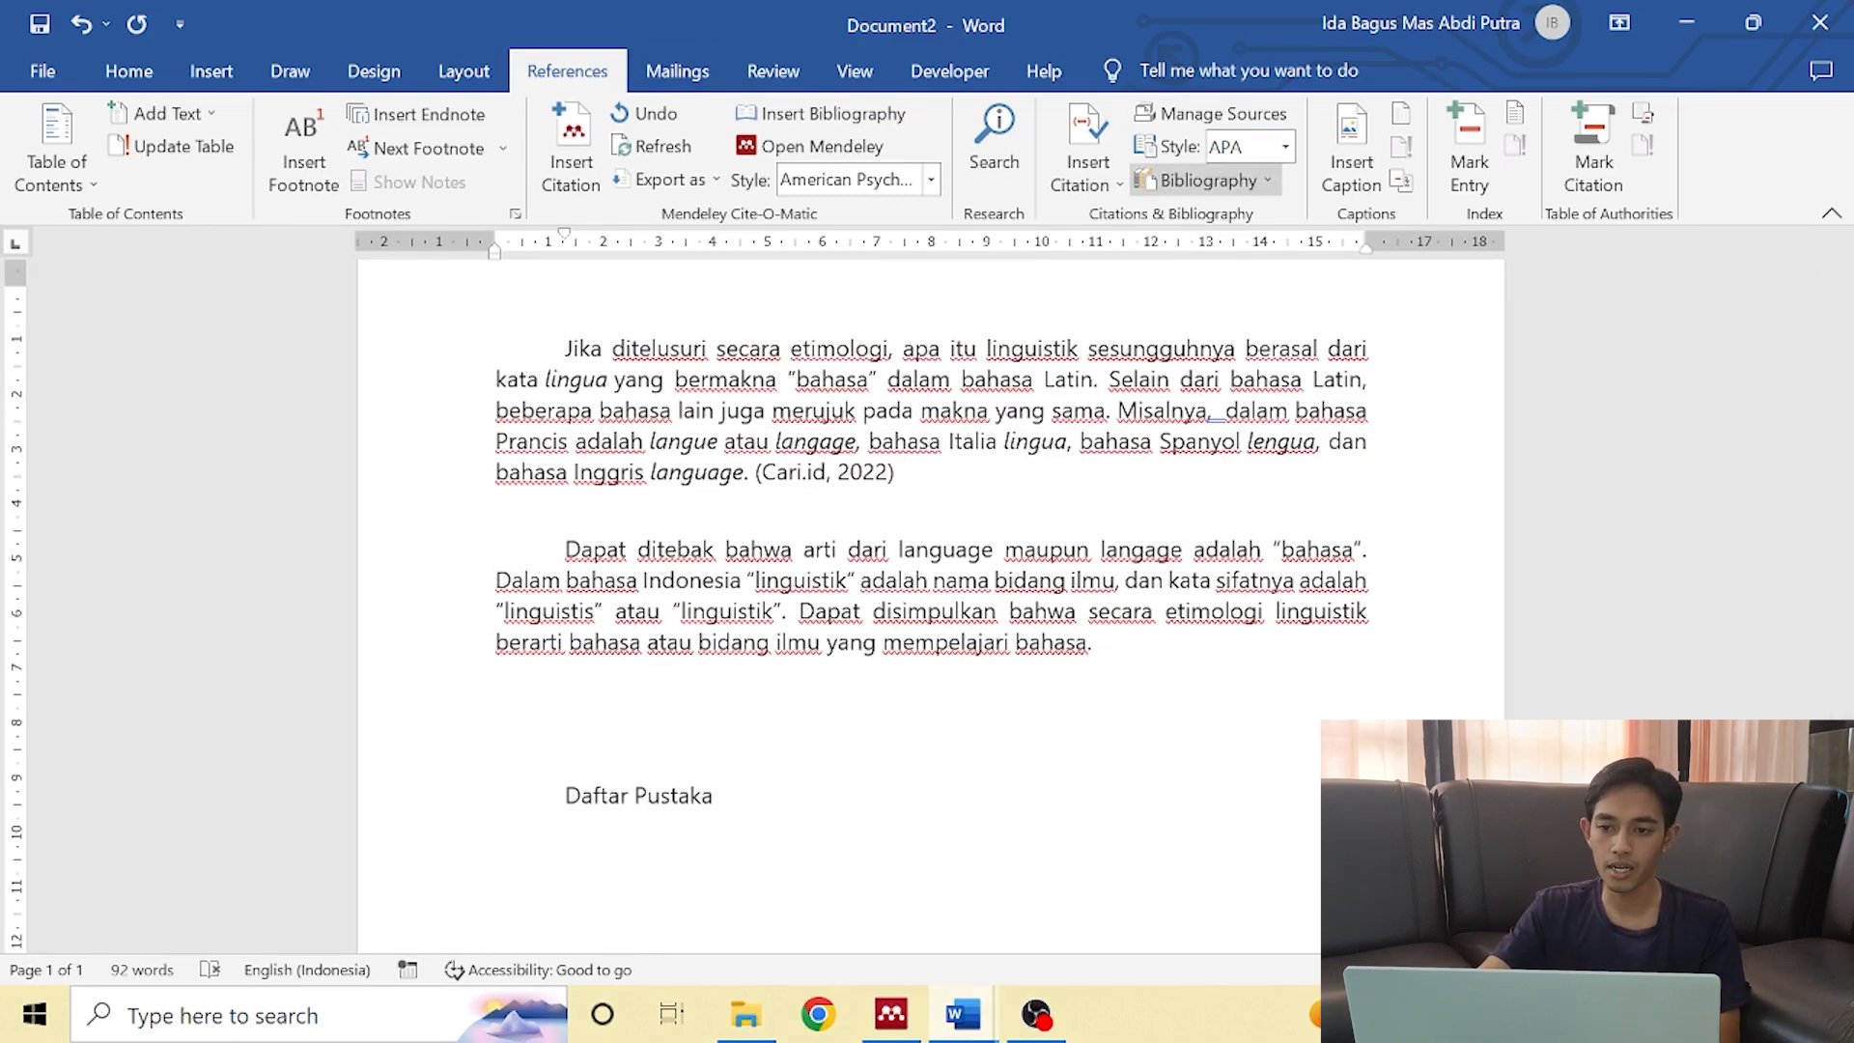
Insert the built-in Bibliography below the "Daftar Pustaka" line.
click(1207, 181)
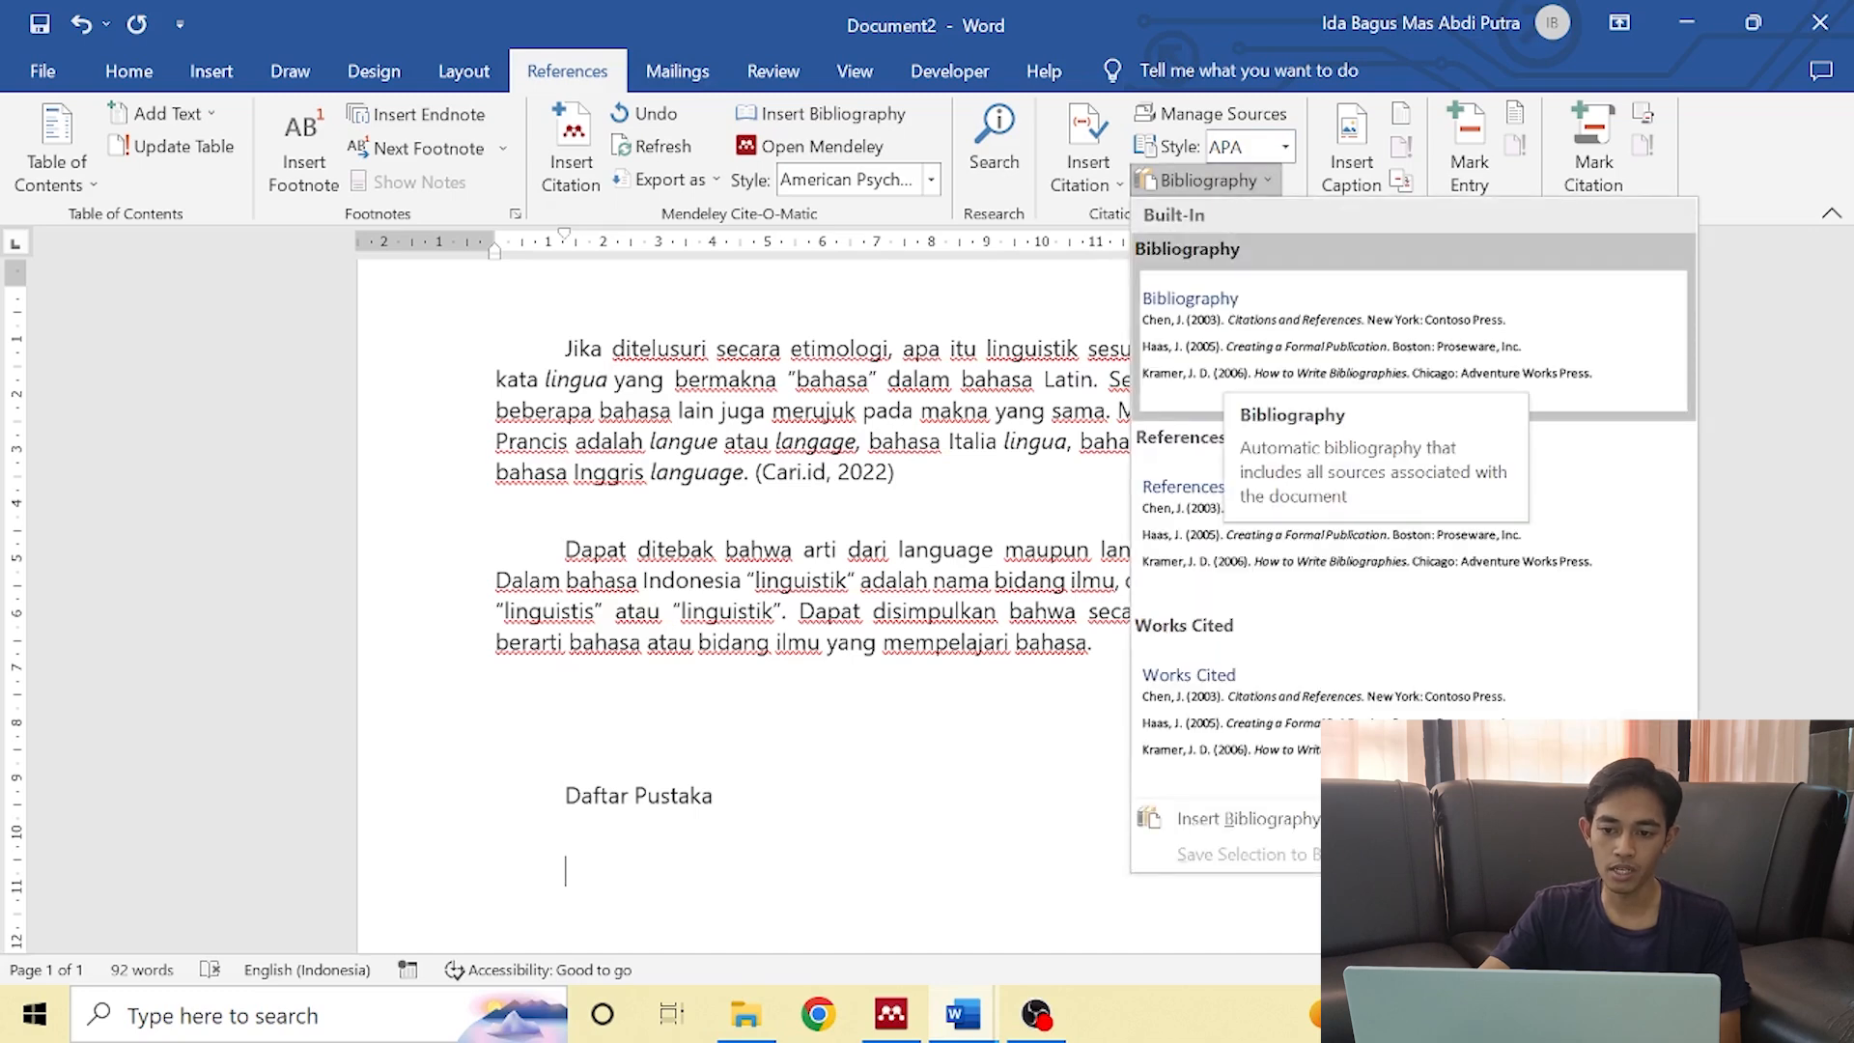
click(1352, 347)
scroll(927, 579, up, 5)
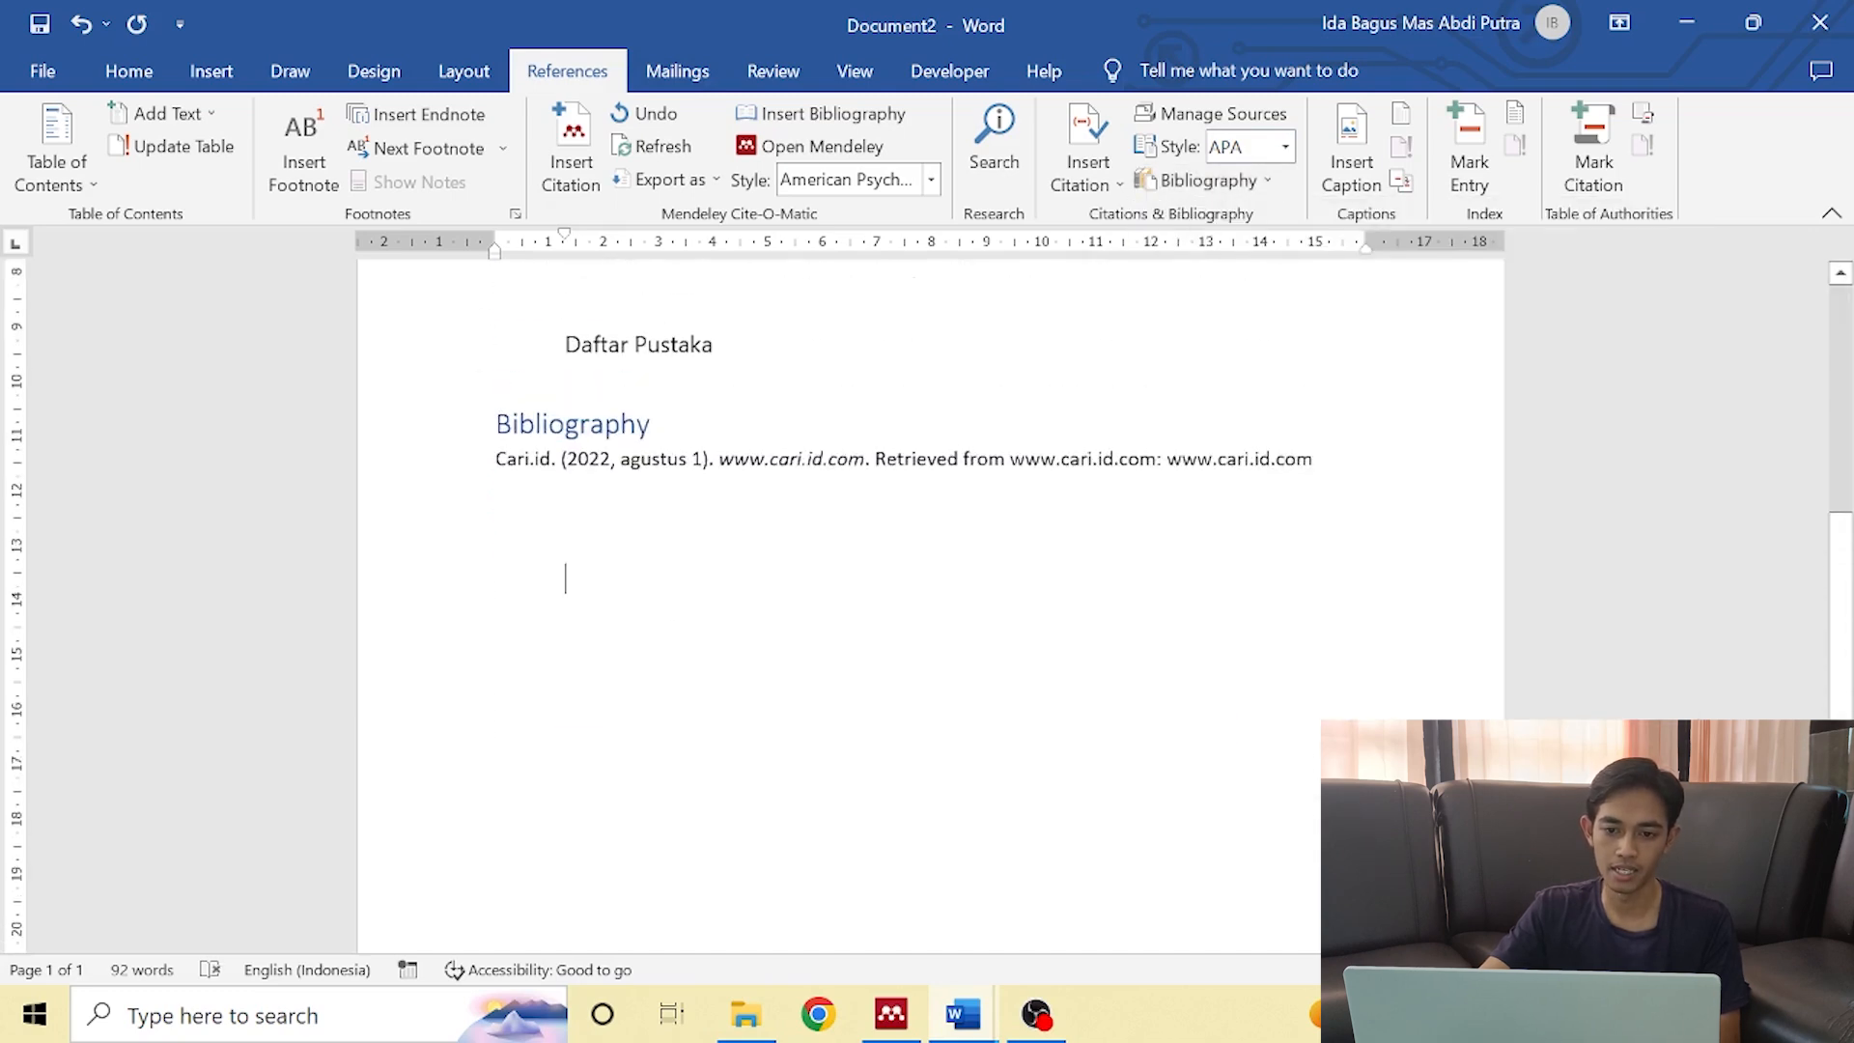
Replace the inserted bibliography's heading with "Referensi".
drag(651, 564, 496, 564)
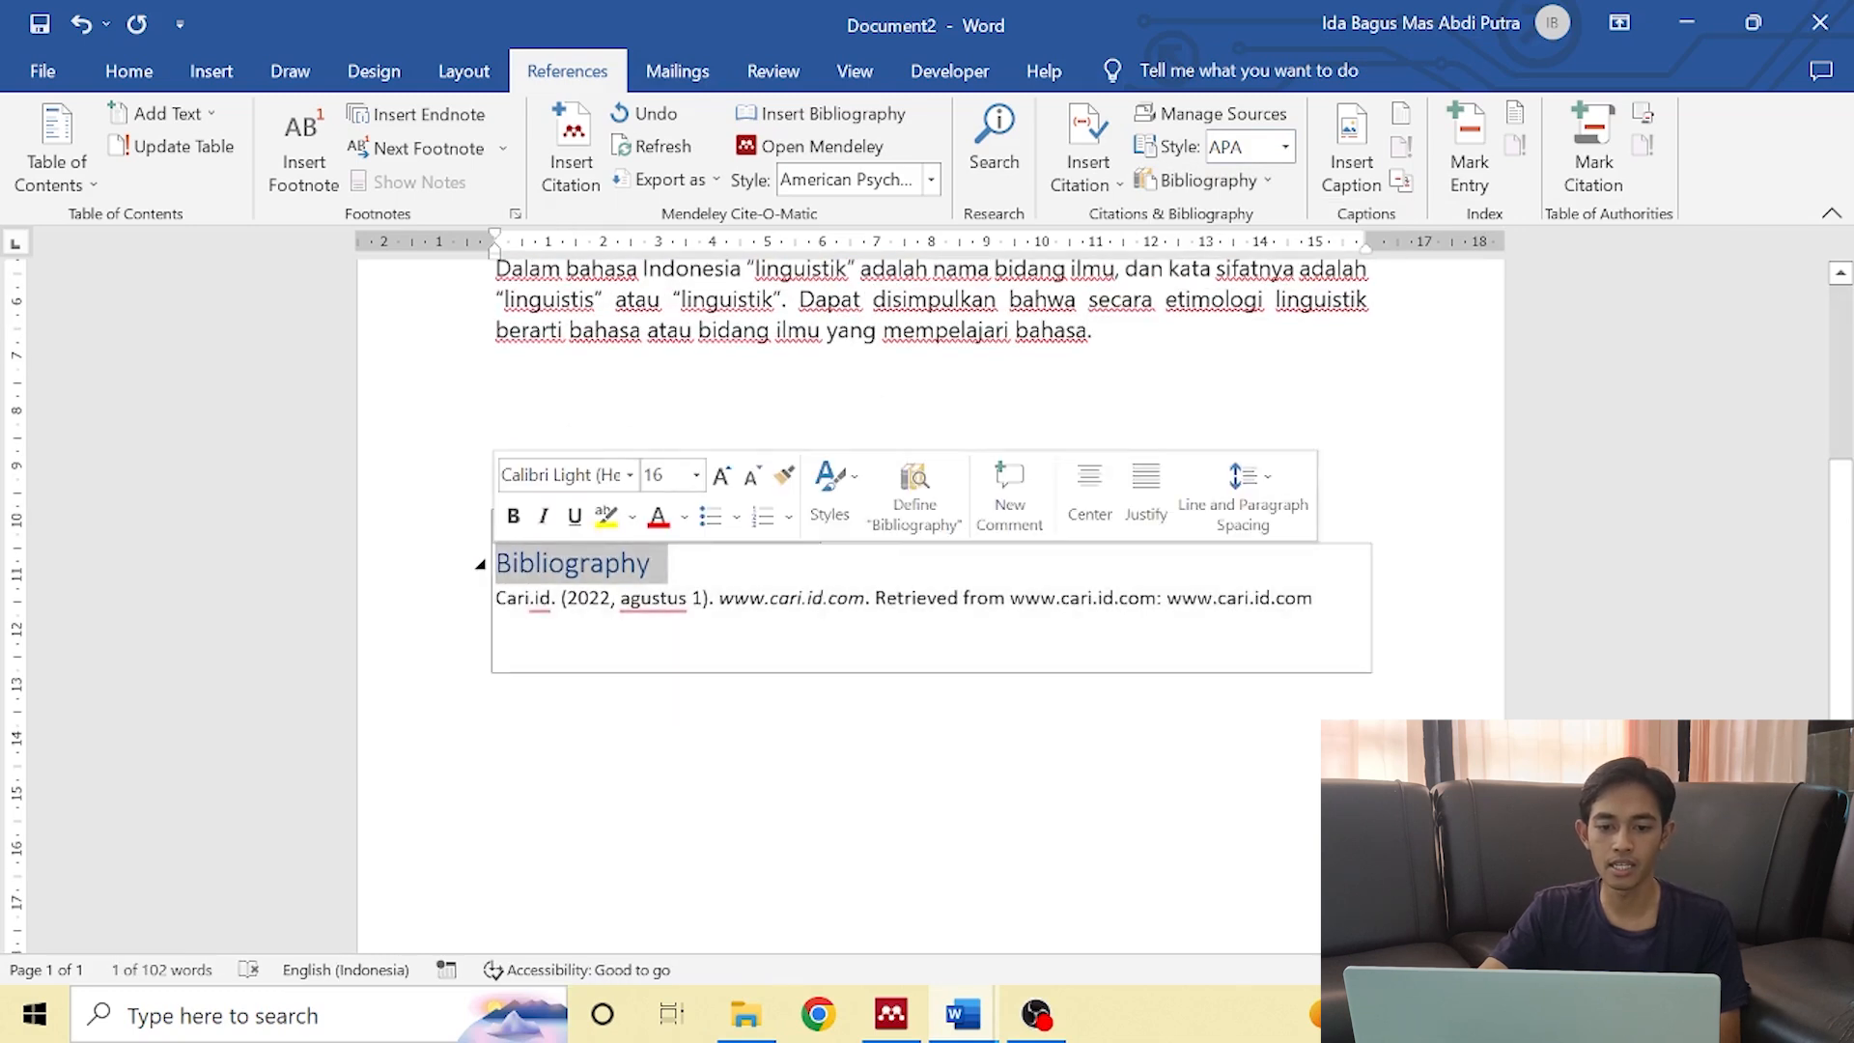
text(Referensi)
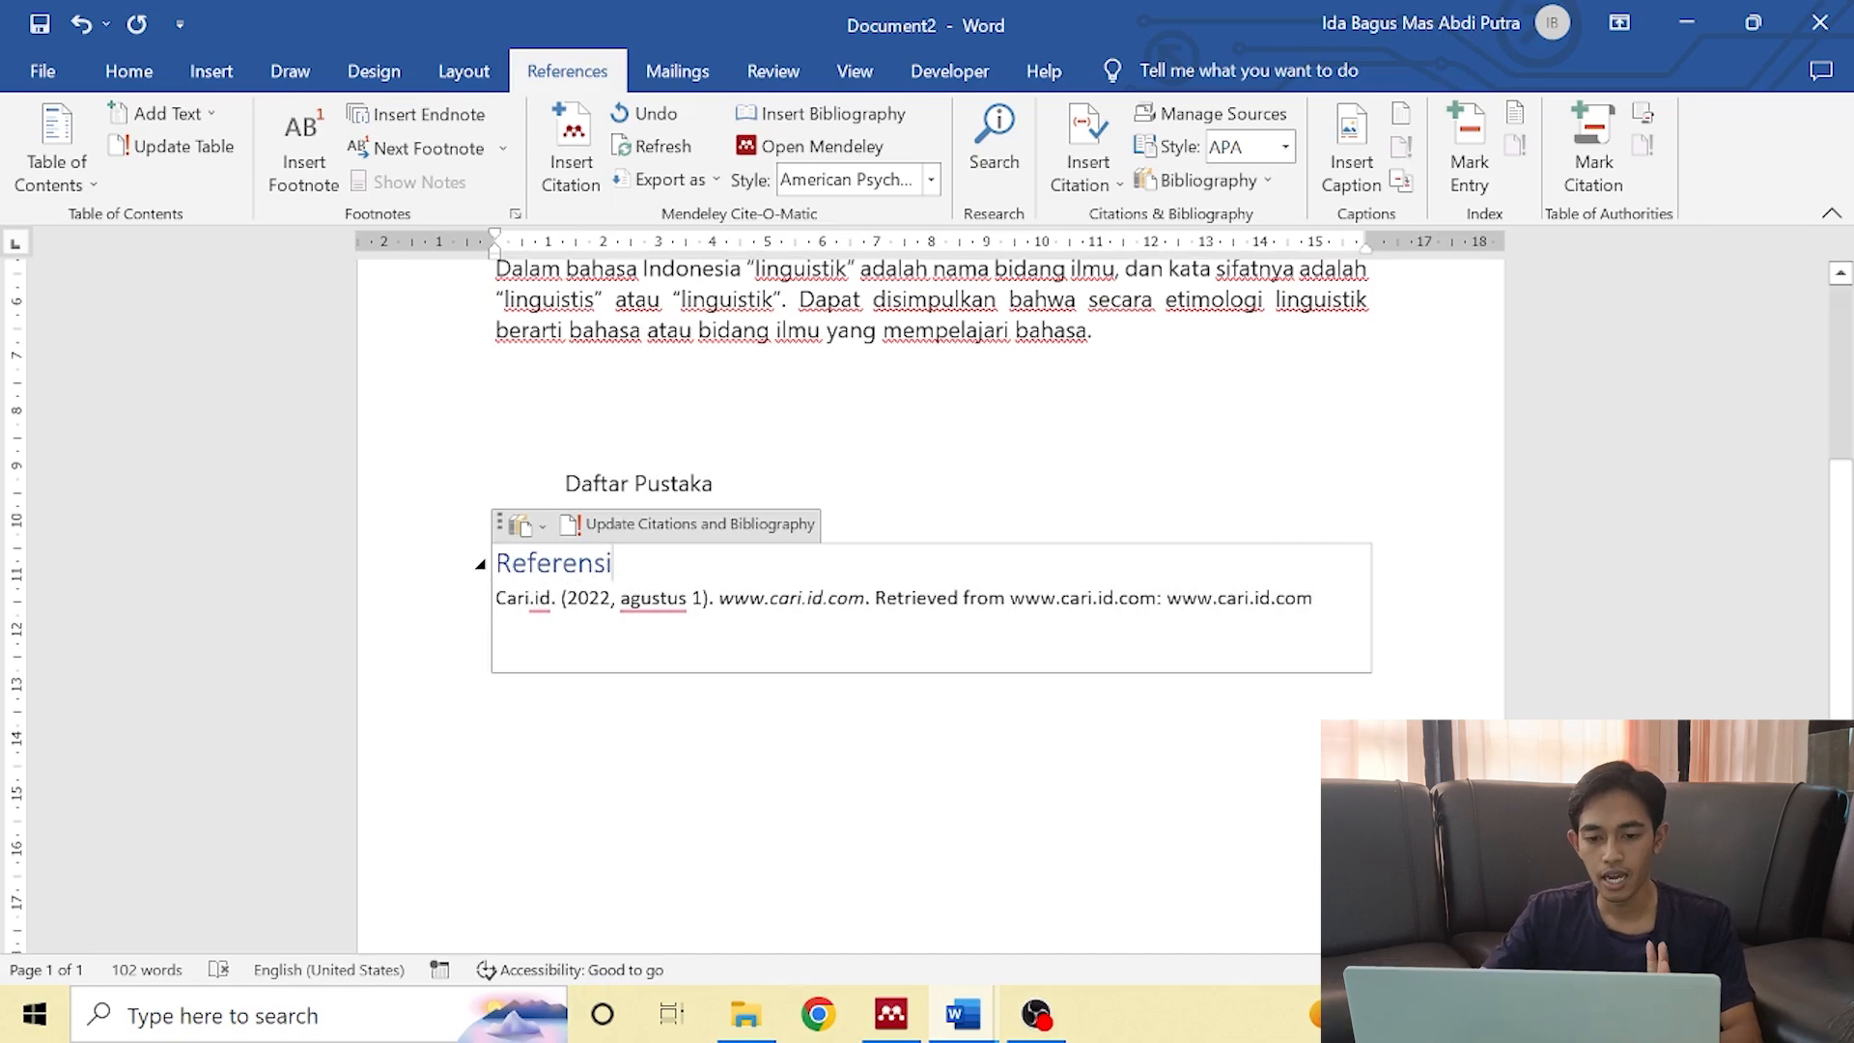
click(566, 717)
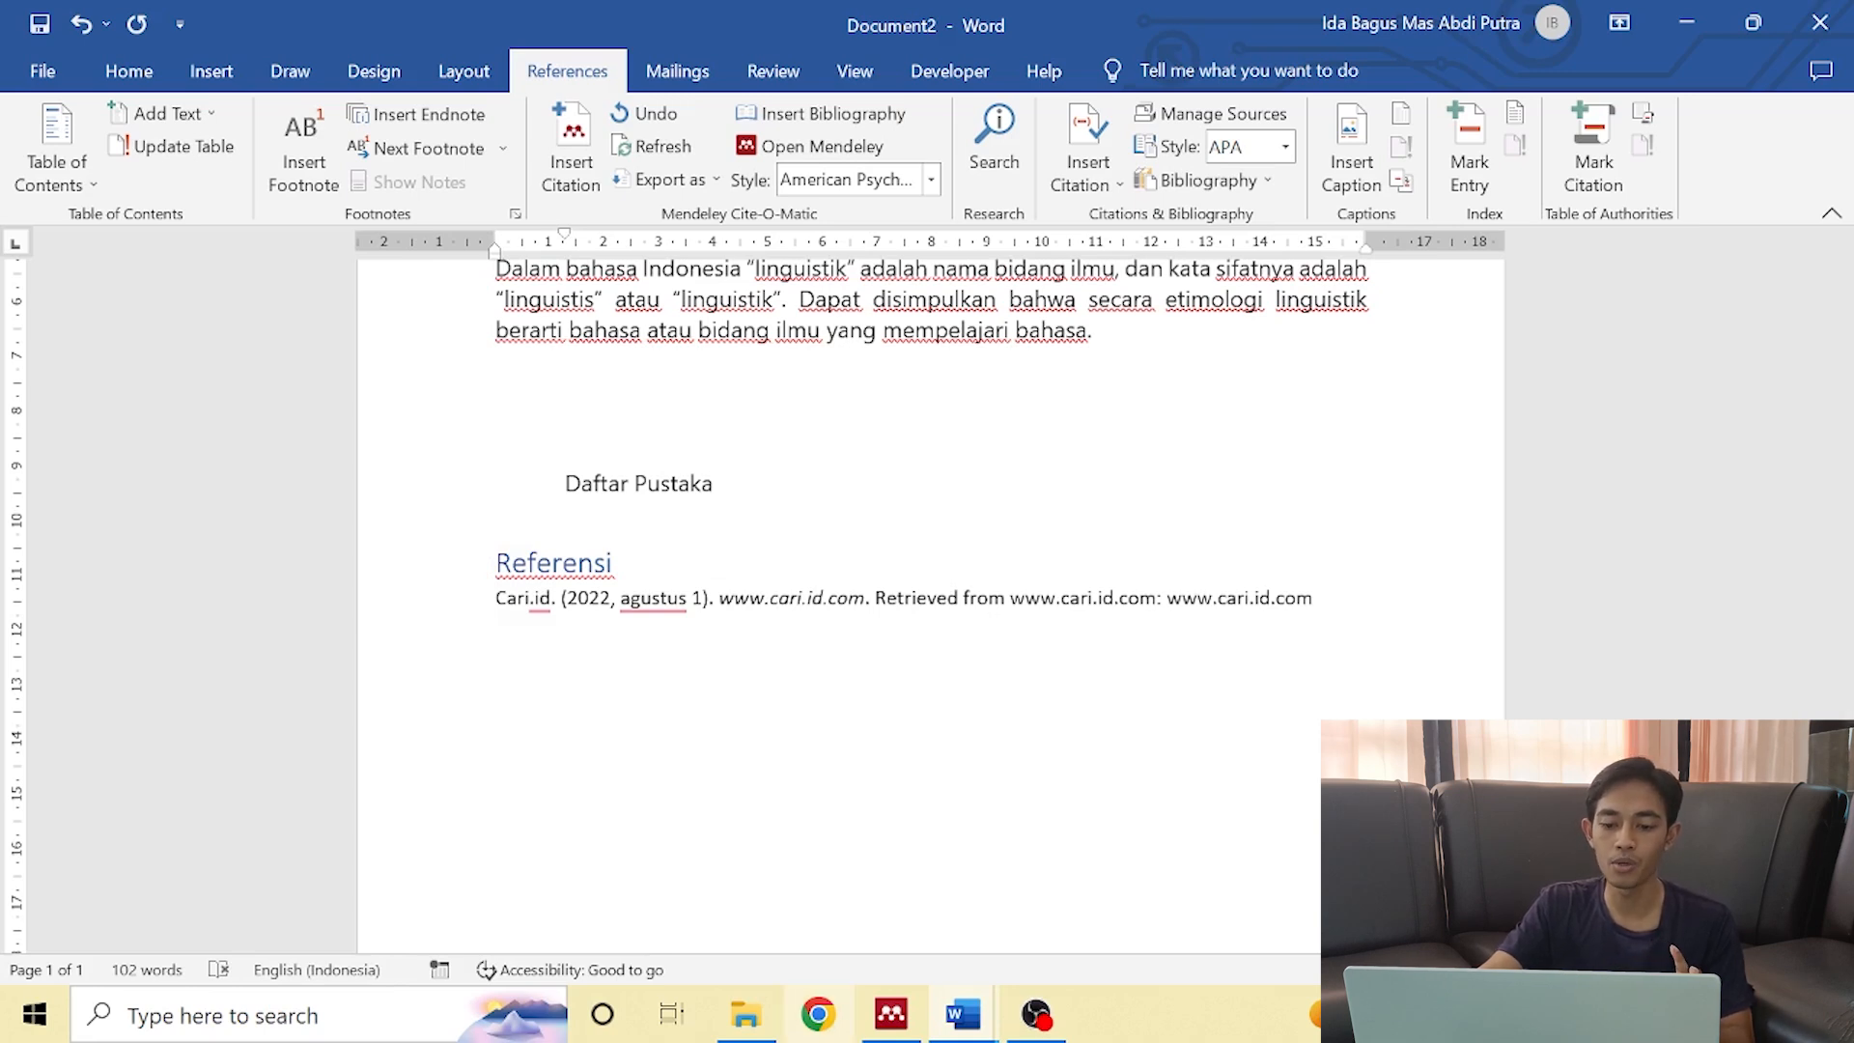
Switch to Google Chrome and open a browser window with a profile.
click(818, 1014)
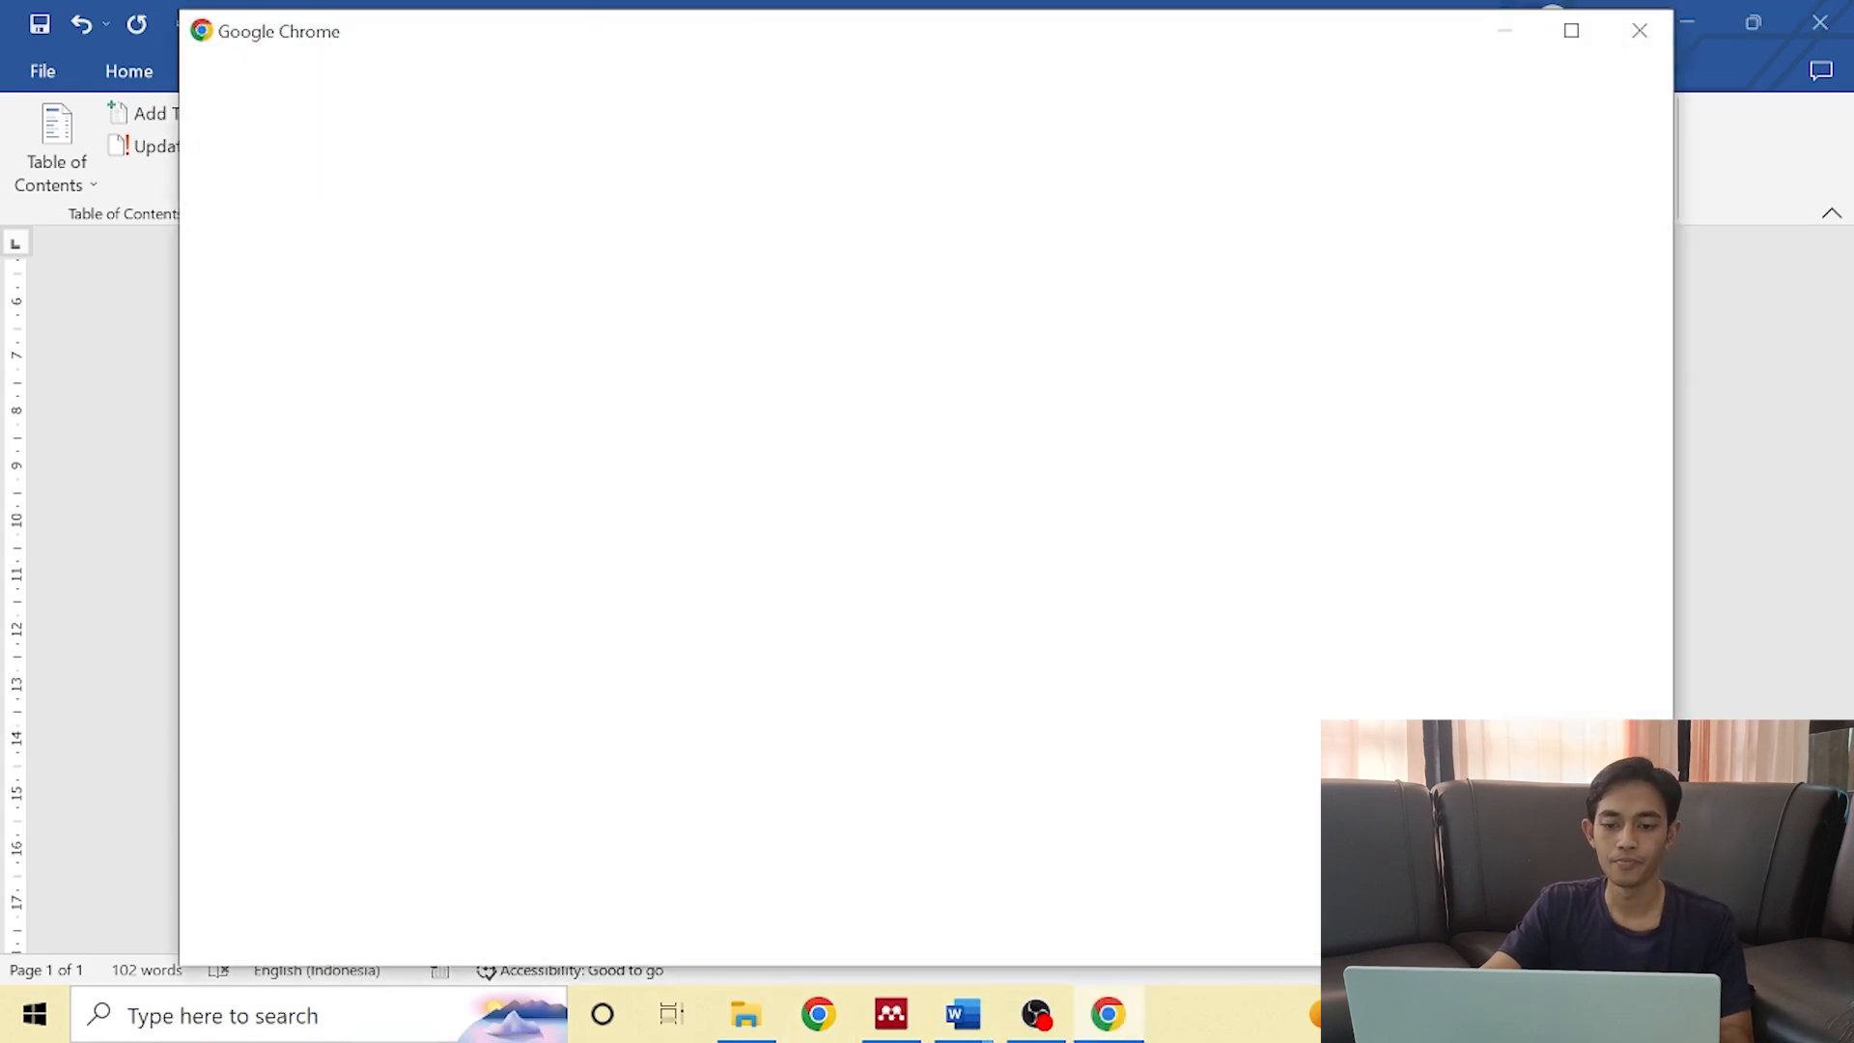
click(800, 587)
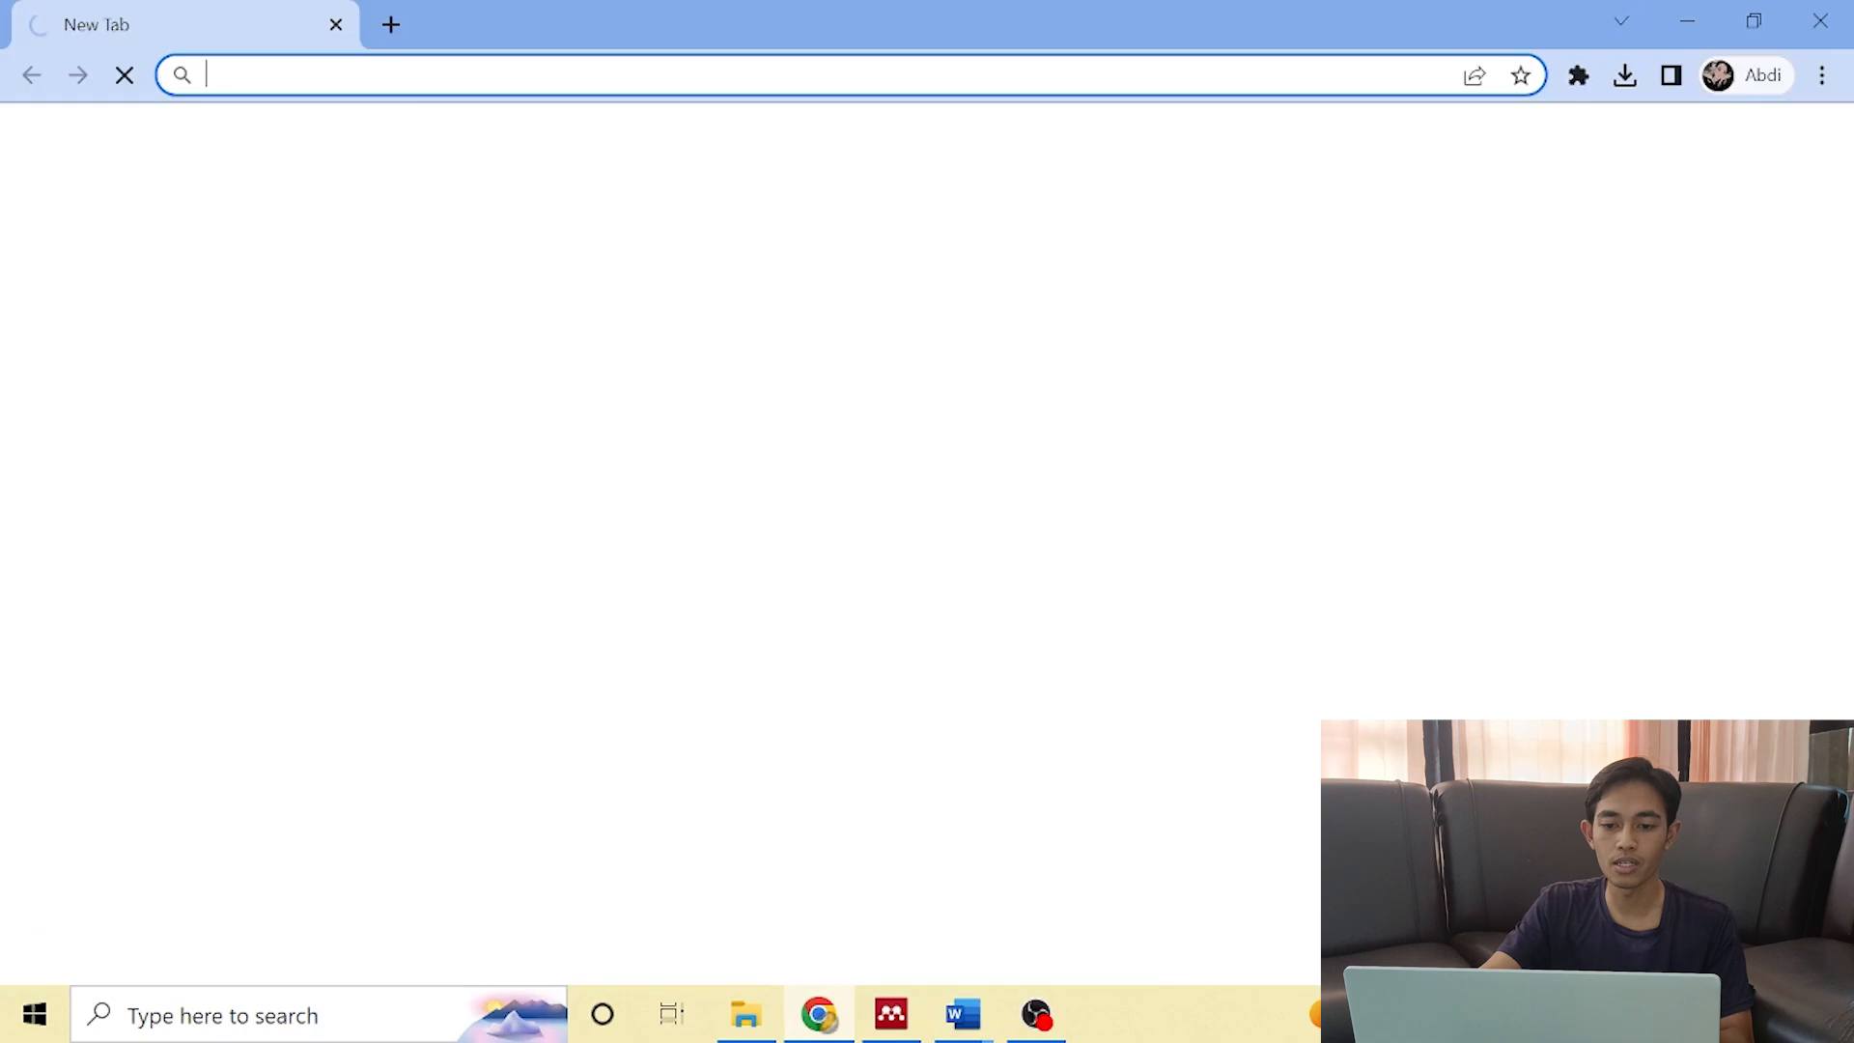
text(s)
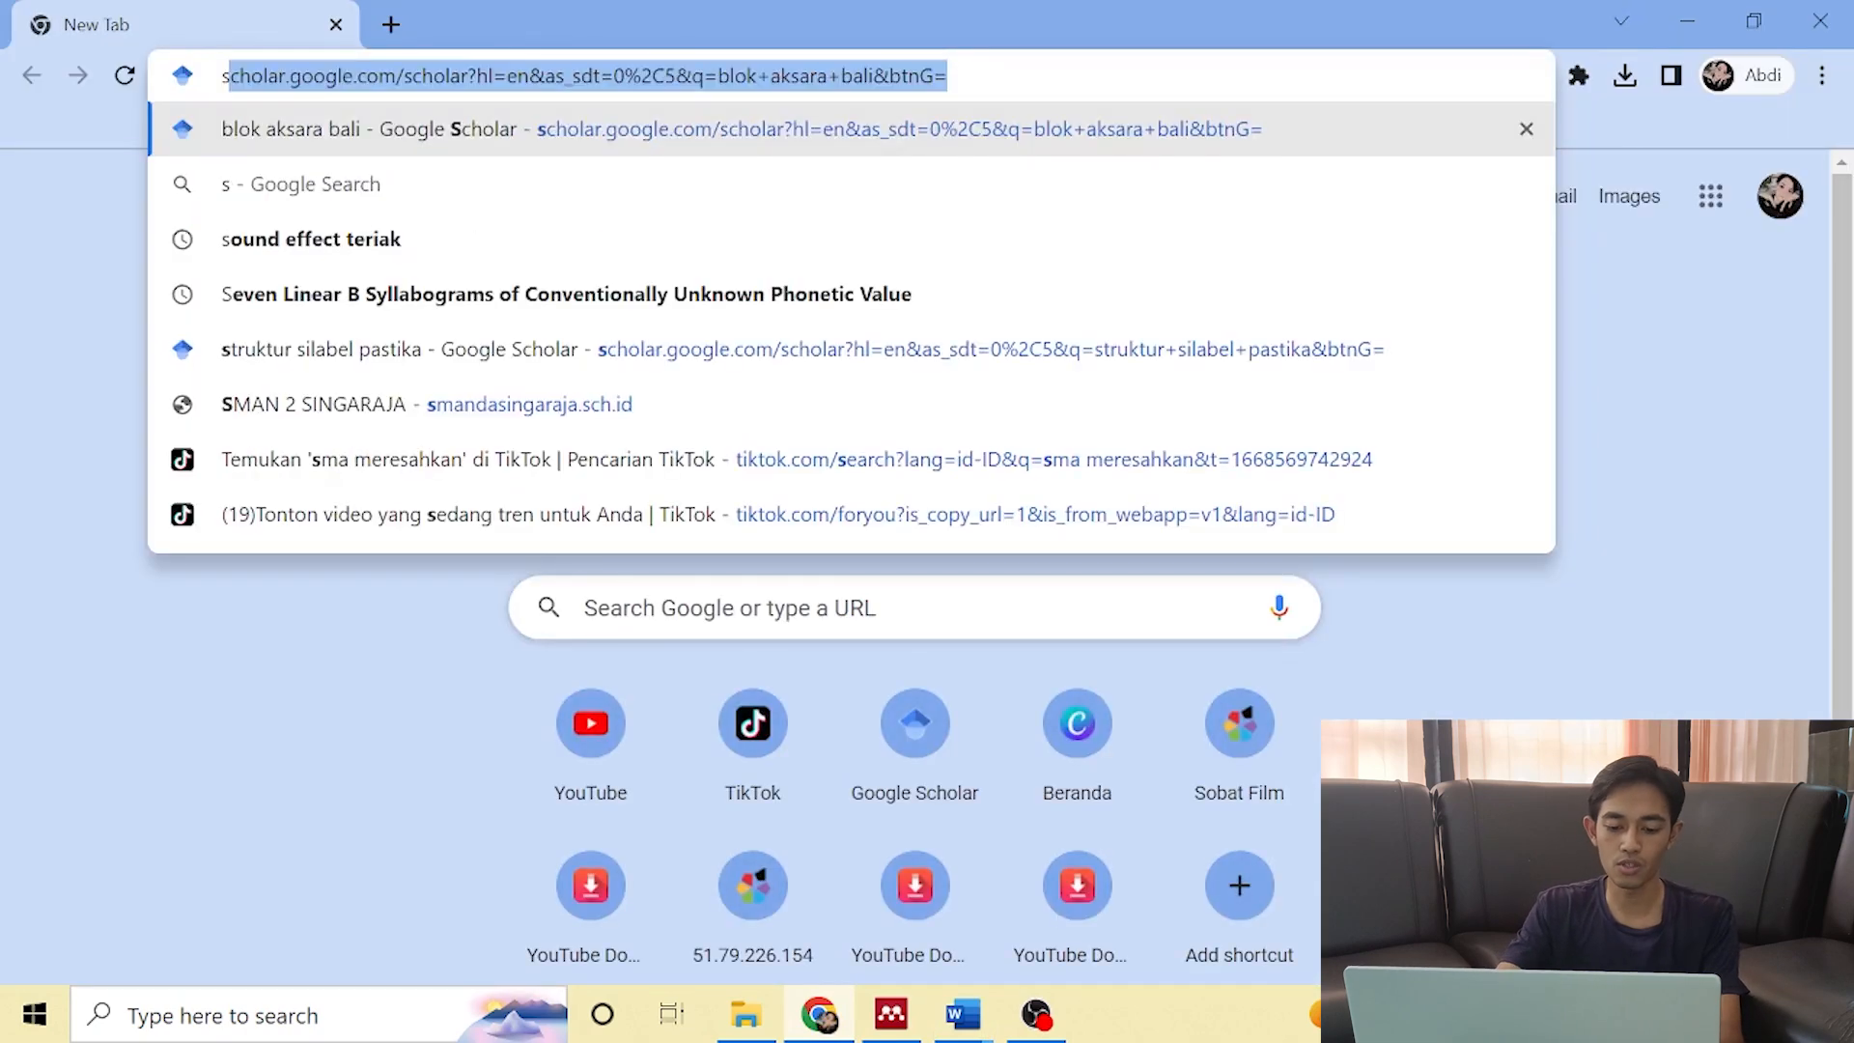
key(Down)
key(Down)
key(Up)
key(Down)
key(Down)
key(Up)
key(Up)
key(Up)
key(BackSpace)
key(BackSpace)
Search the web for "google scholar" and open the Google Scholar site.
text(googl)
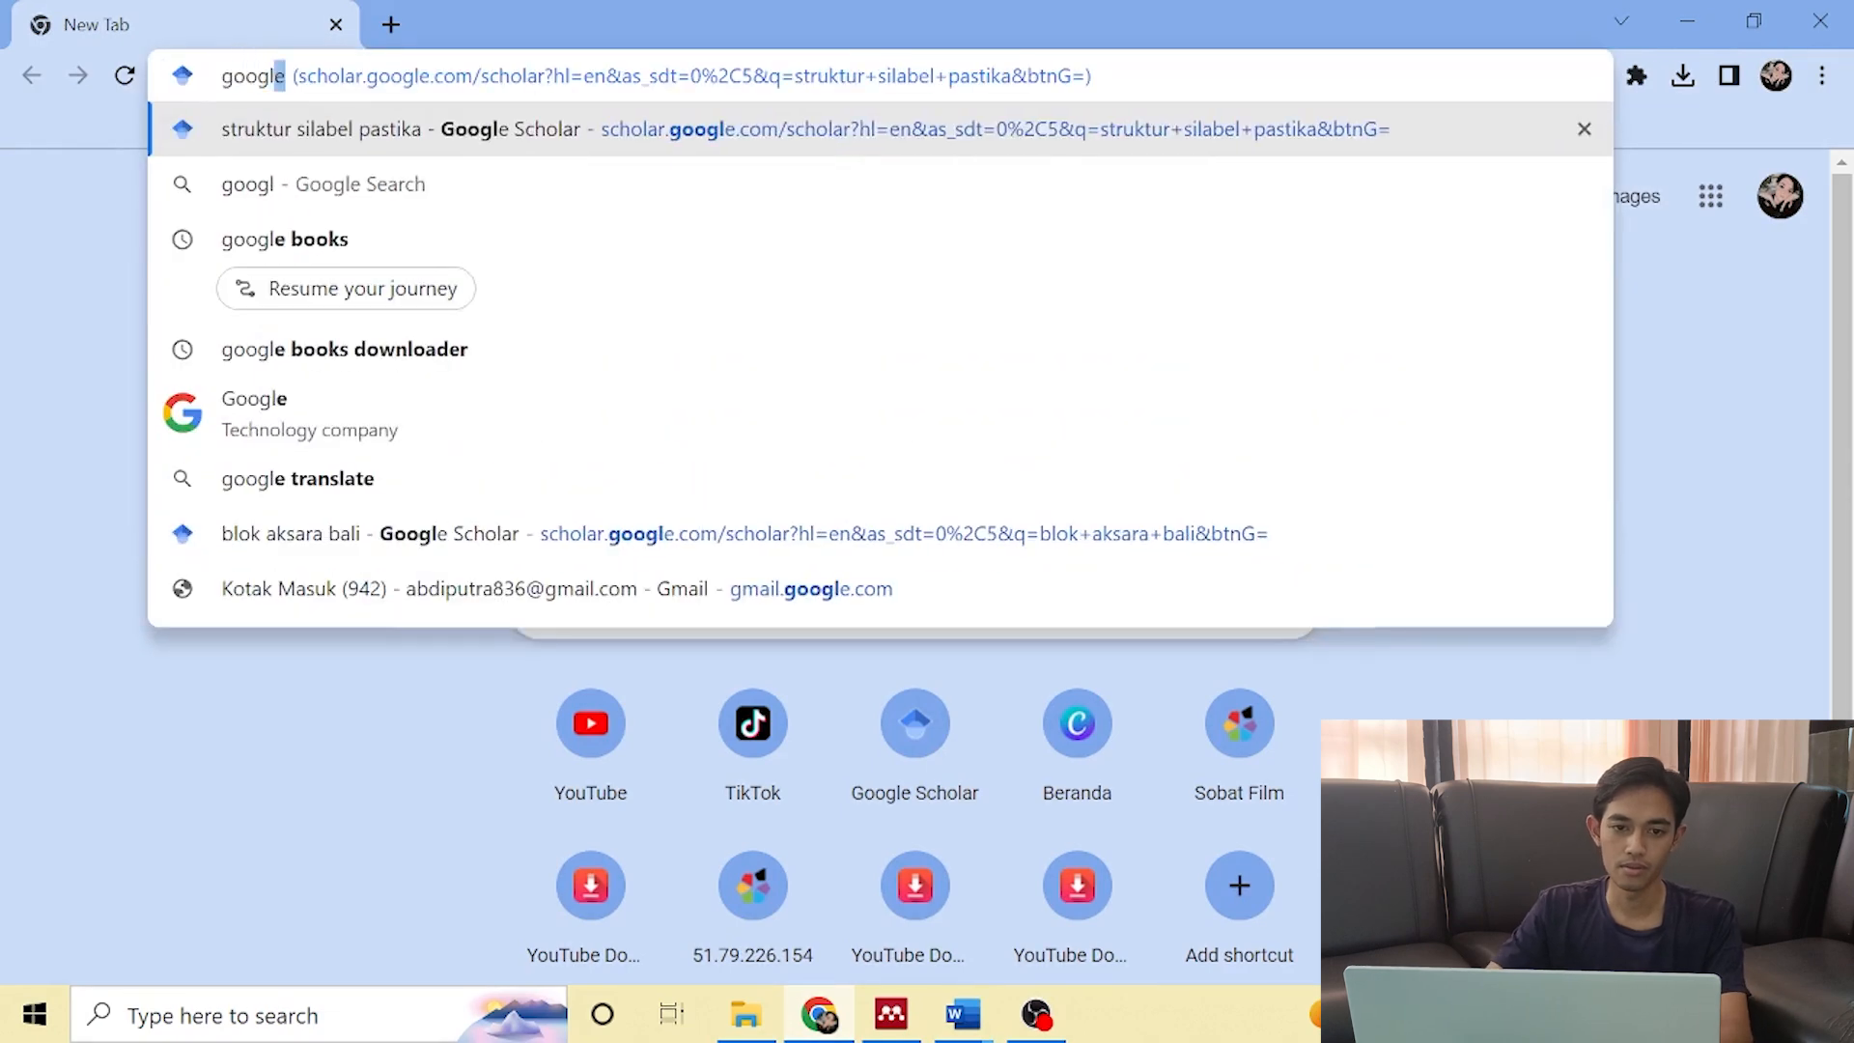
text(gle sc)
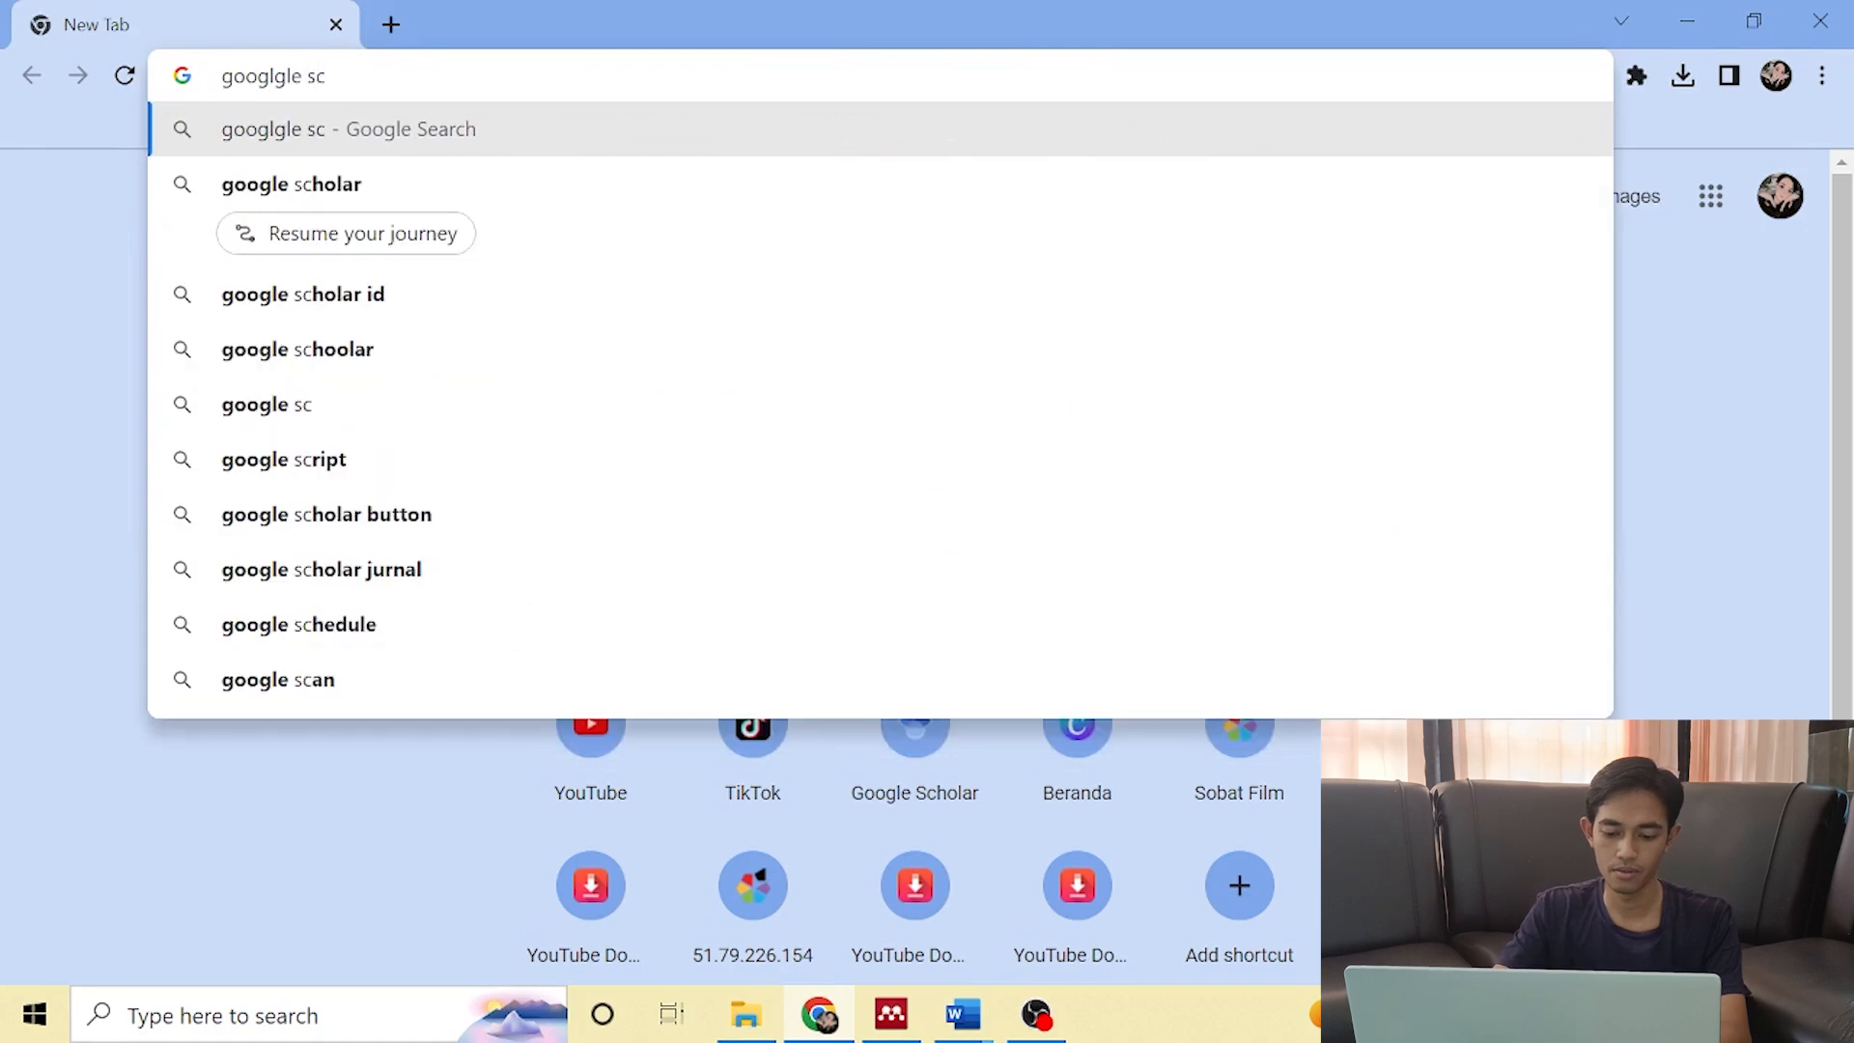
key(Down)
key(Return)
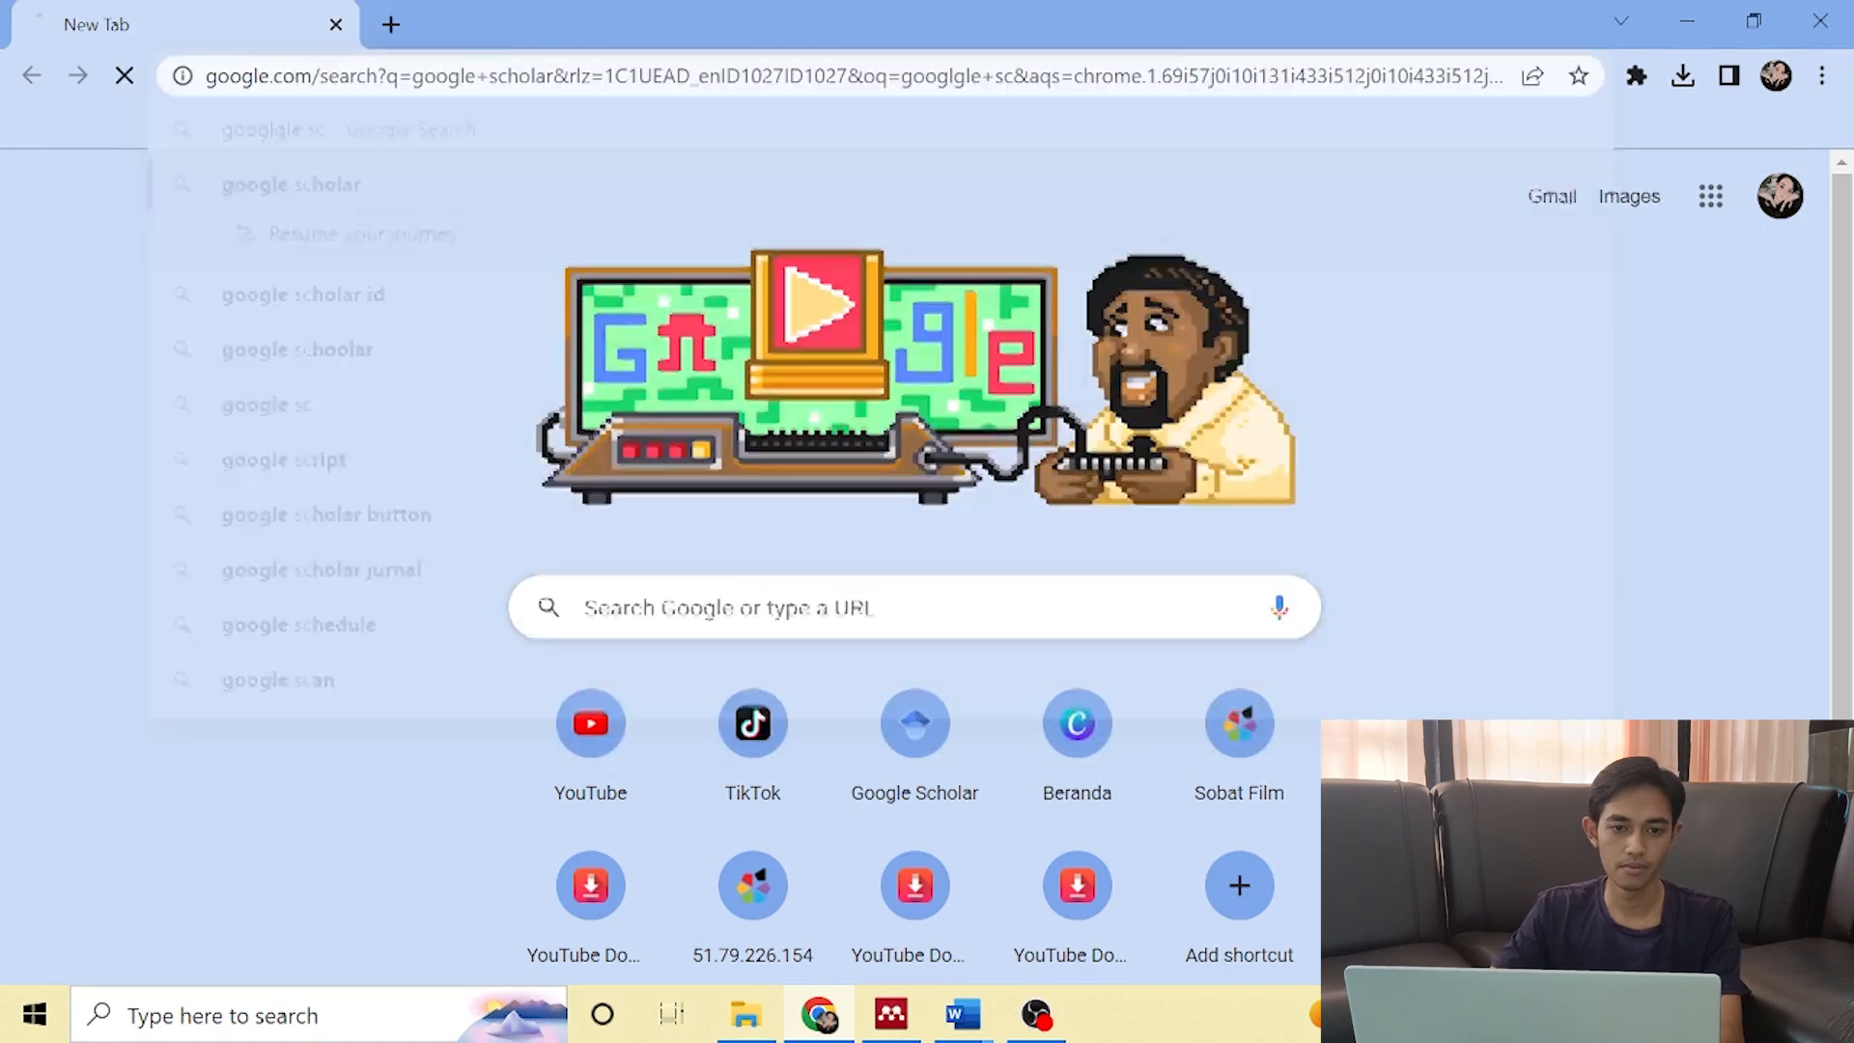
click(256, 423)
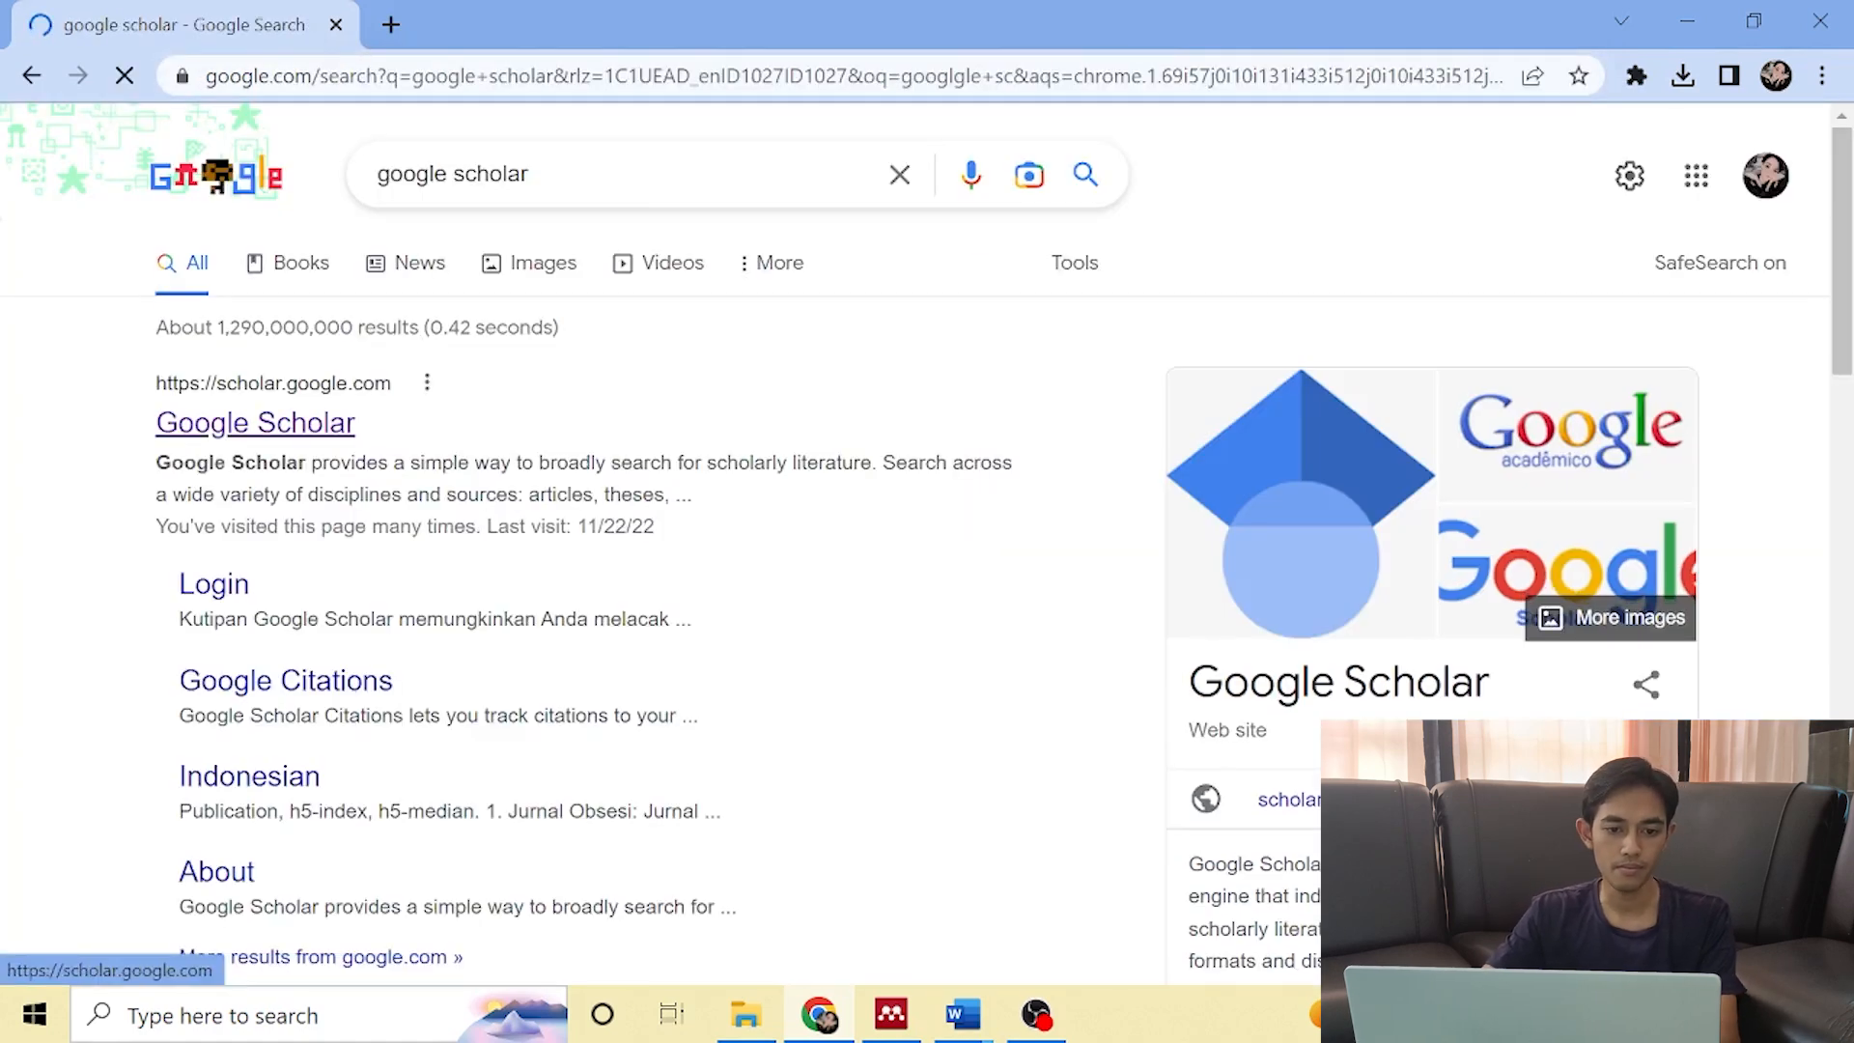
Search Google Scholar for "Analisis" and look through the results.
click(773, 410)
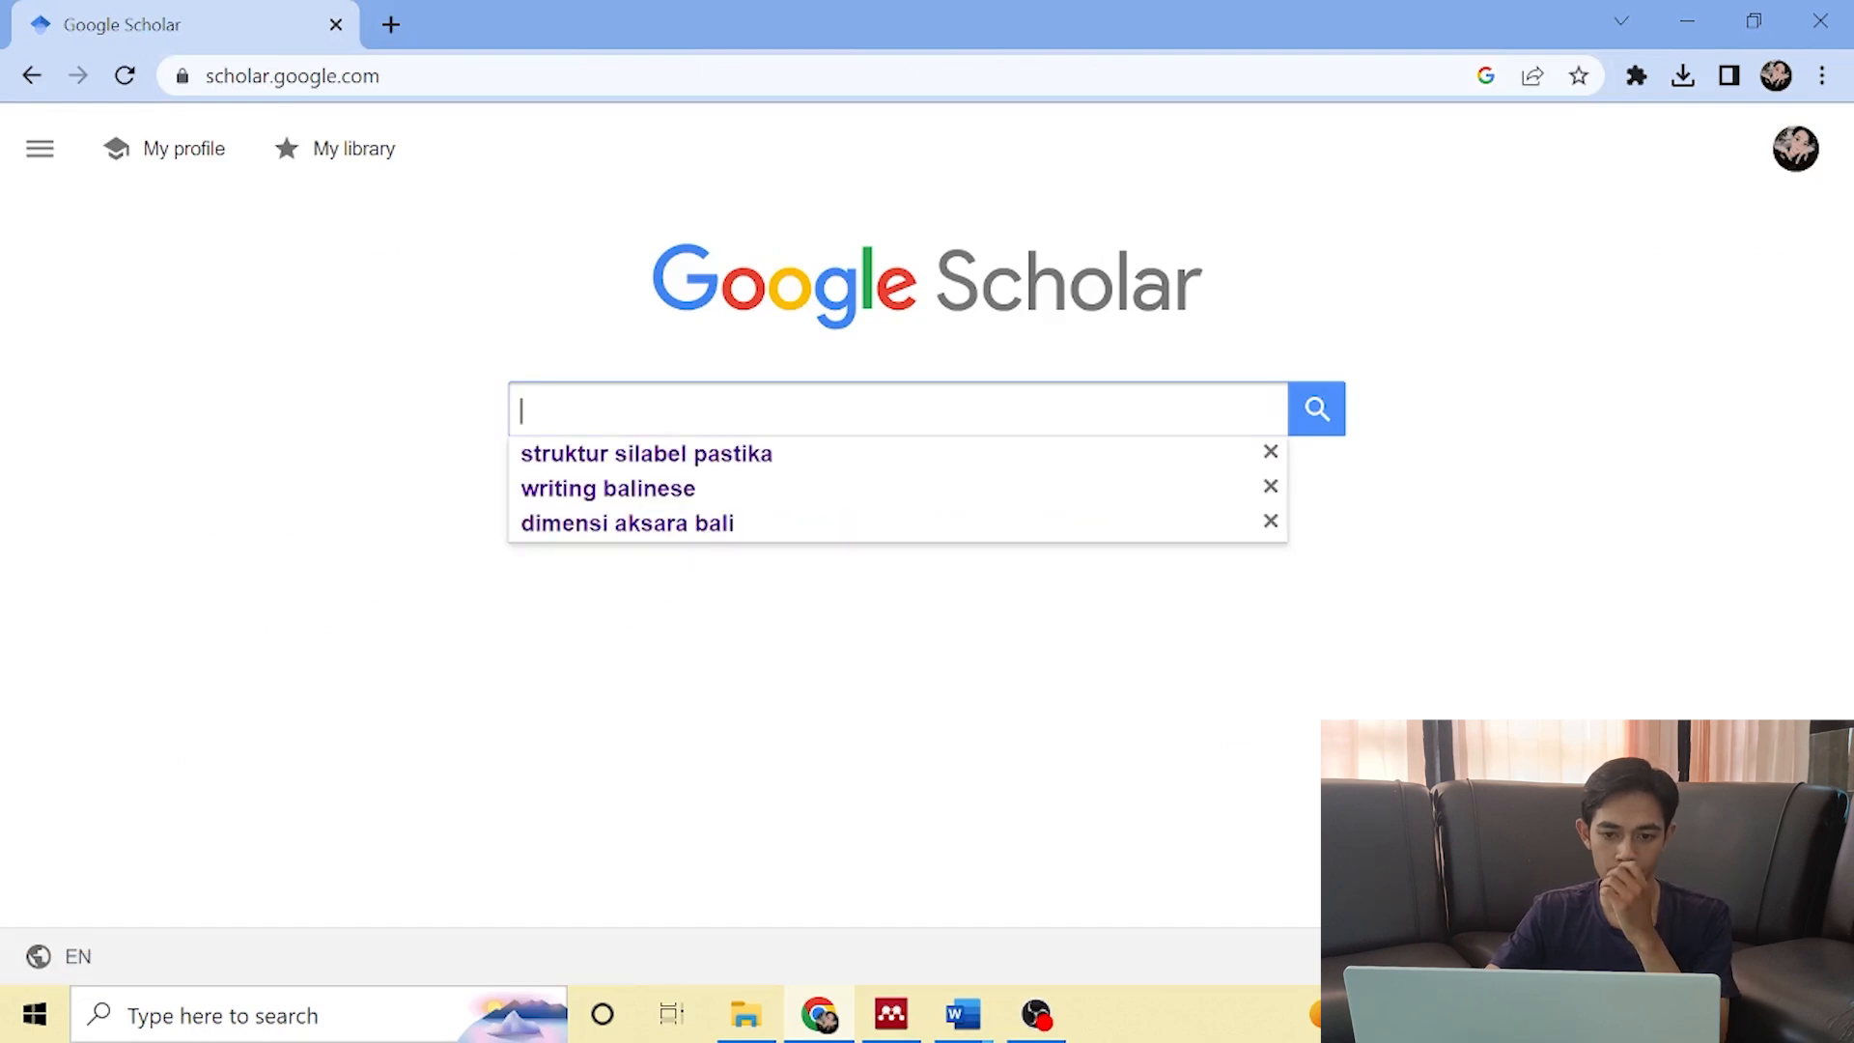
text(Analisis)
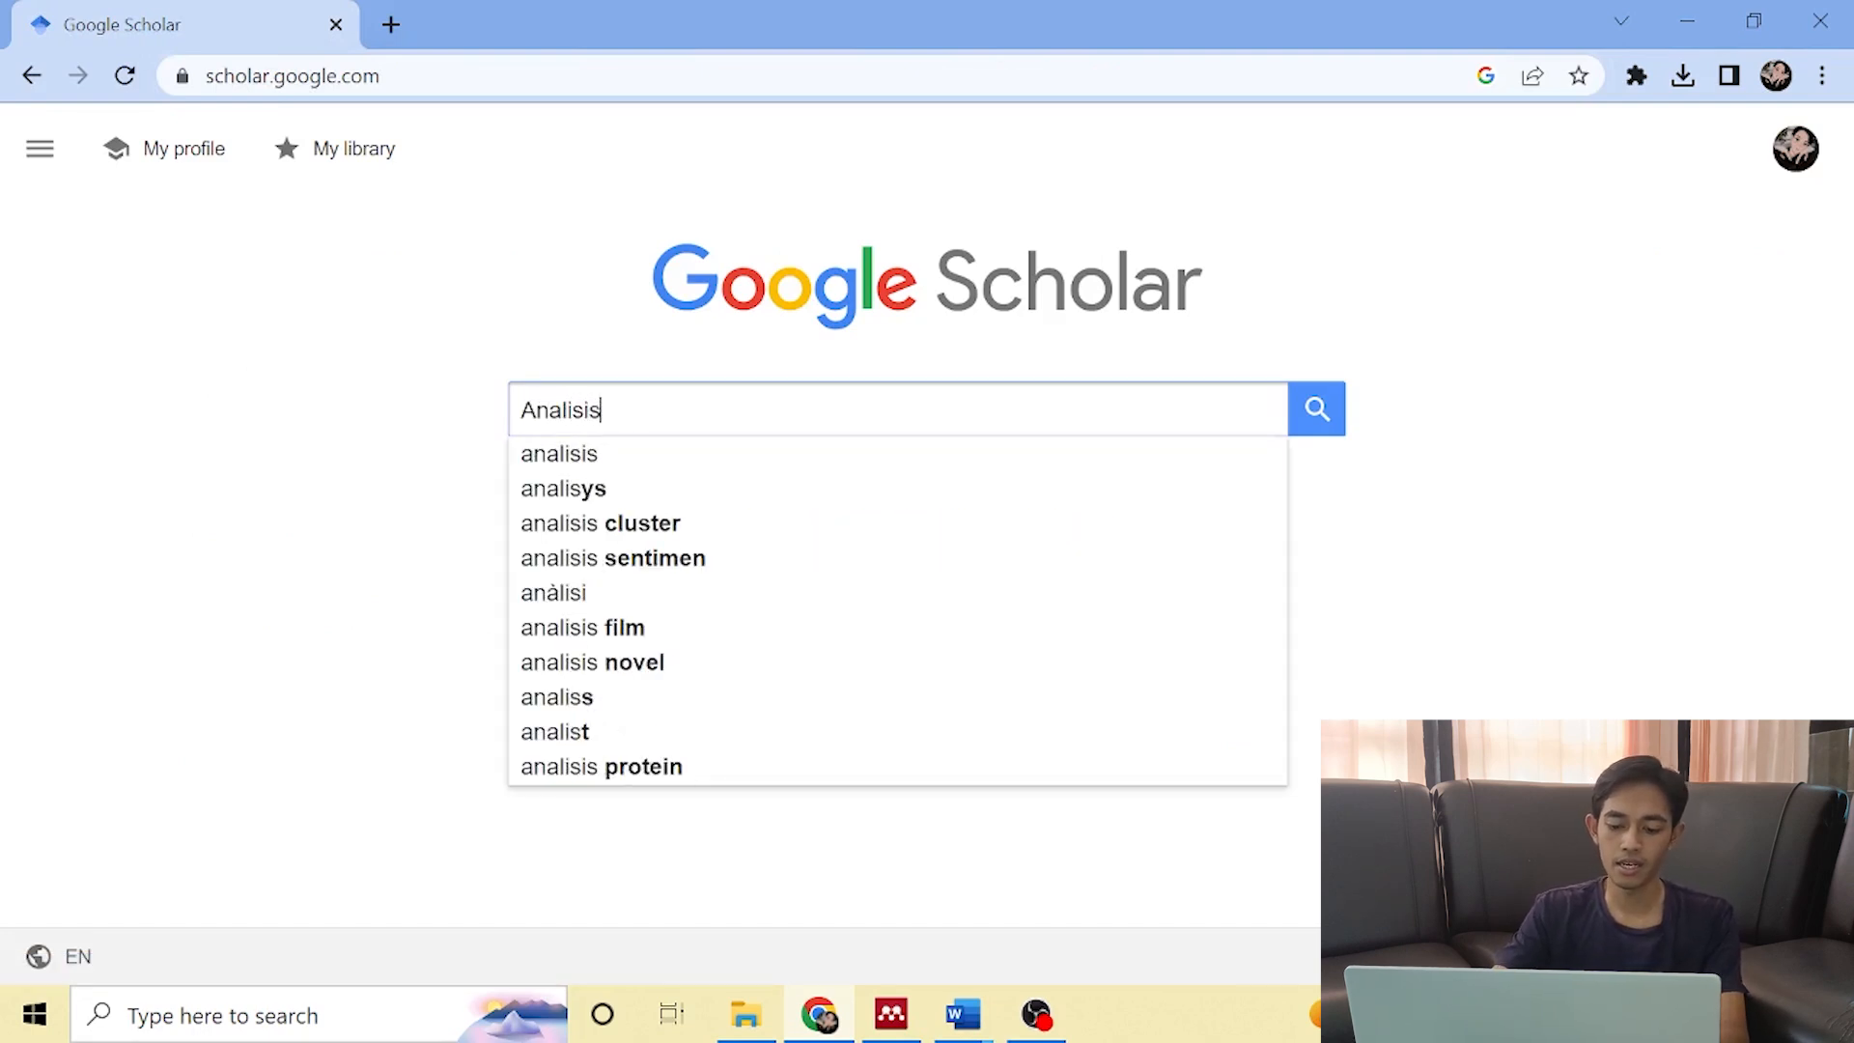
key(Return)
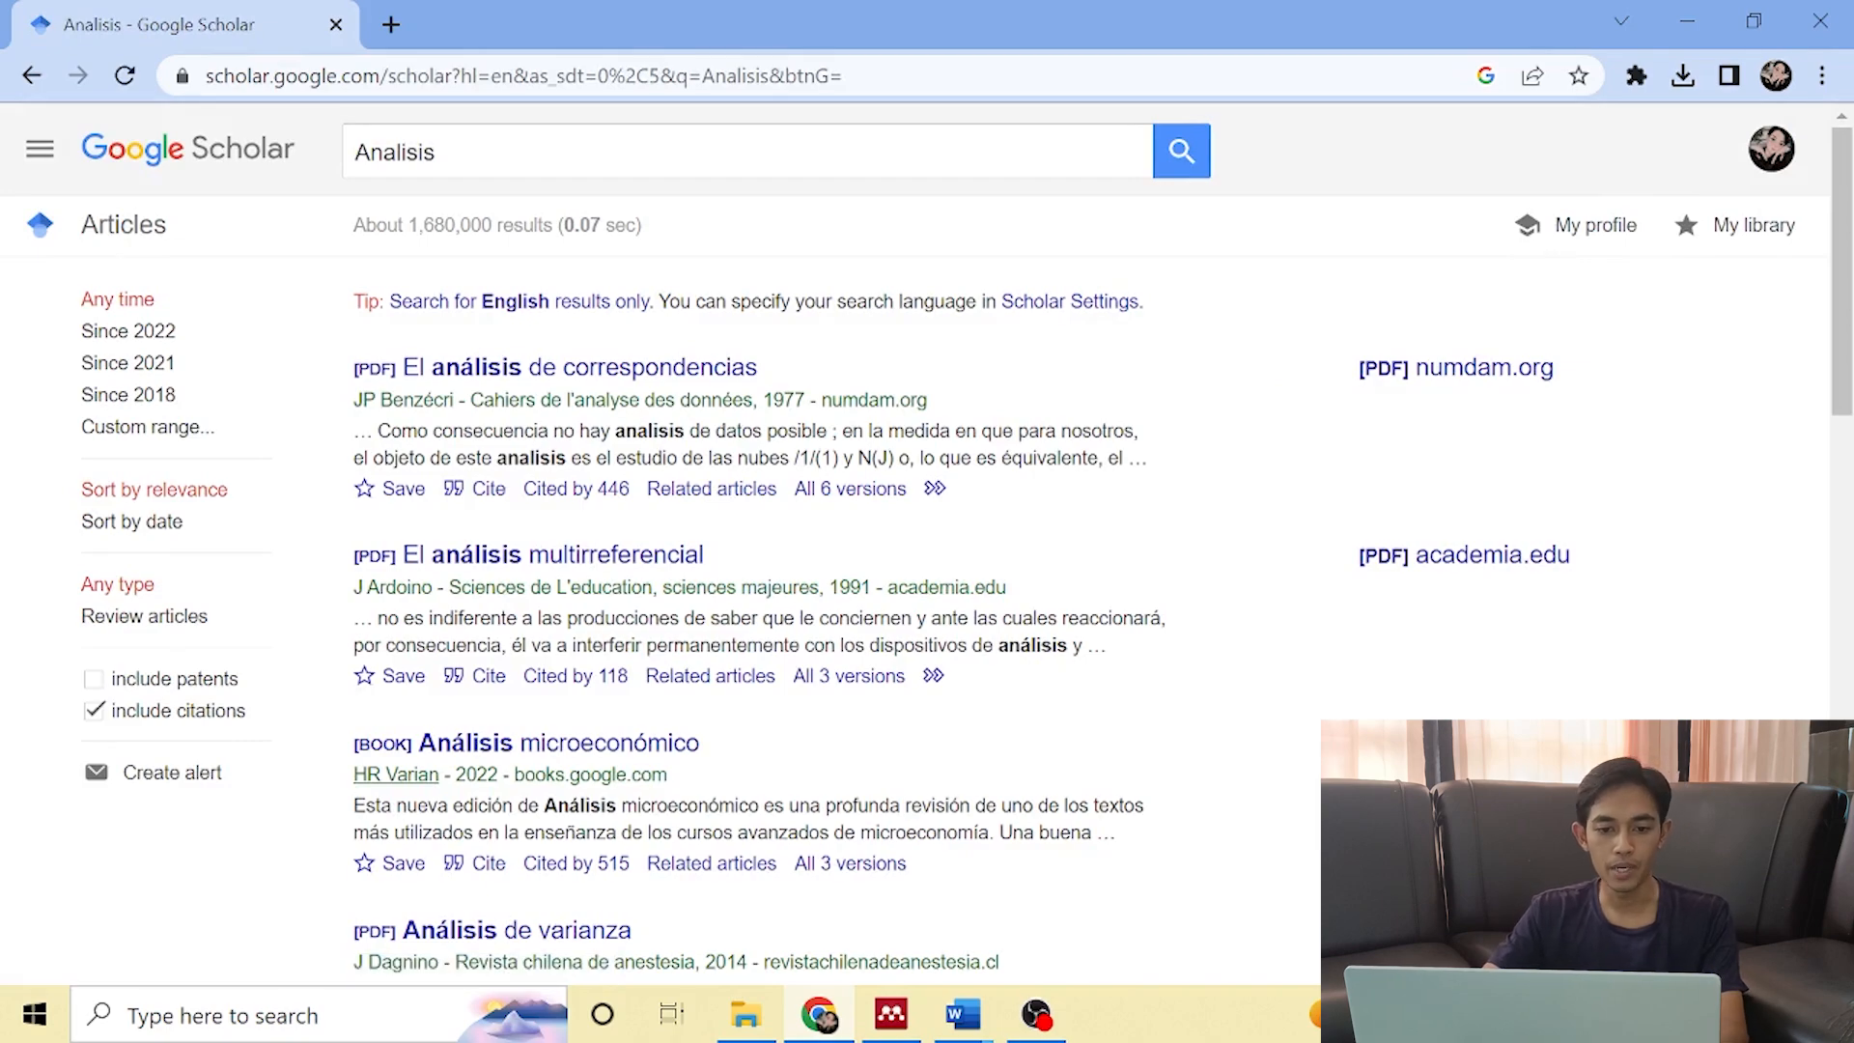
scroll(927, 540, down, 6)
scroll(927, 541, down, 8)
scroll(927, 540, up, 7)
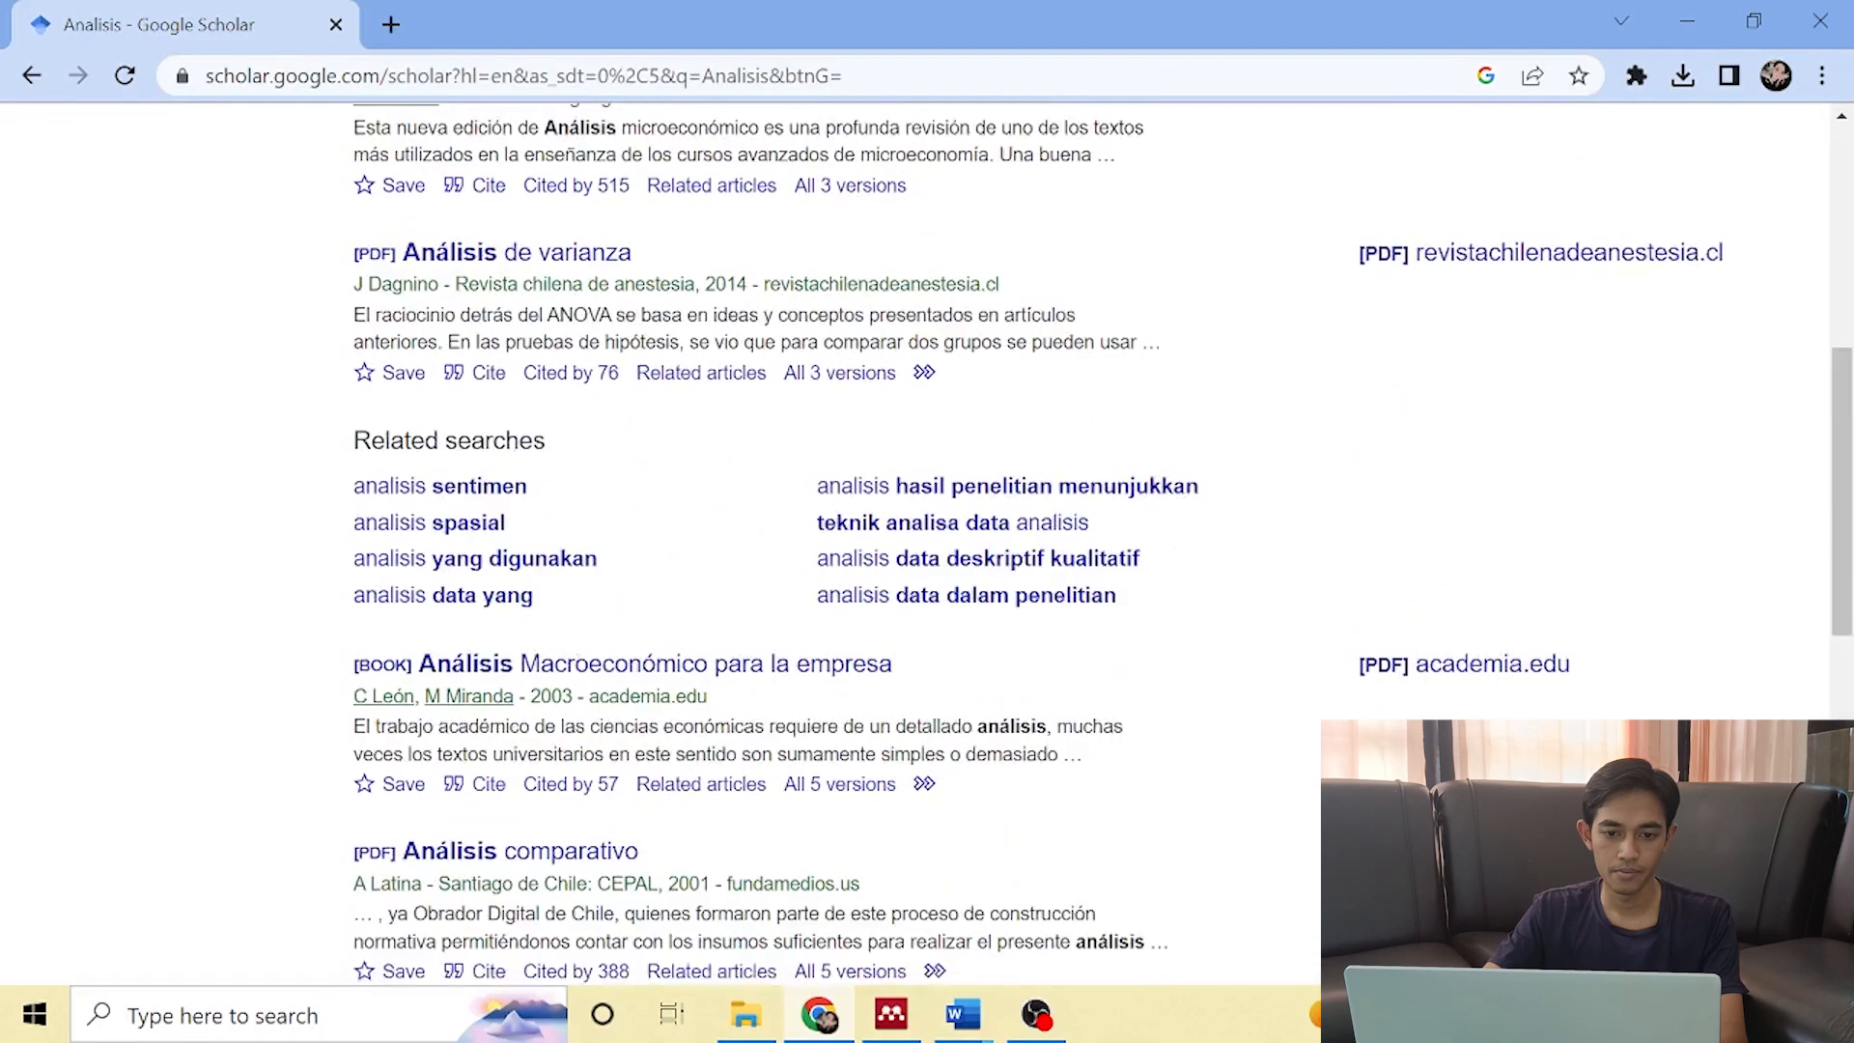
Extend the search to "Analisis pendidikan" and open the PDF article "Analisis pendidikan indonesia di era revolusi industri 4.0".
scroll(927, 541, up, 10)
click(442, 152)
text(pendidikan)
key(Return)
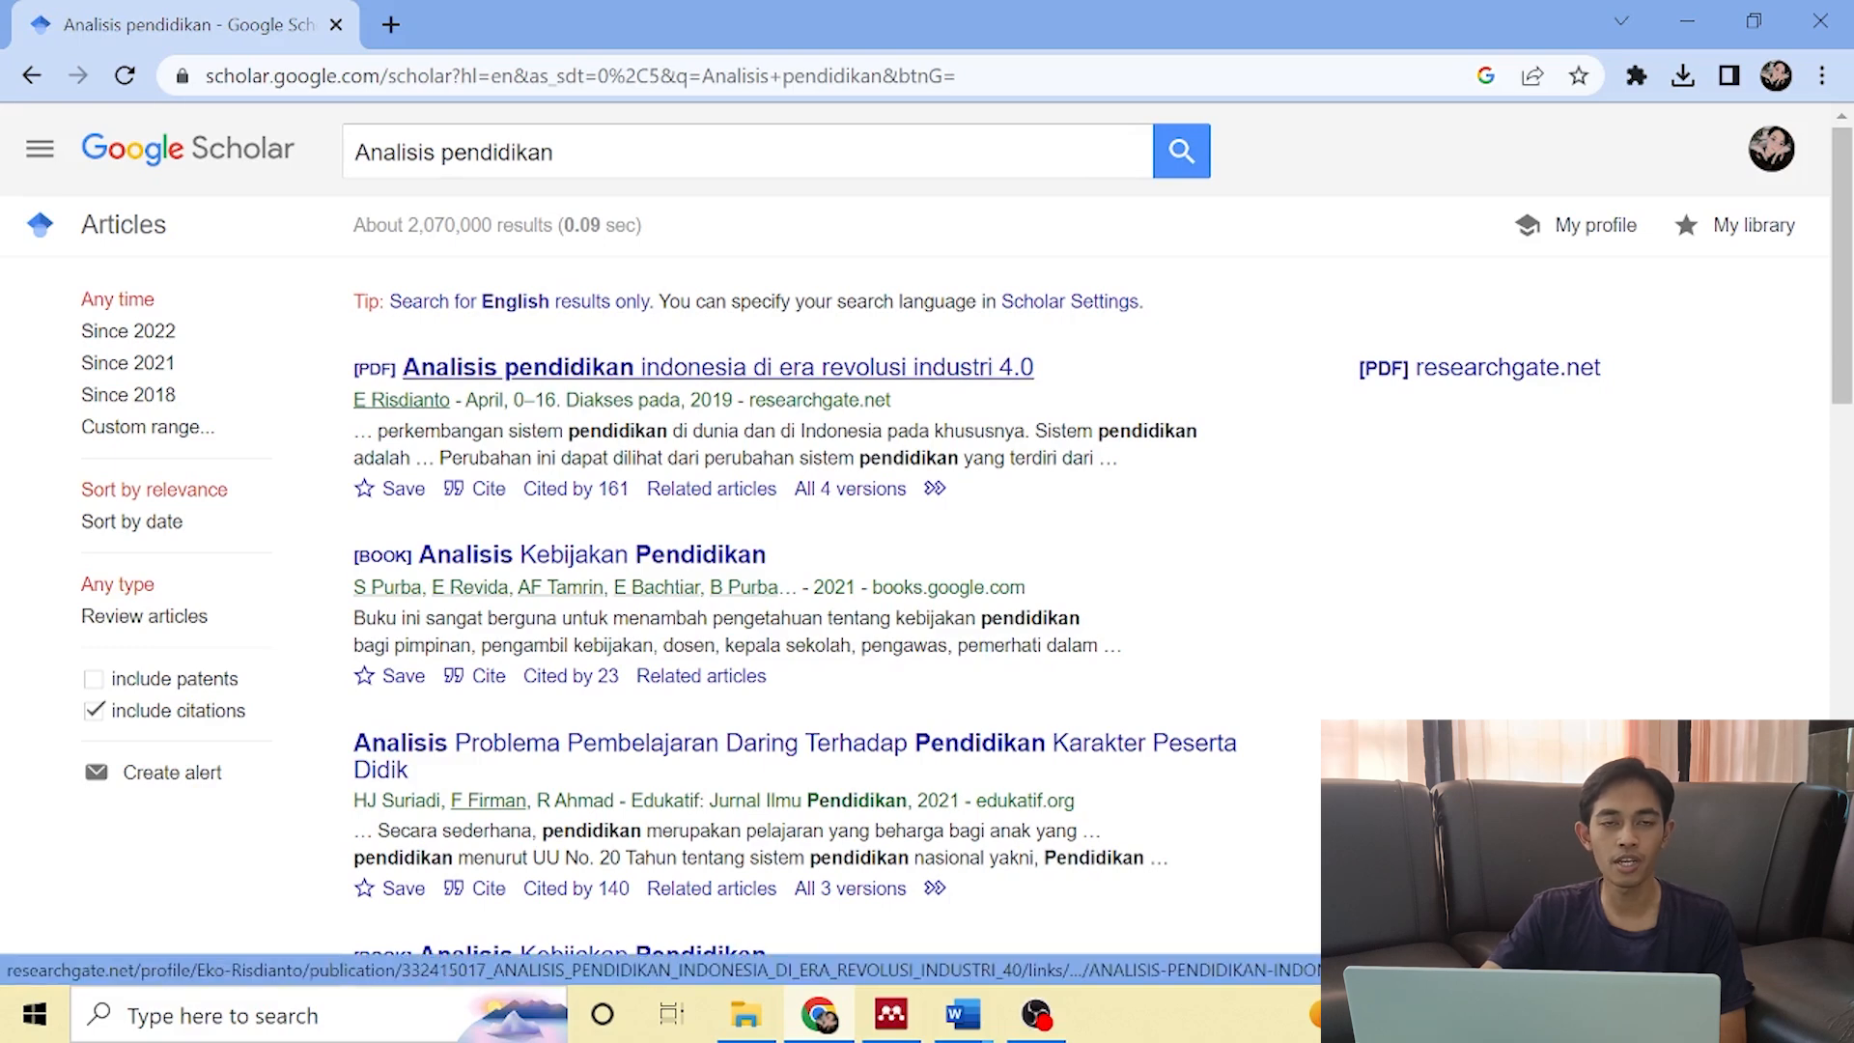
click(717, 367)
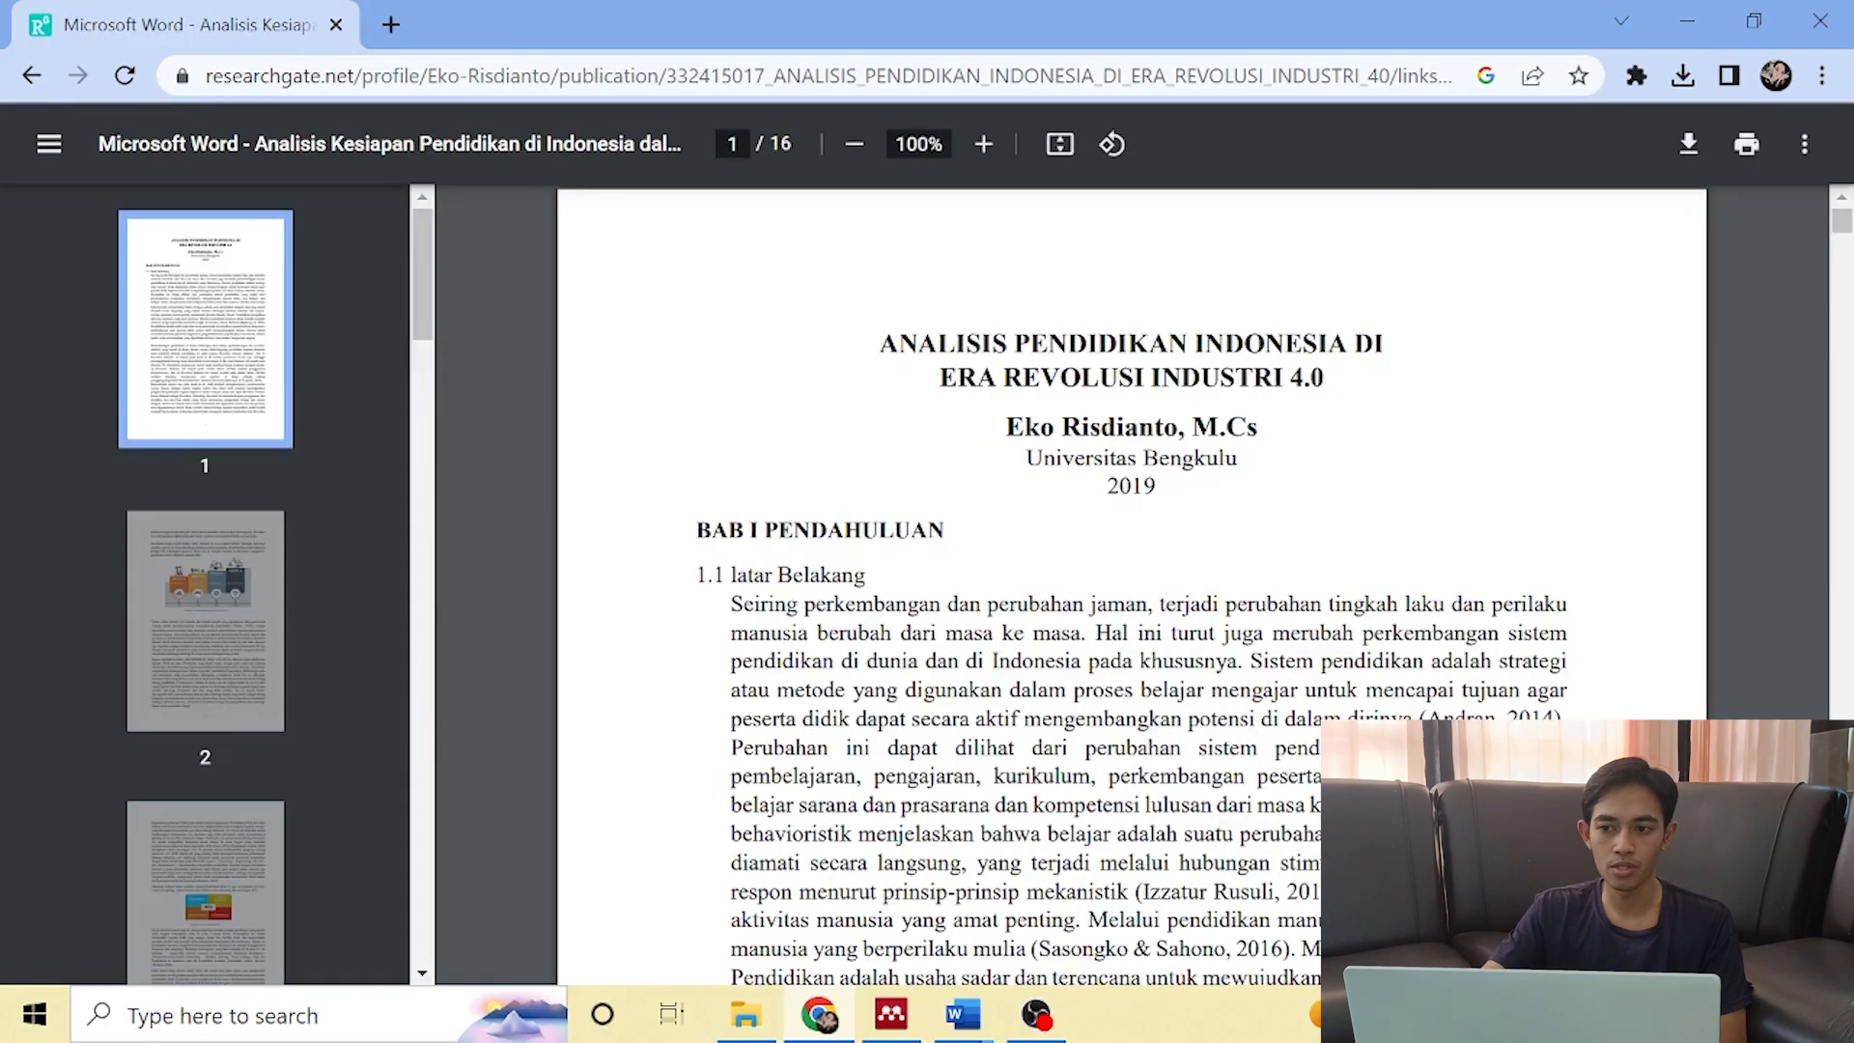
Download the article PDF to the Downloads folder under its suggested file name.
click(1687, 144)
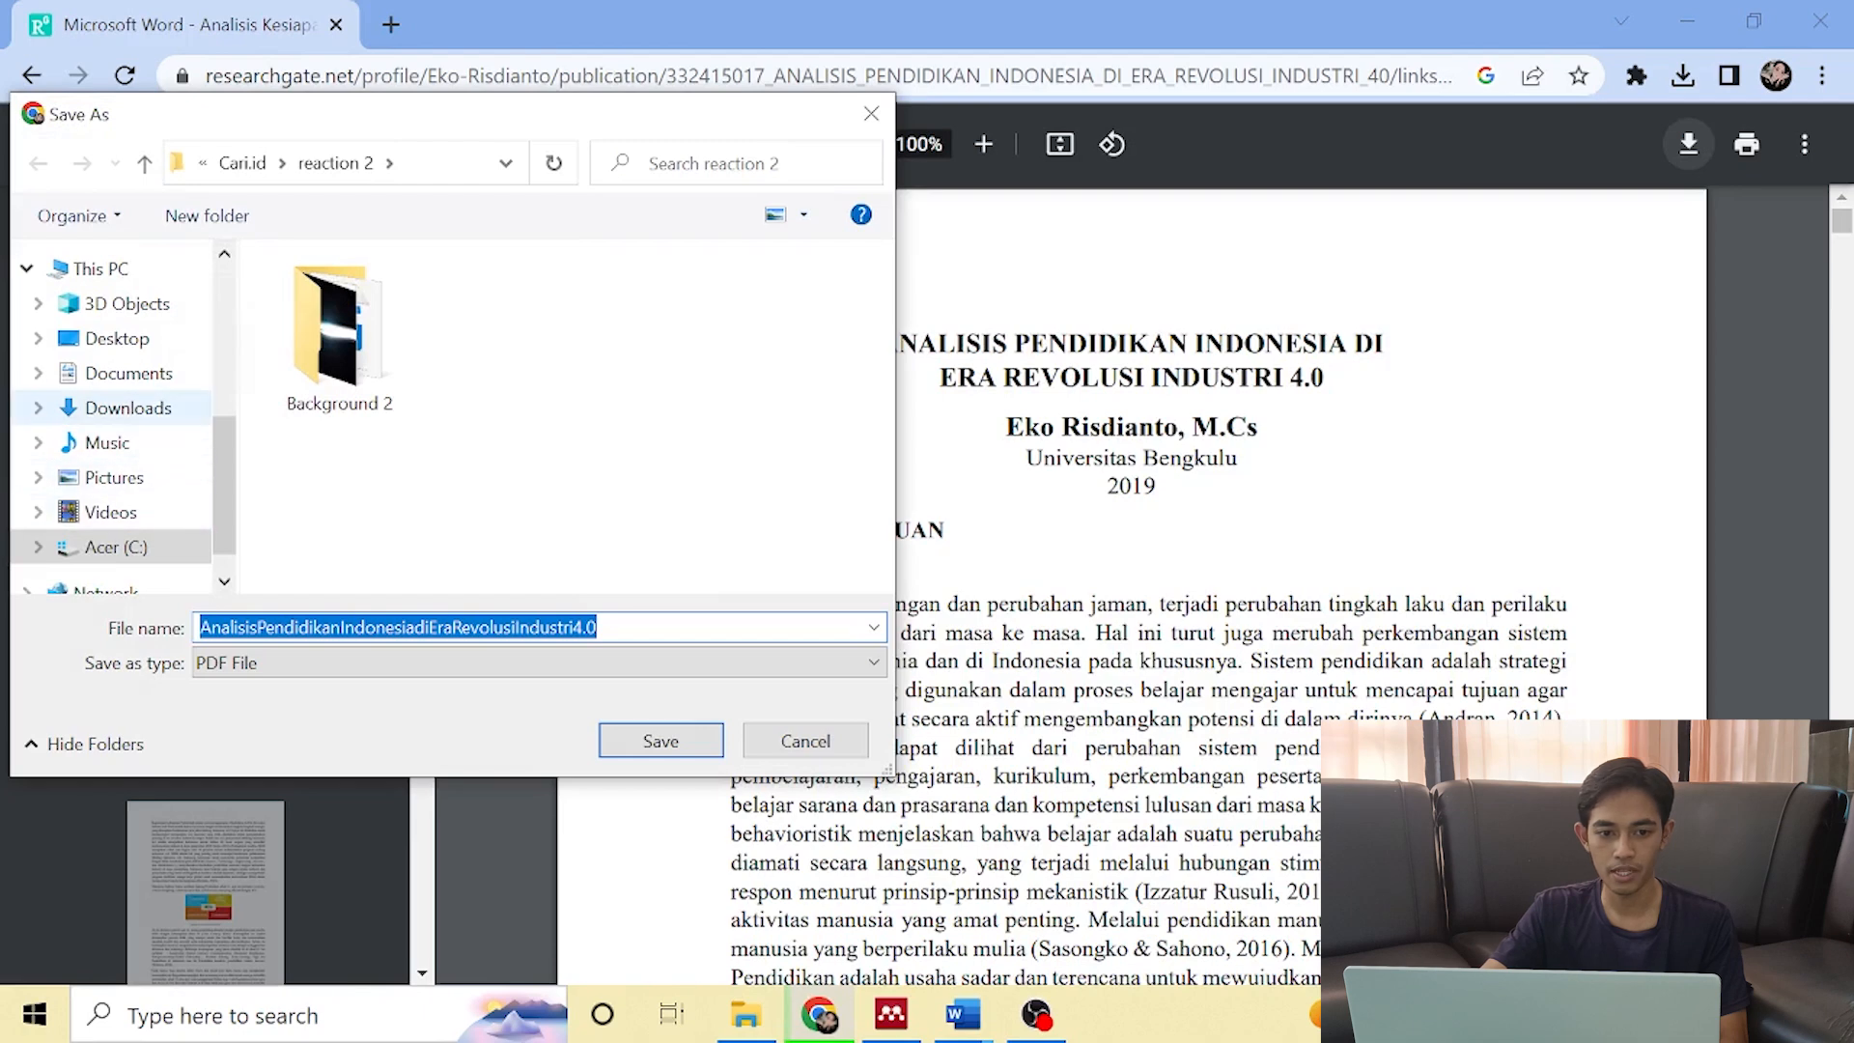
click(121, 408)
key(Return)
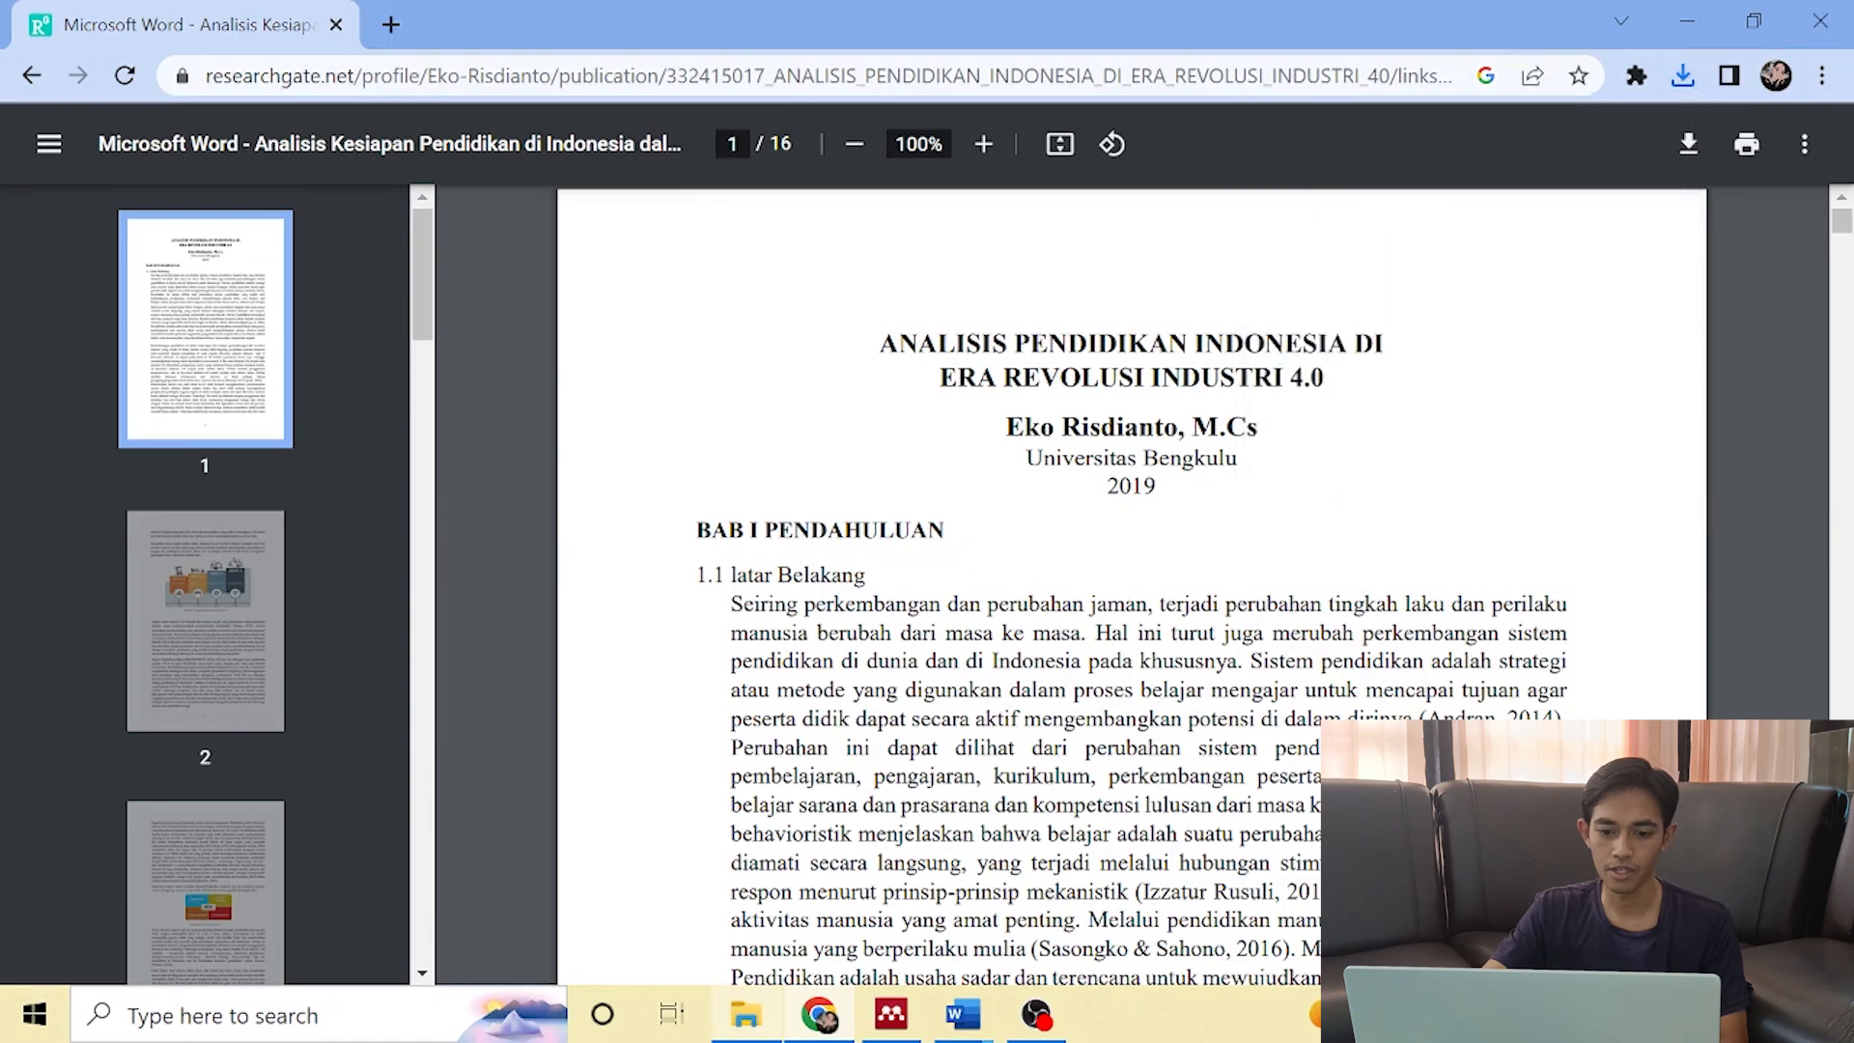
Open AnalisisPendidikanIndonesiadiEraRevolusiIndustri4.0 from the Downloads folder and skim its pages.
click(747, 1013)
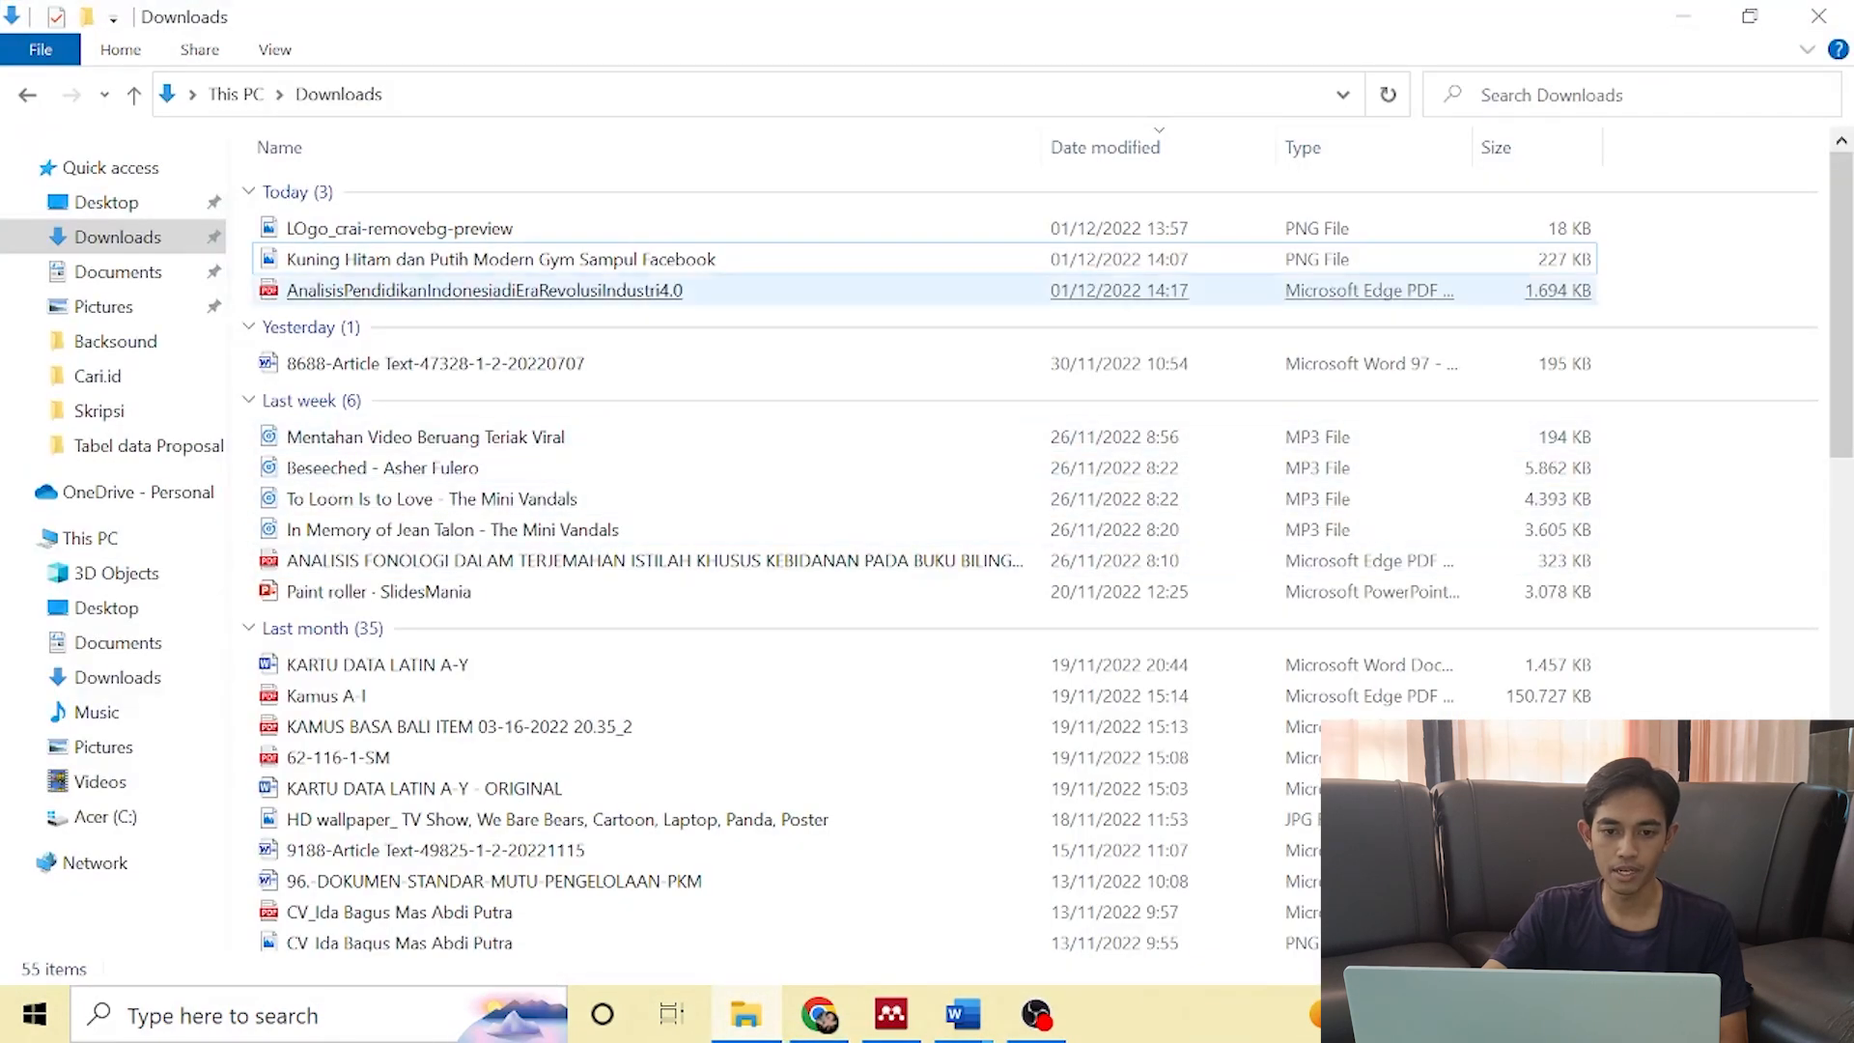
key(Return)
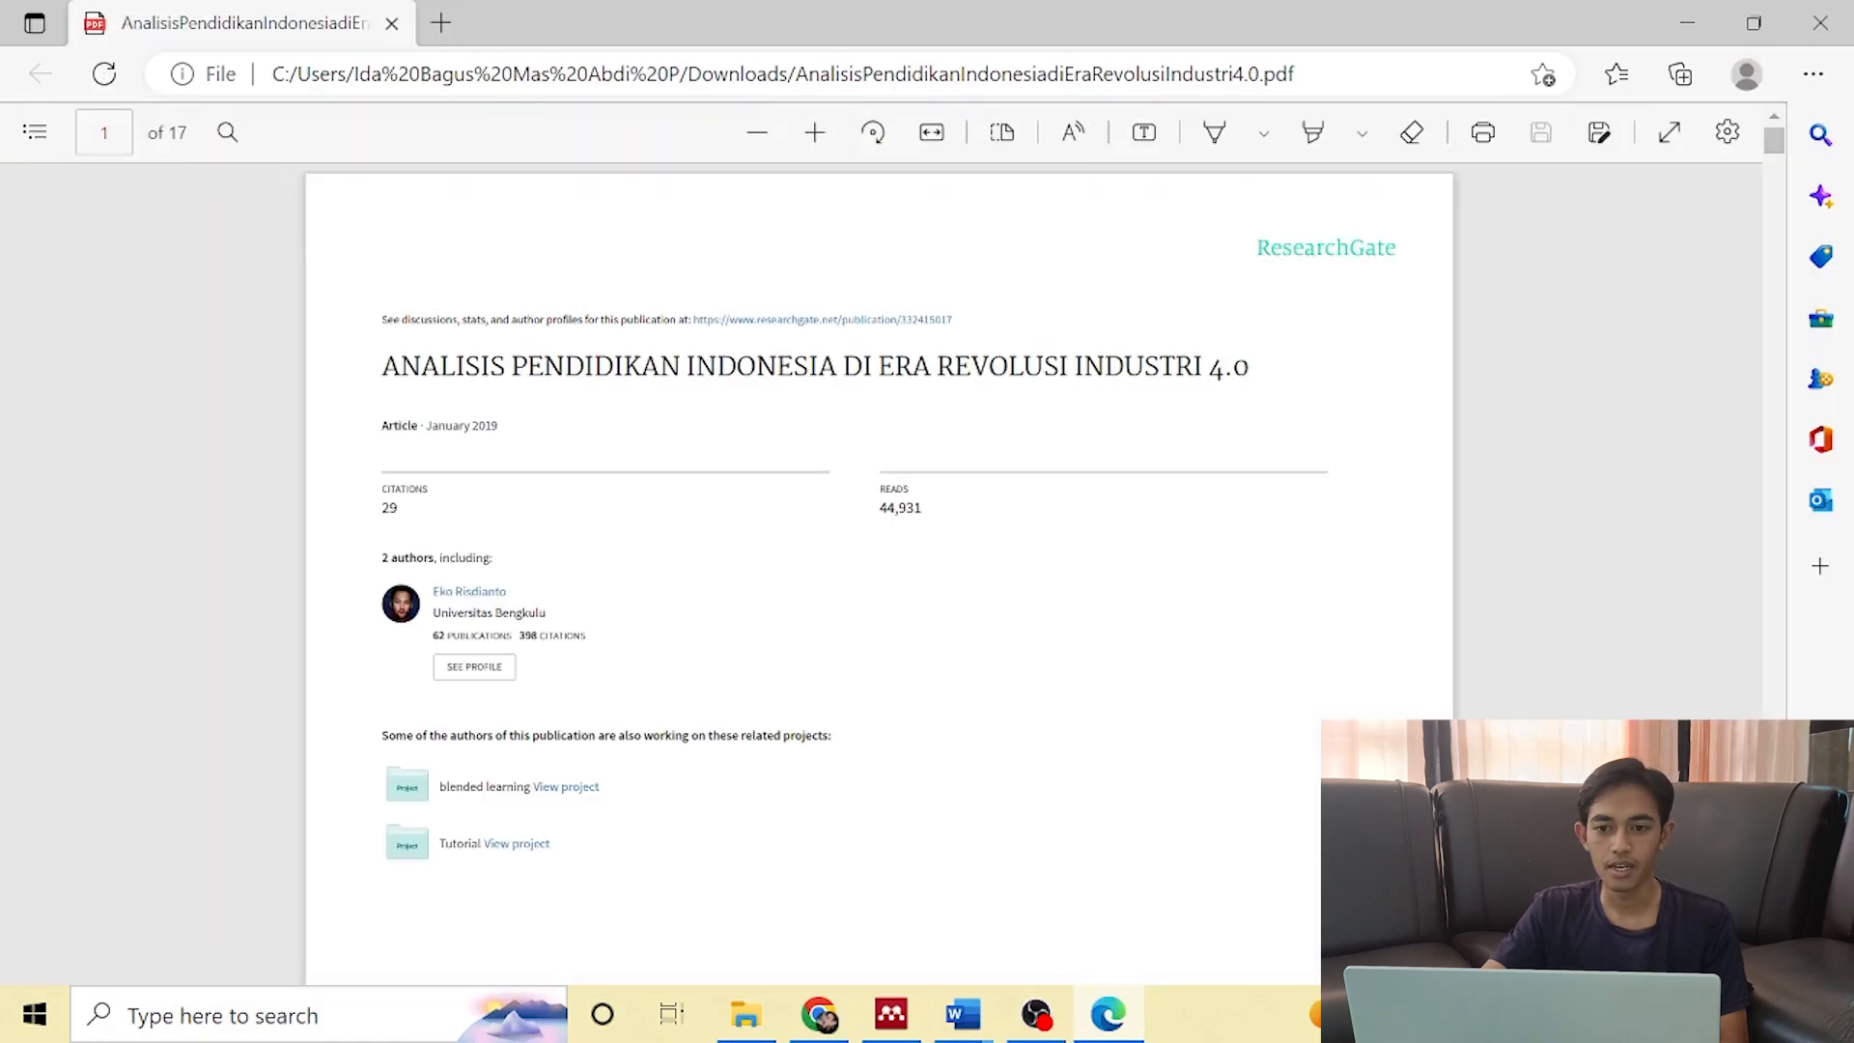
scroll(878, 580, down, 15)
scroll(878, 579, down, 4)
scroll(878, 580, up, 9)
scroll(879, 580, up, 11)
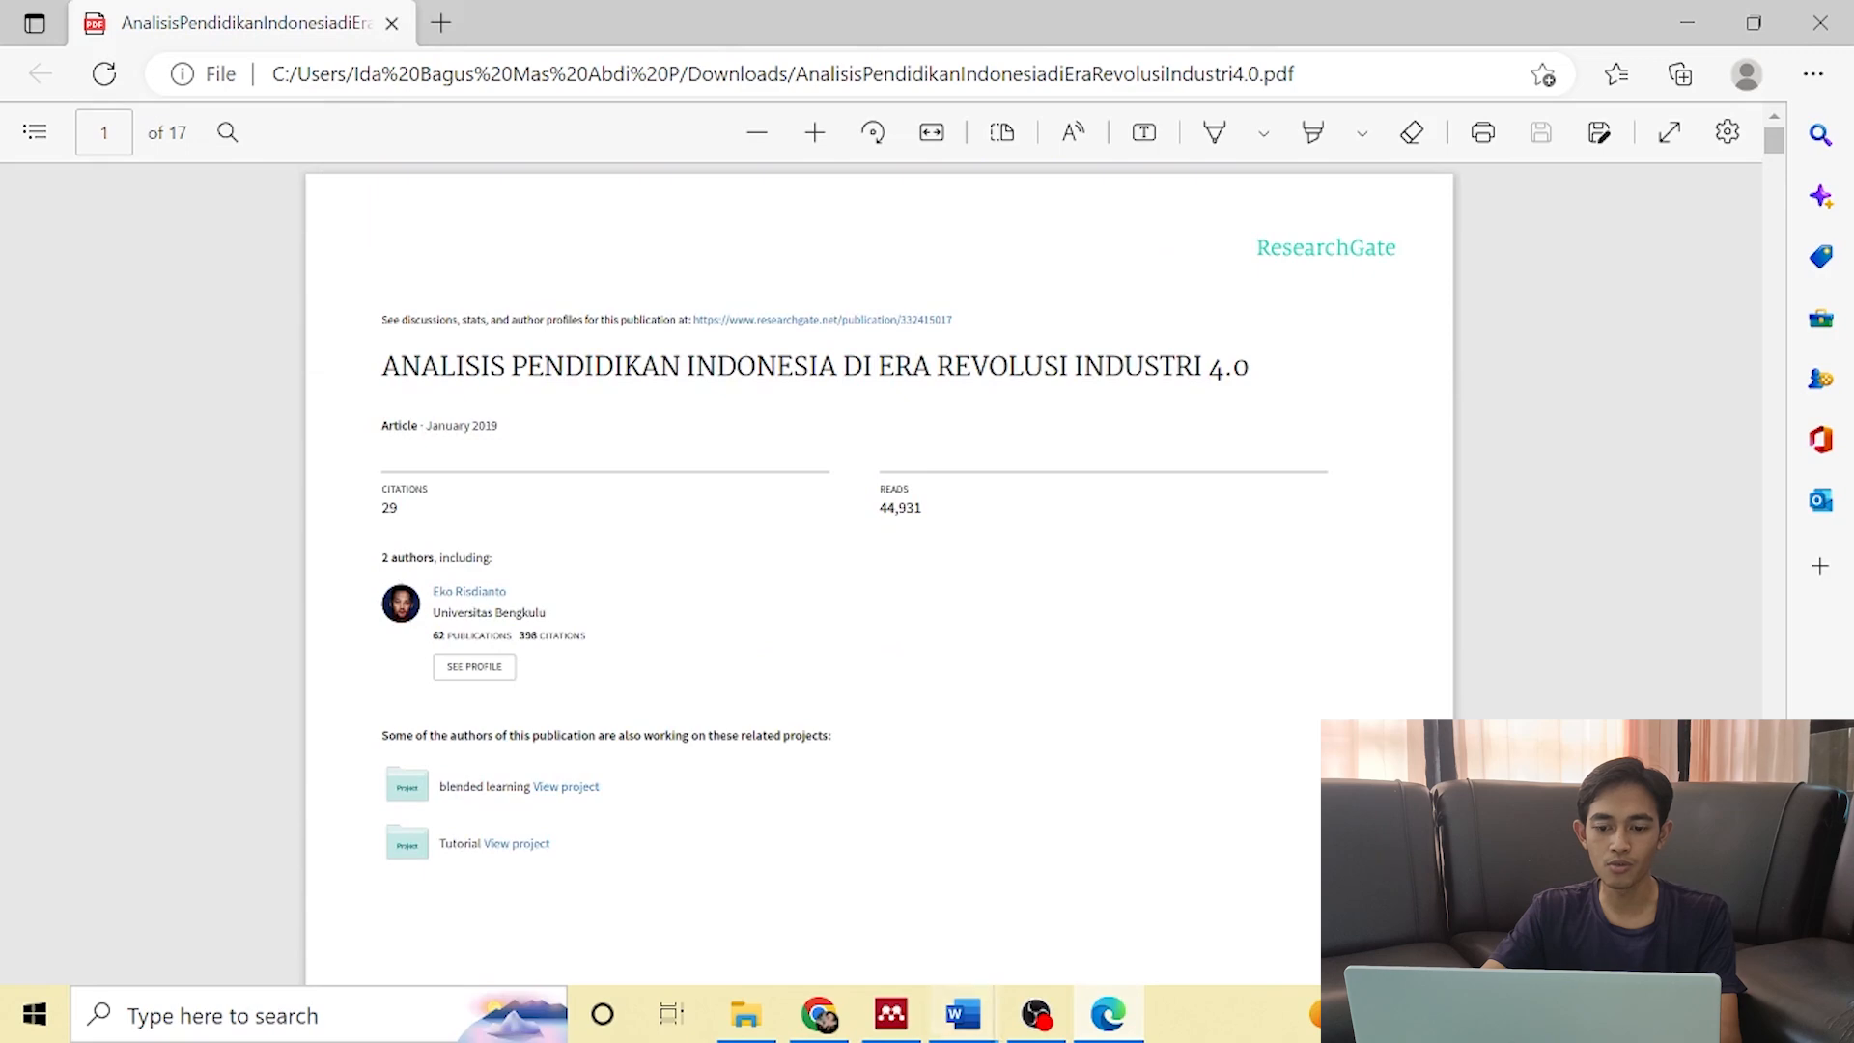
Switch back to Document2 in Word and start a new citation source of type Journal Article.
mouse_move(961, 1014)
click(1138, 889)
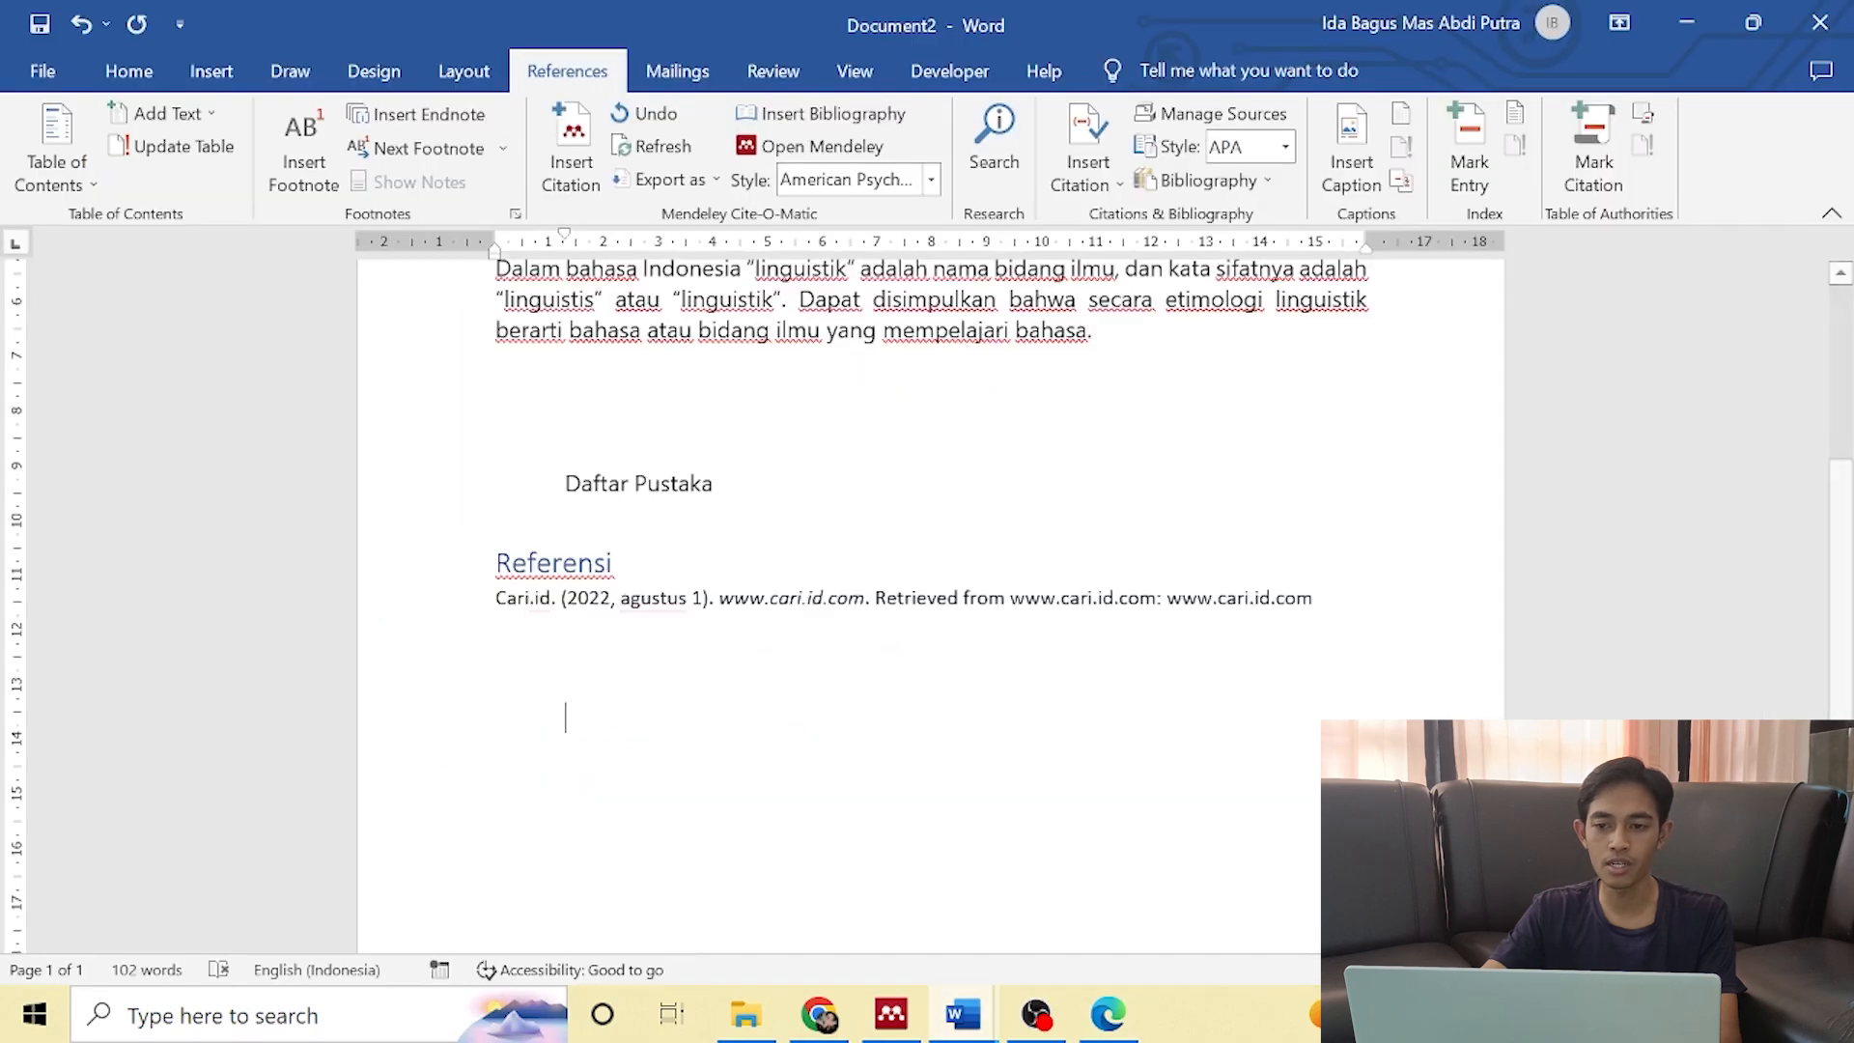
scroll(932, 579, up, 5)
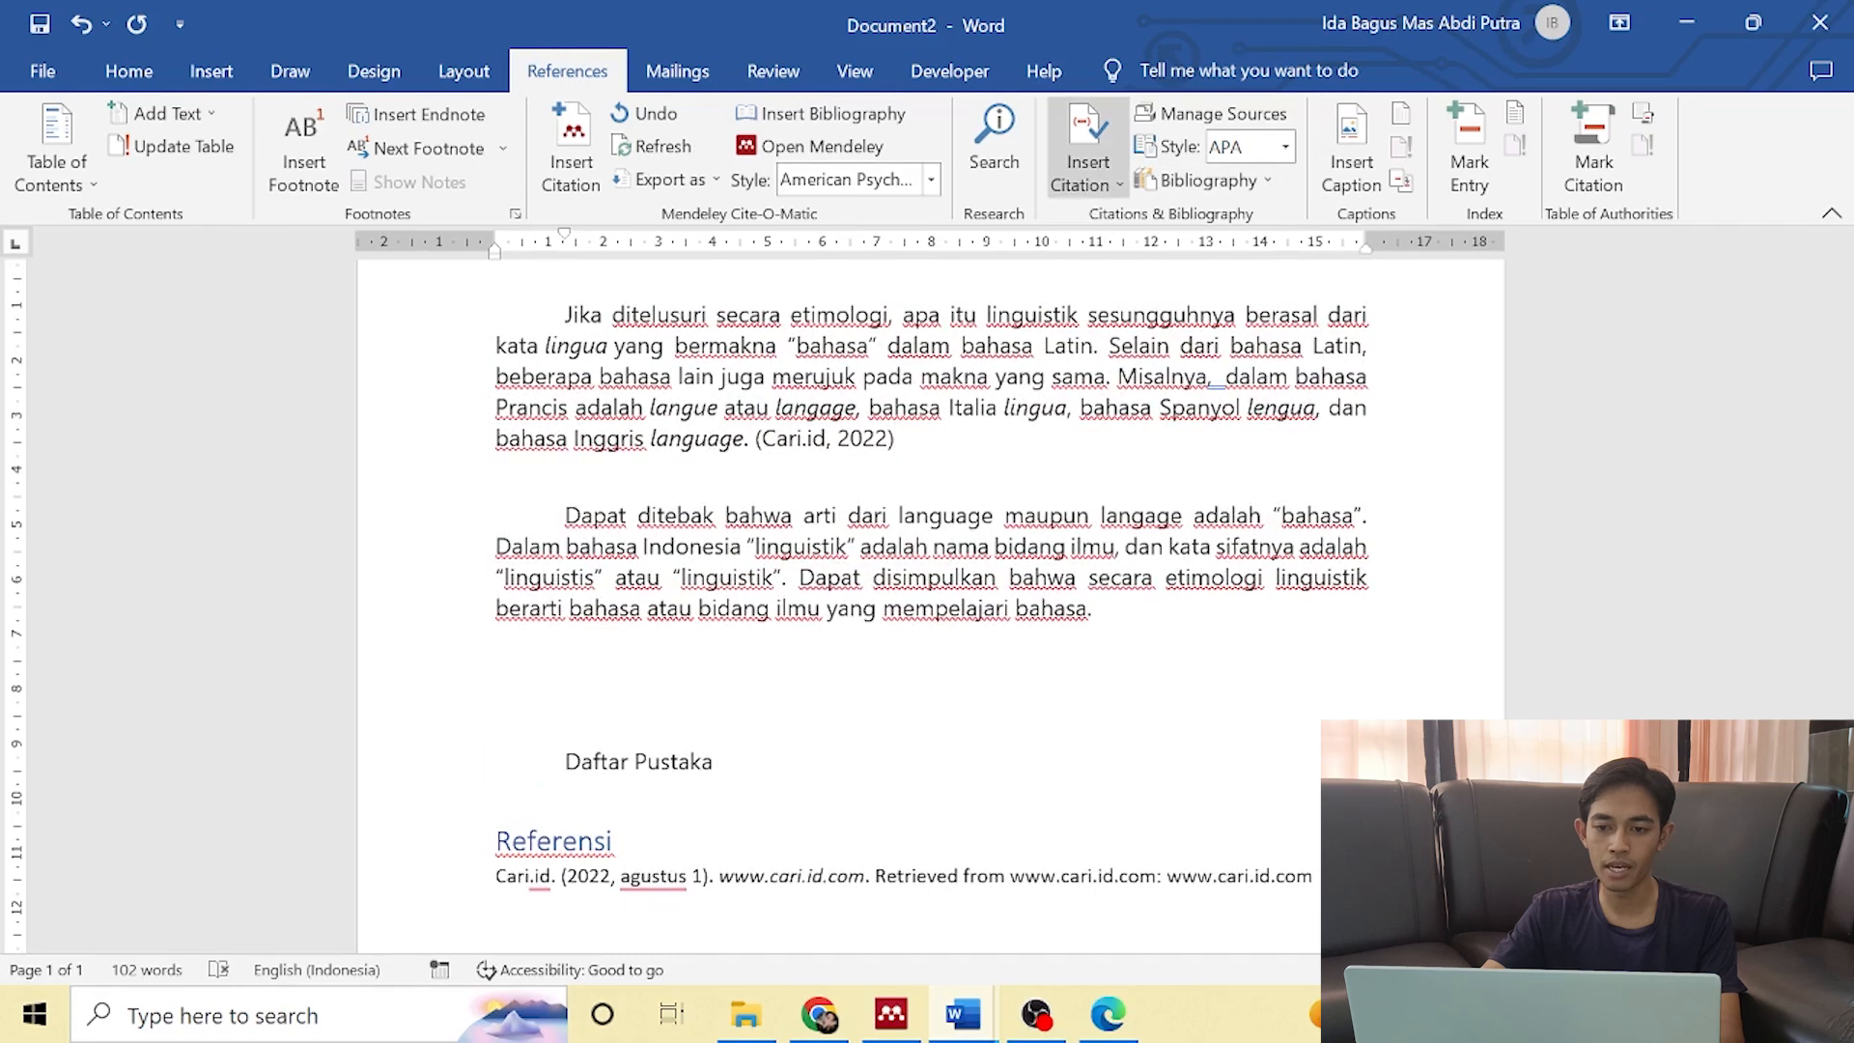
click(1087, 154)
click(1163, 301)
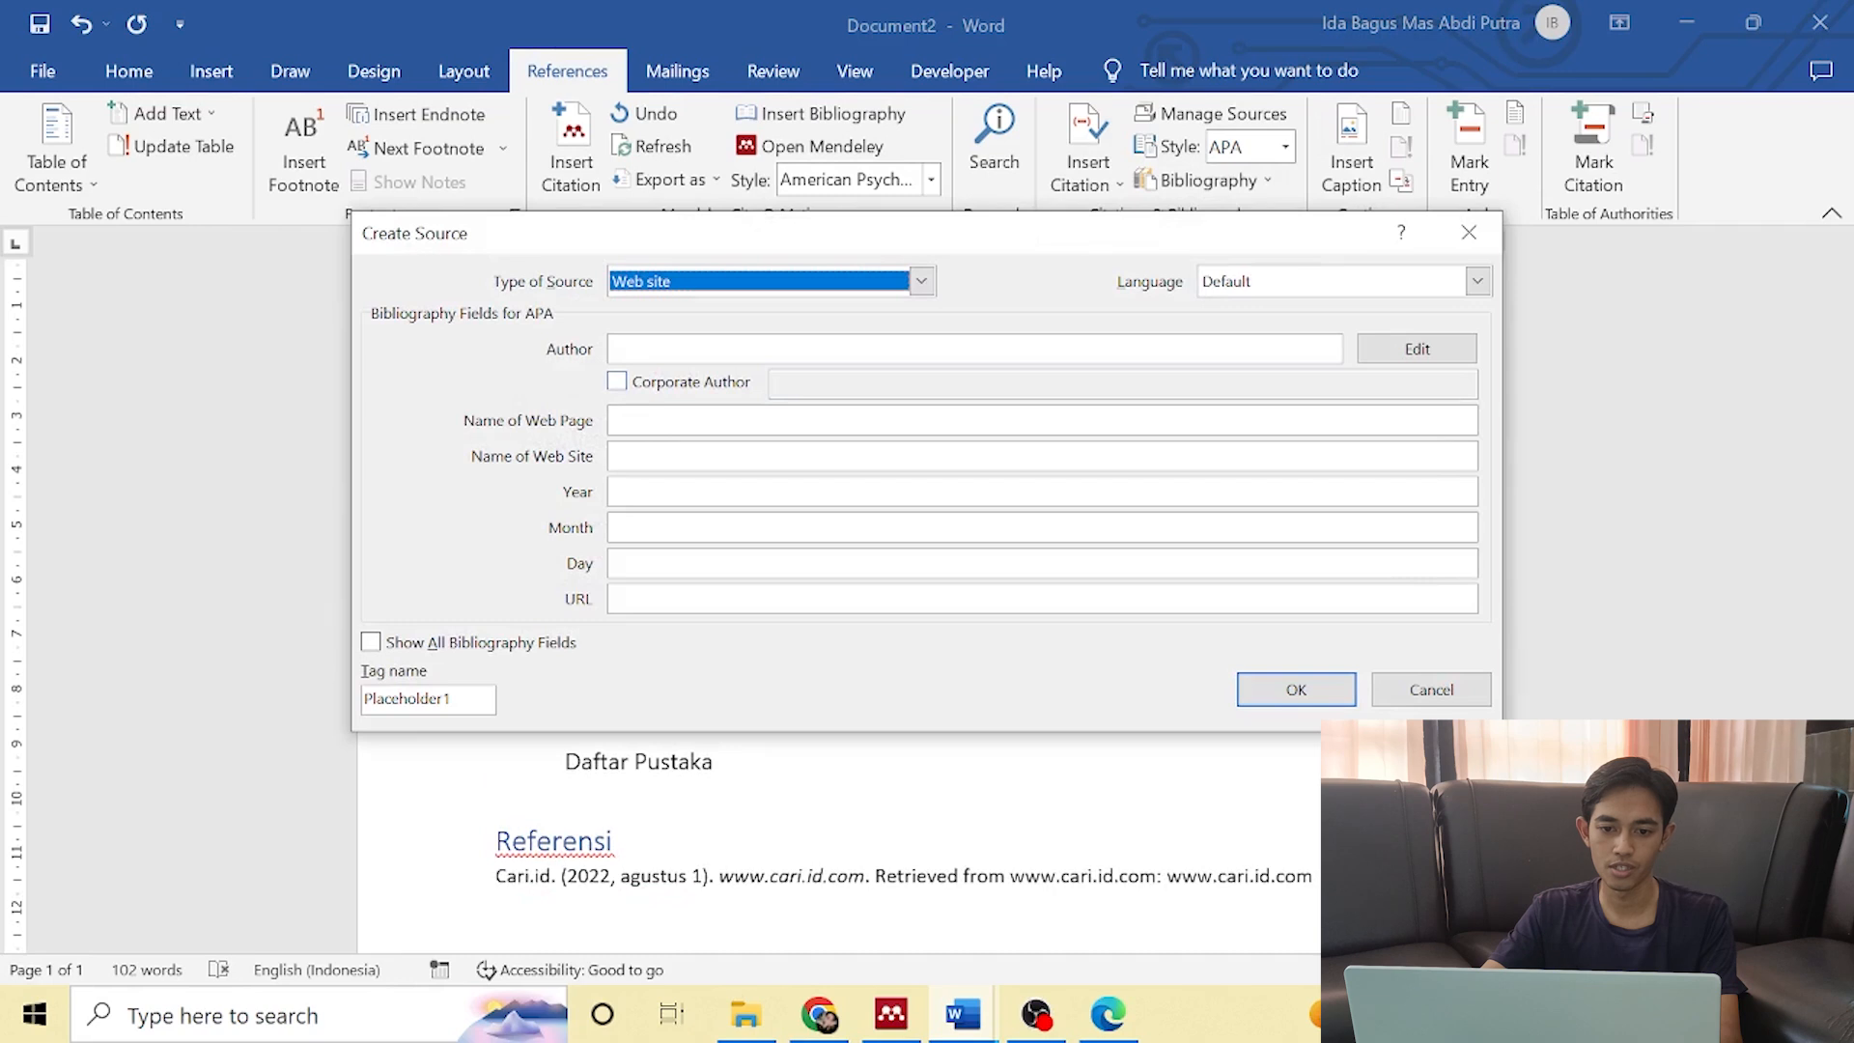
click(733, 348)
click(920, 281)
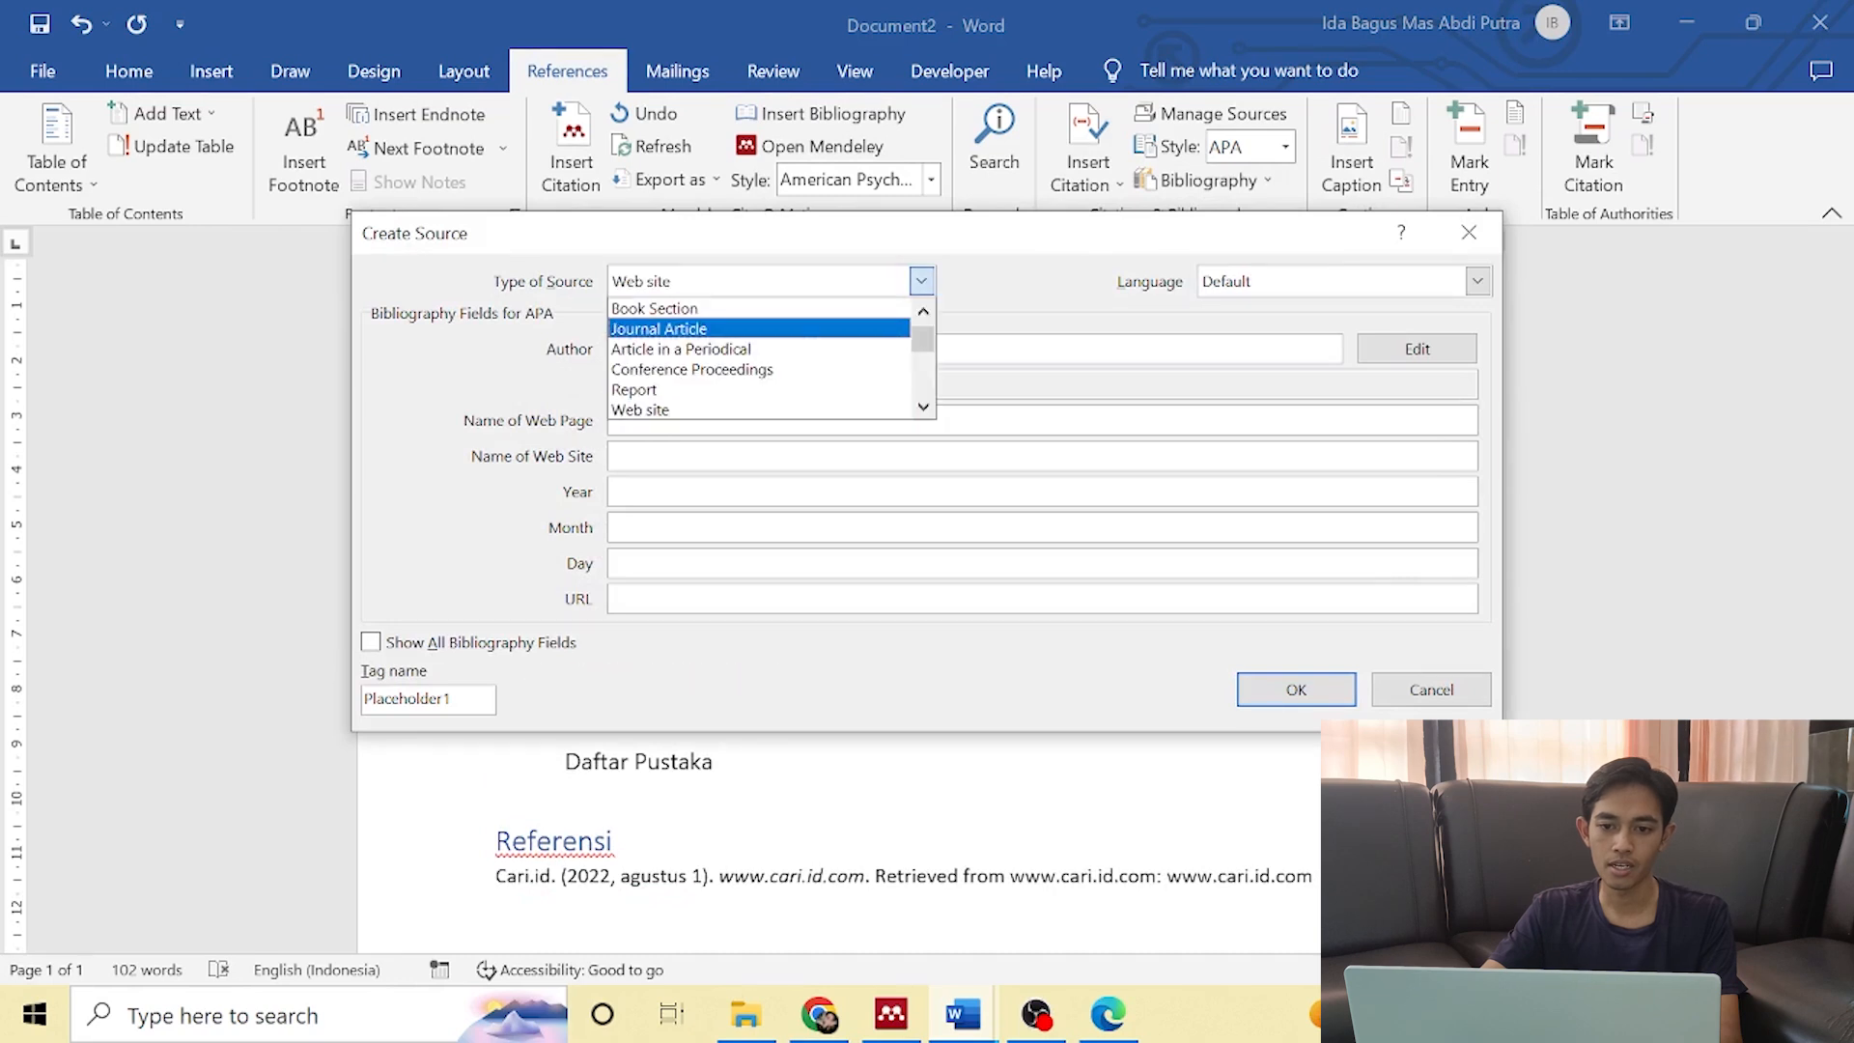
click(675, 330)
click(690, 349)
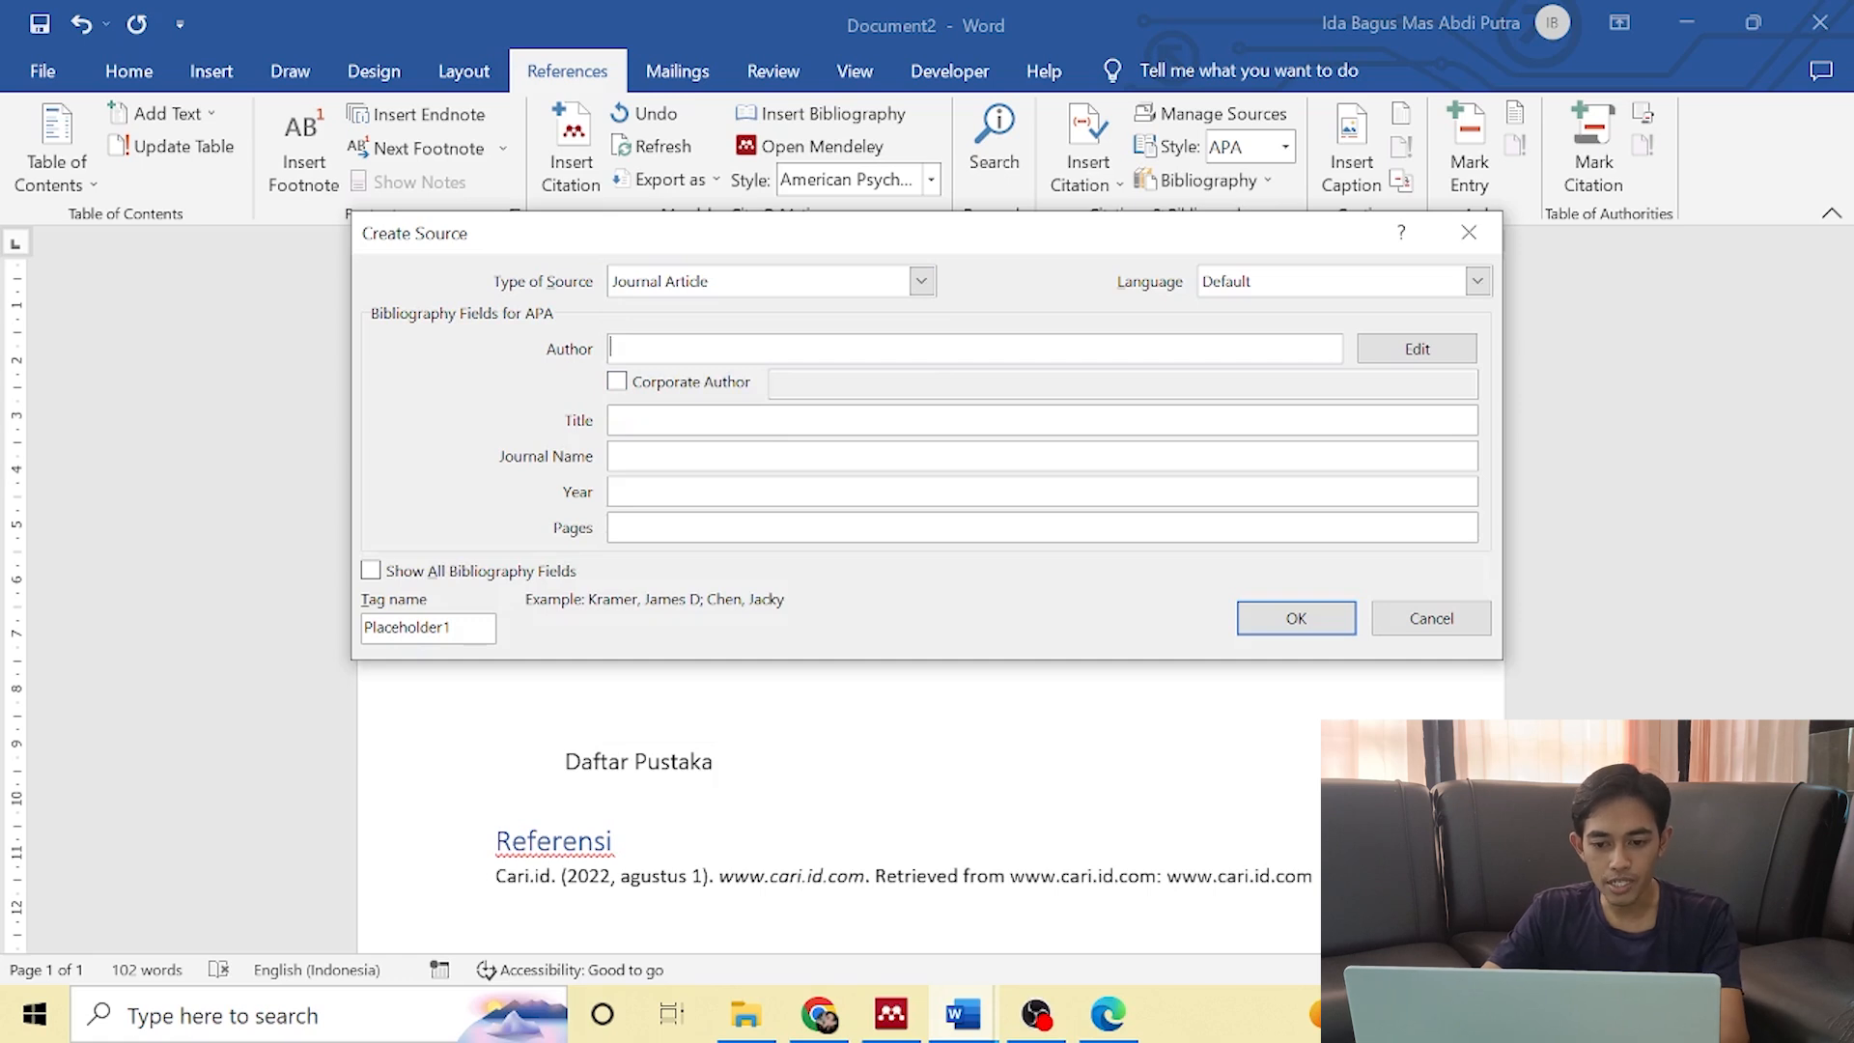
Look up the author on the article's title page in Edge and enter the author's name in the Word source.
click(1107, 1014)
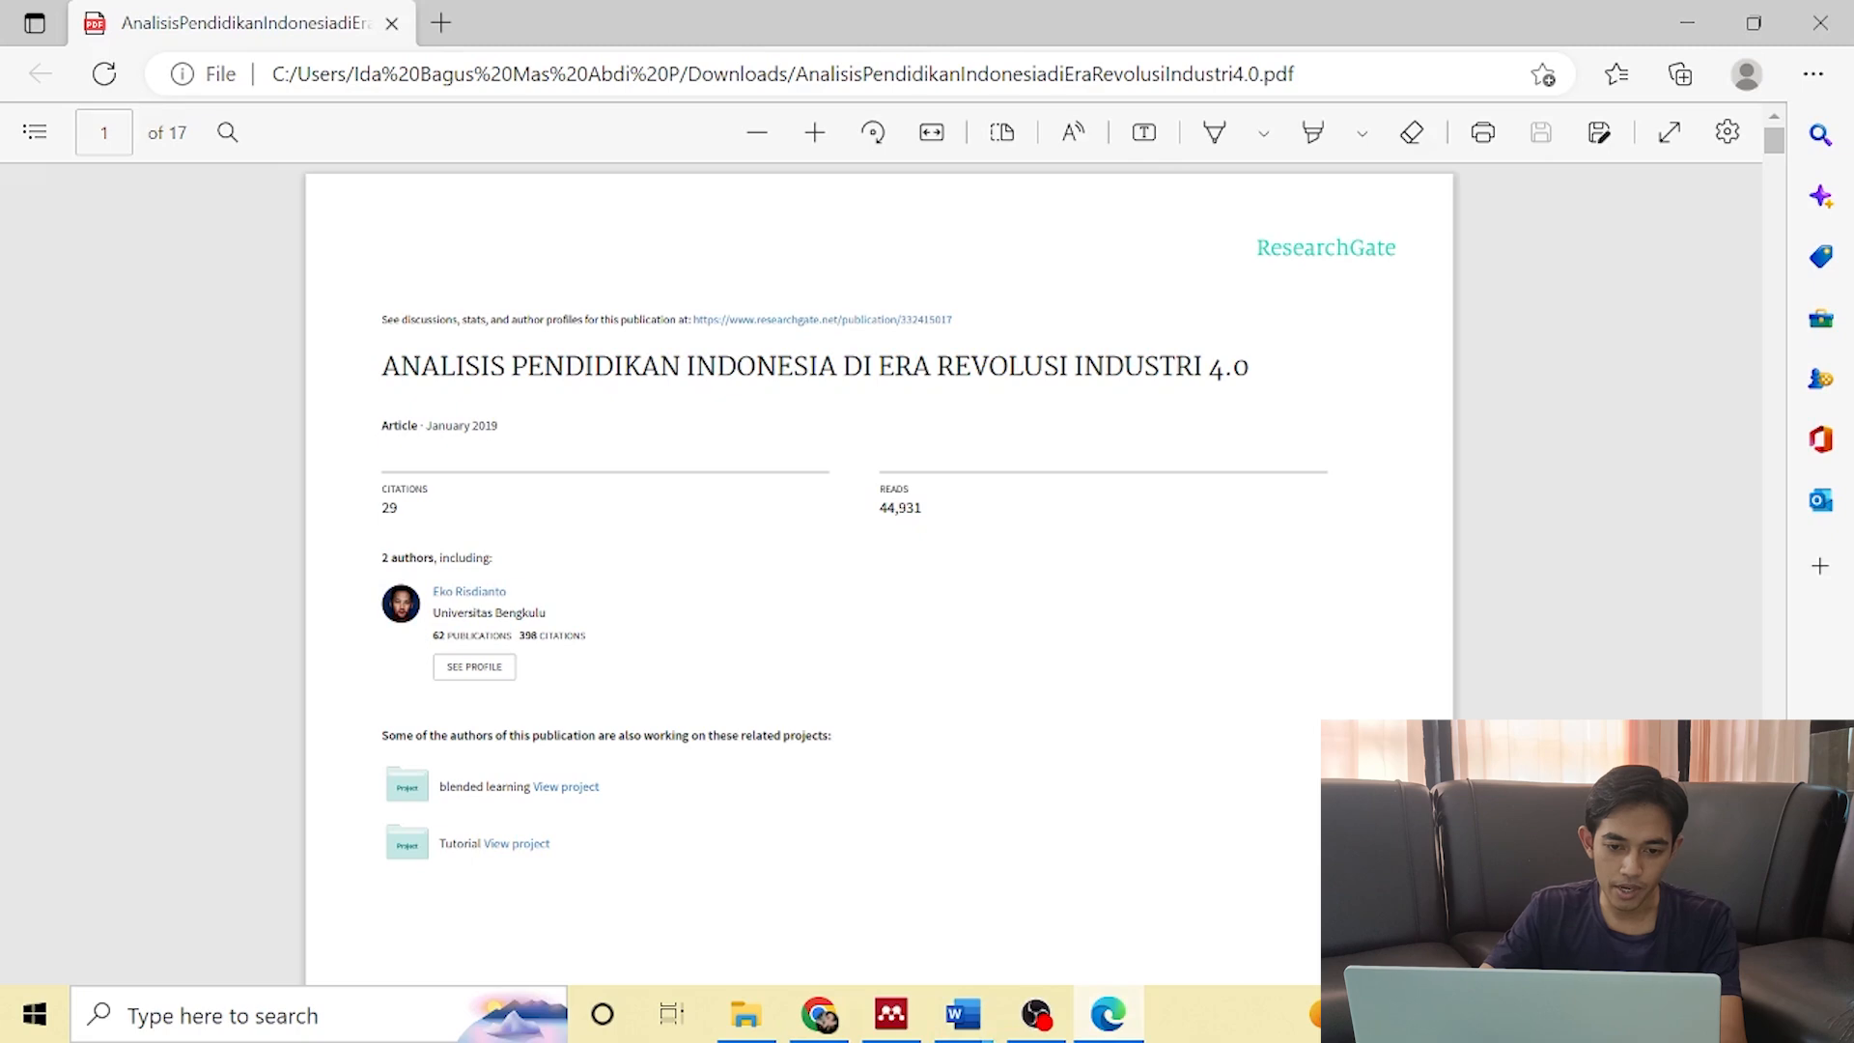
scroll(879, 579, down, 3)
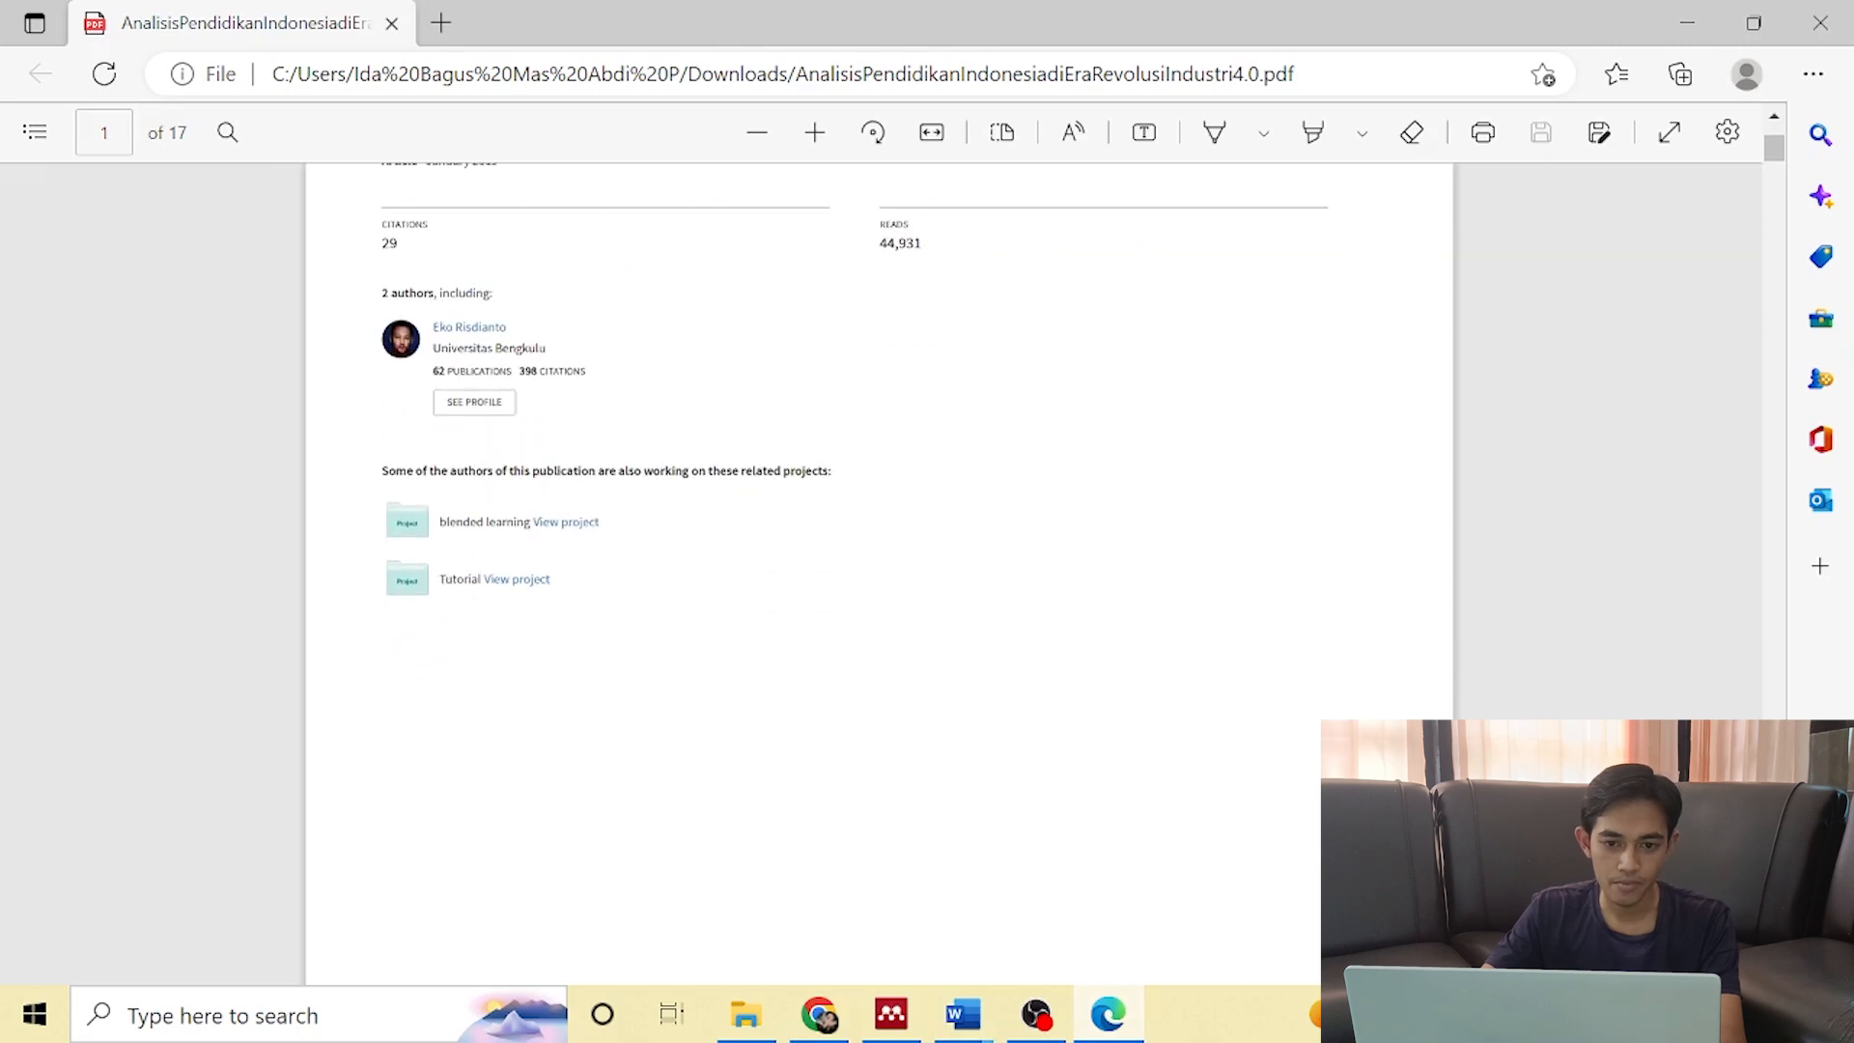
scroll(878, 580, down, 10)
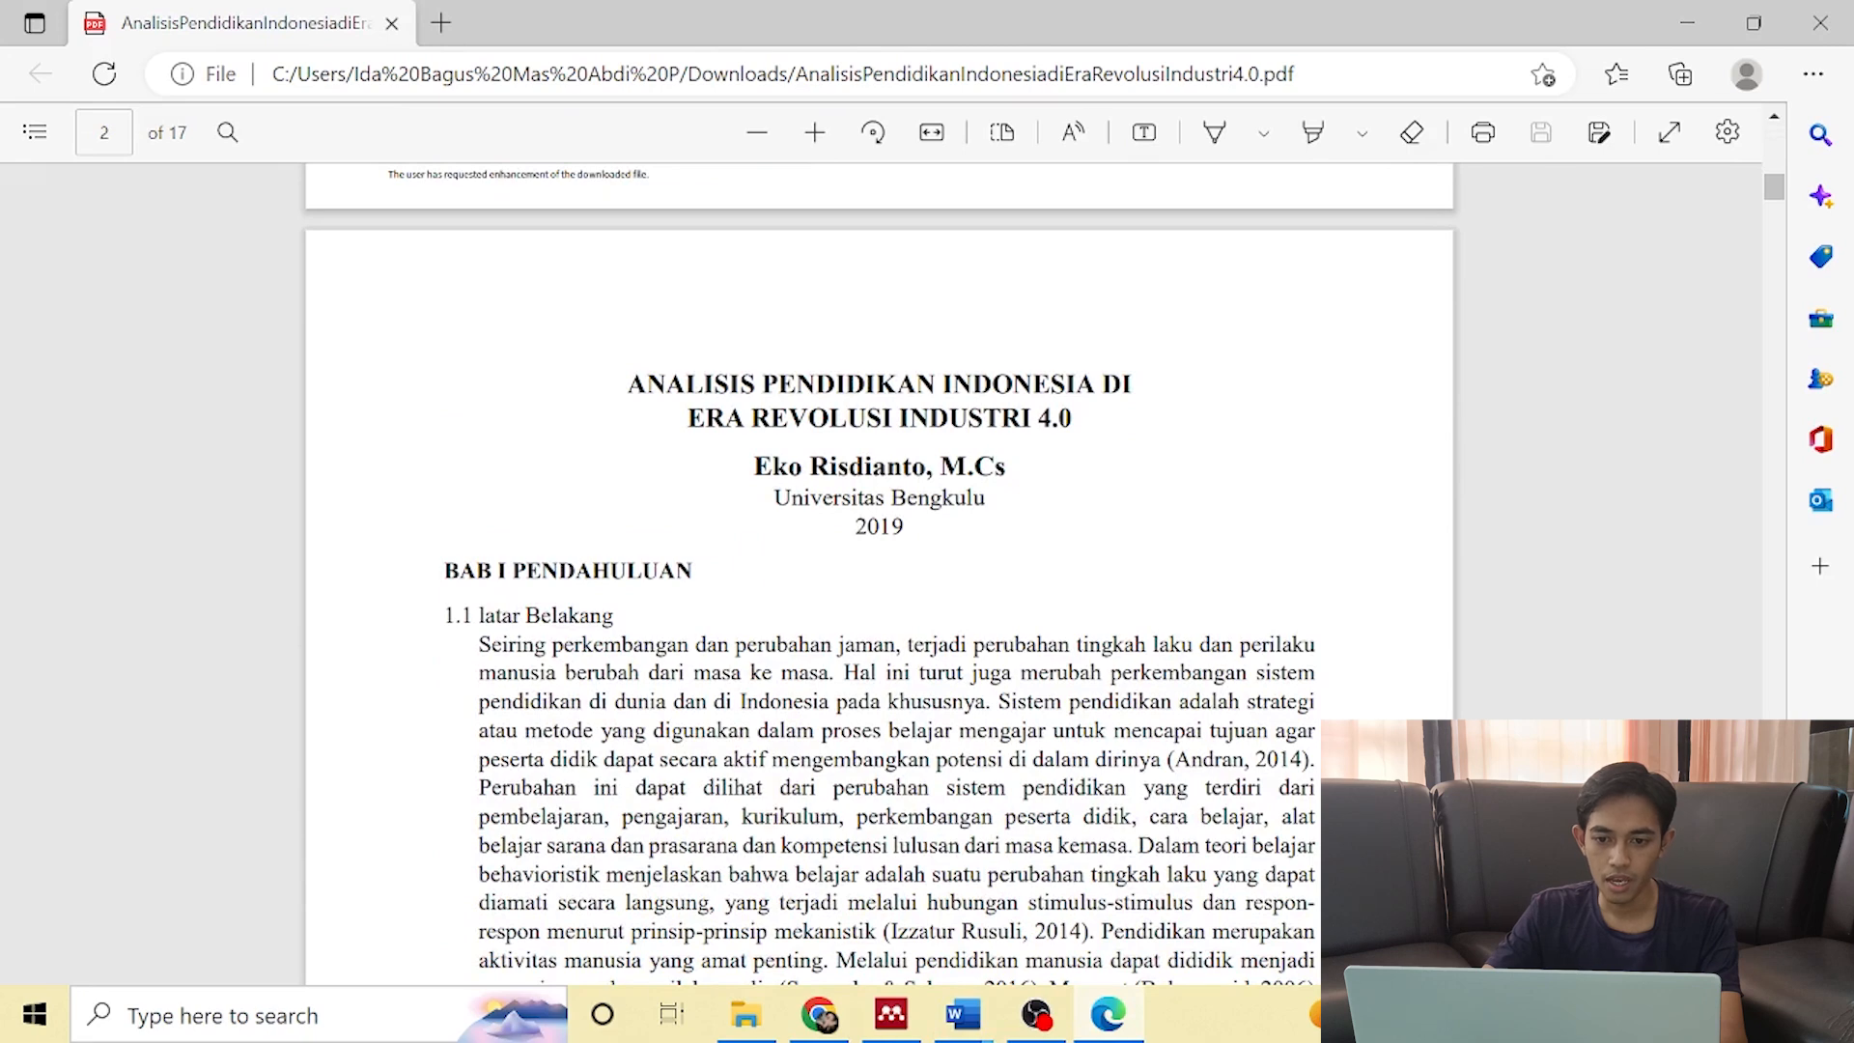
mouse_move(962, 1014)
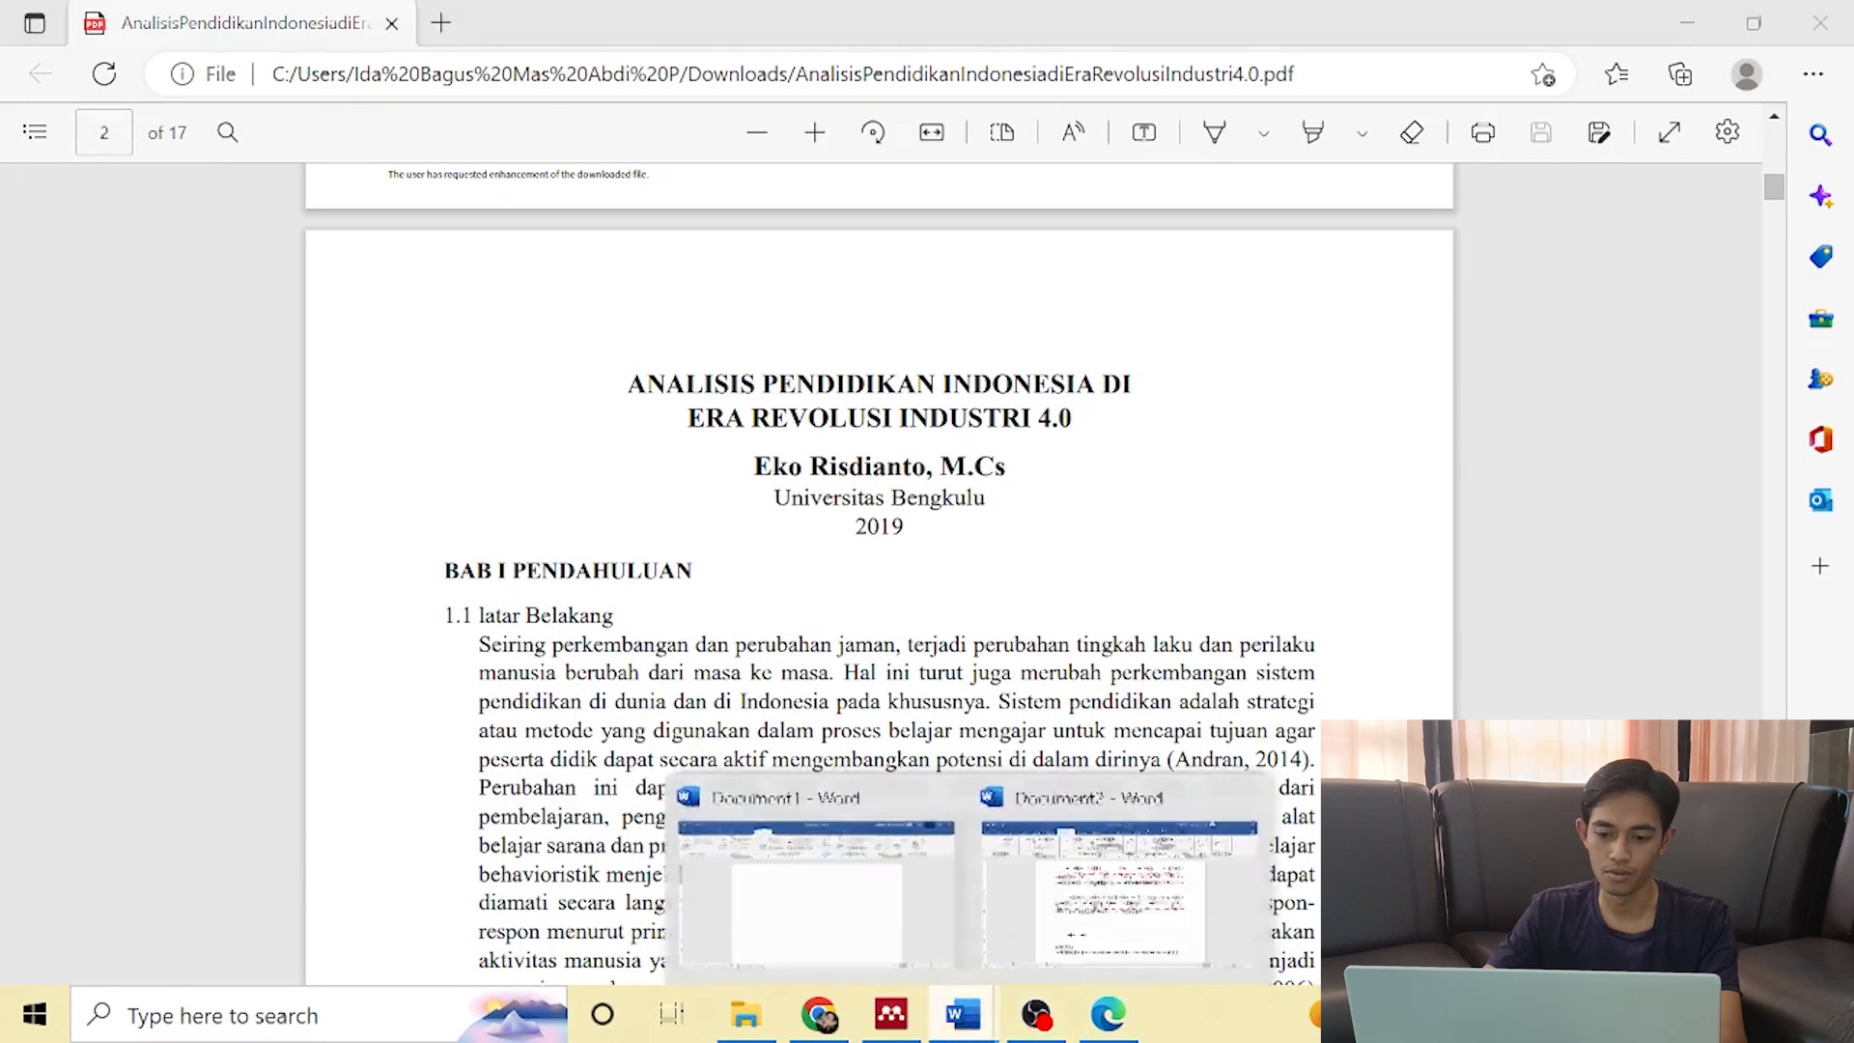
click(997, 889)
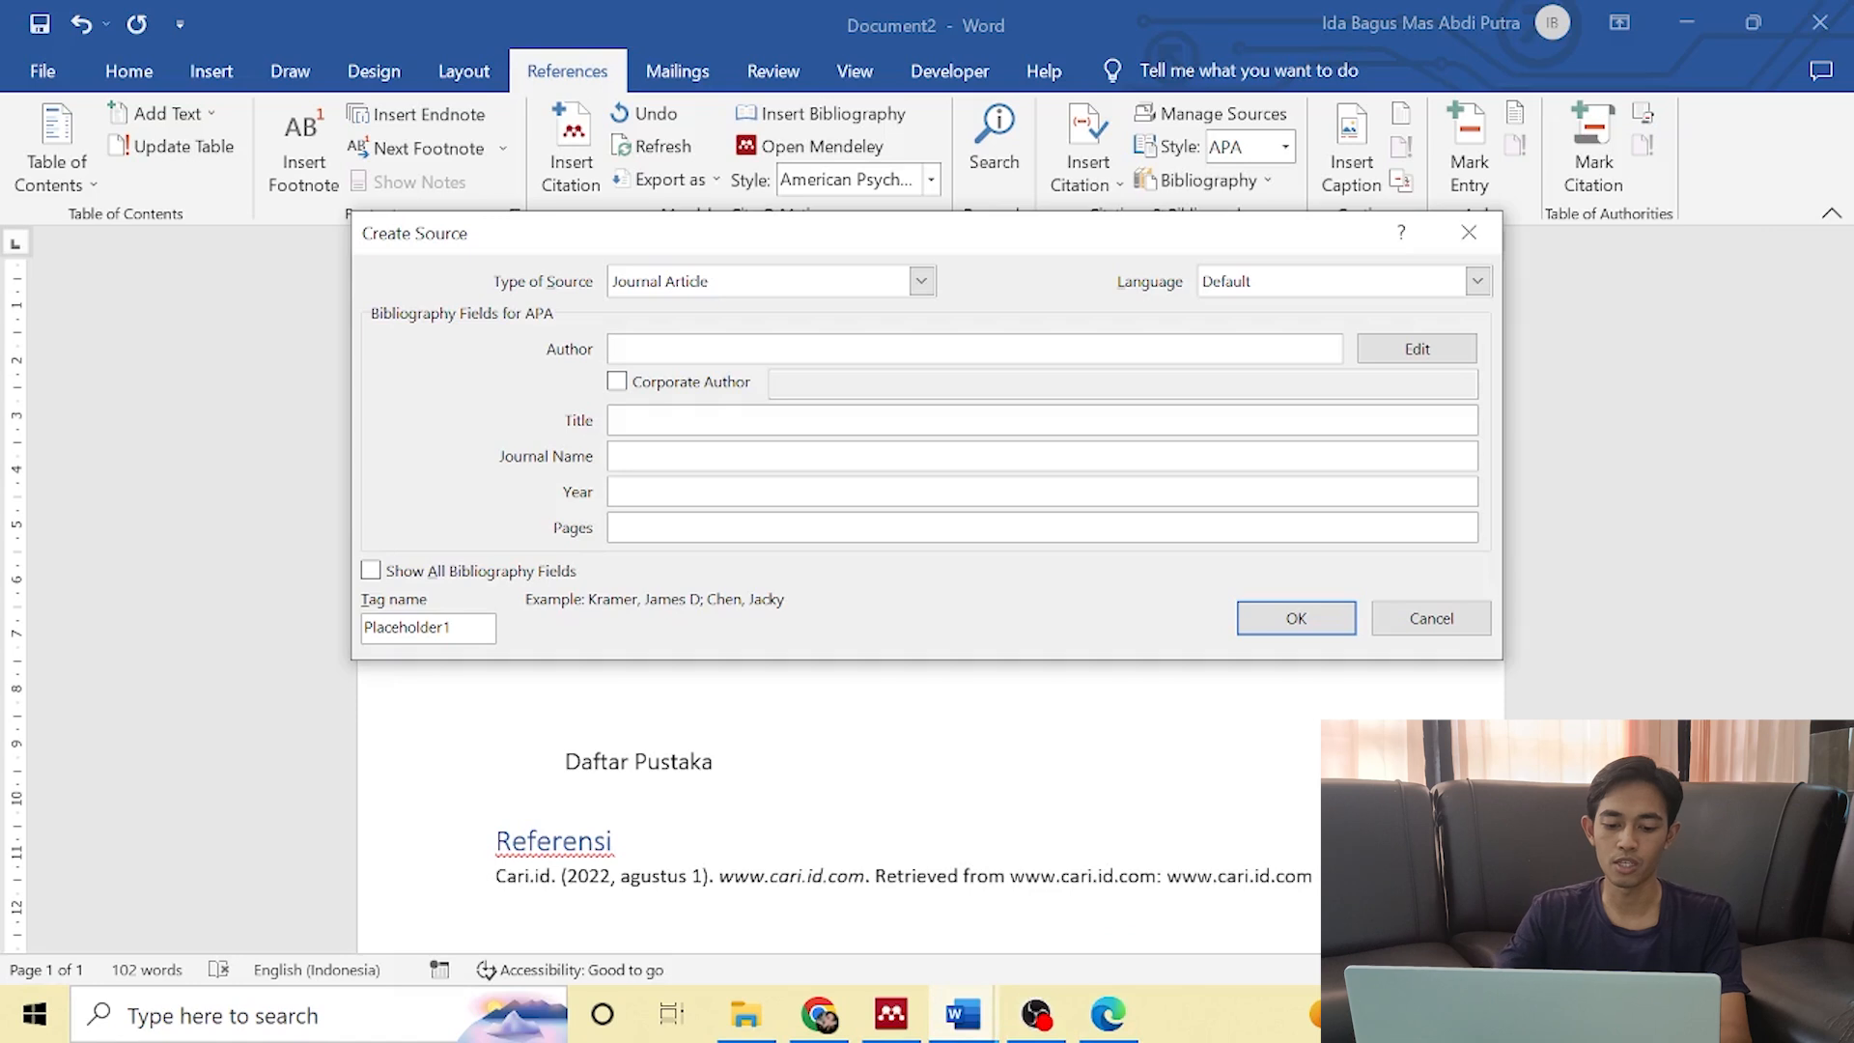
text(Risdi)
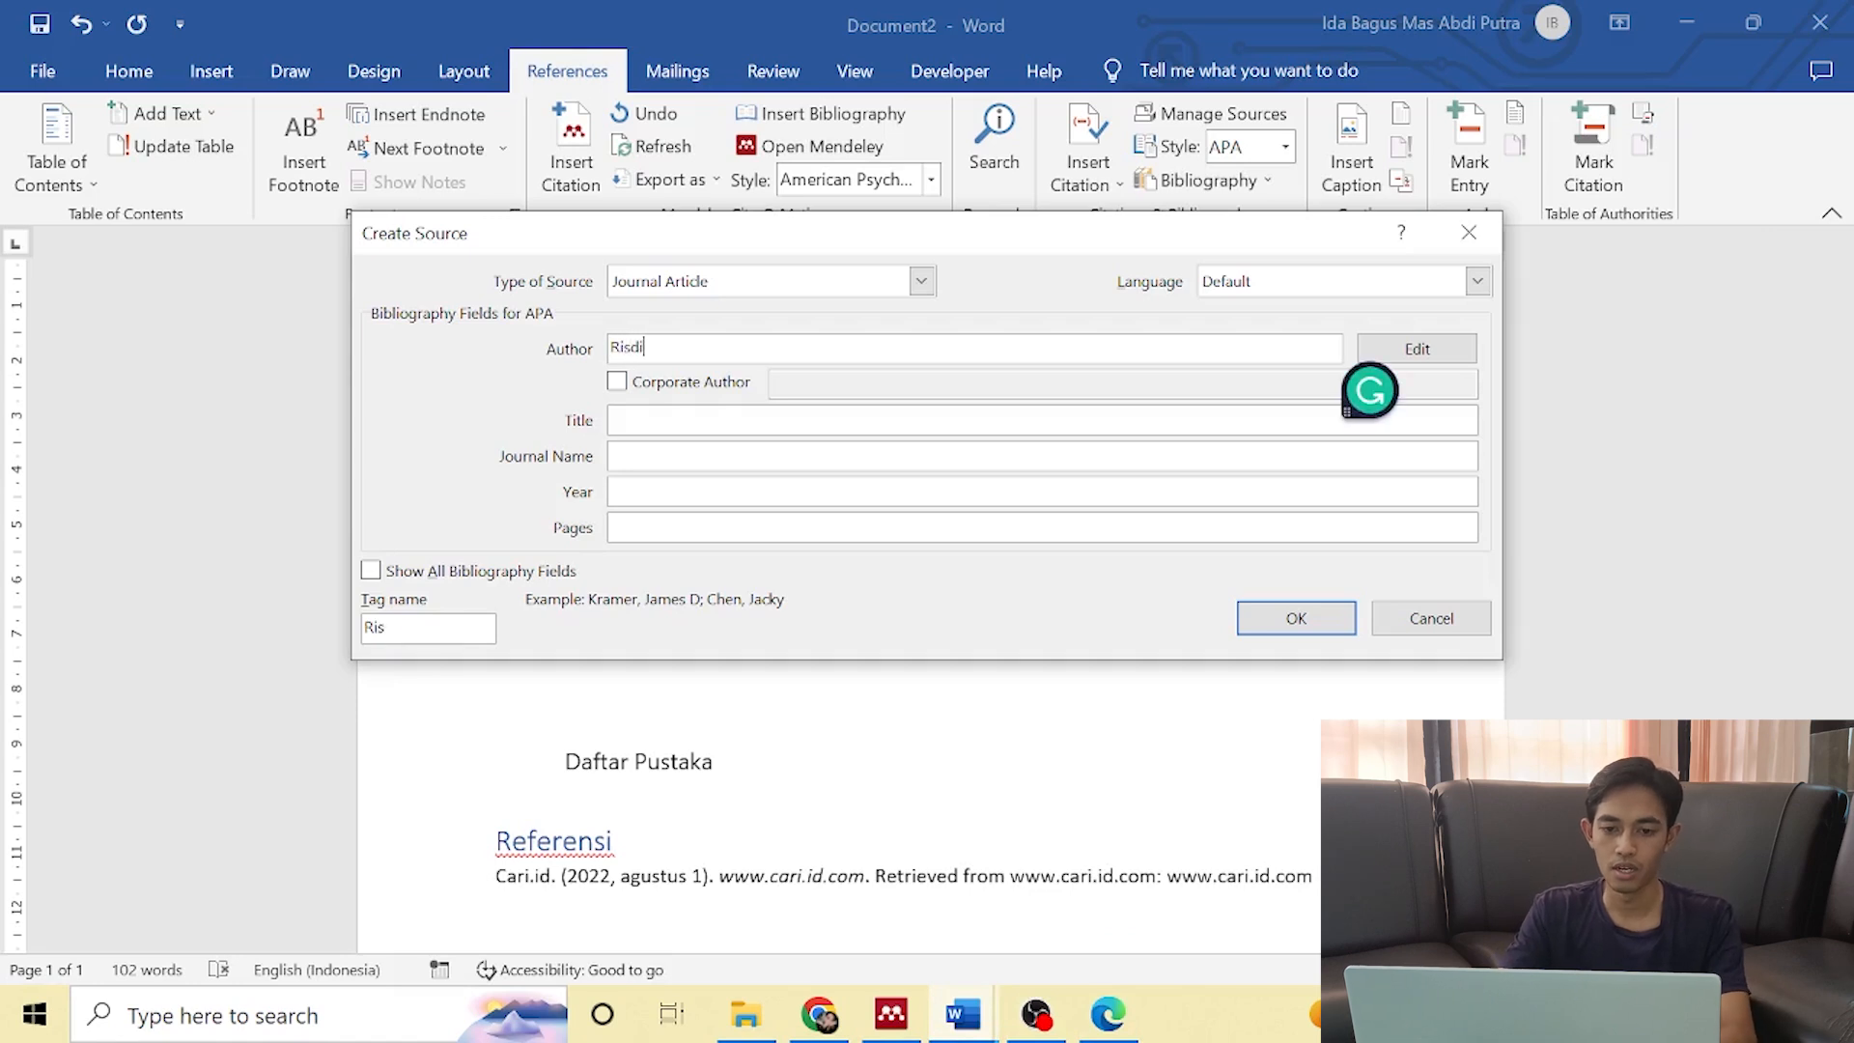
text(anto, Eko)
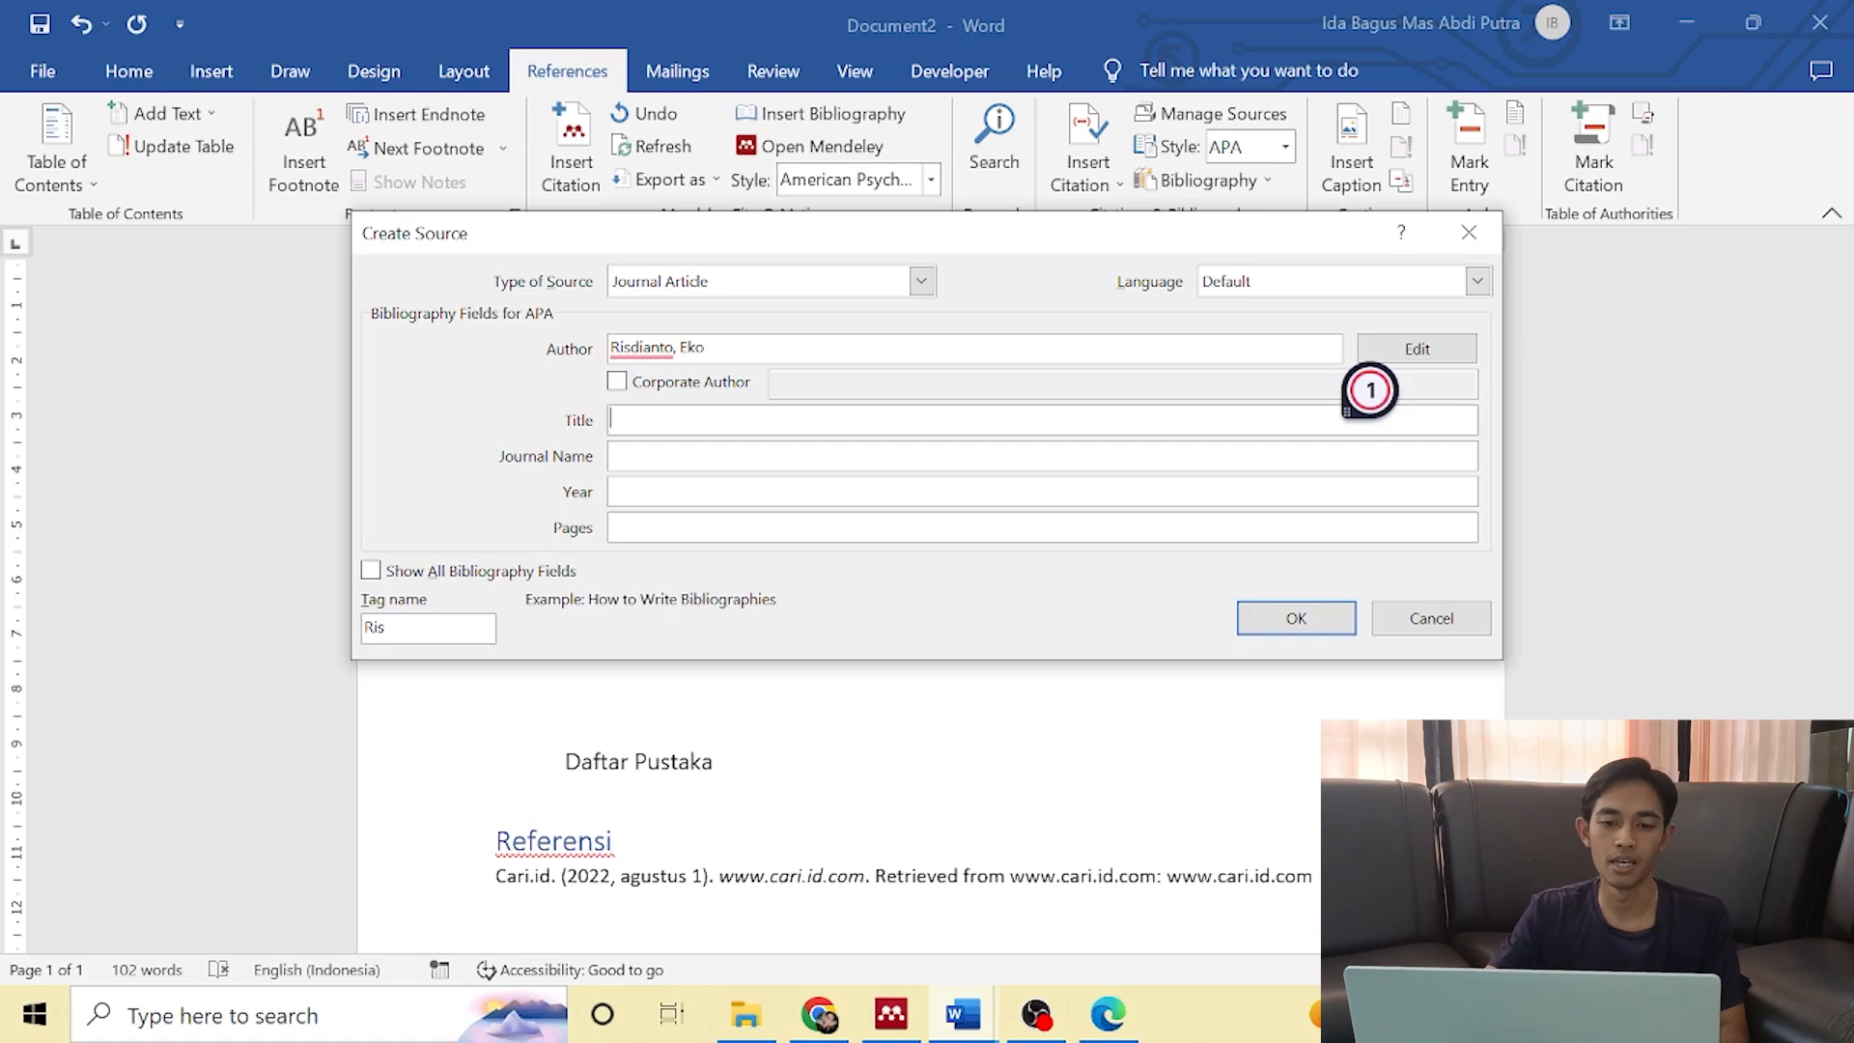
key(Tab)
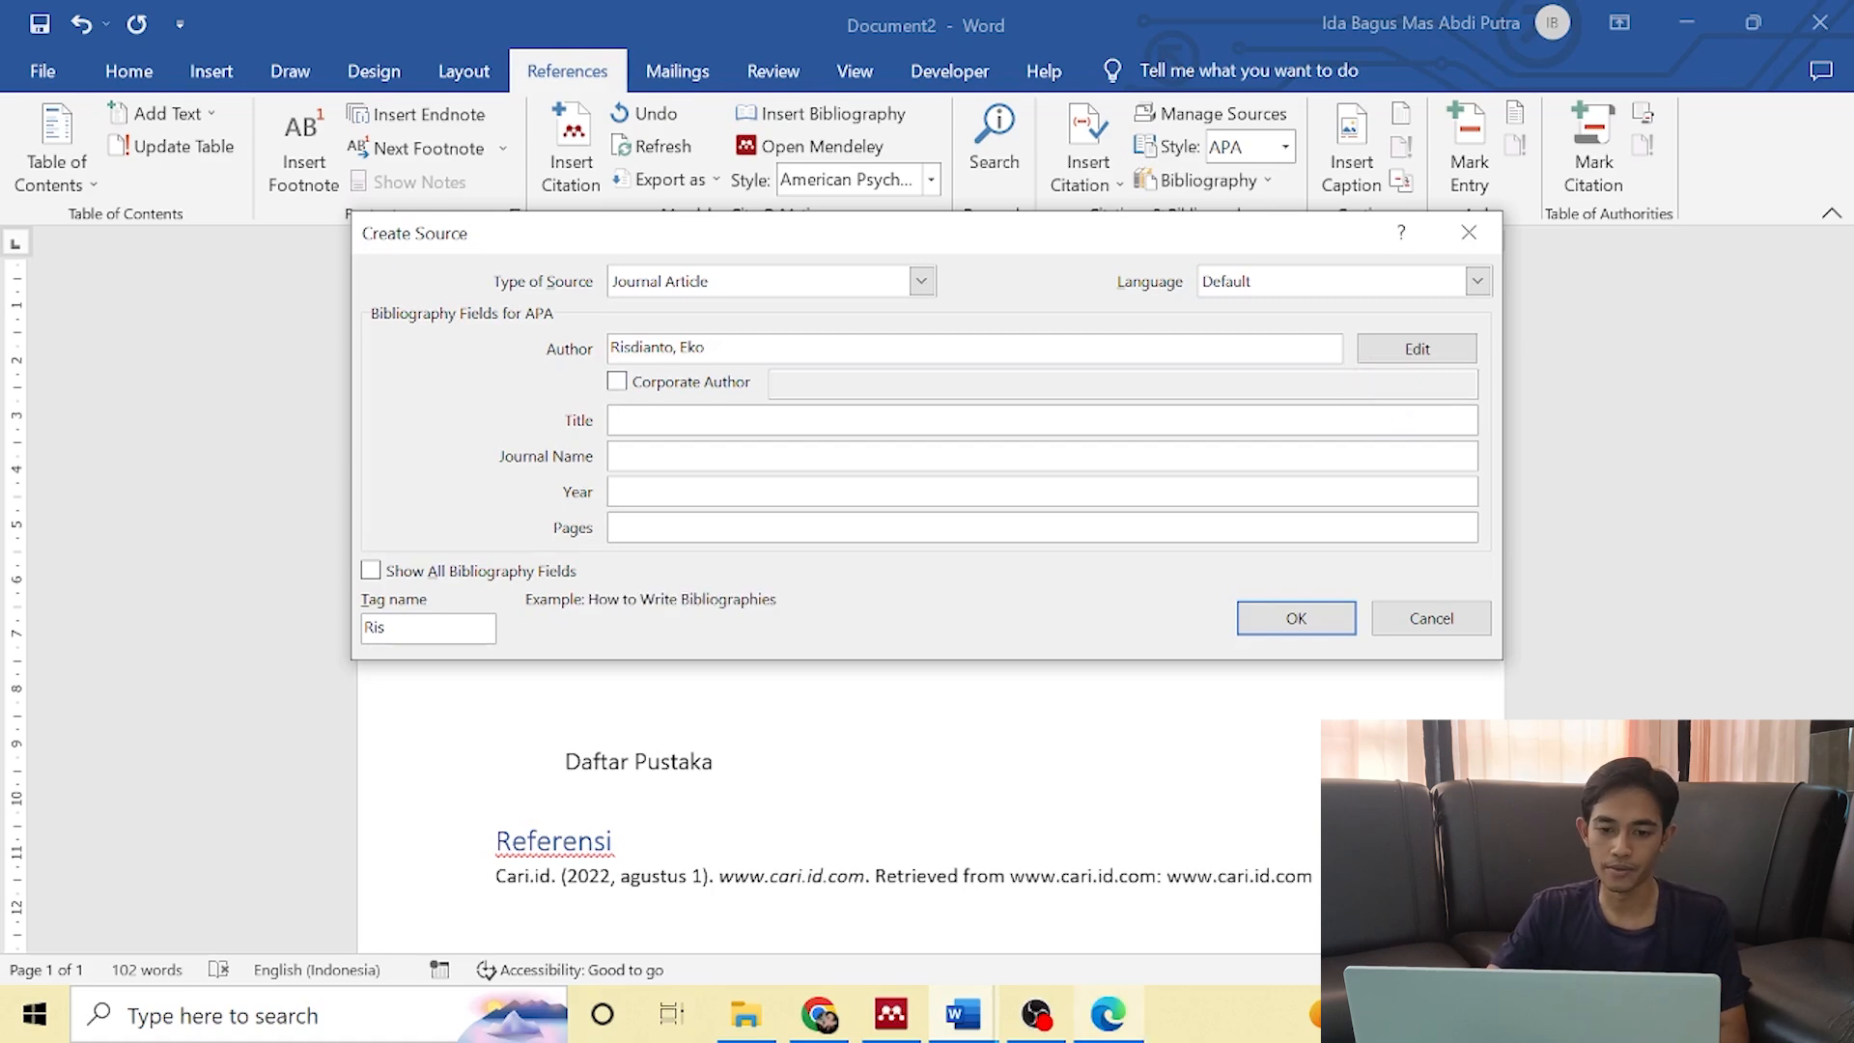
Copy the article's title from the PDF and enter "ANALISIS PENDIDIKAN INDONESIA DI" as the source's title in Word.
click(1107, 1015)
mouse_move(1079, 417)
mouse_down()
mouse_move(647, 385)
mouse_move(1136, 388)
mouse_move(1079, 418)
mouse_up()
click(645, 384)
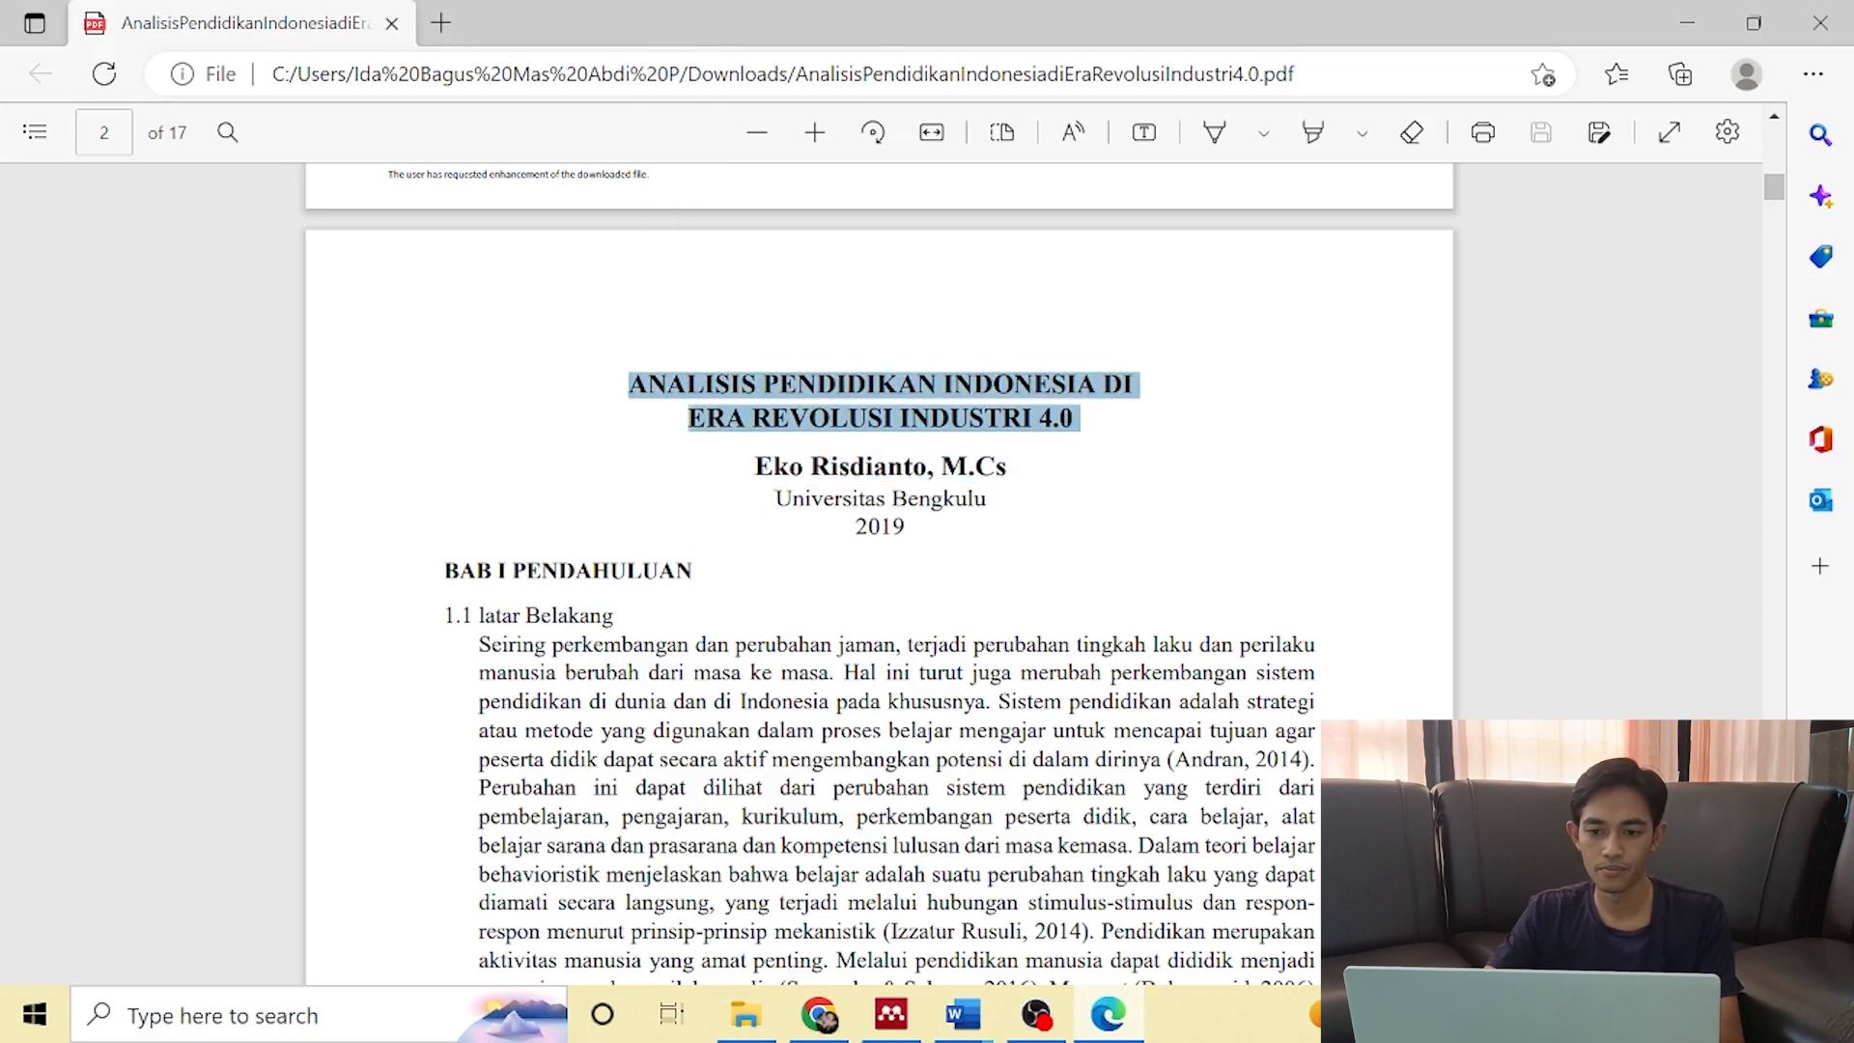
click(962, 1014)
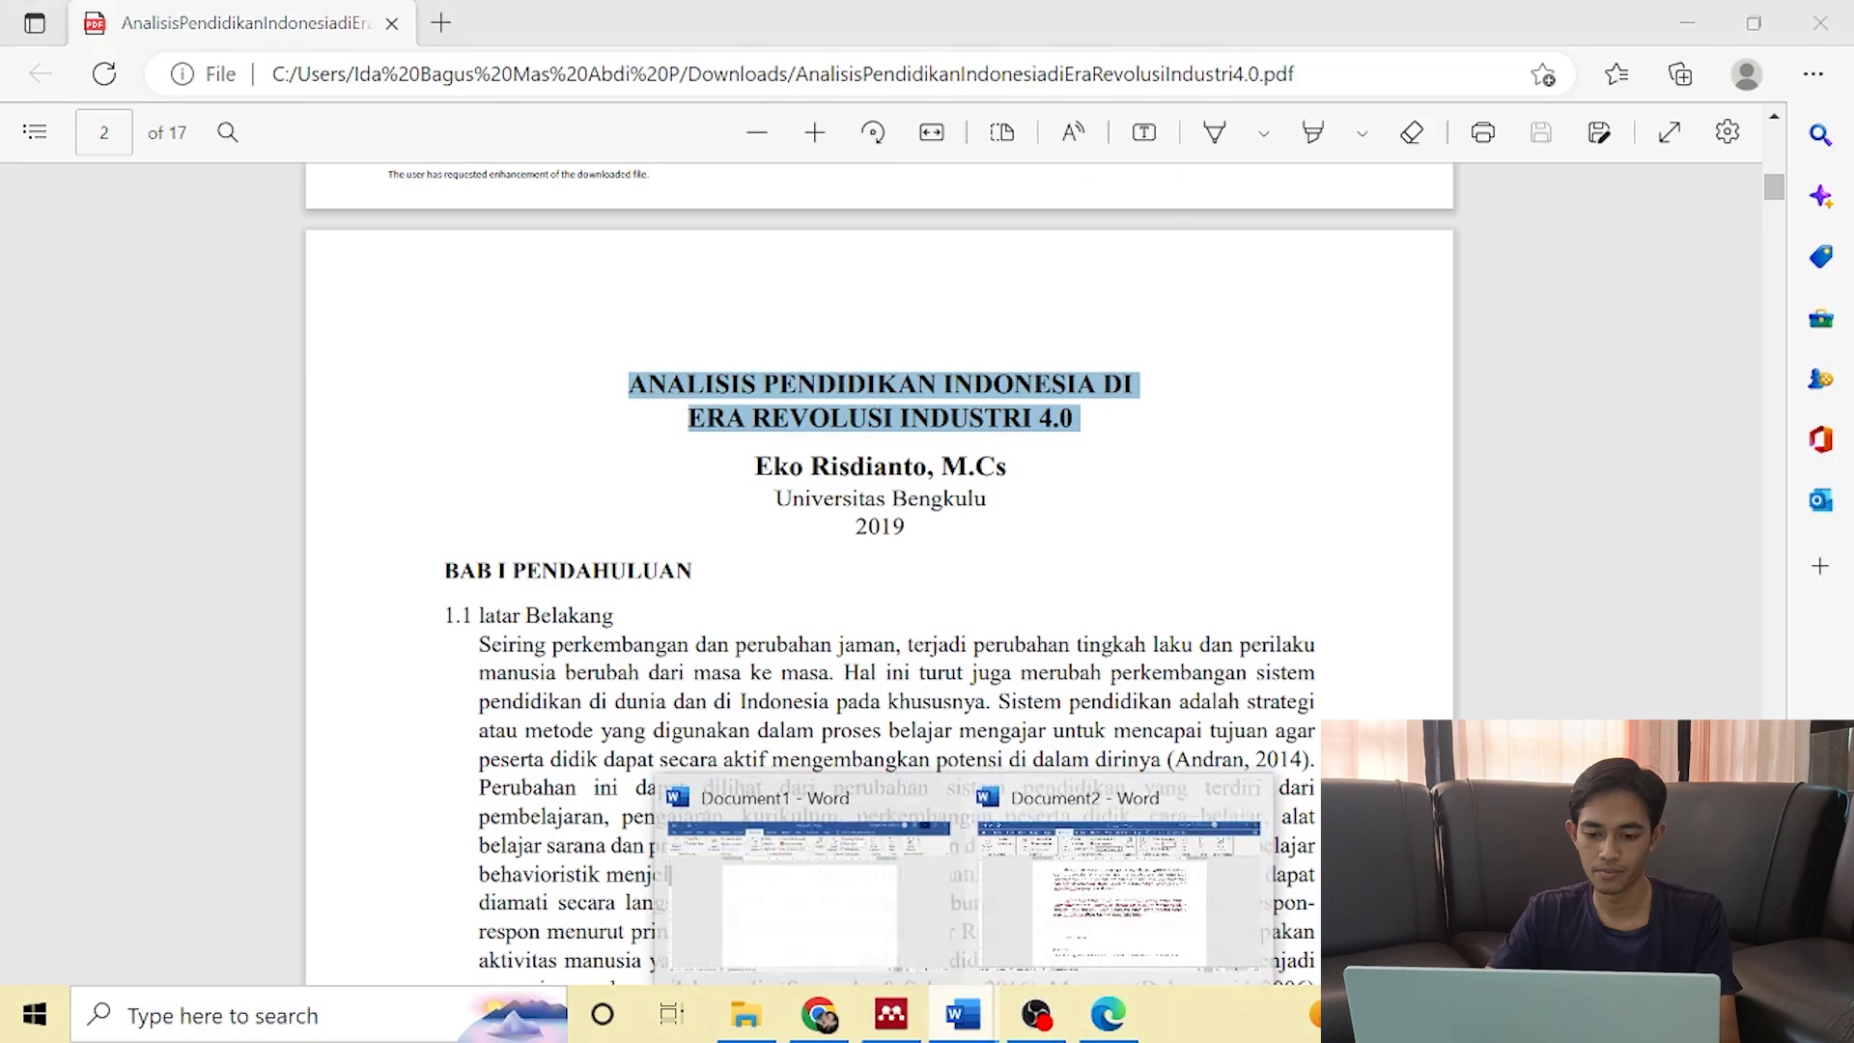
click(1117, 869)
text(ANALISIS PENDIDIKAN INDONESIA DI)
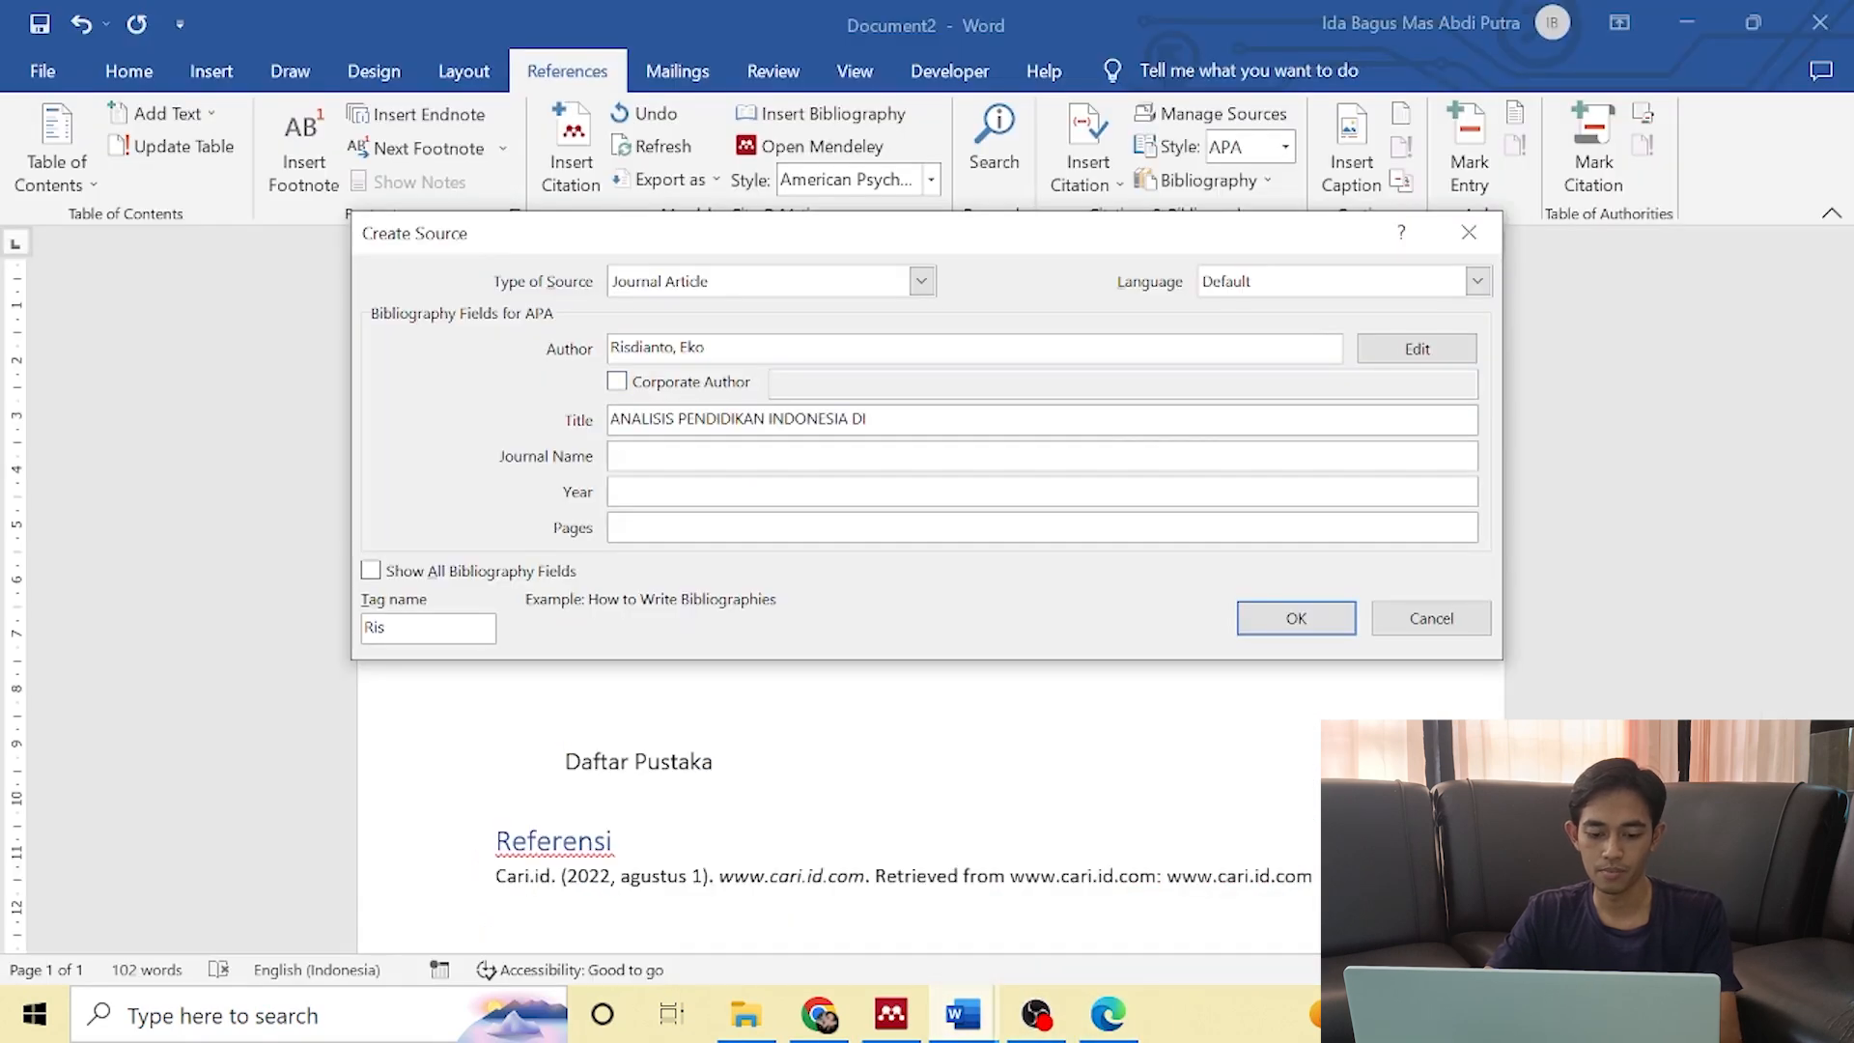
Copy "ERA REVOLUSI INDUSTRI 4.0" from the PDF in Edge and append it to the source's title in Word.
click(1108, 1013)
click(688, 419)
drag(1079, 419, 687, 419)
key(ctrl+c)
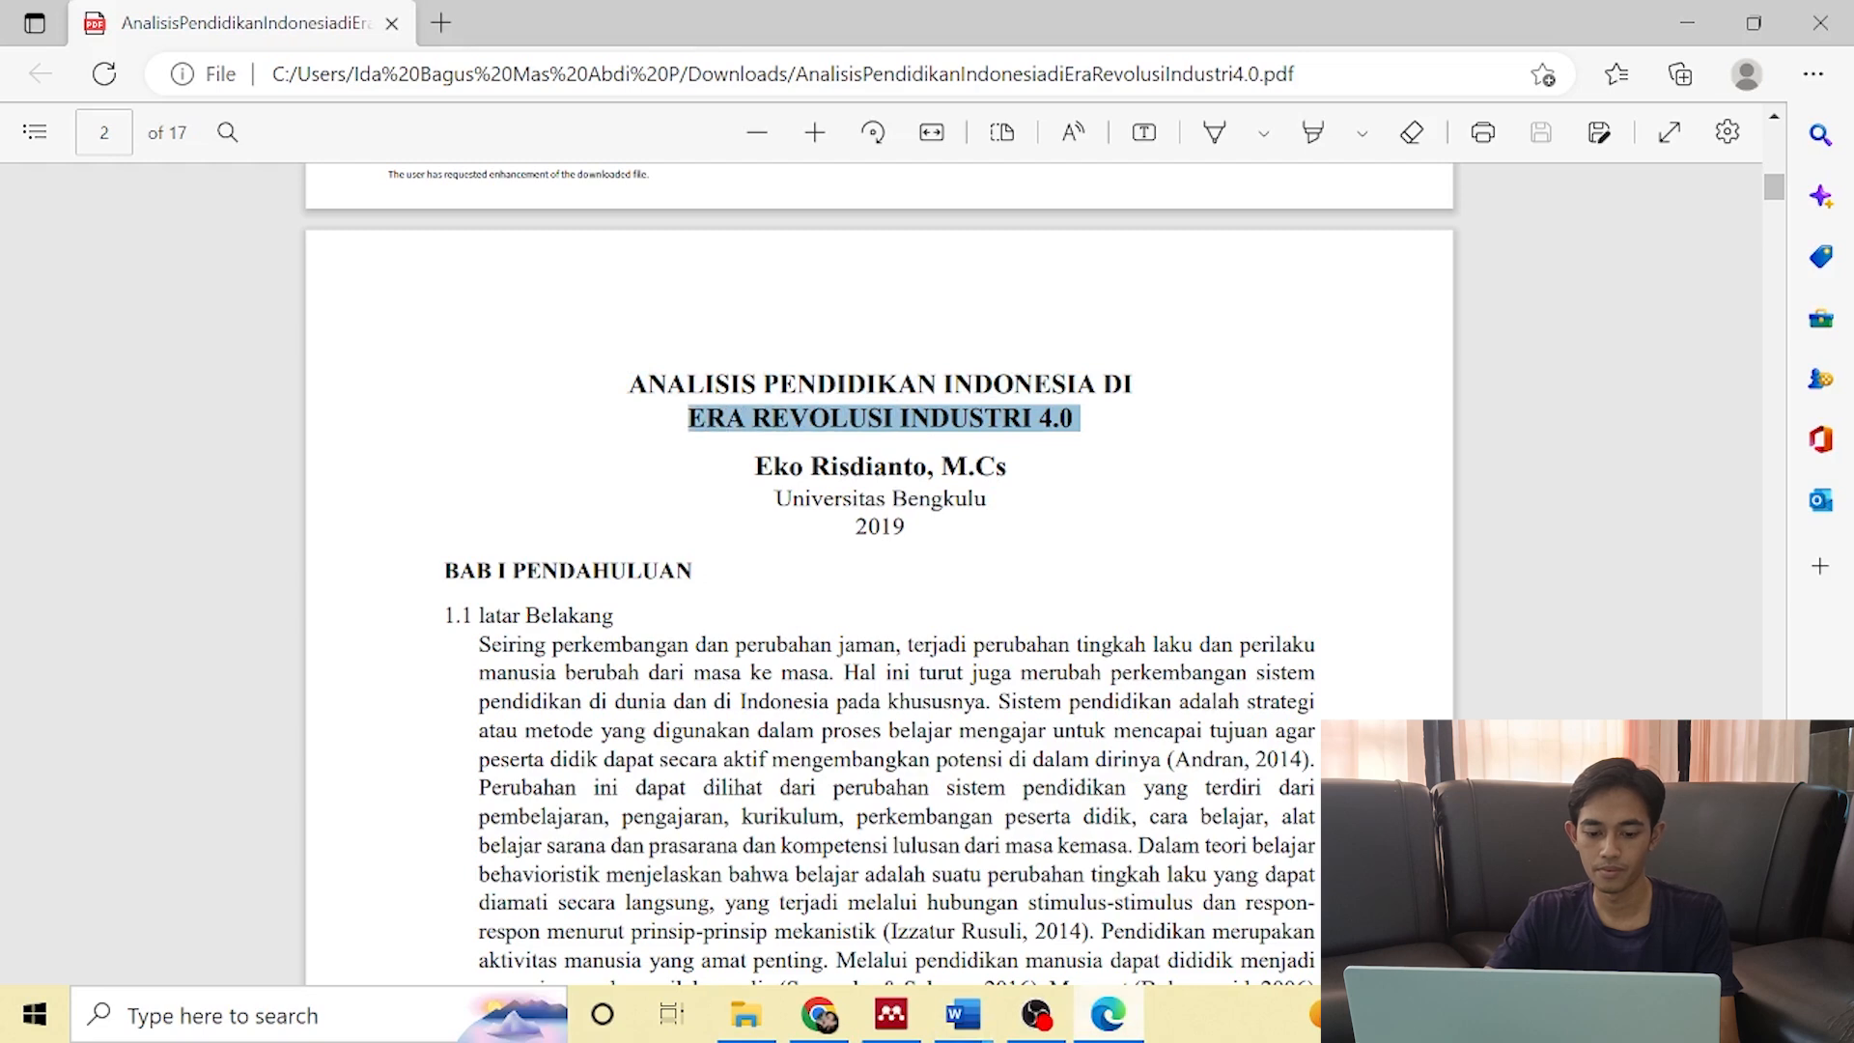
click(1101, 917)
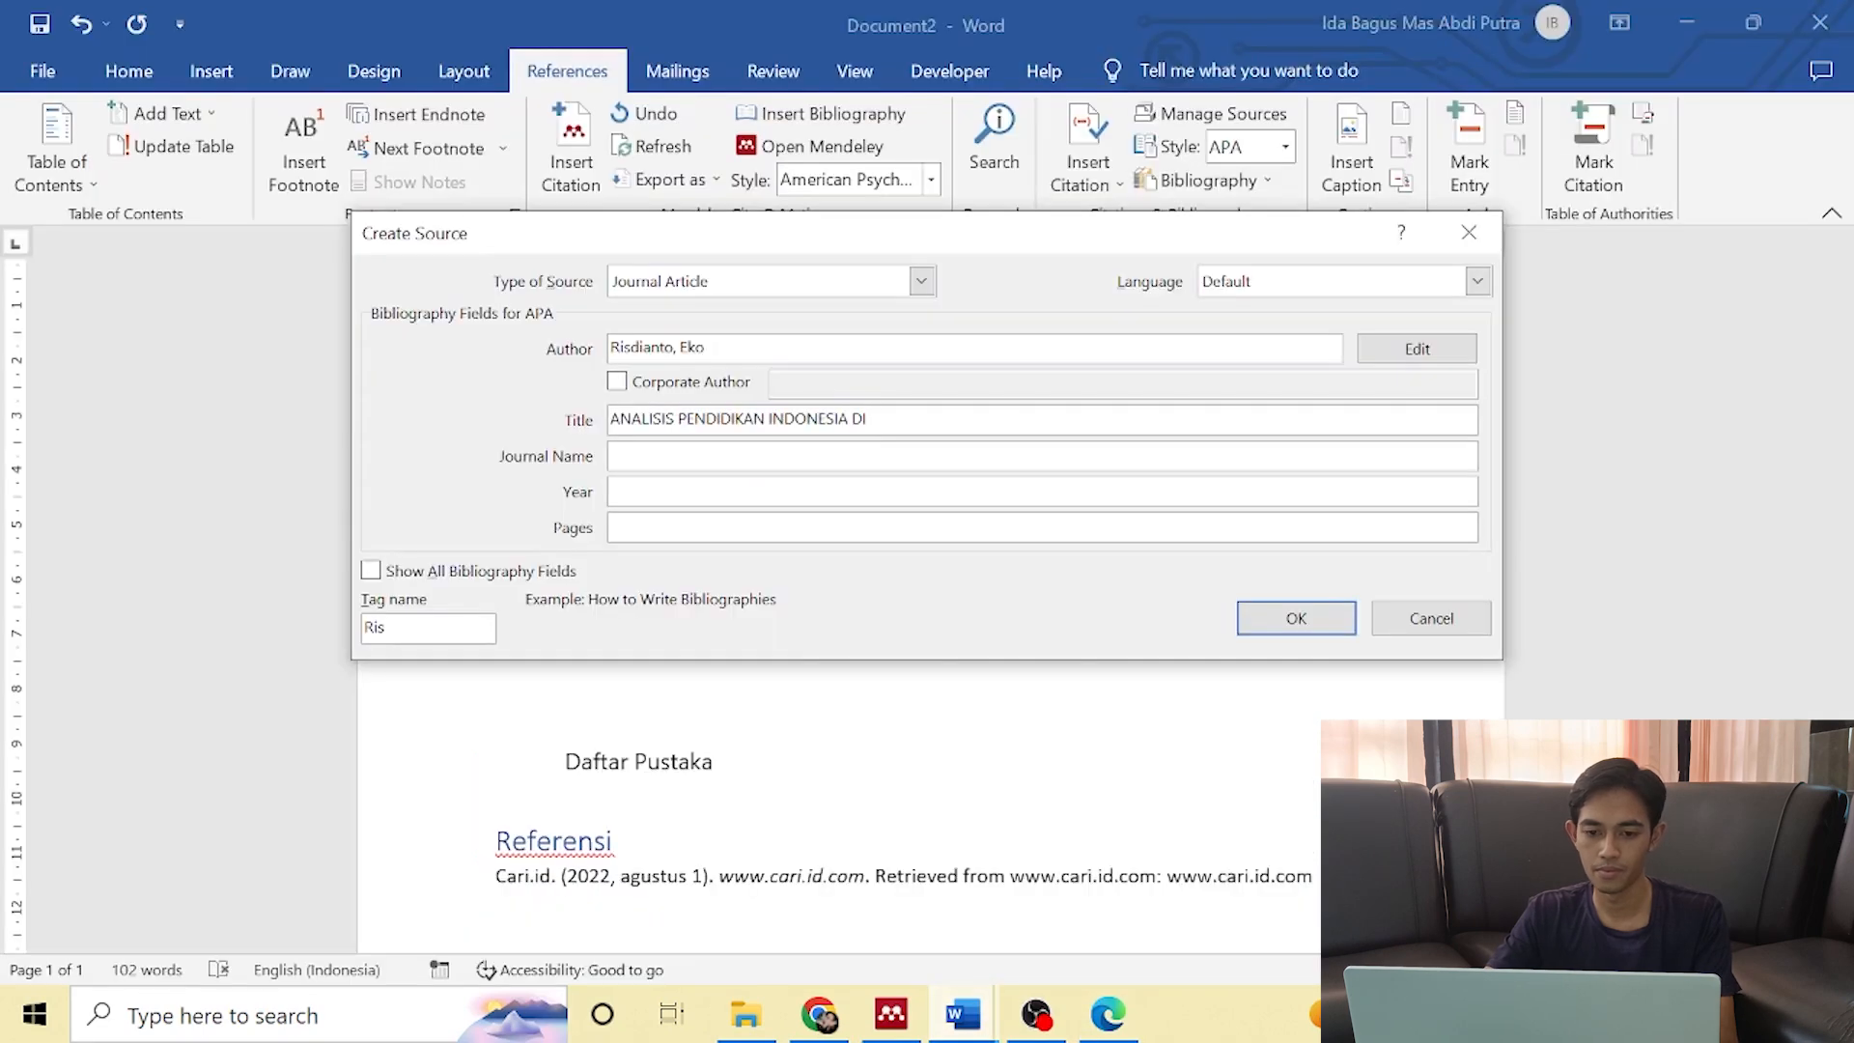
key(ctrl+v)
key(Tab)
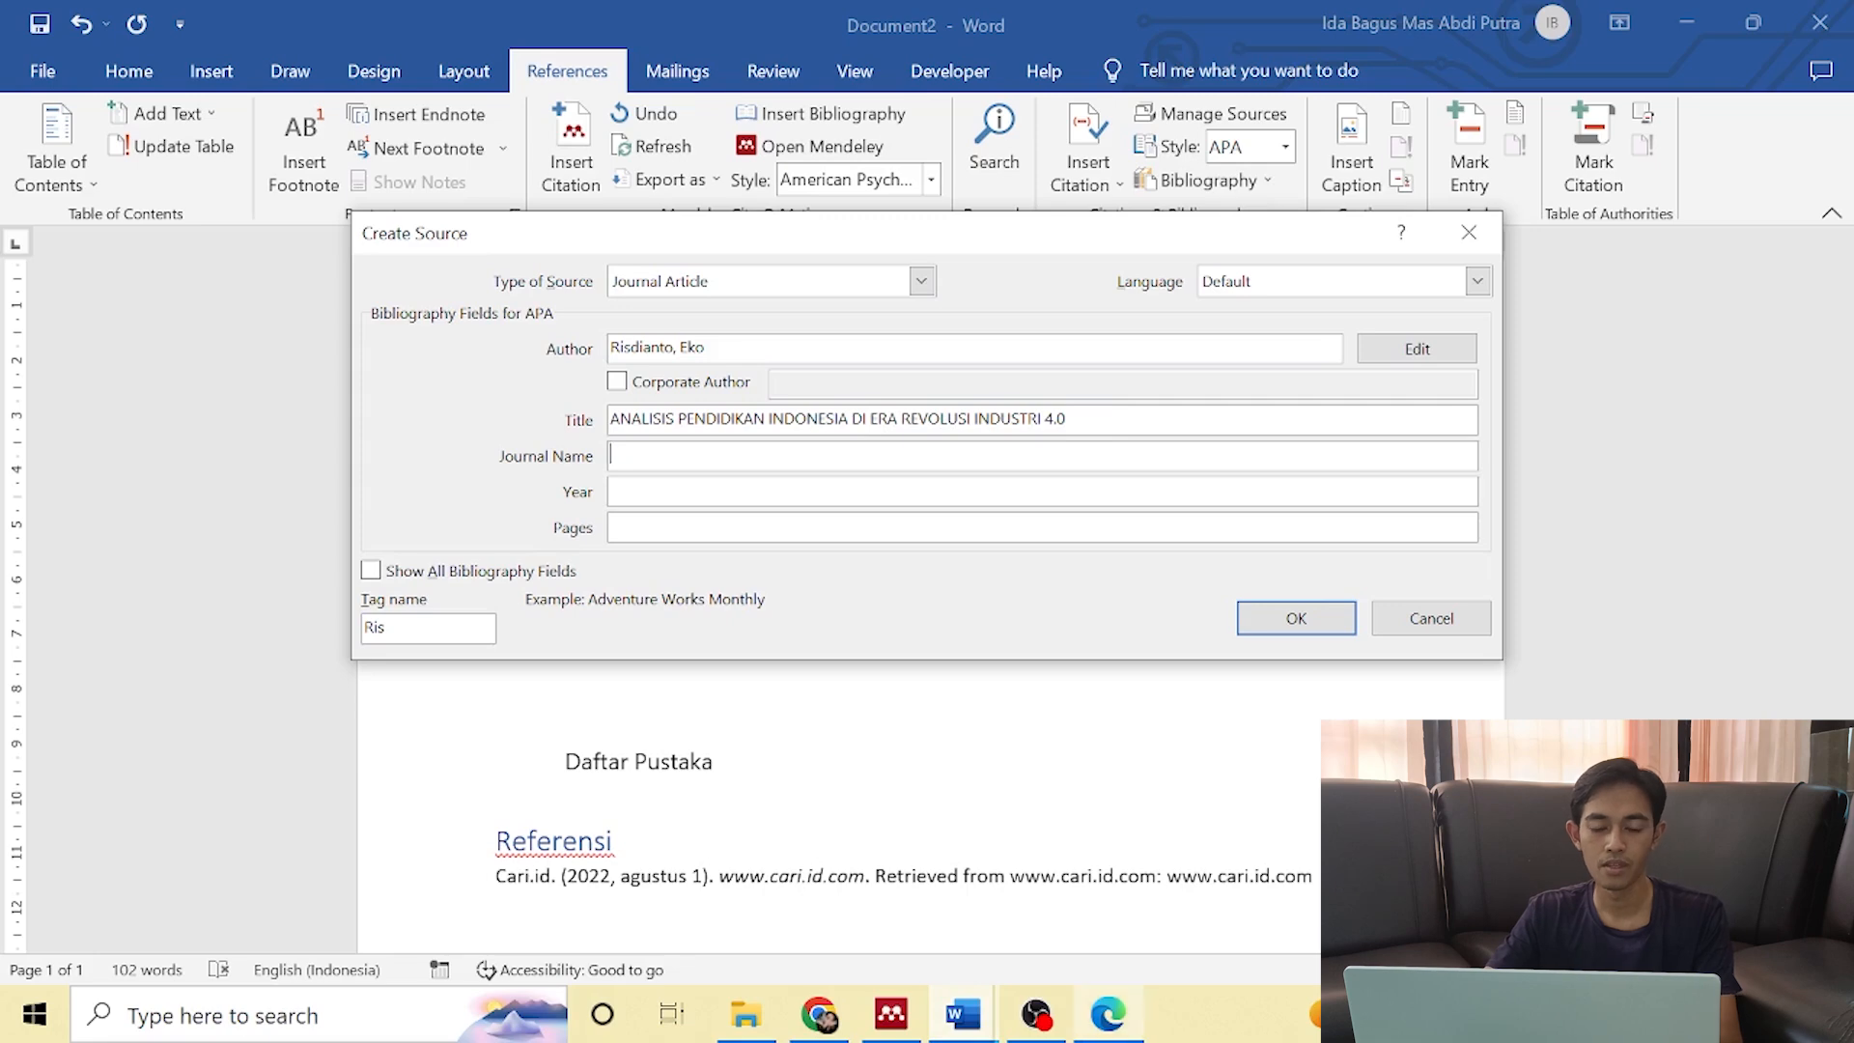
Check the article's cover page in Edge for the publisher and enter "Research Gate" as the journal name in Document2's source.
click(1107, 1014)
scroll(878, 570, up, 7)
scroll(878, 570, up, 3)
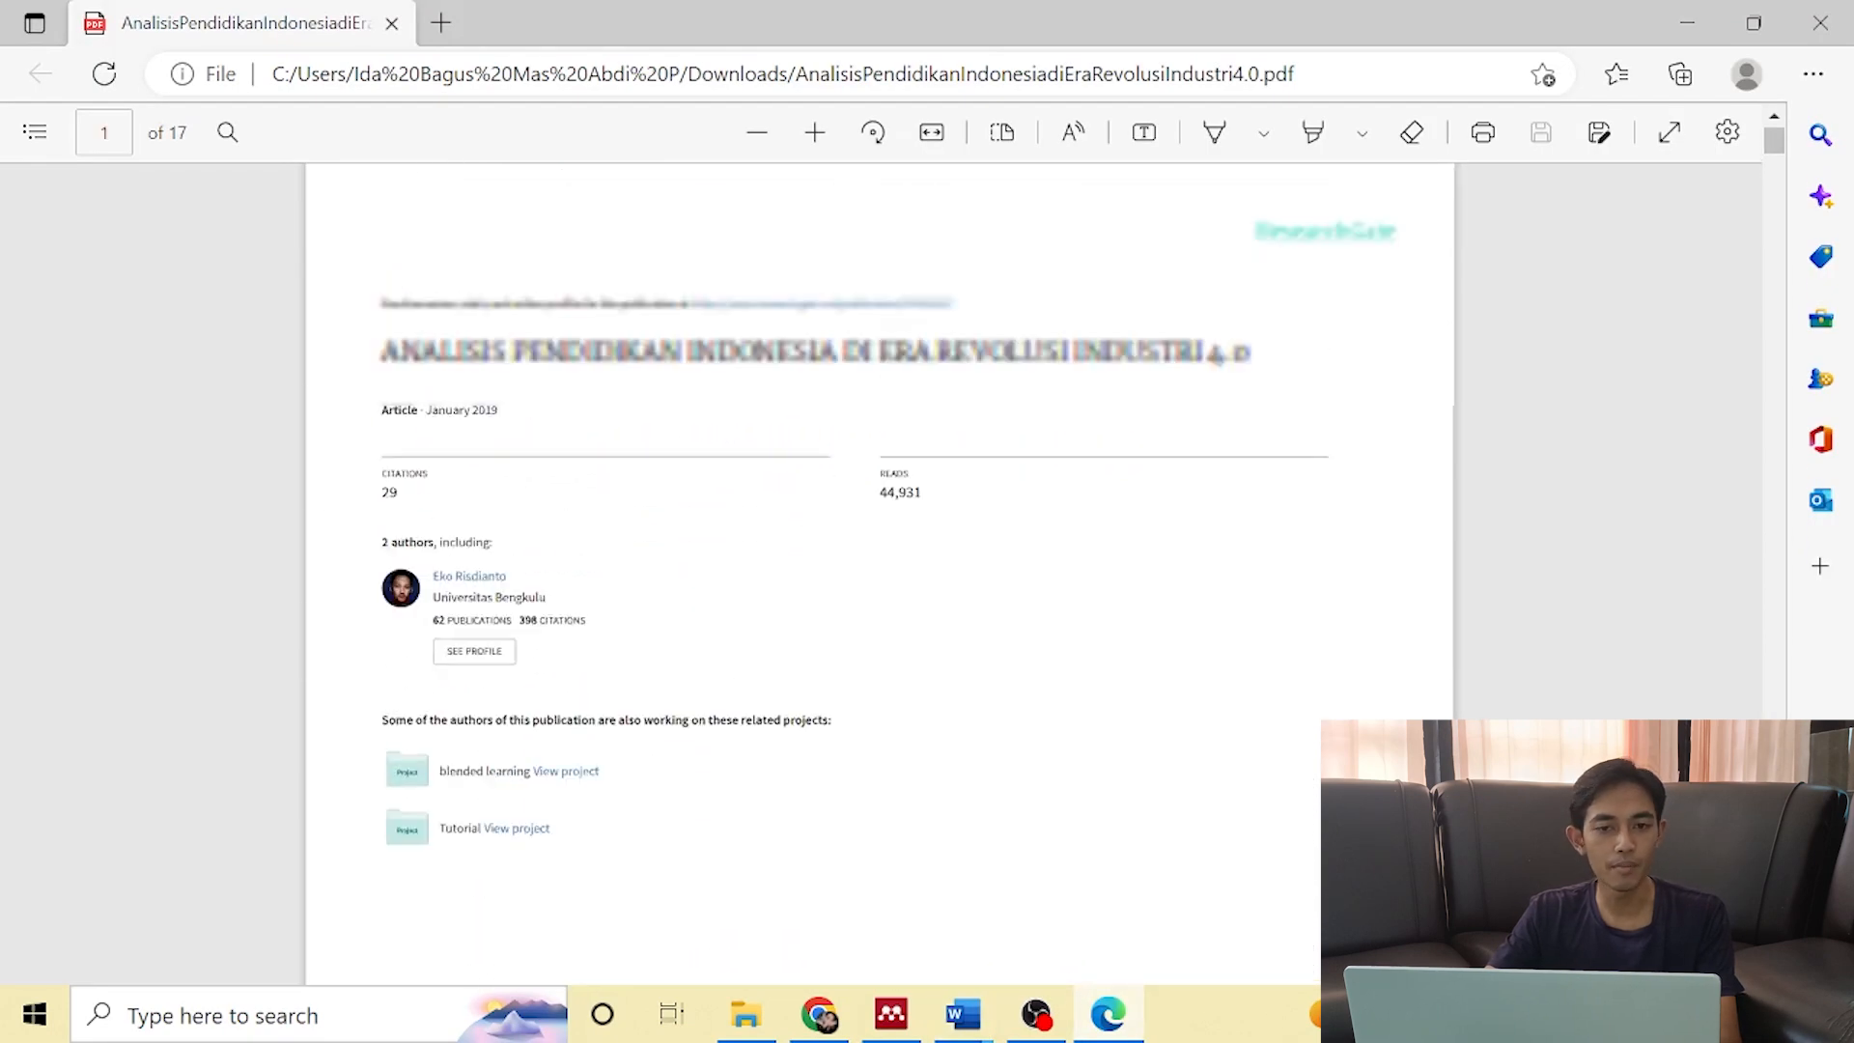
scroll(879, 570, down, 1)
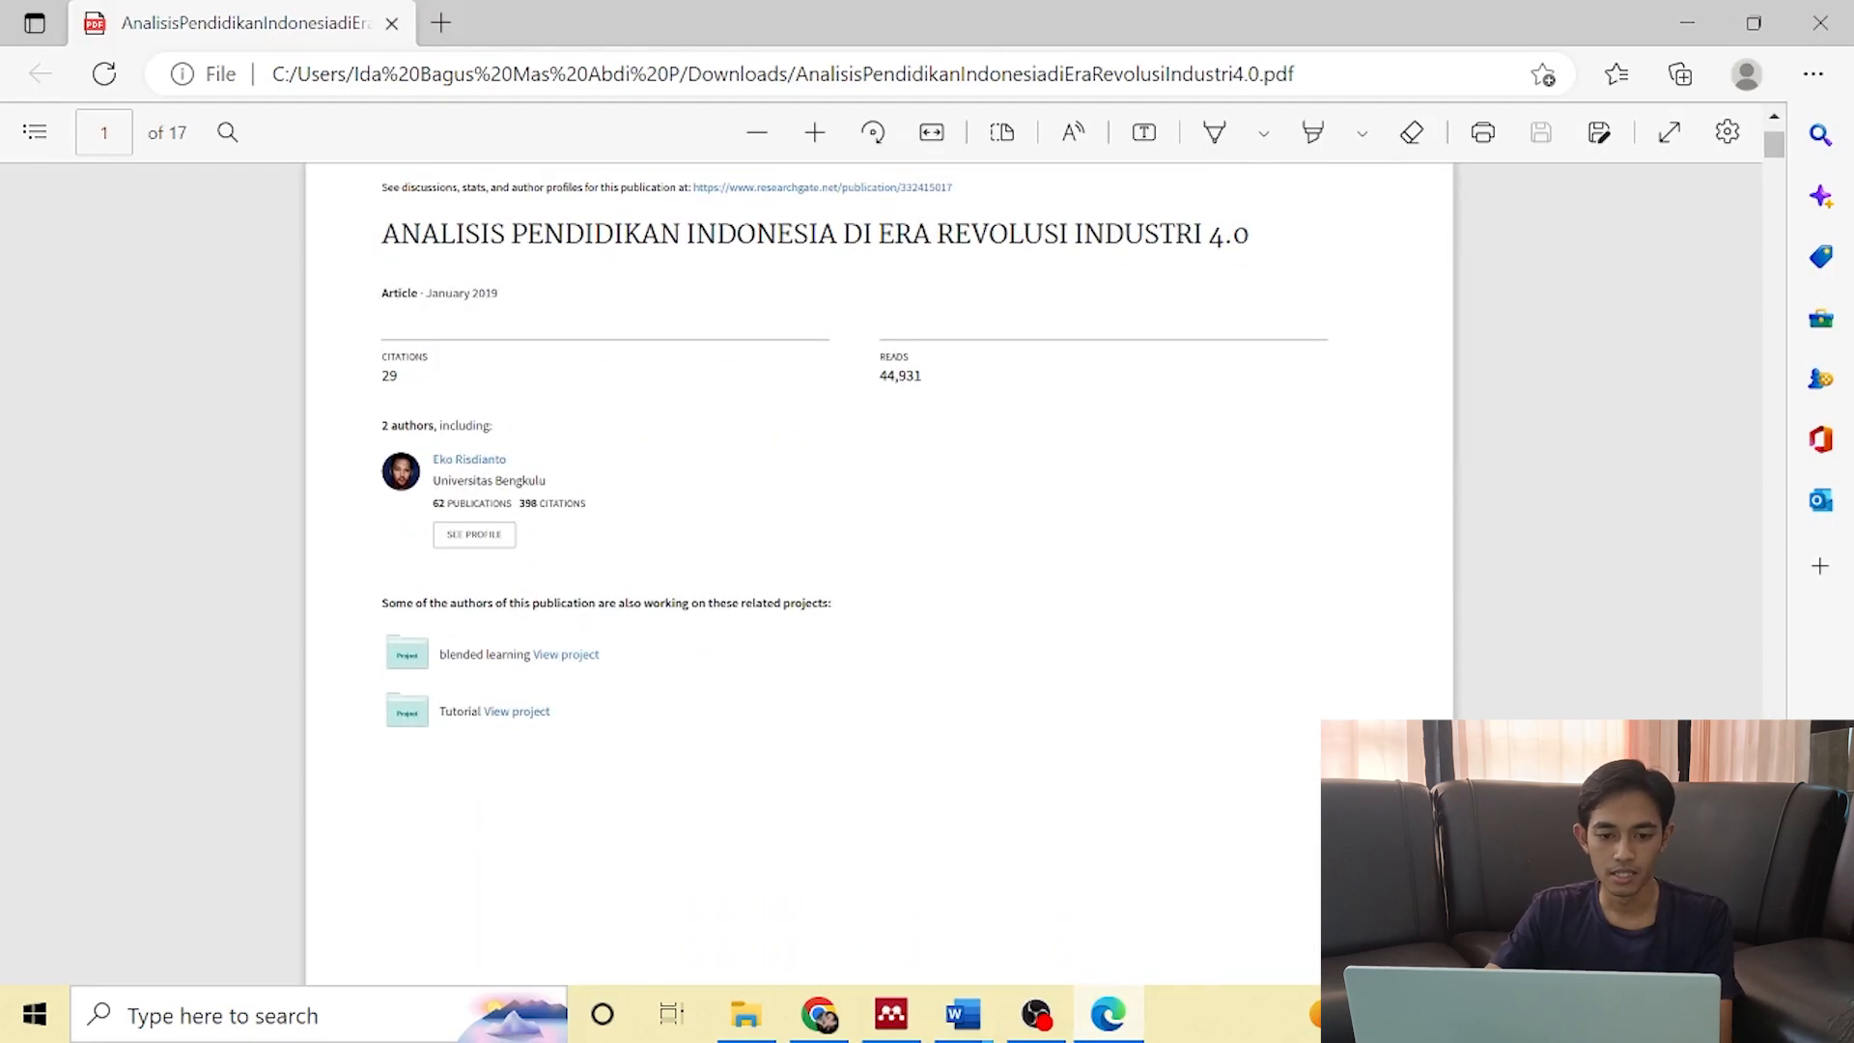
scroll(821, 188, up, 1)
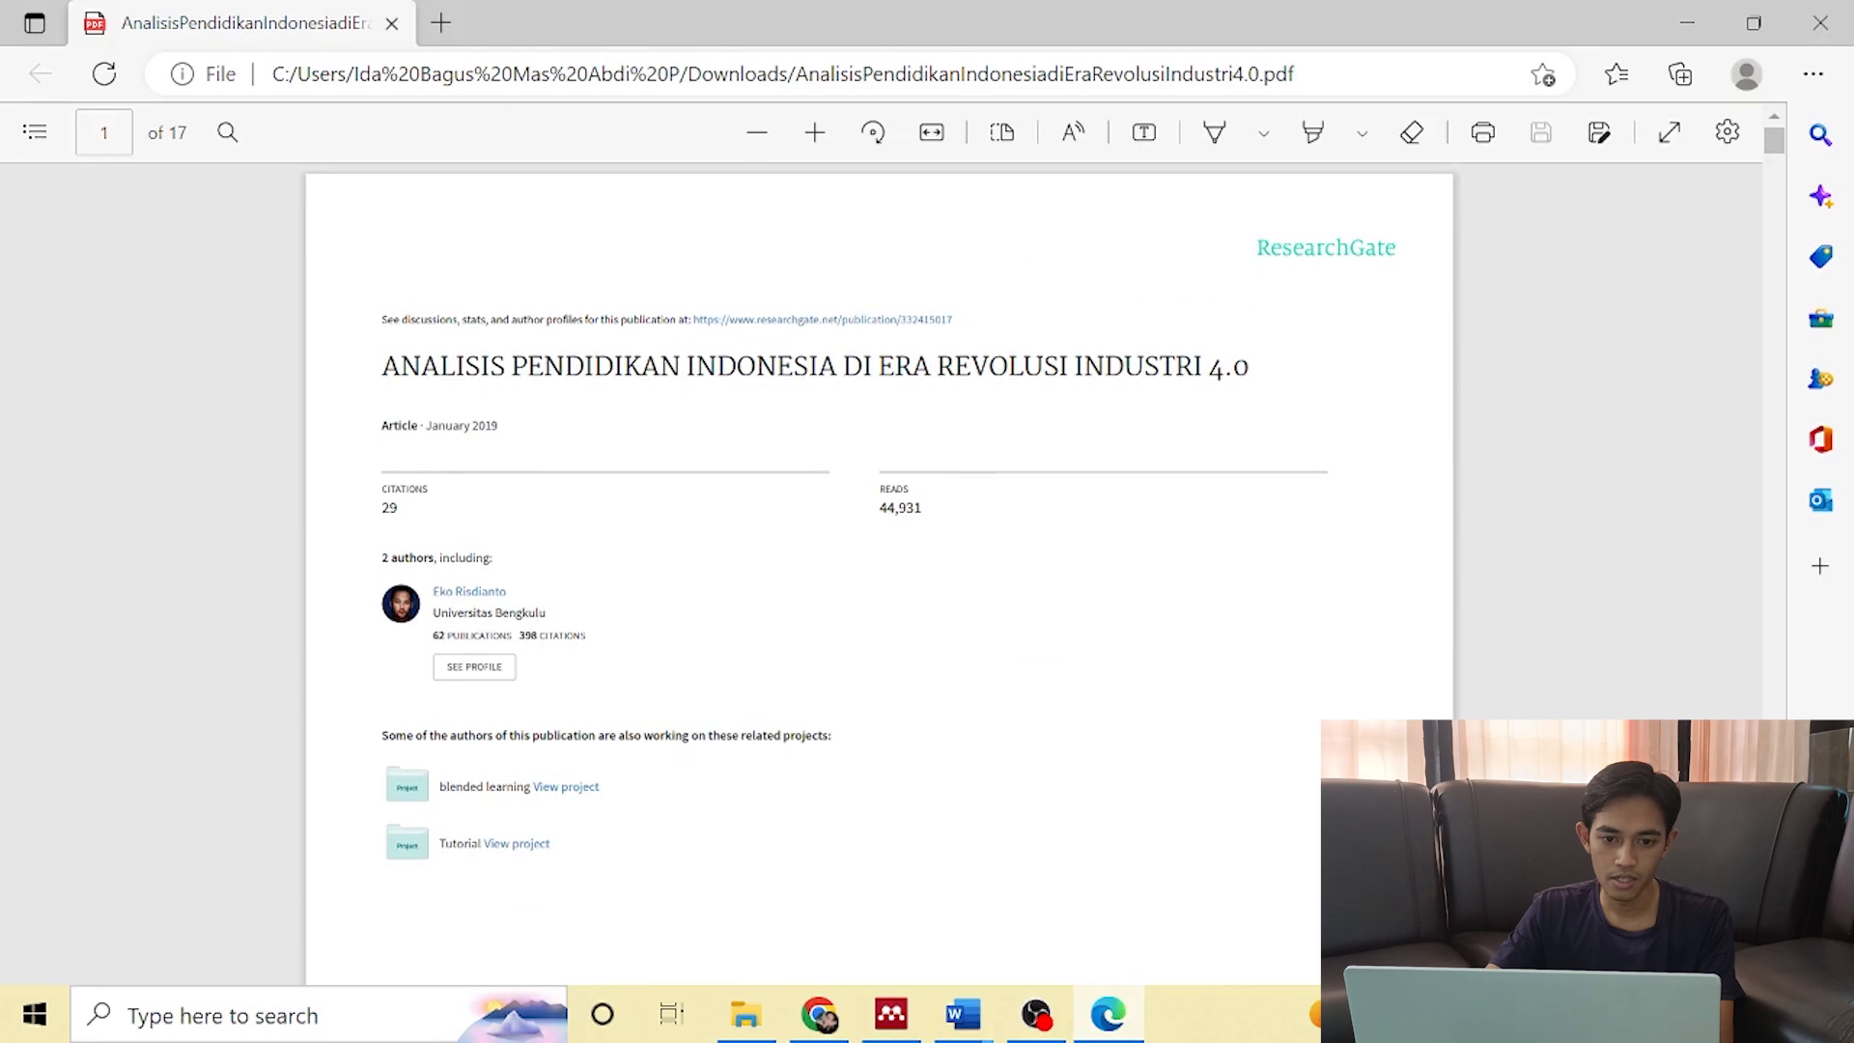
scroll(878, 569, down, 2)
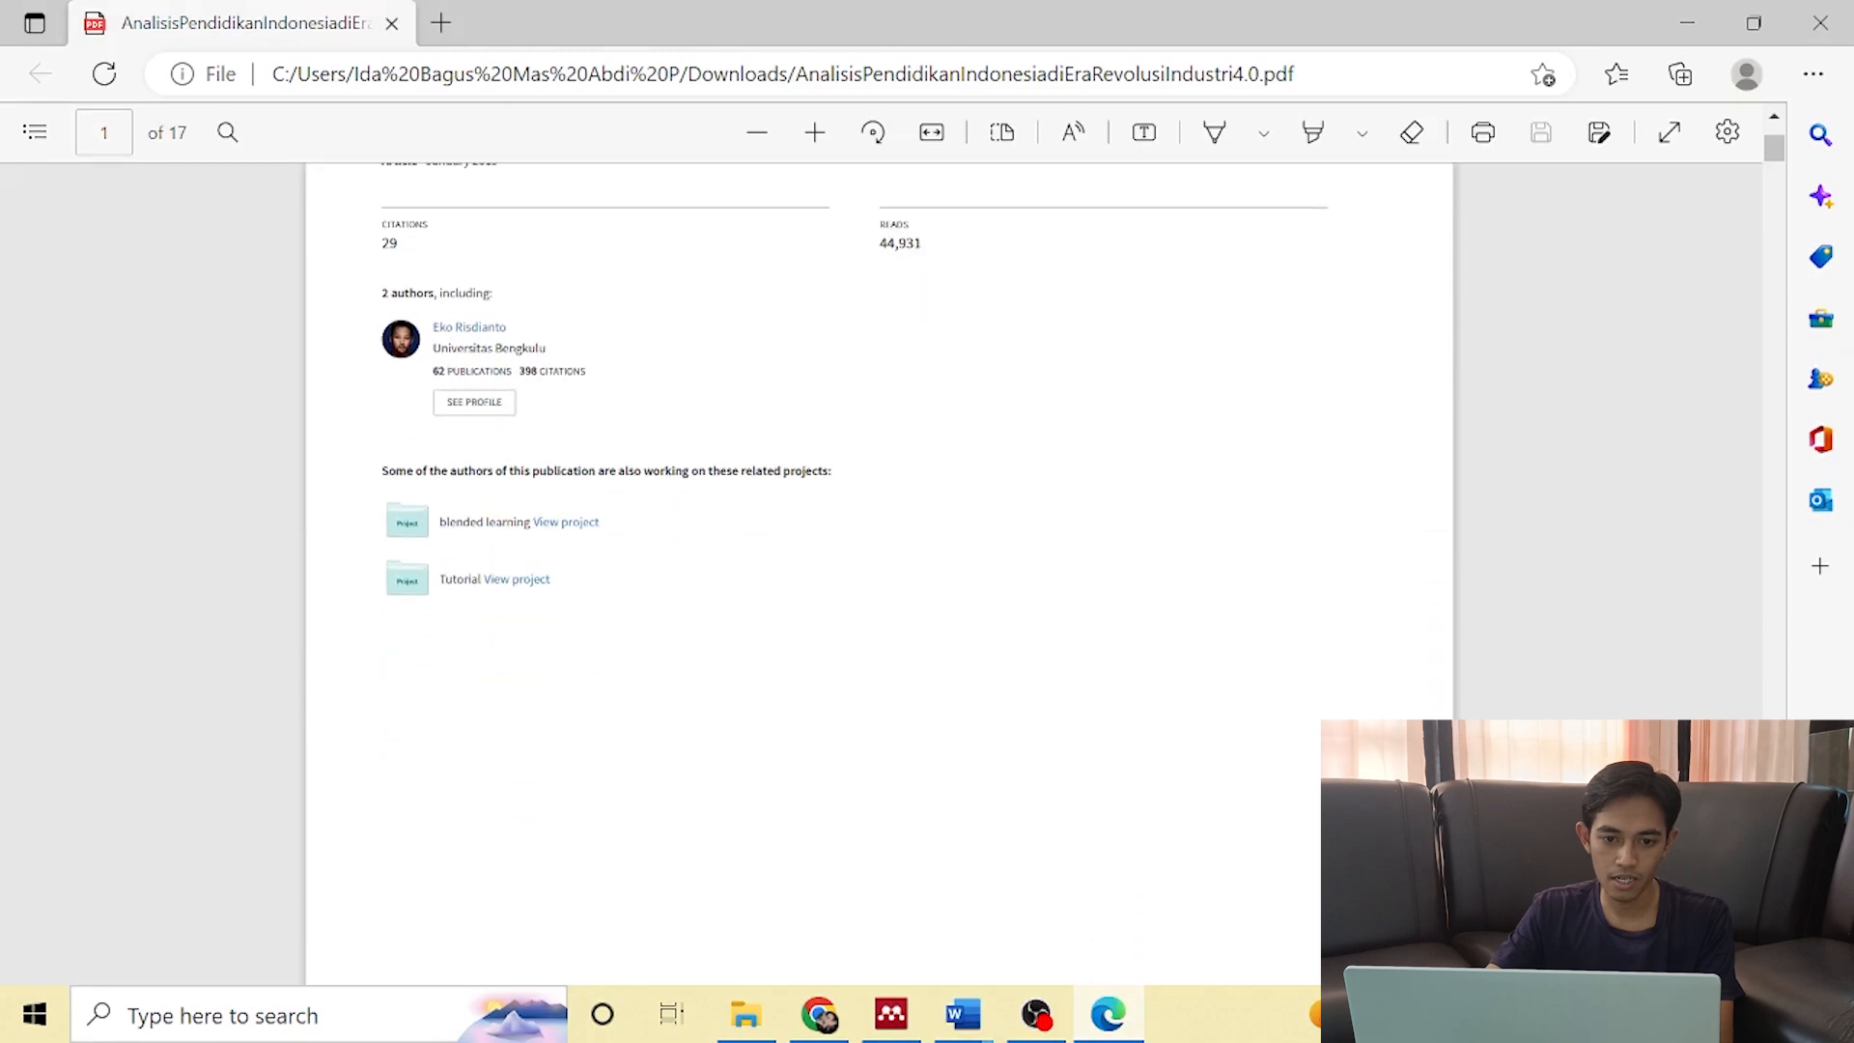
scroll(878, 570, up, 2)
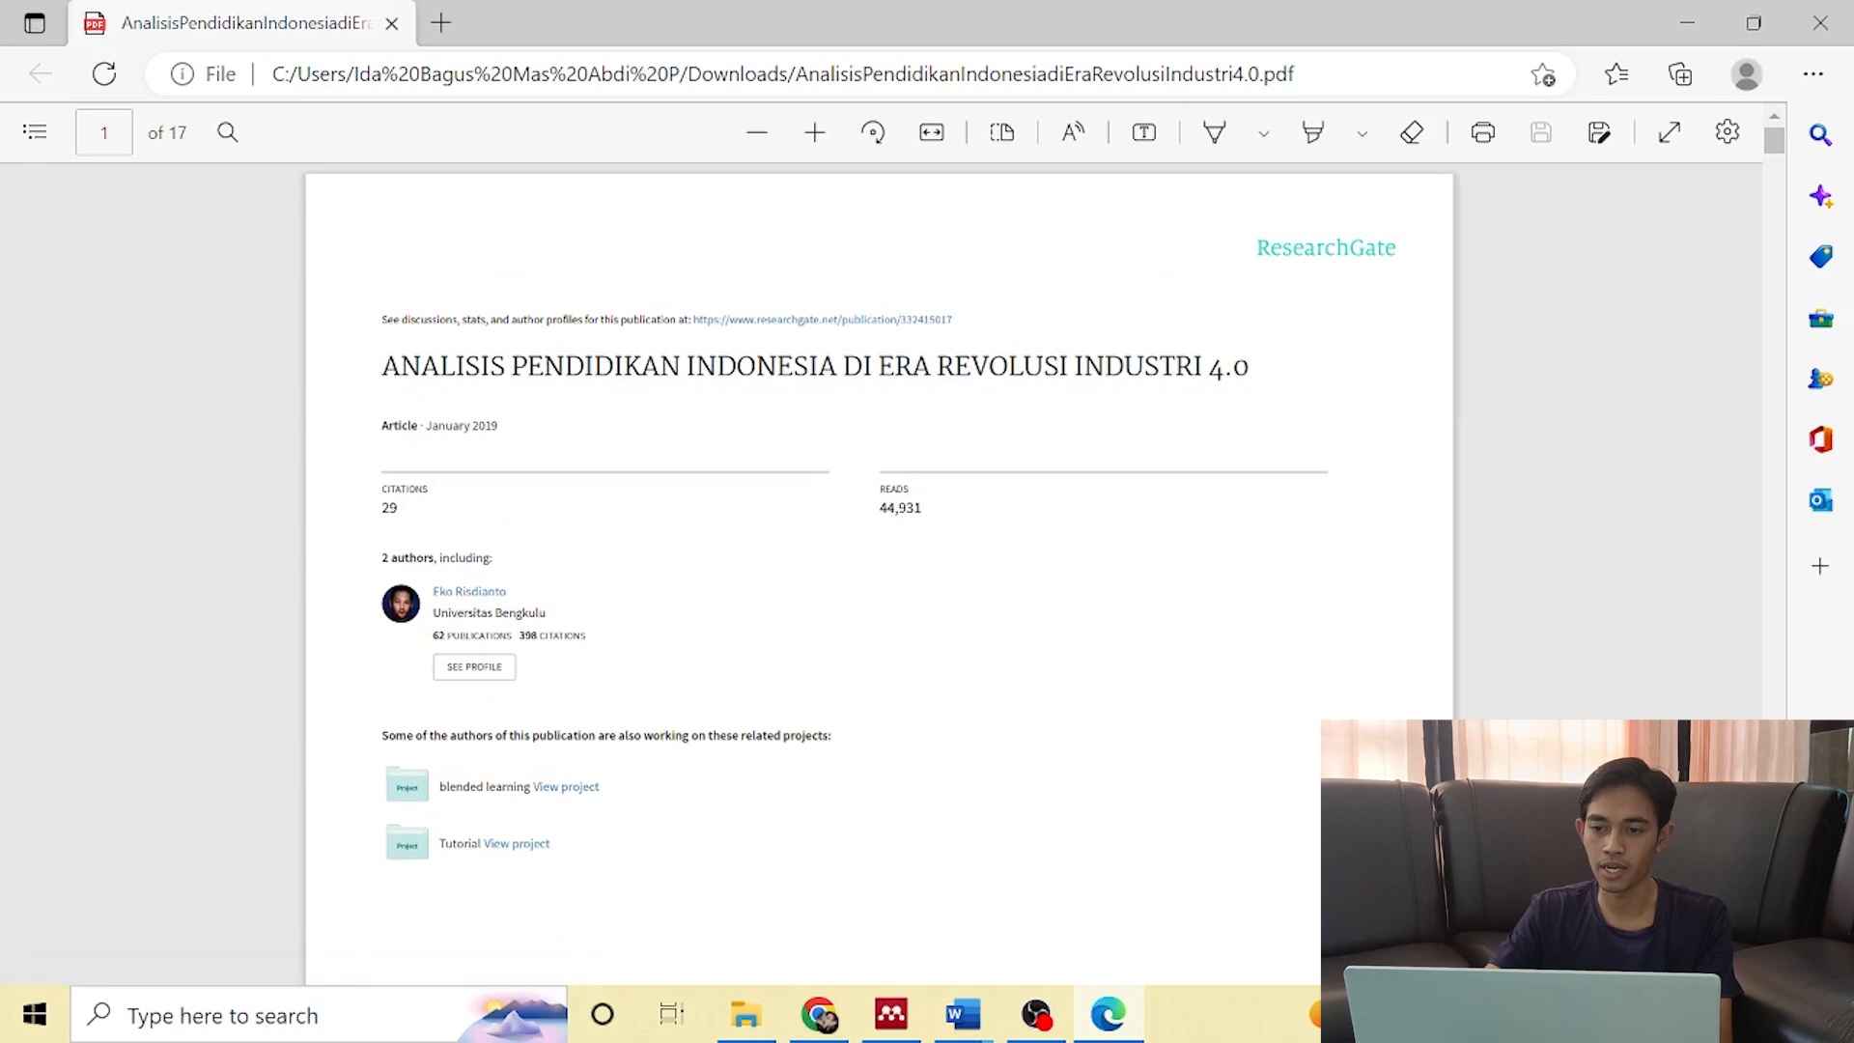
mouse_move(962, 1013)
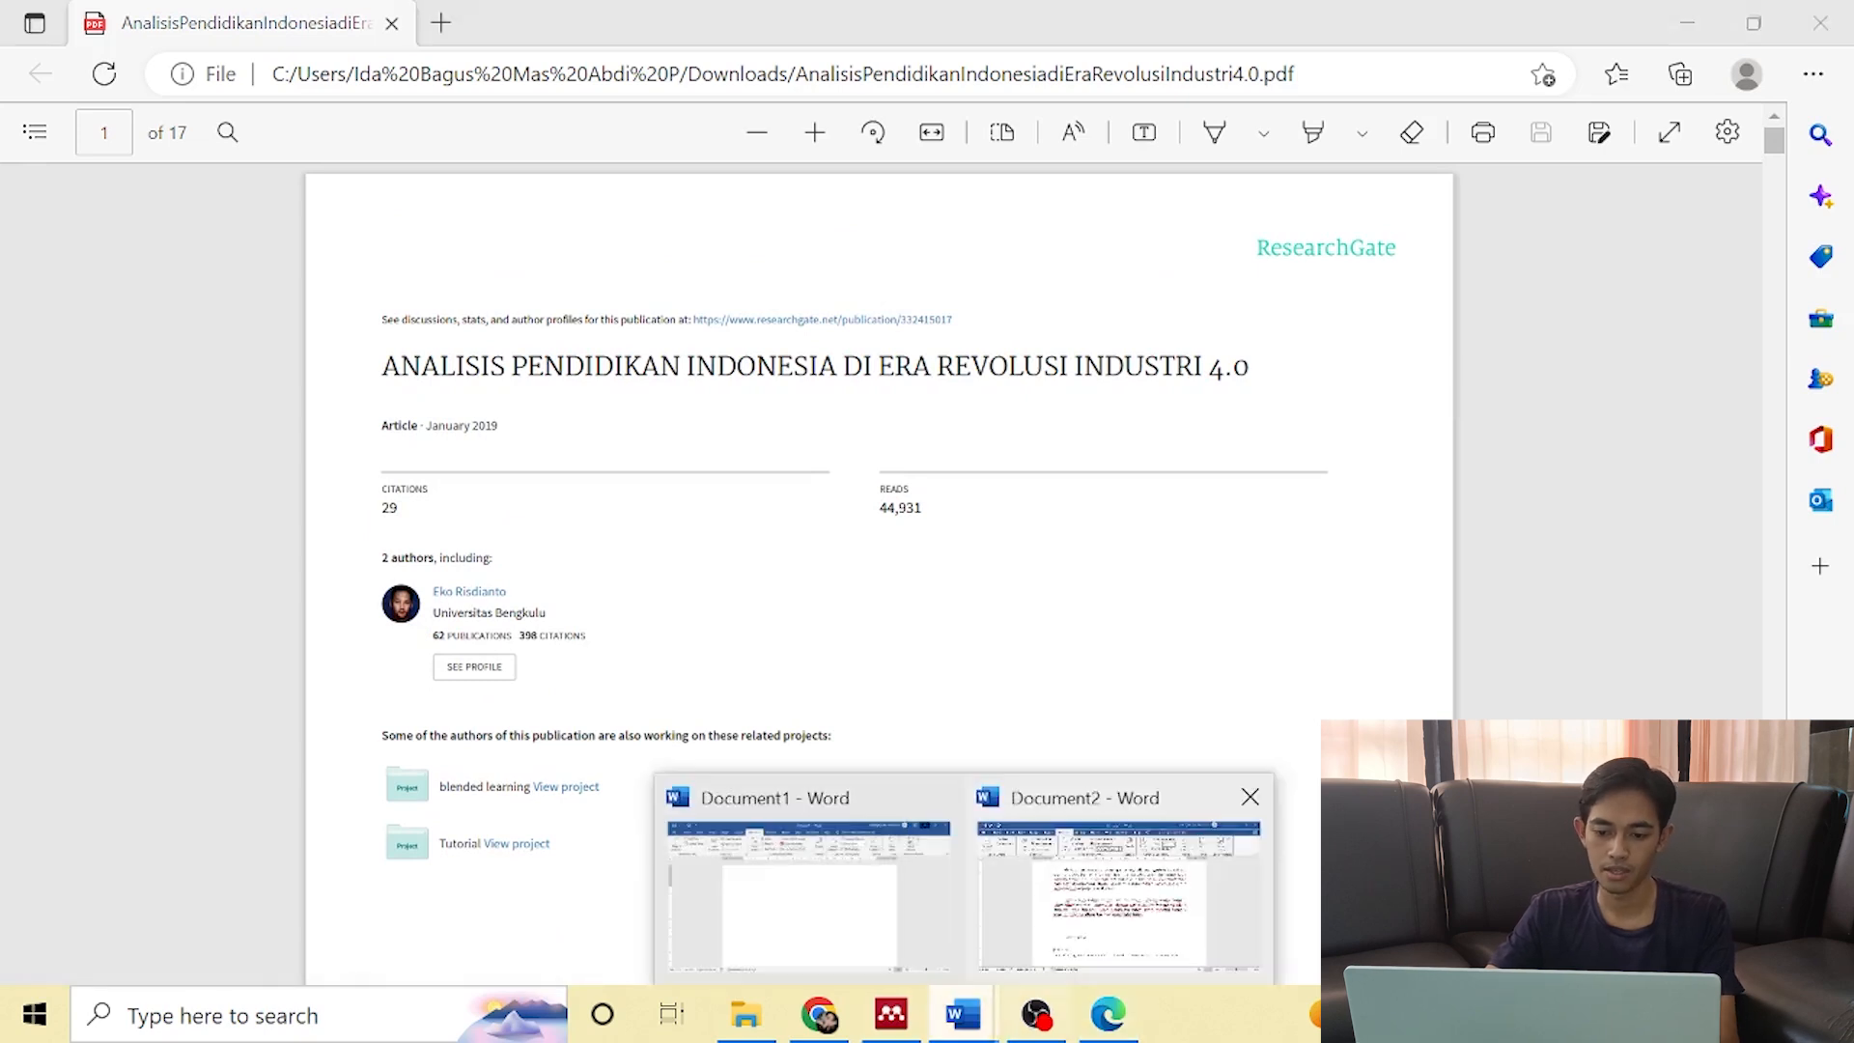
click(1126, 869)
text(Research Gate)
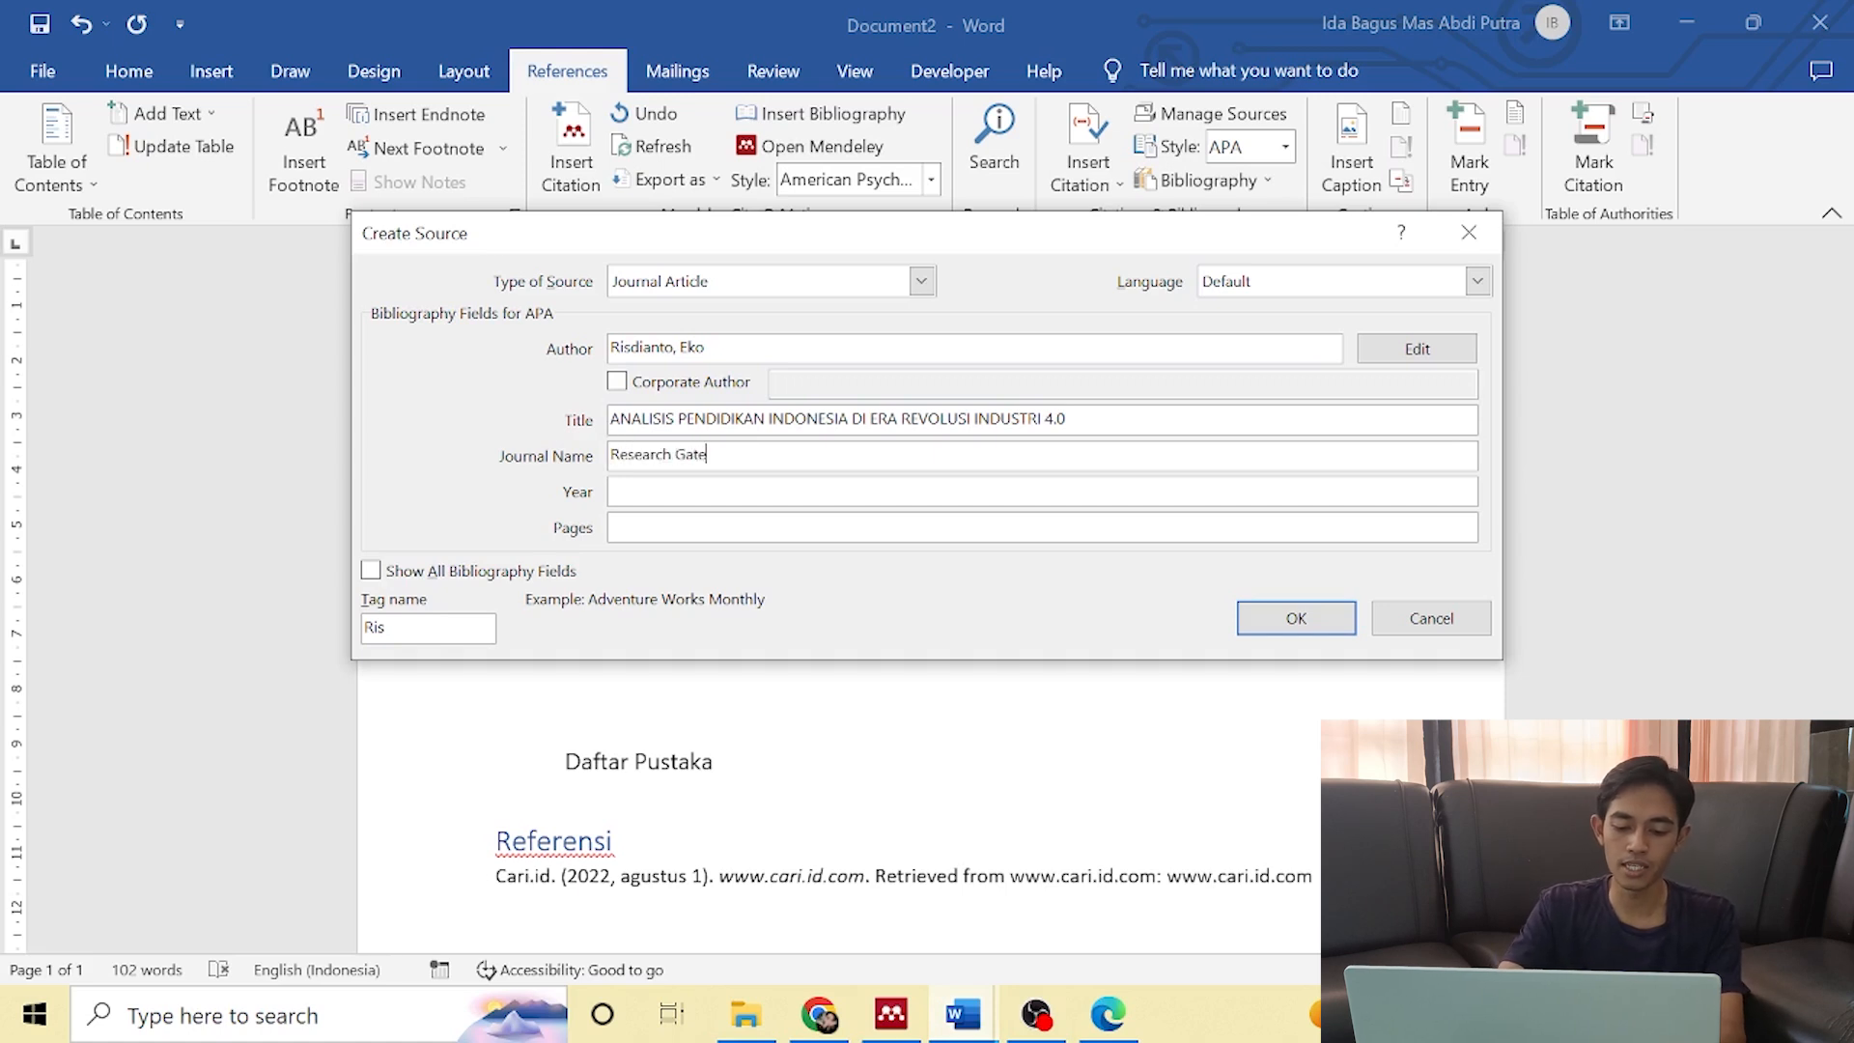
Set the source's year to 2019 and pages to 1, and insert it as a citation.
key(Tab)
text(2019)
key(Tab)
text(1)
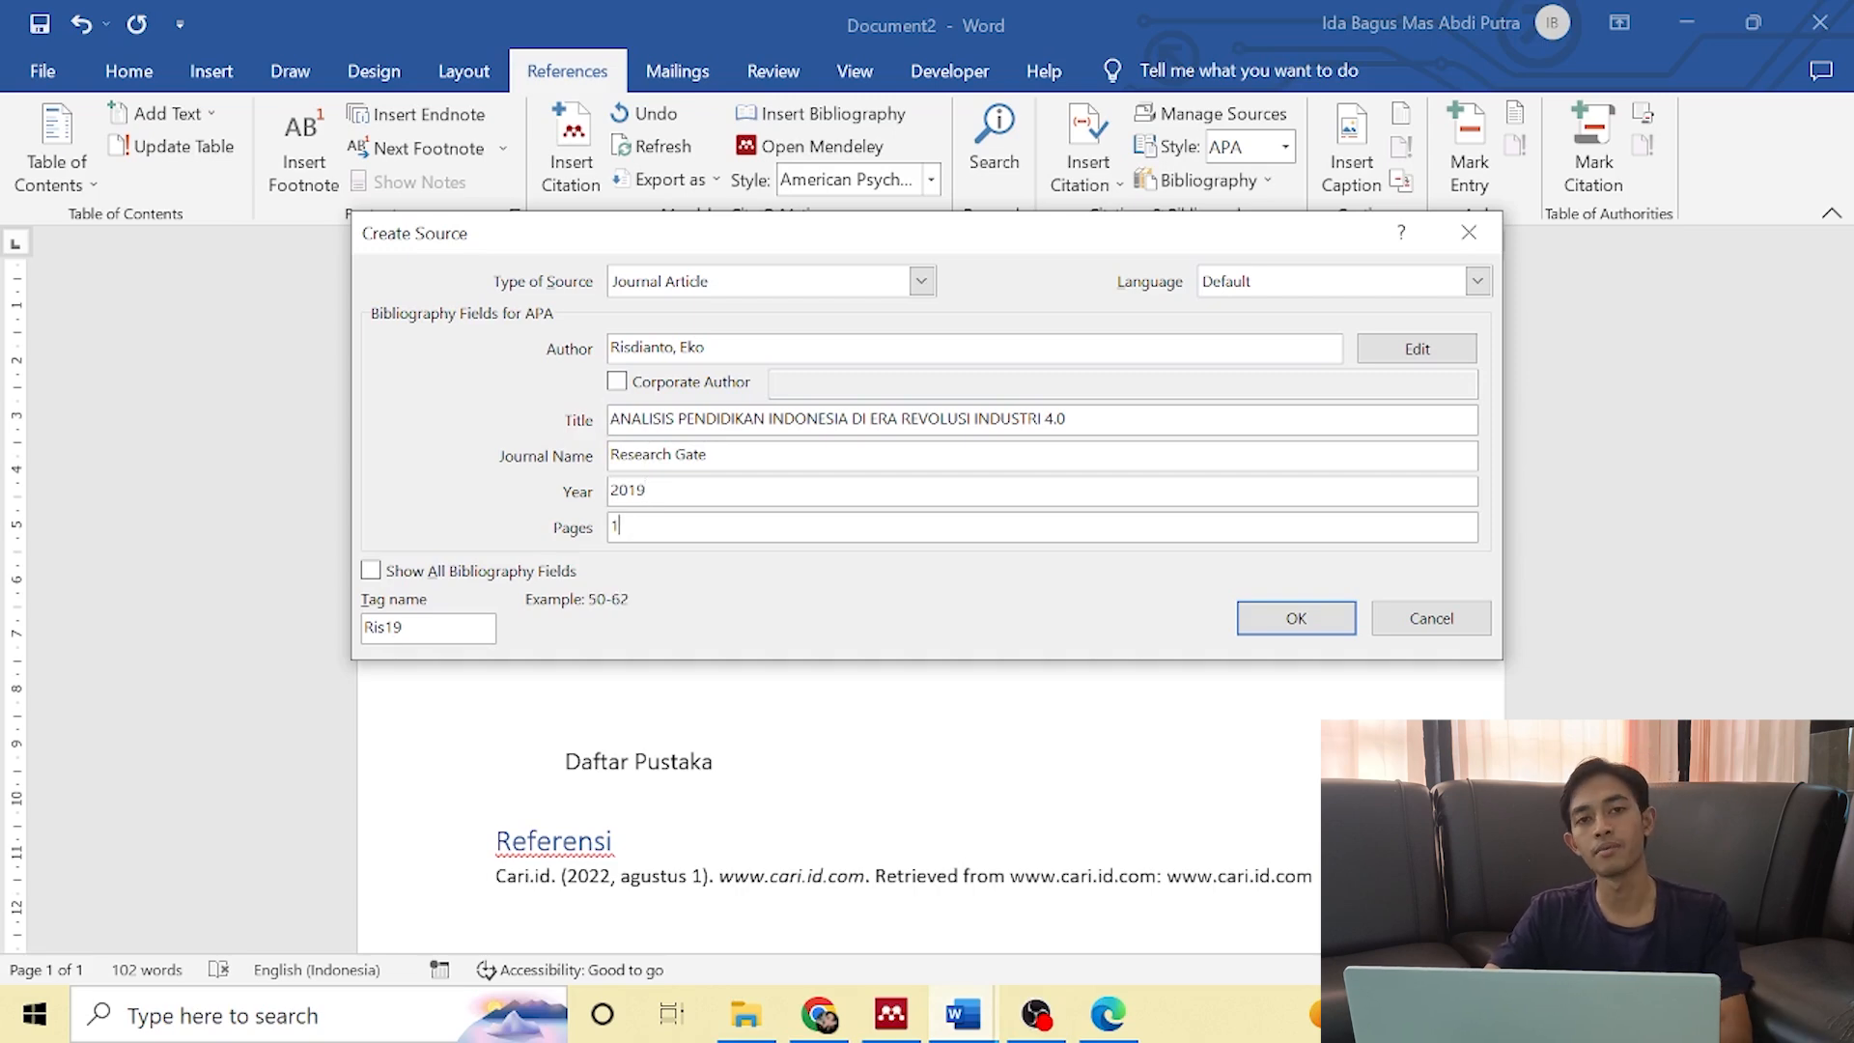
key(Return)
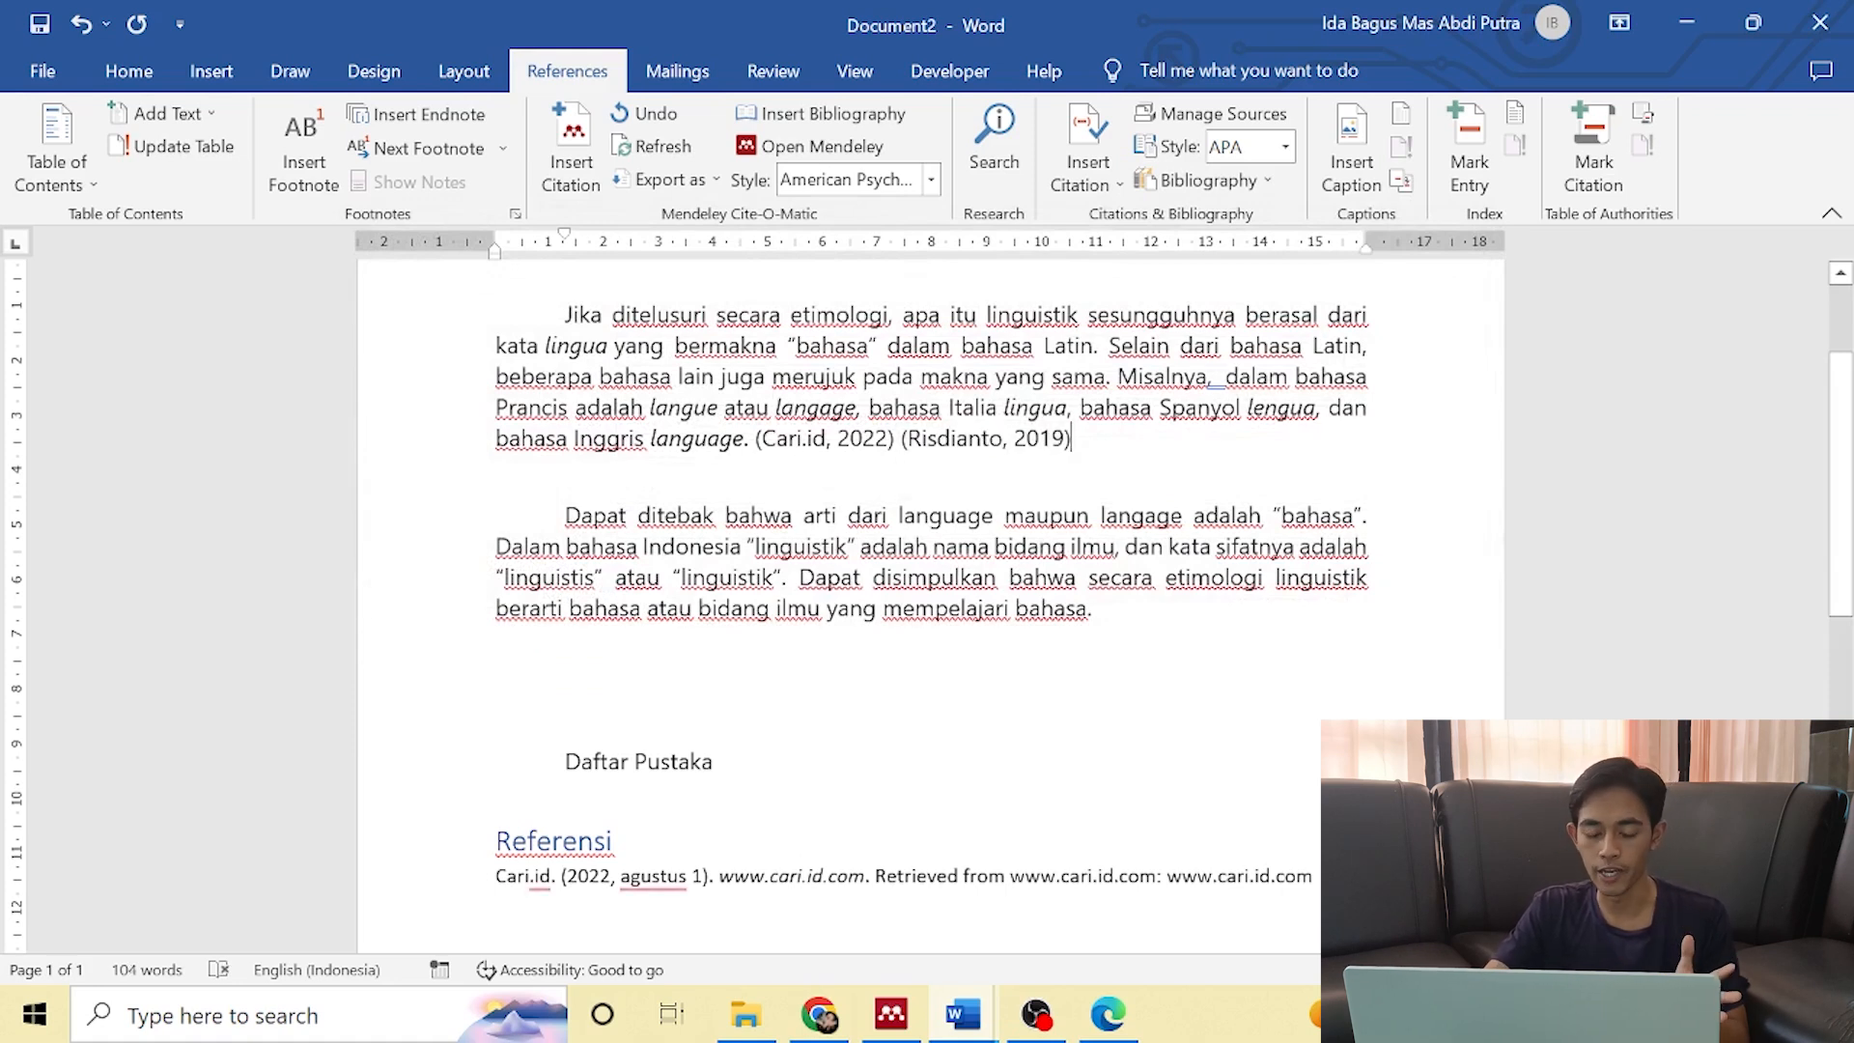
Insert a built-in Bibliography of the cited sources in the Referensi block under Daftar Pustaka.
scroll(930, 605, down, 1)
drag(1071, 401, 753, 372)
click(566, 613)
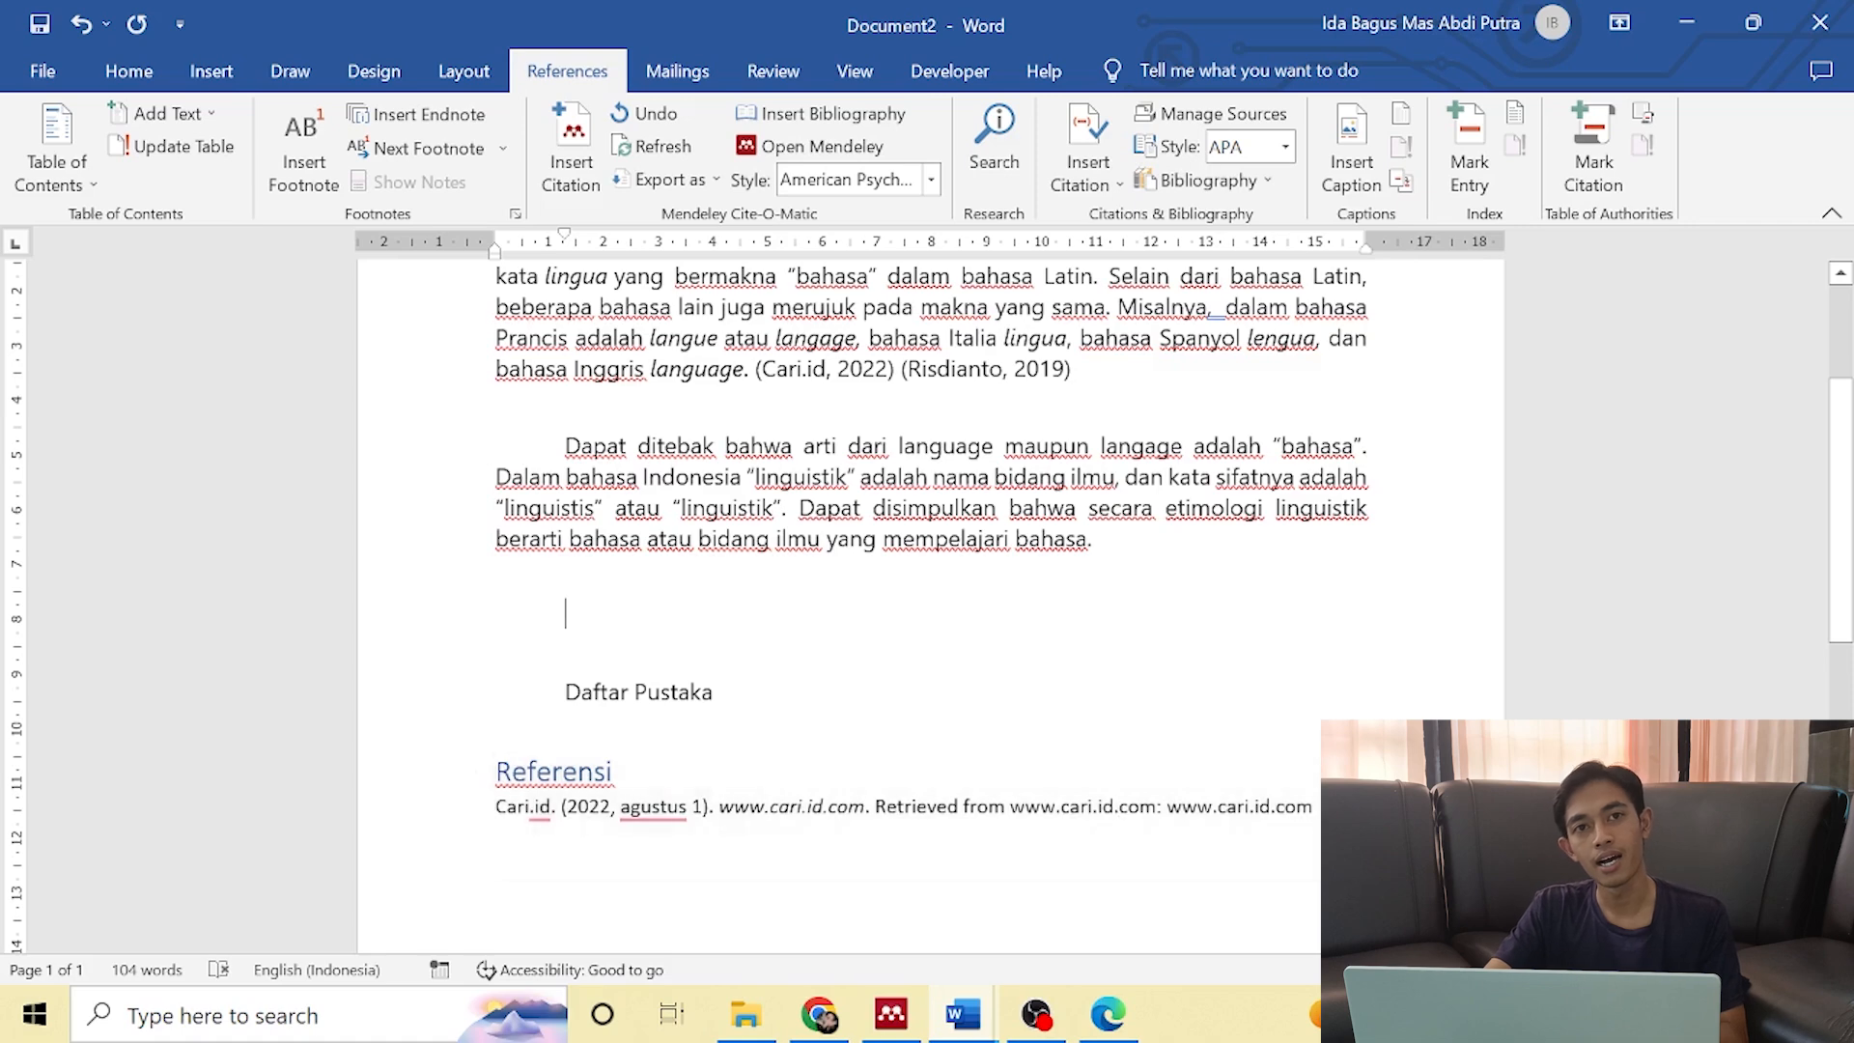
click(906, 807)
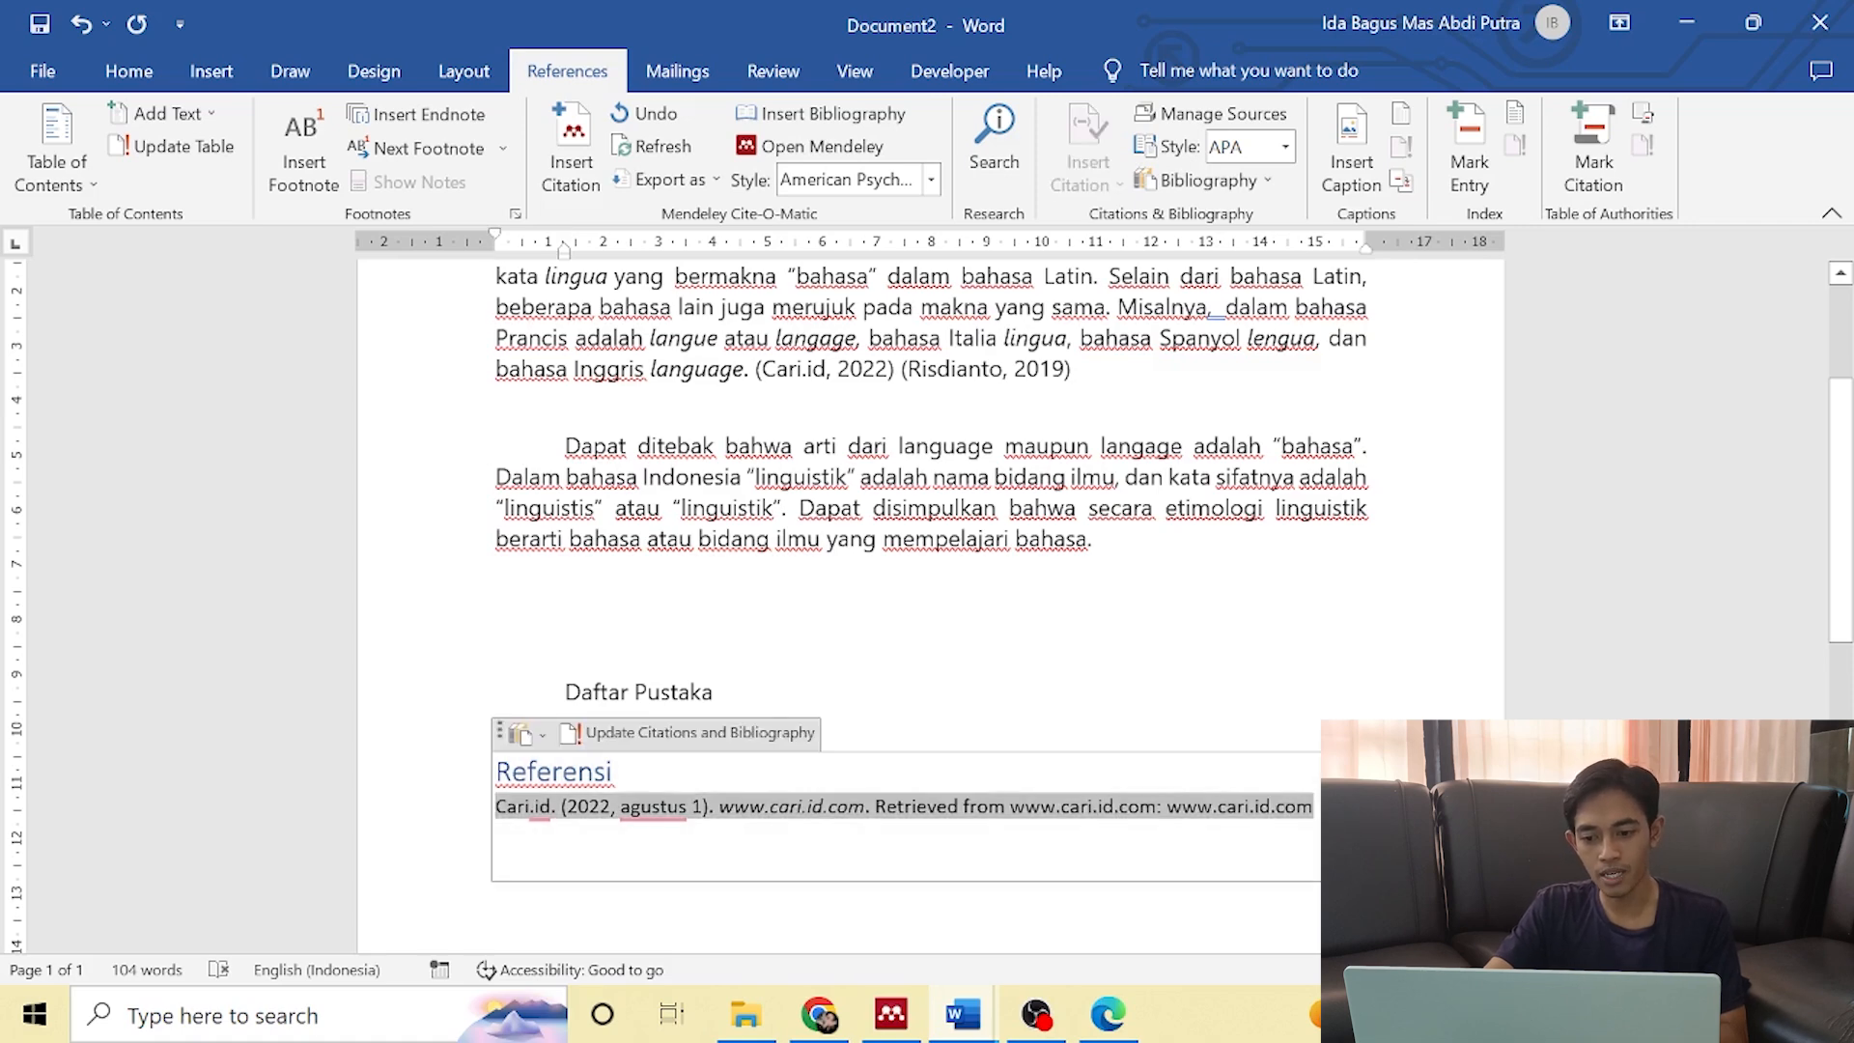
click(1200, 180)
click(1351, 319)
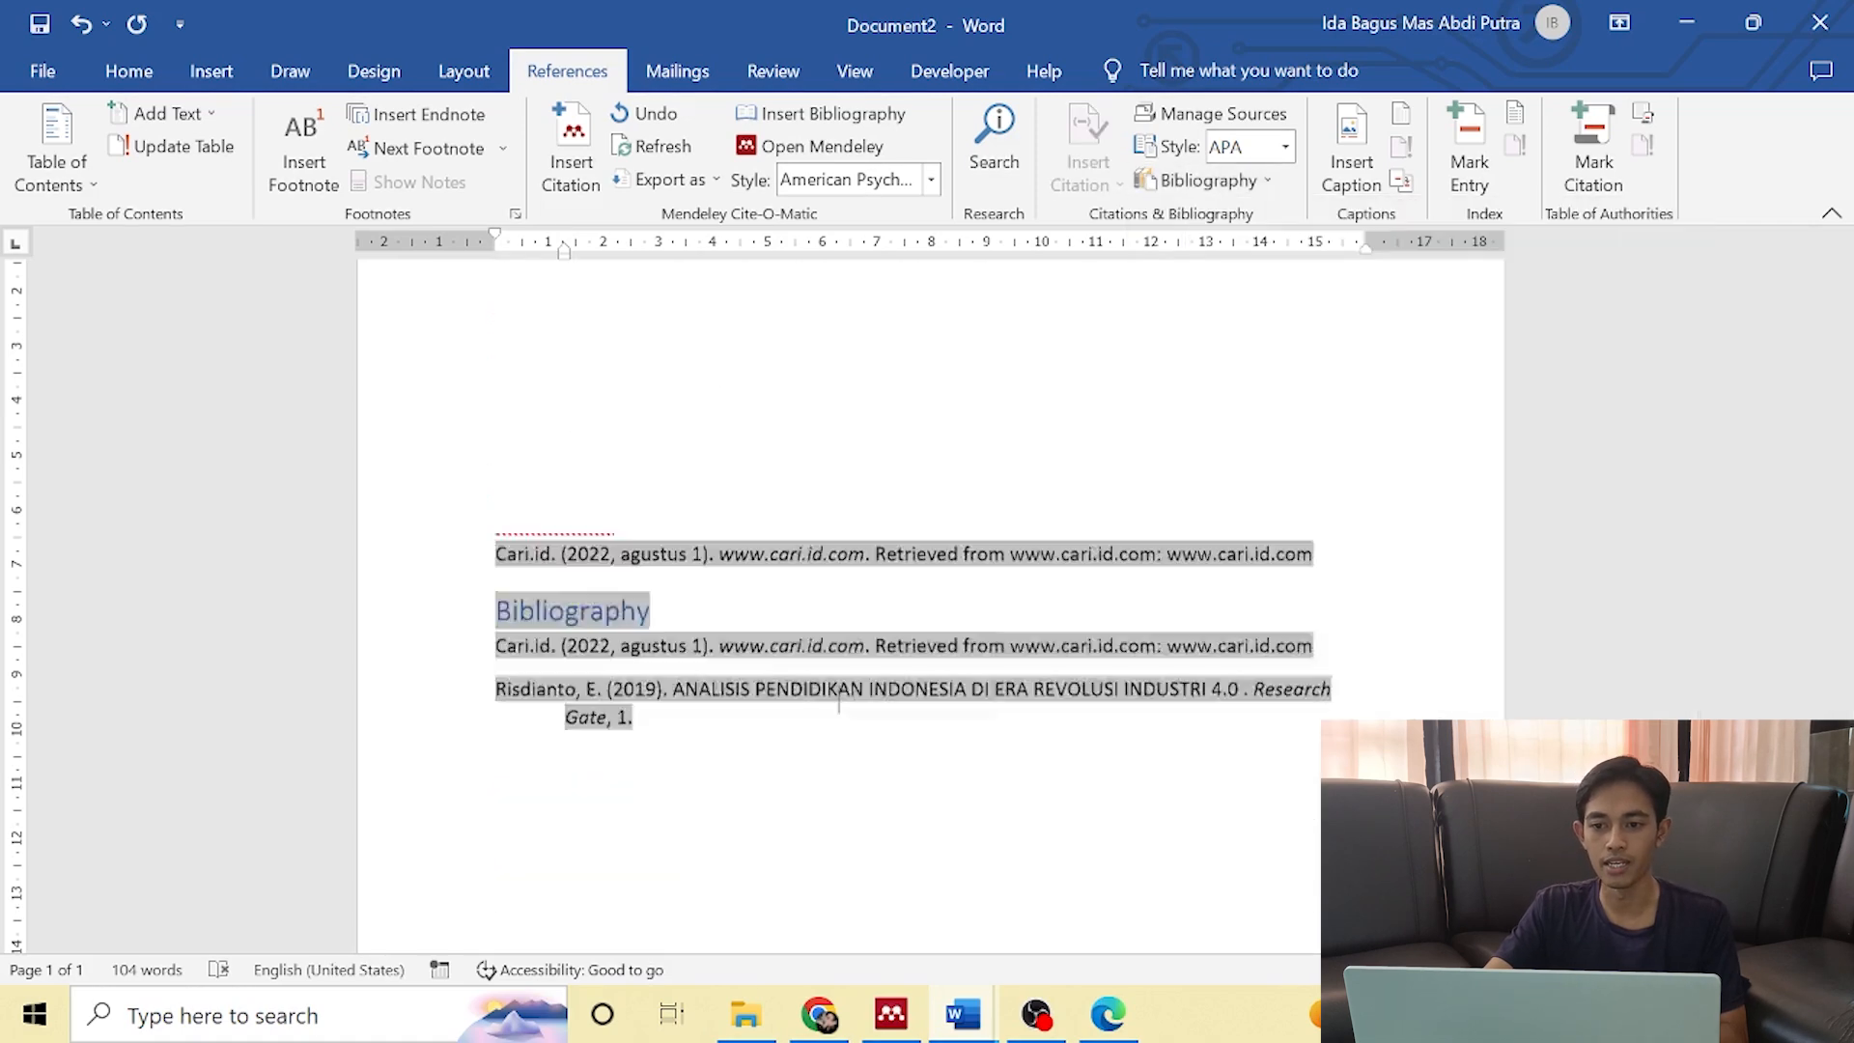
scroll(930, 607, up, 4)
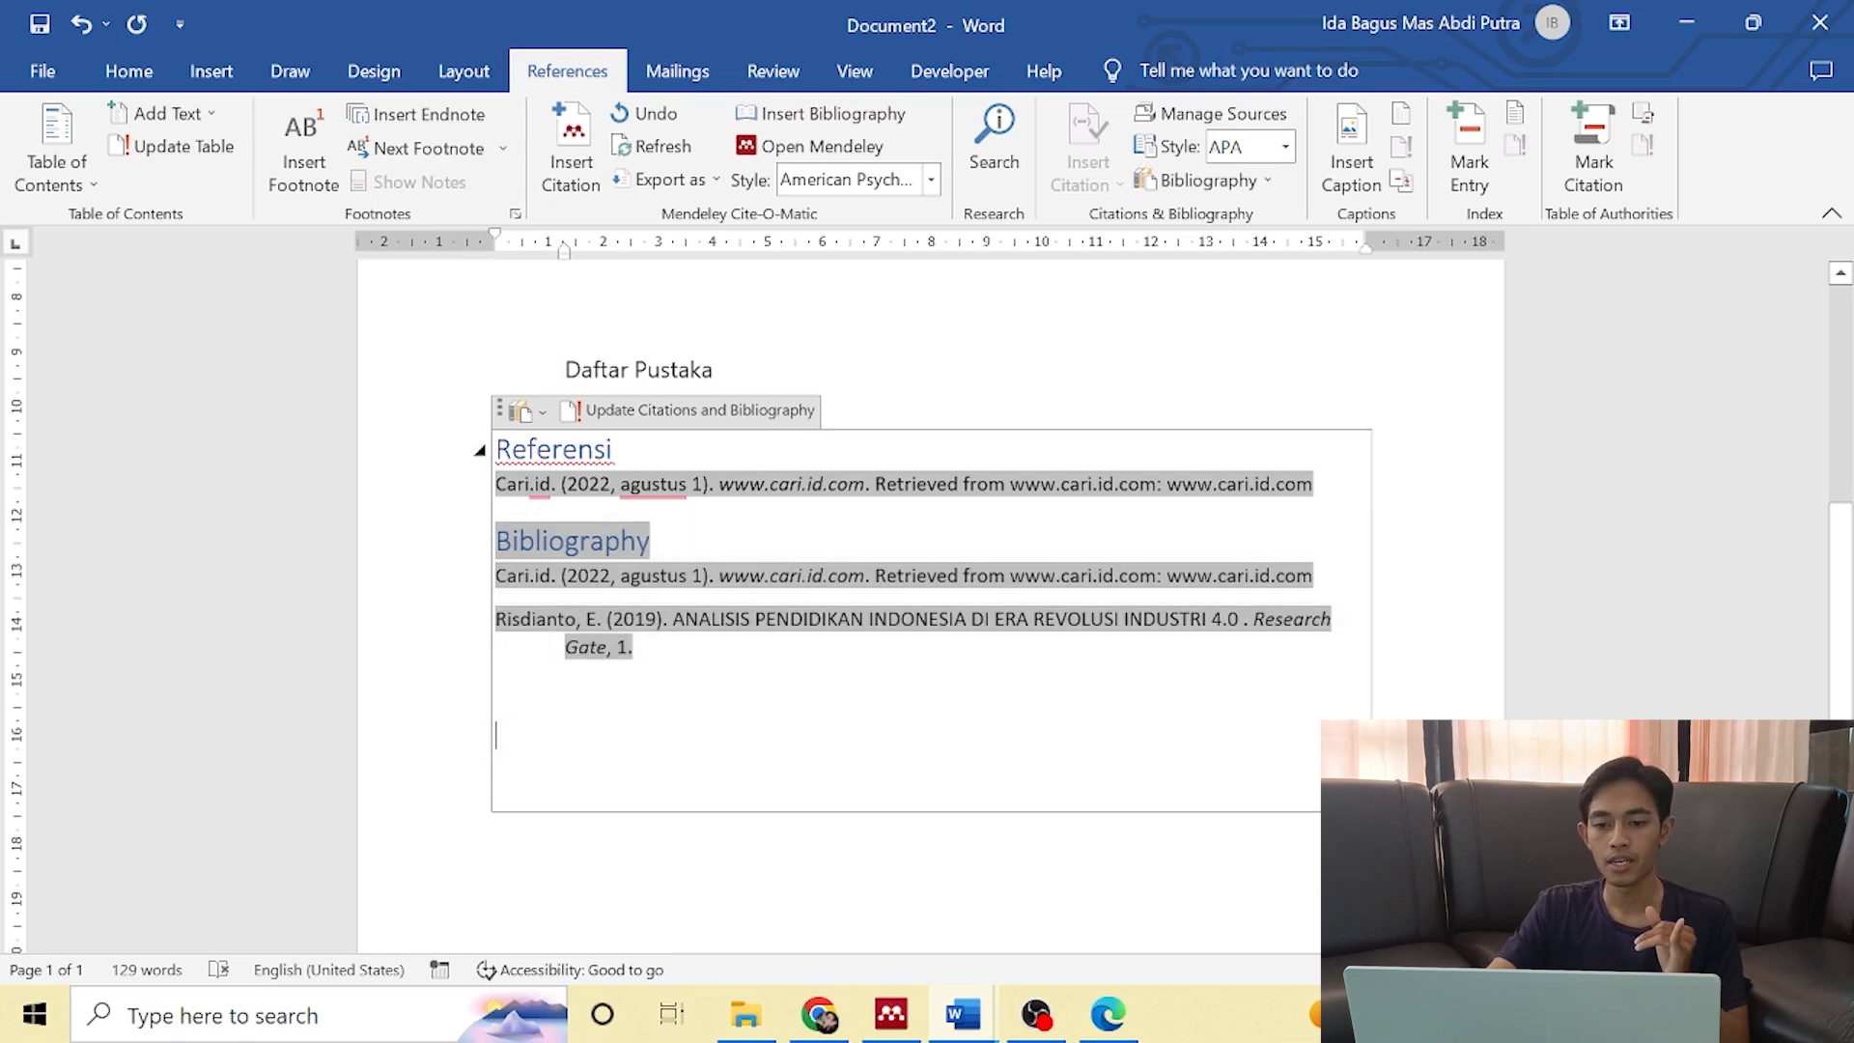
scroll(927, 579, up, 1)
scroll(927, 579, up, 1)
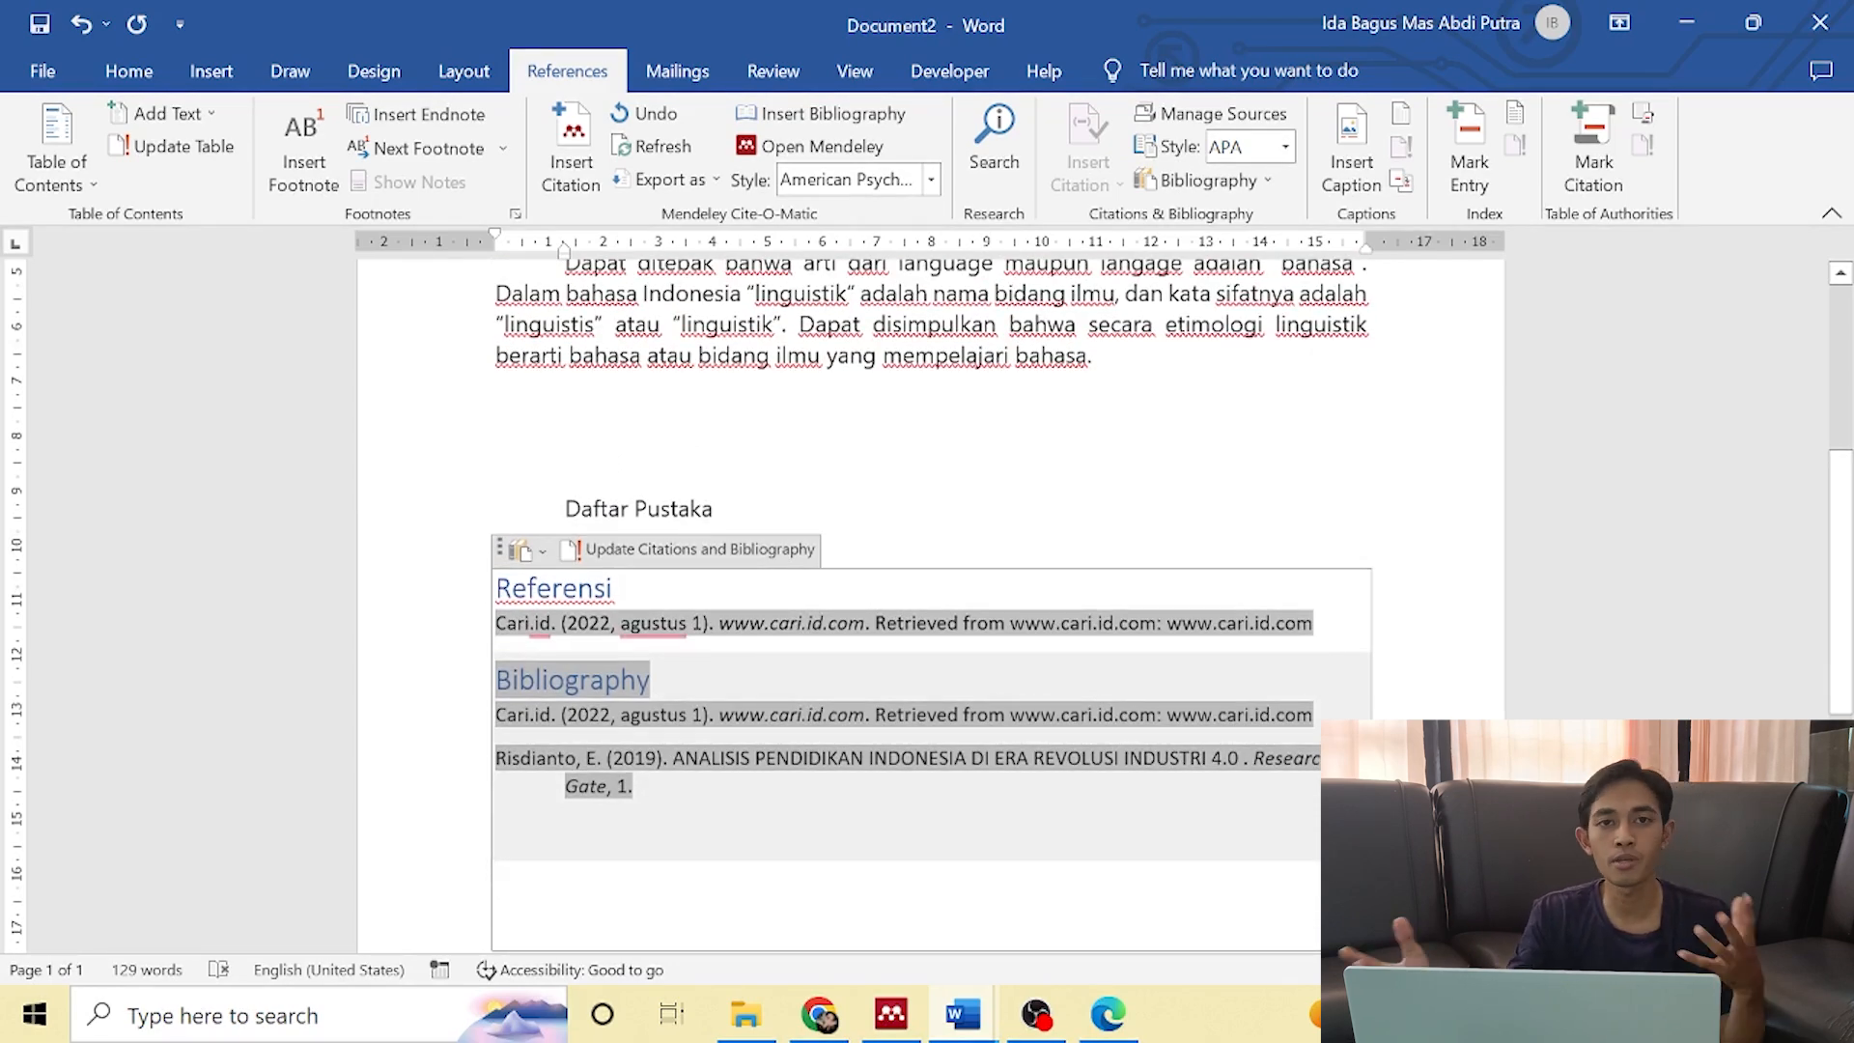
Delete the Daftar Pustaka heading together with the Referensi and Bibliography lists below it.
scroll(927, 579, down, 3)
drag(500, 717, 541, 303)
scroll(541, 303, up, 3)
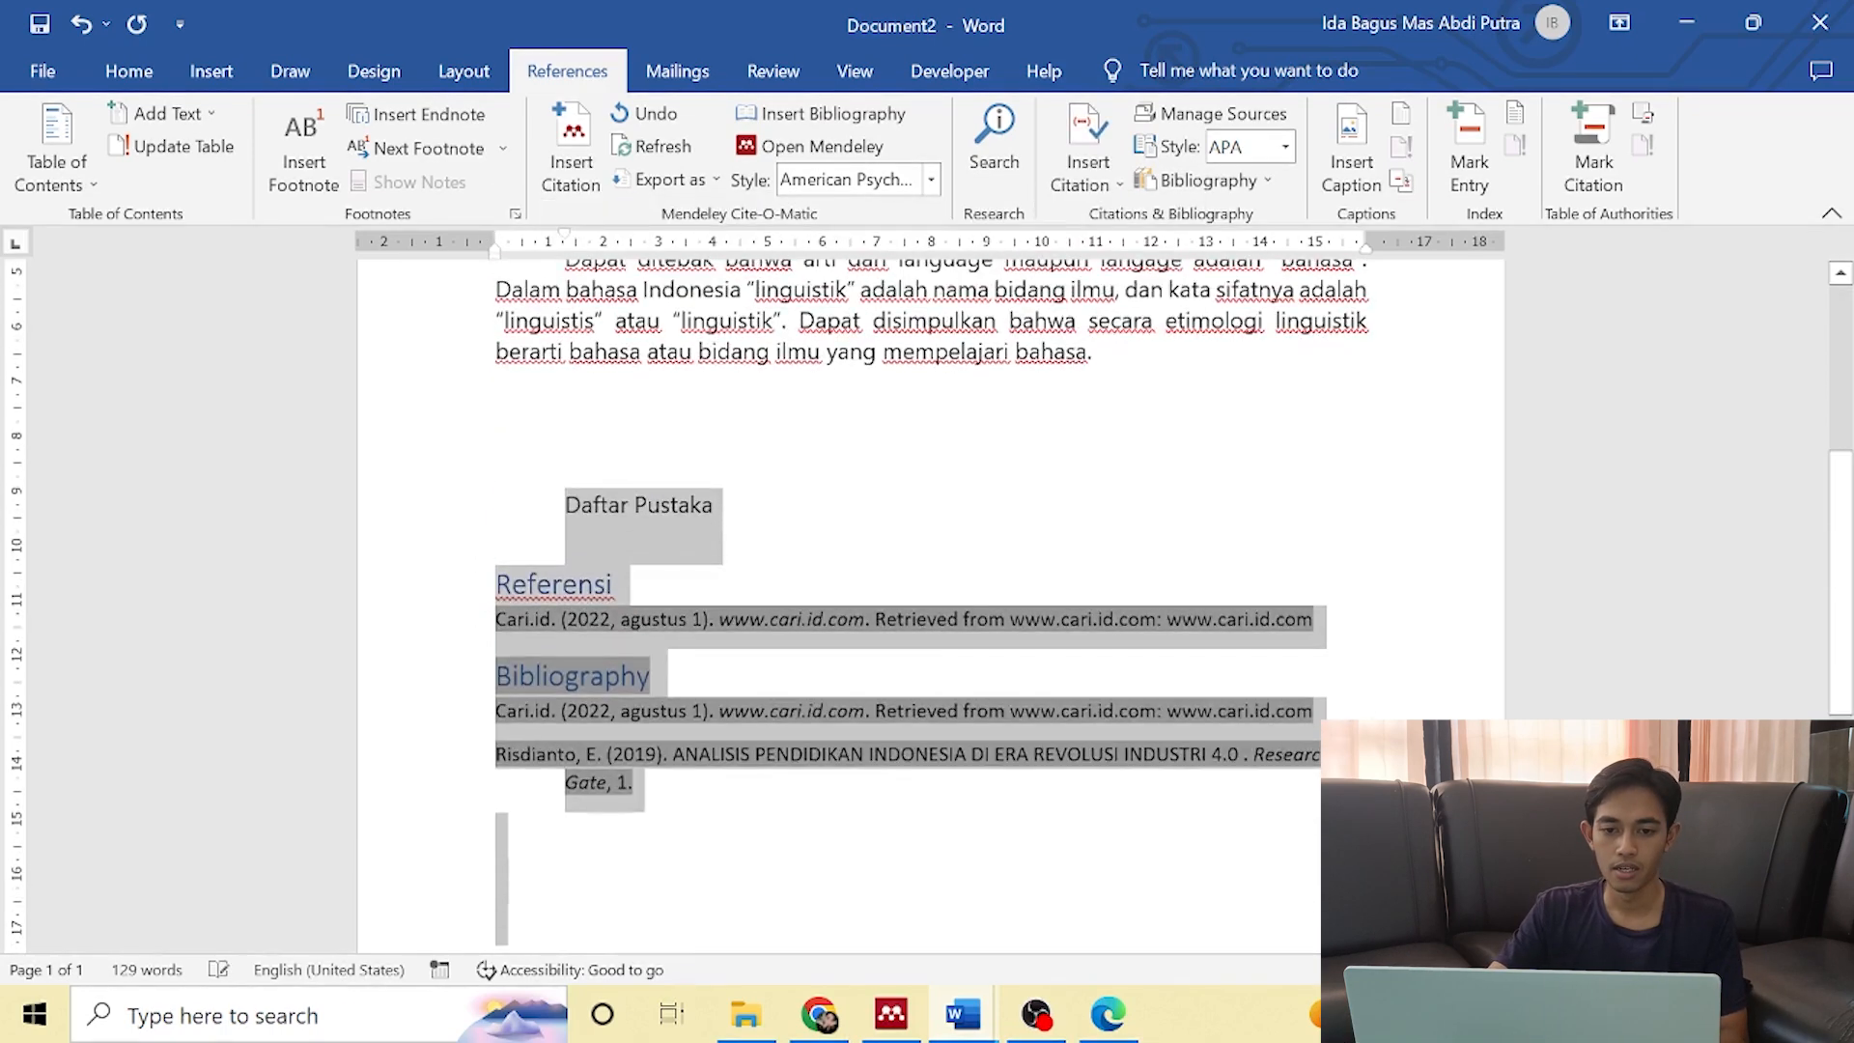
scroll(927, 599, up, 2)
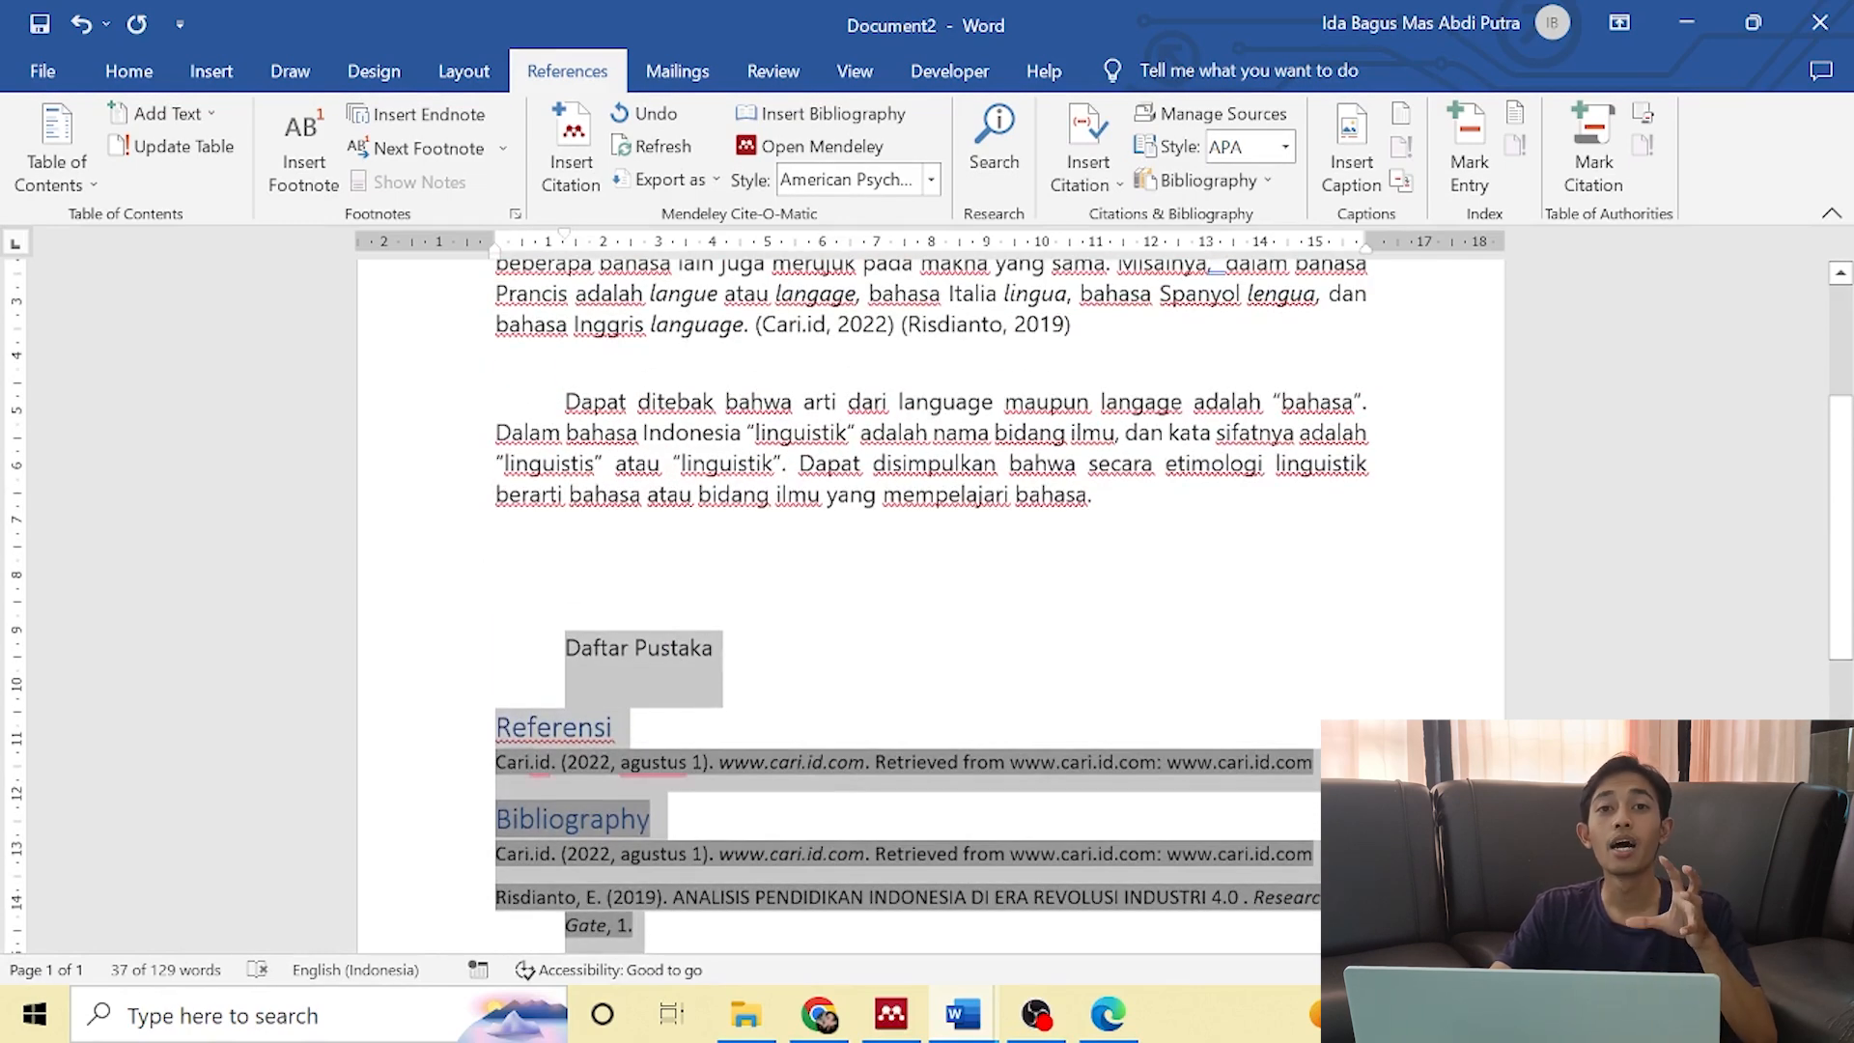
scroll(927, 598, down, 1)
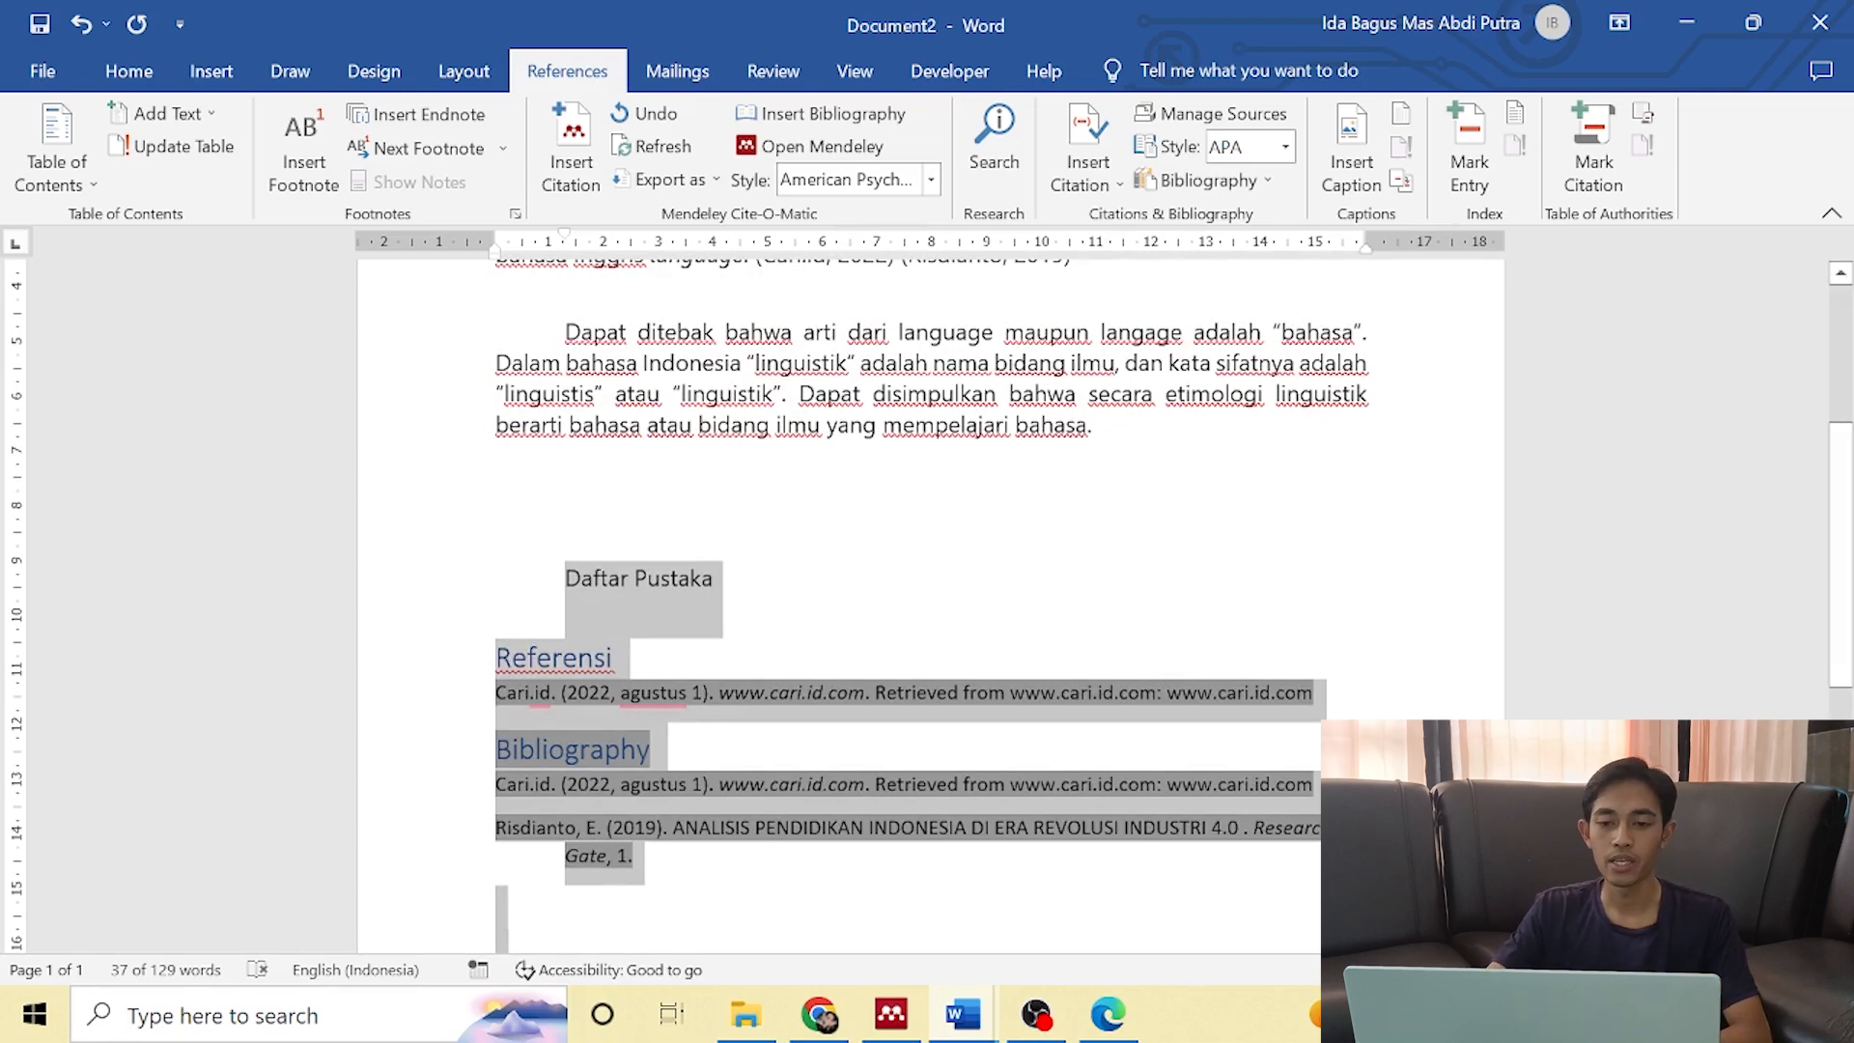
key(Delete)
scroll(927, 483, up, 2)
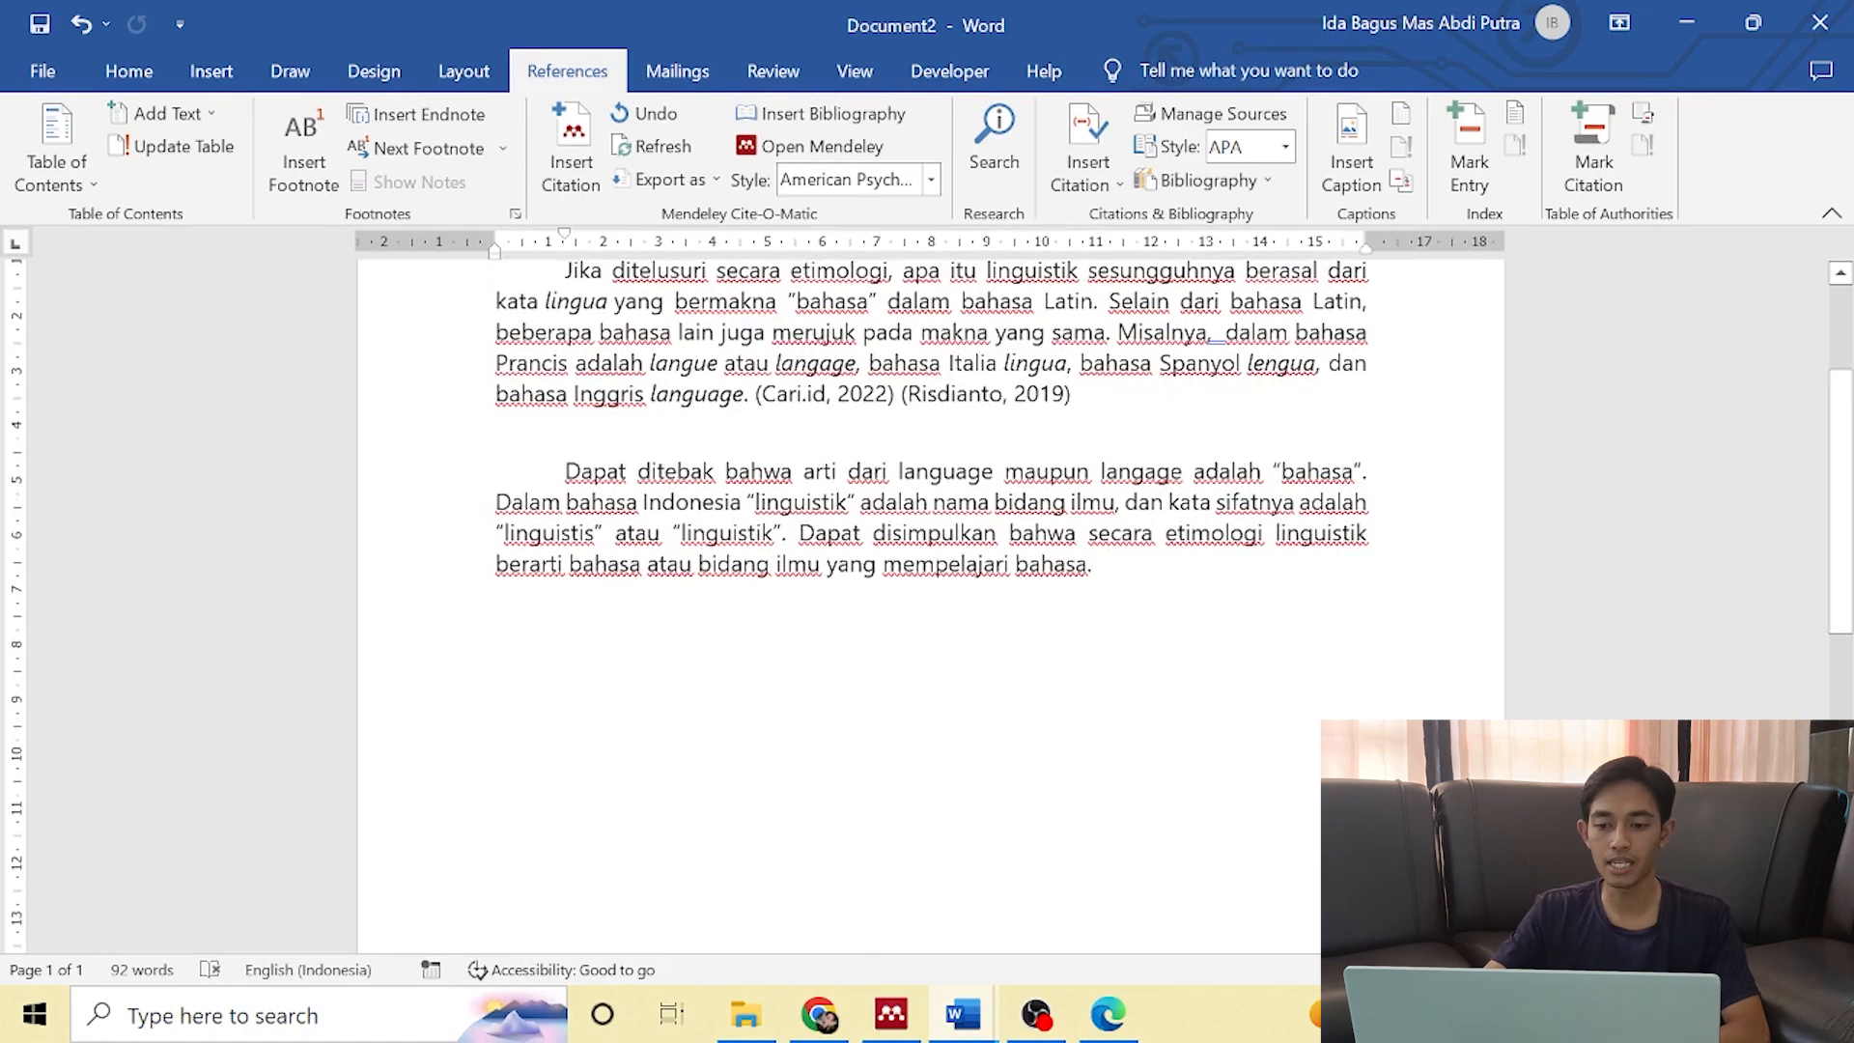
Place the cursor at the end of the last paragraph, and select Wikibuku's "Bahasa Indonesia/Grafem" in the Mendeley Desktop library.
drag(1100, 603, 565, 471)
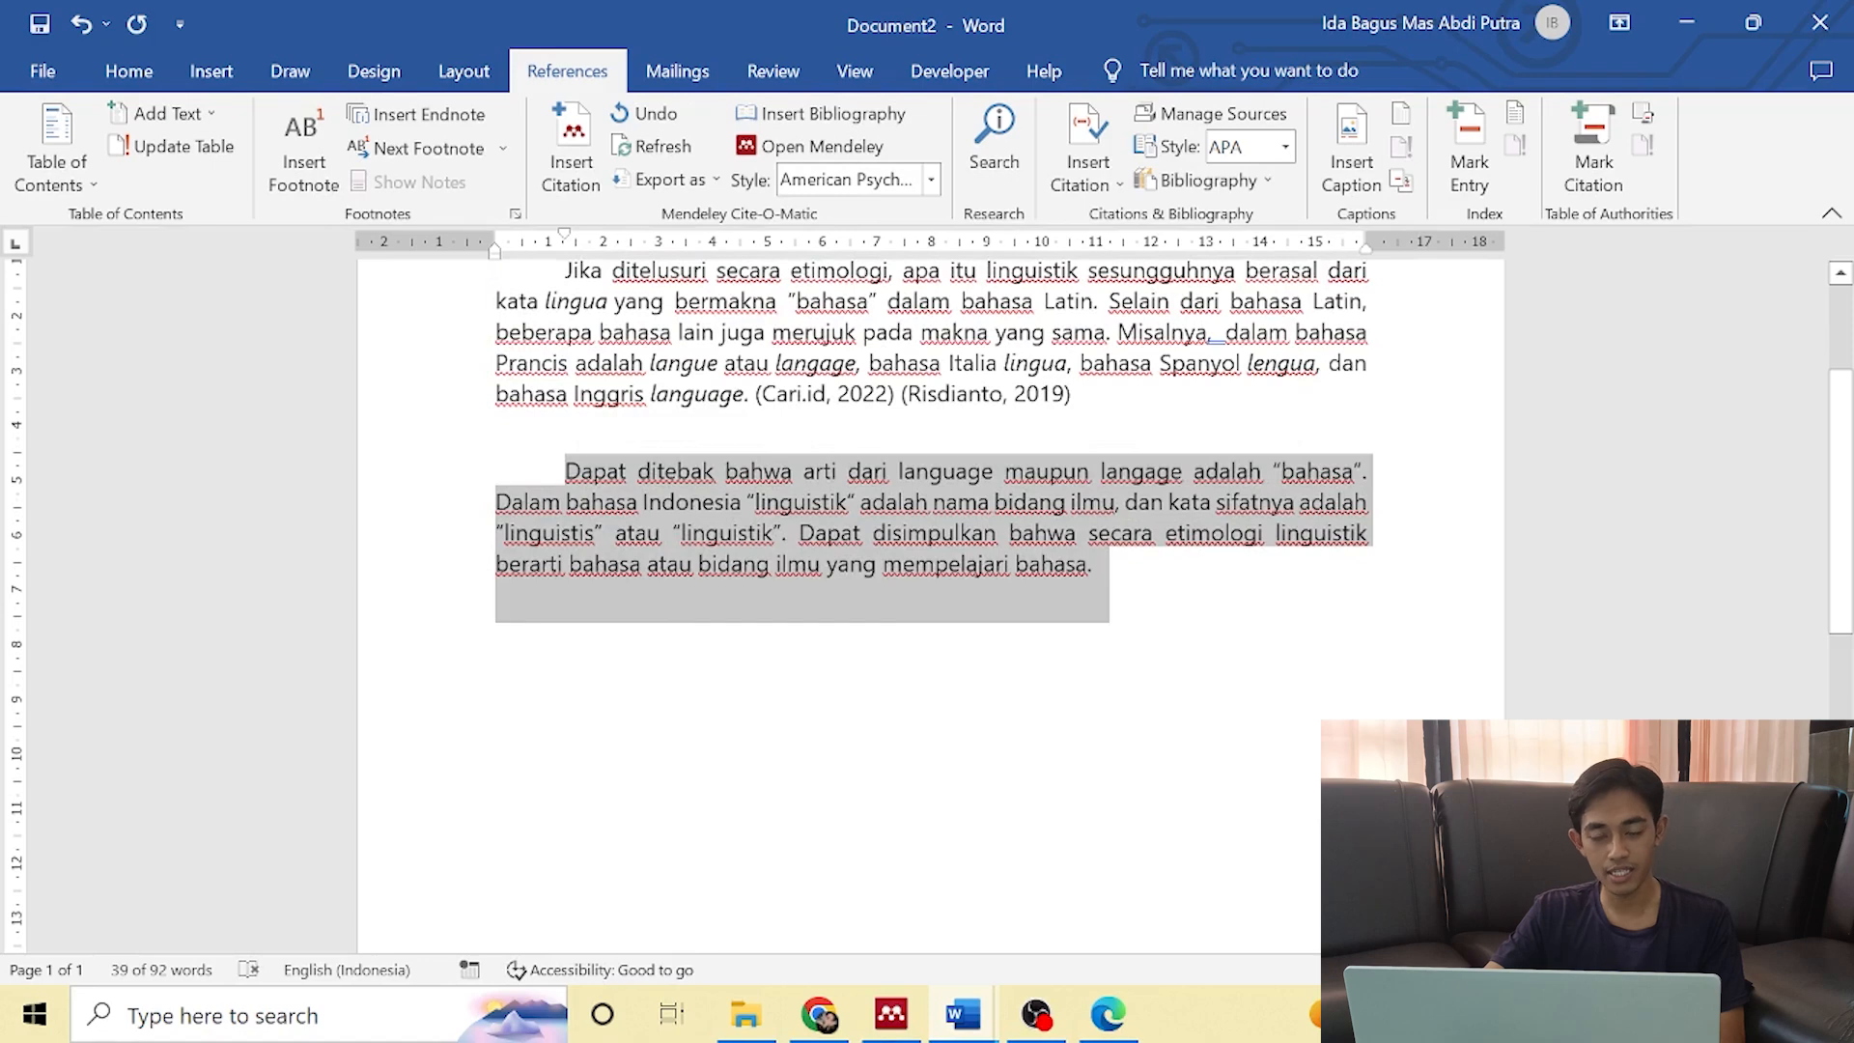
click(1099, 566)
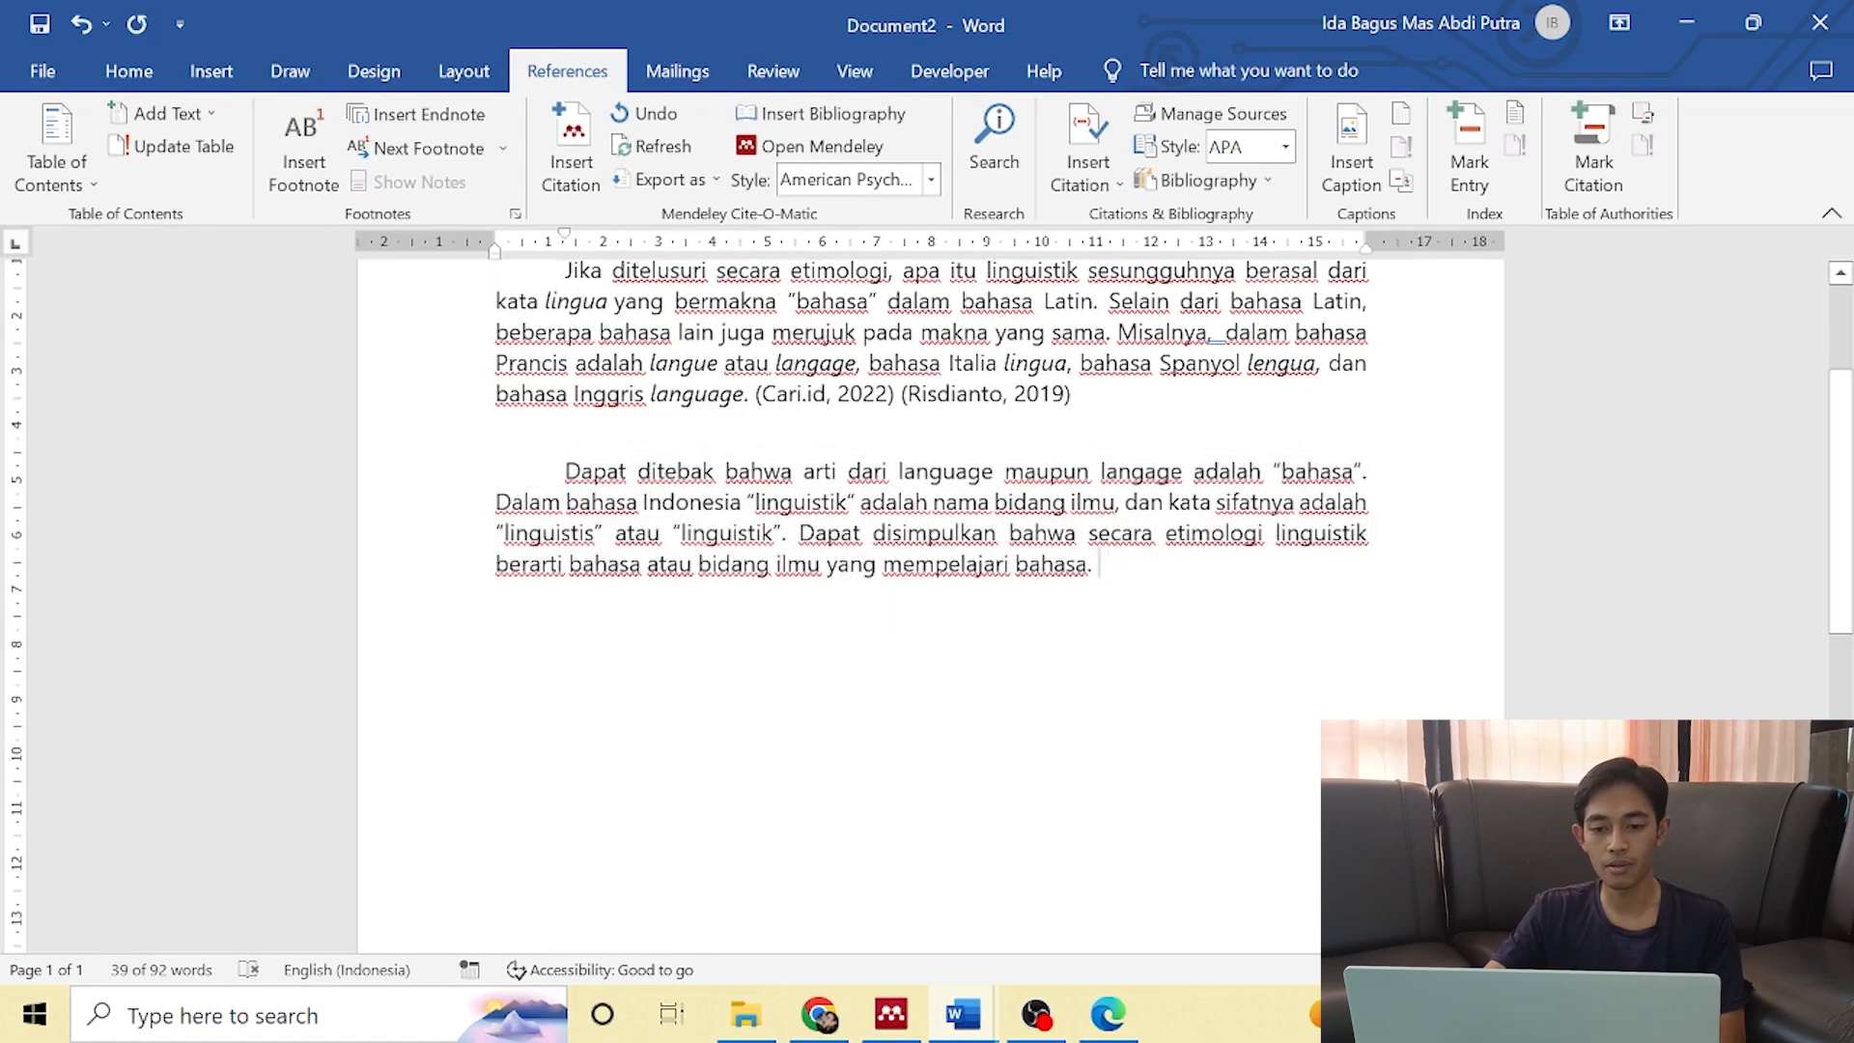
click(890, 1013)
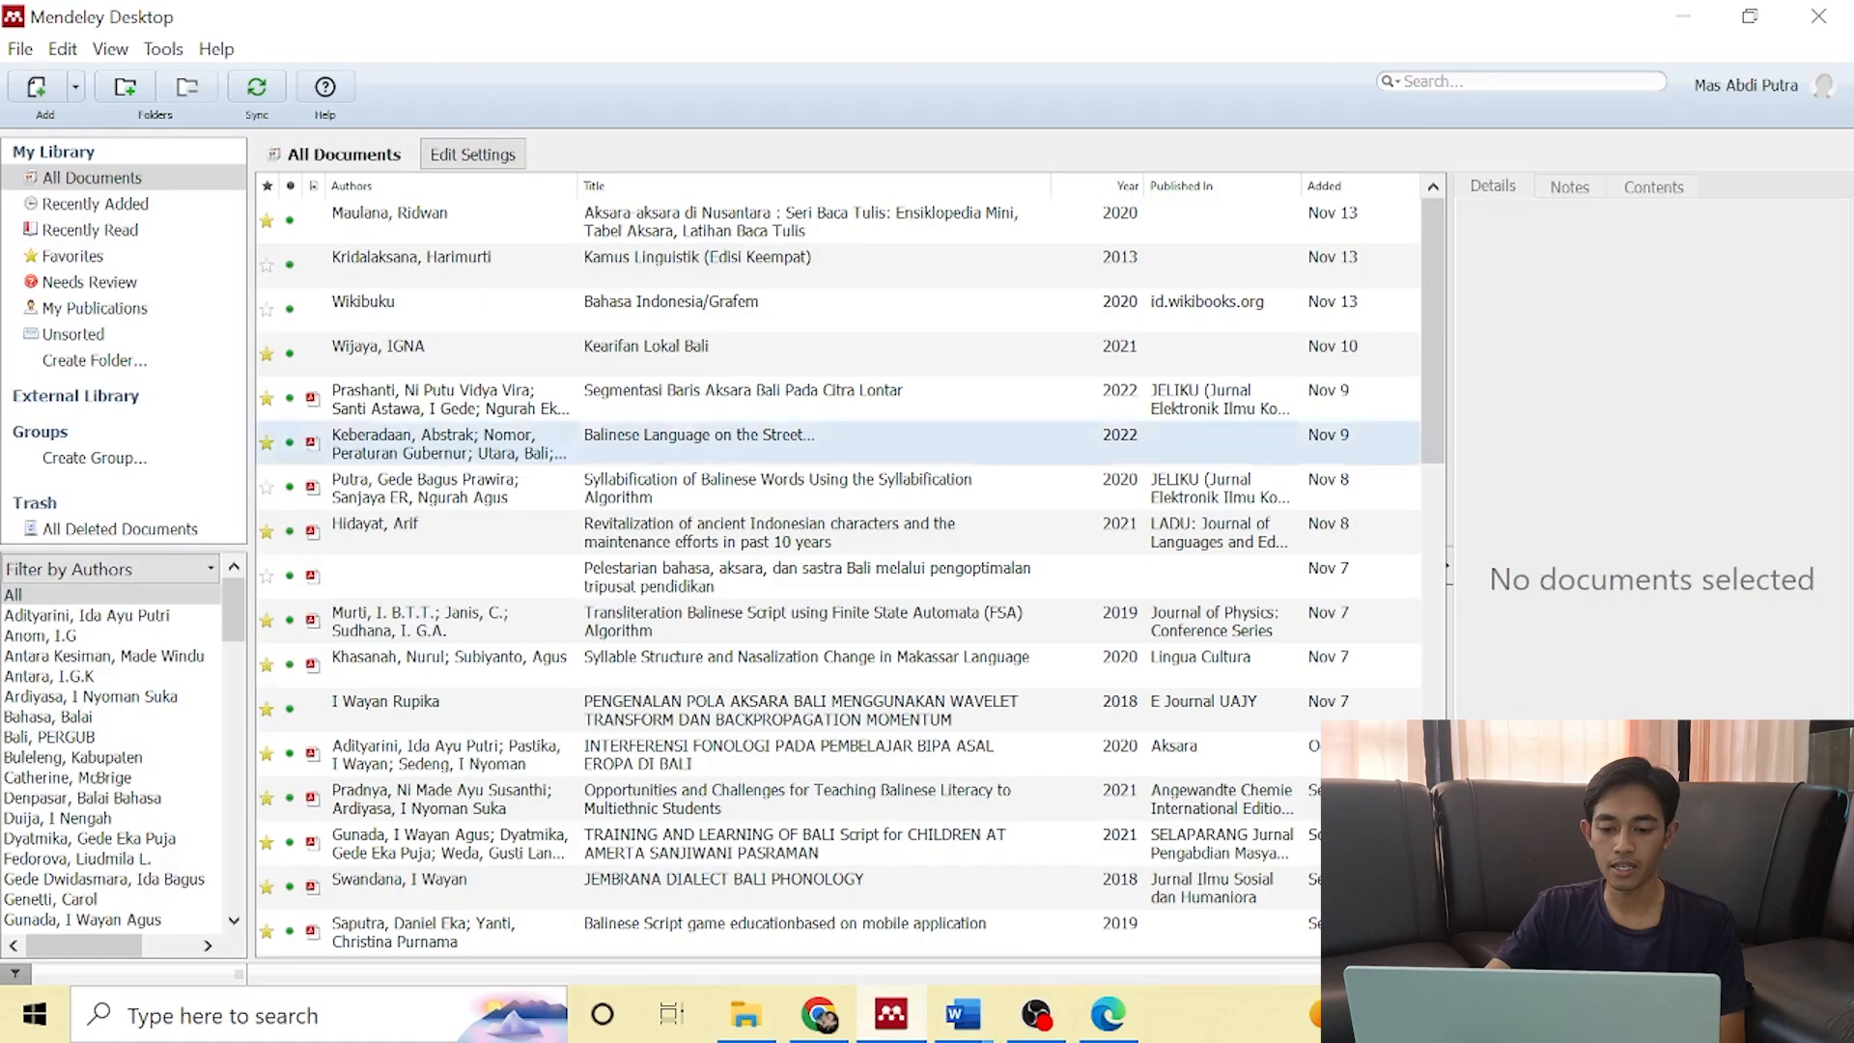
scroll(840, 579, down, 10)
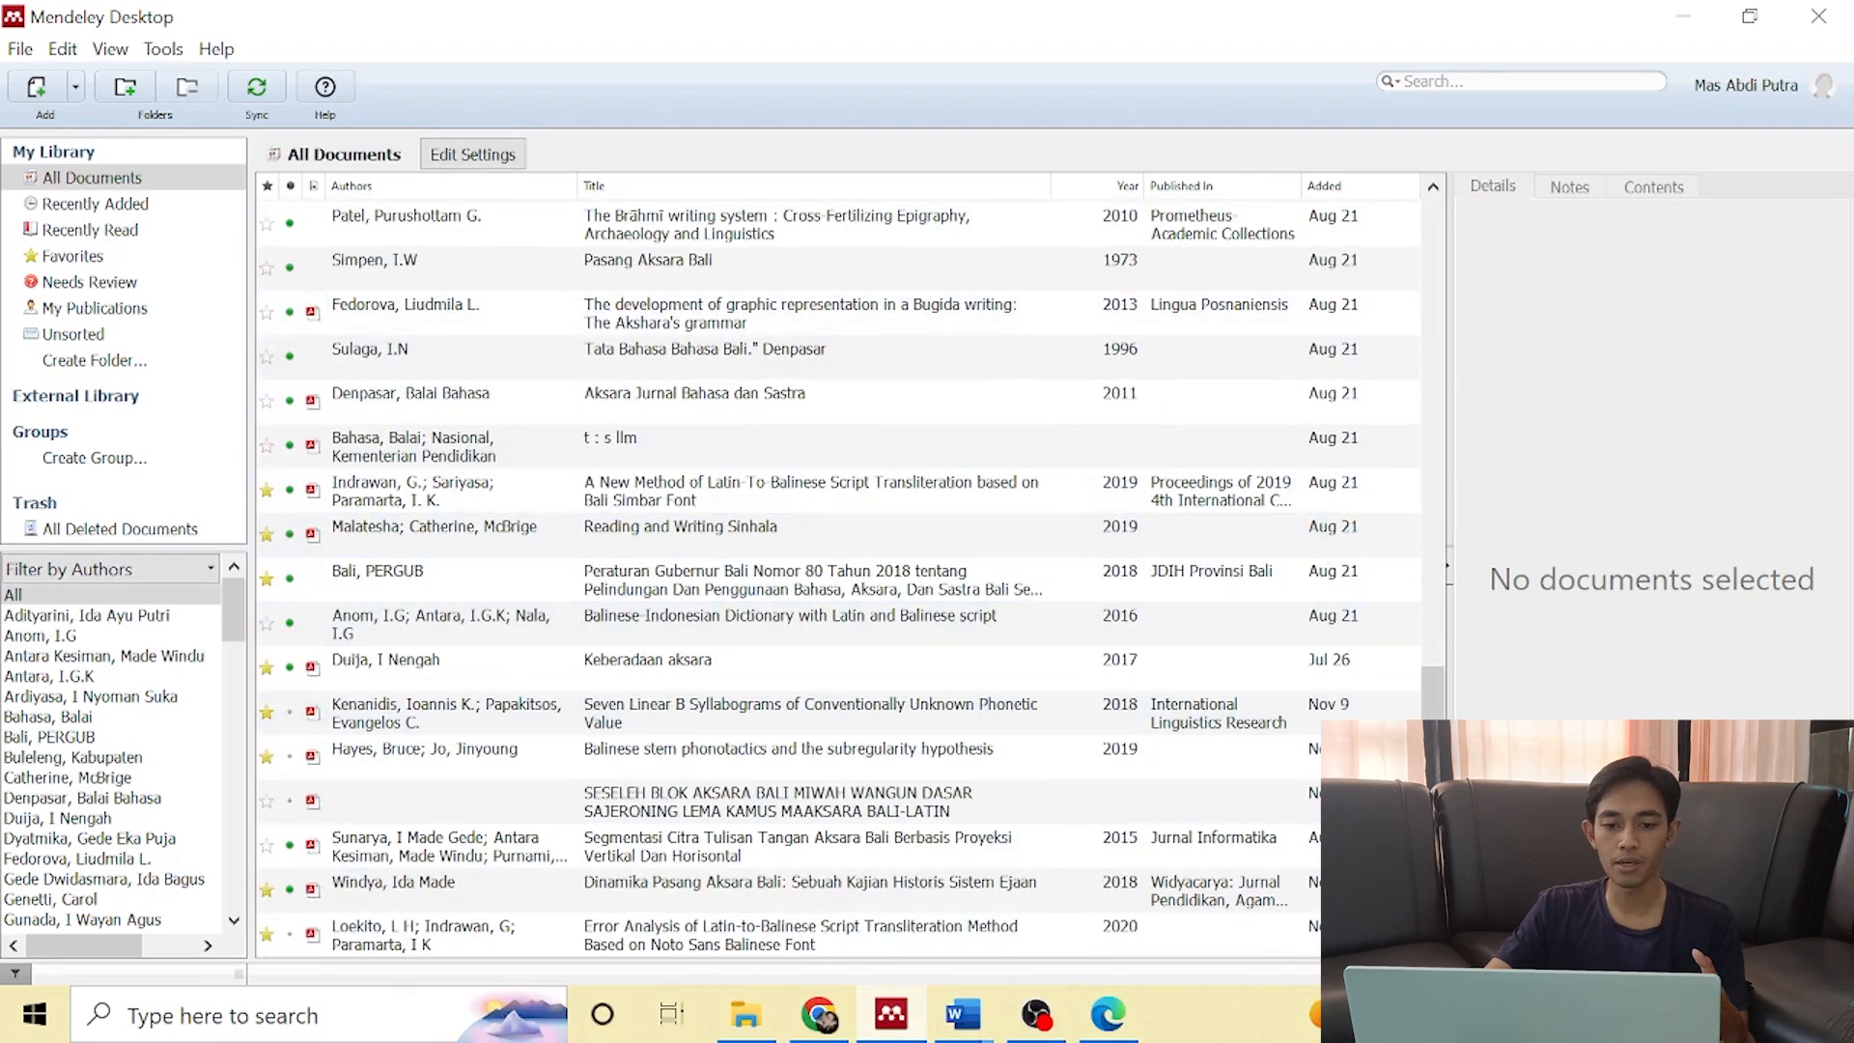
scroll(720, 386, up, 10)
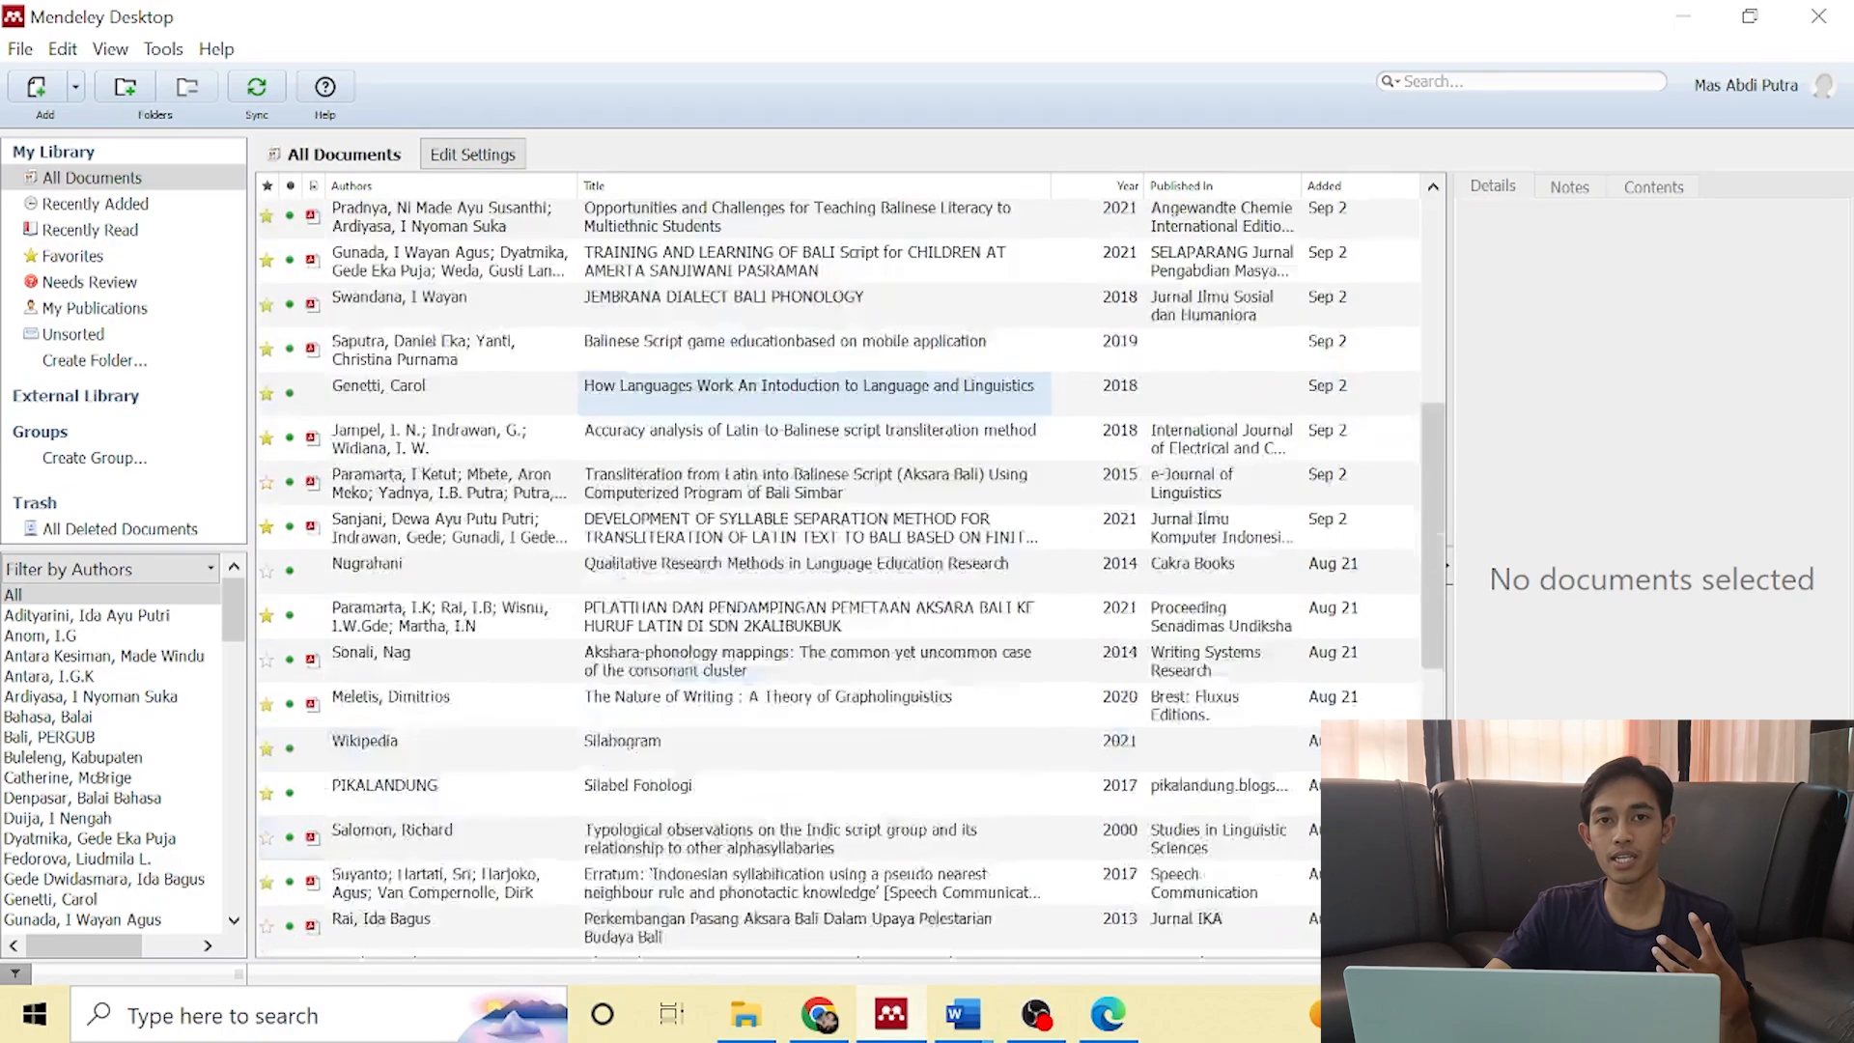
click(962, 1014)
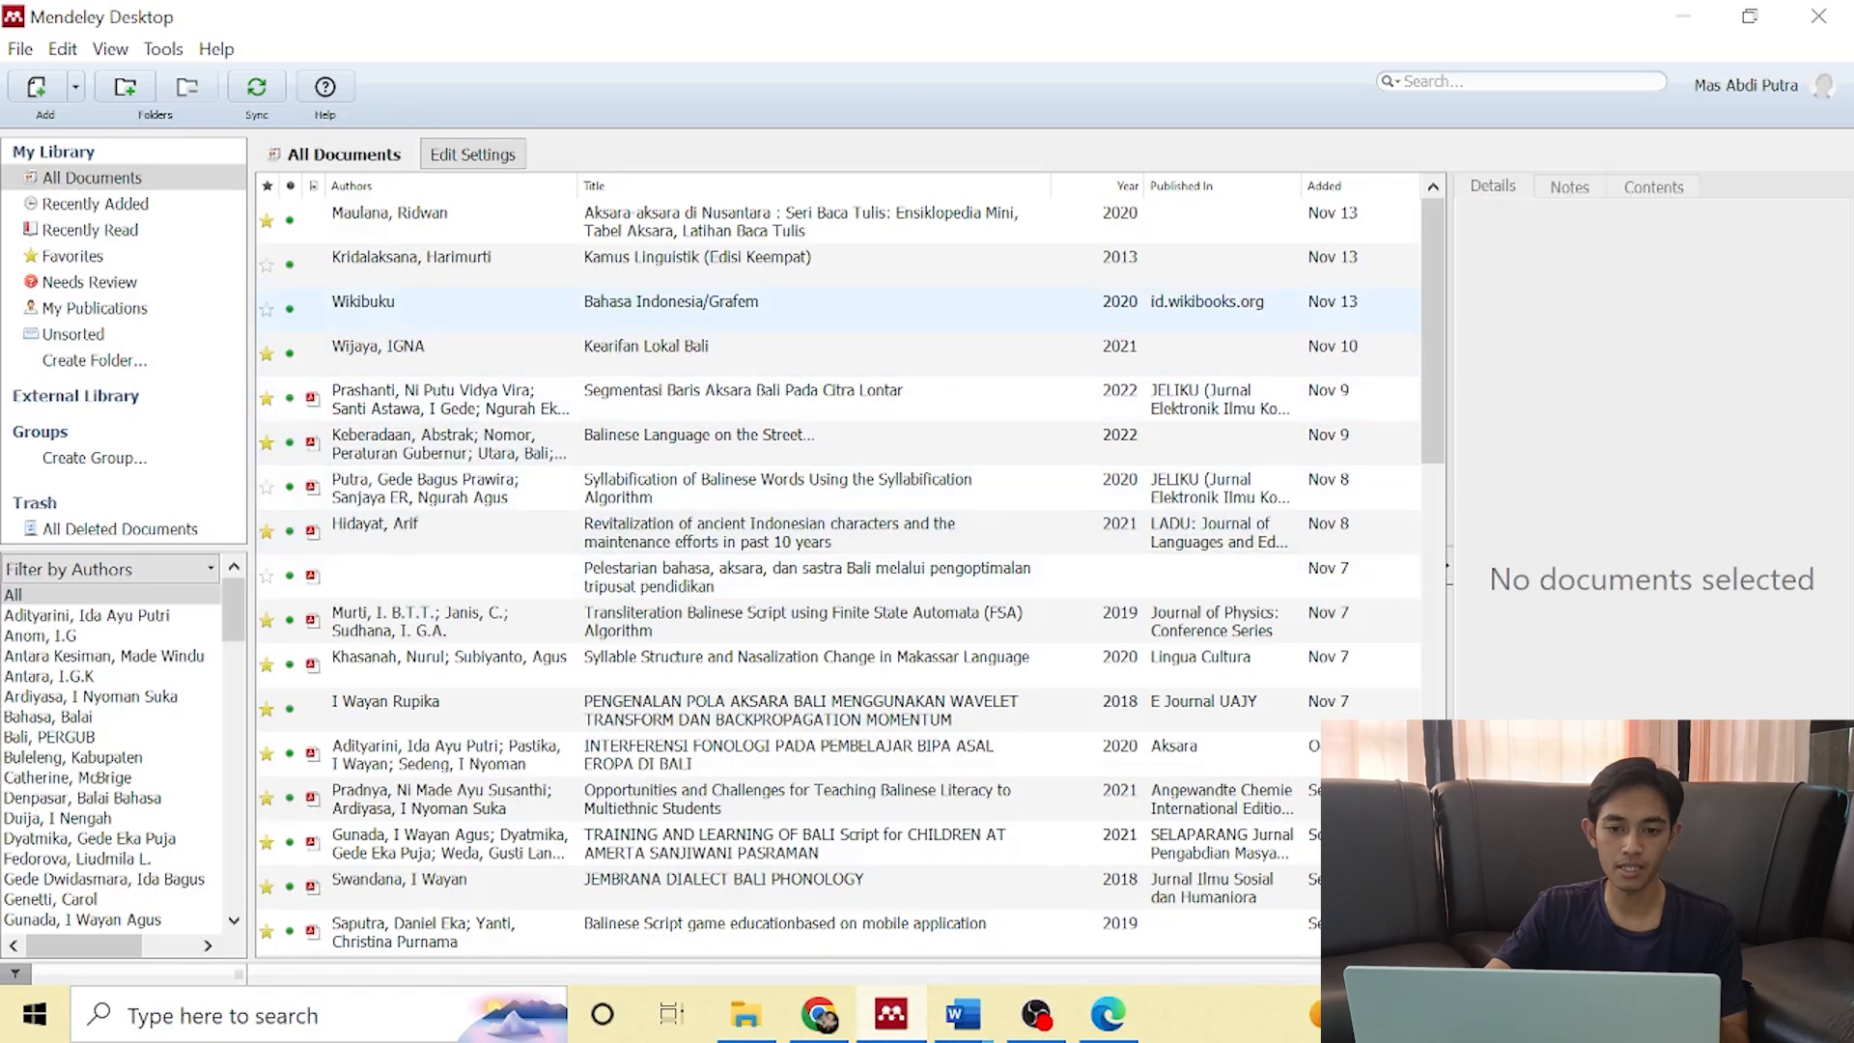
click(463, 310)
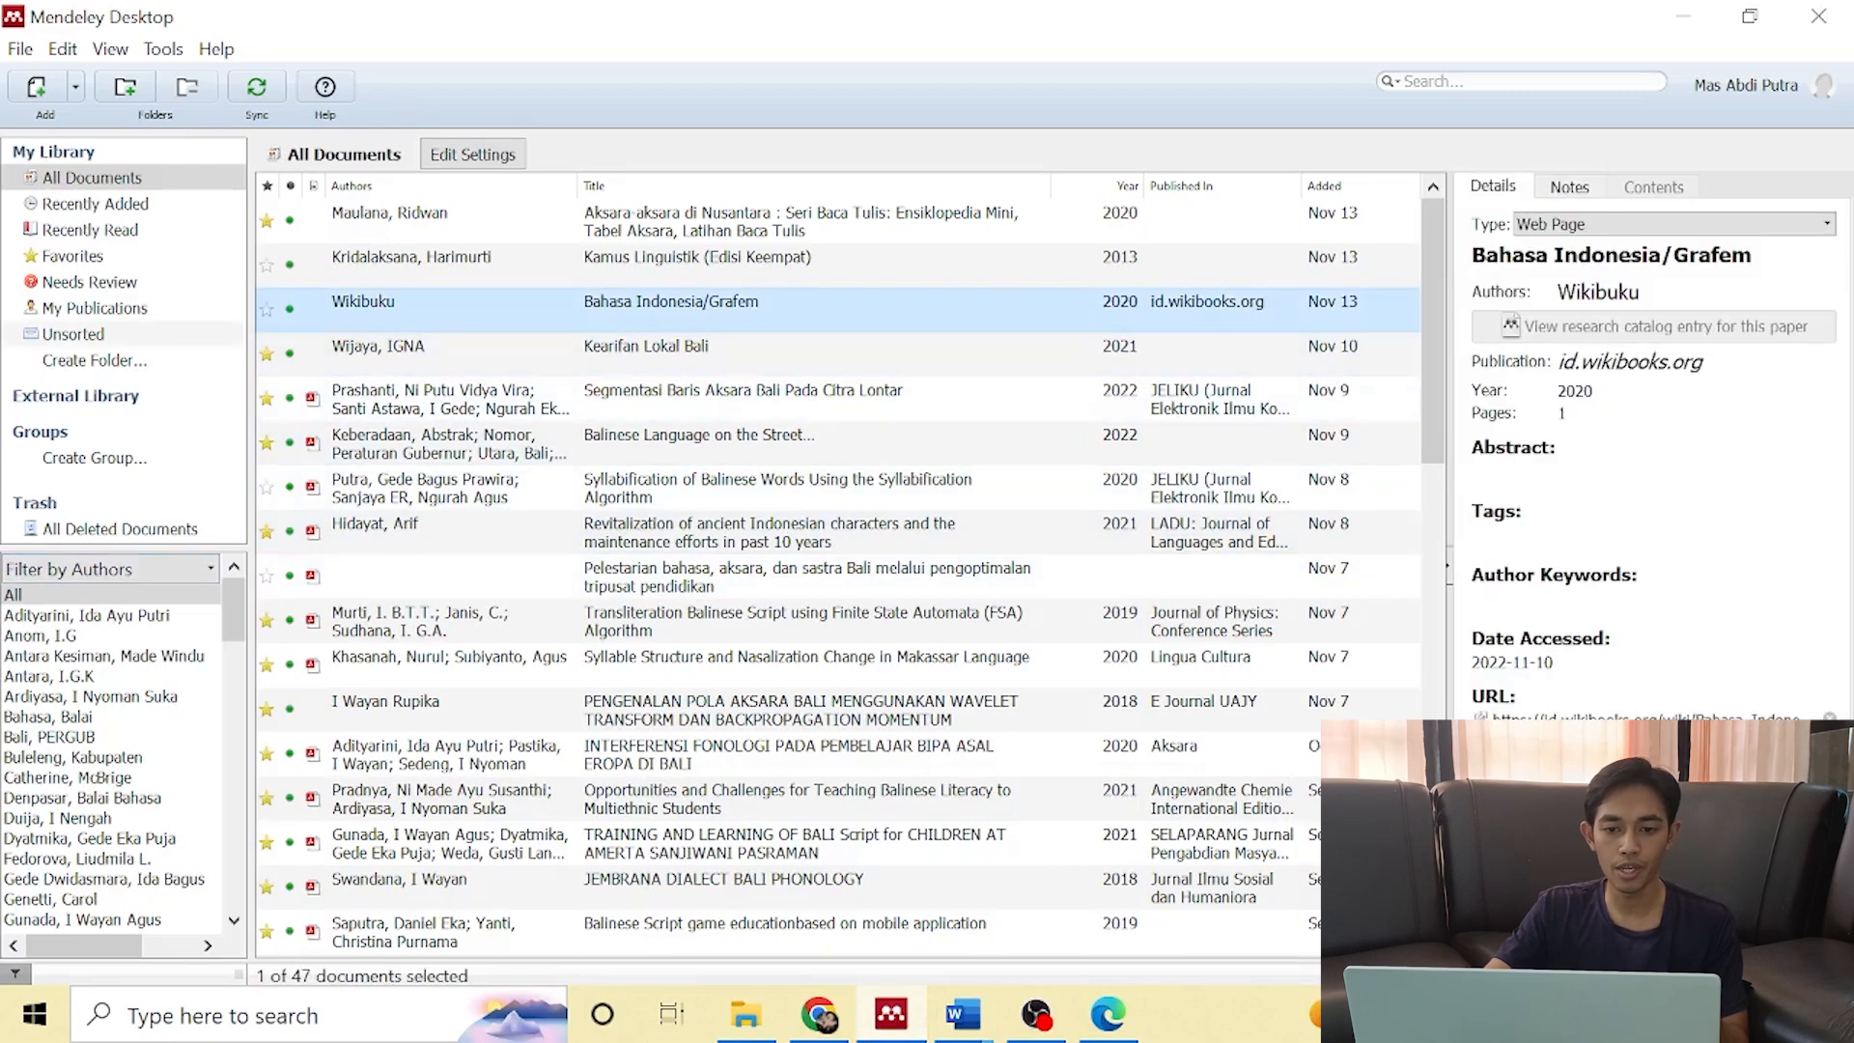
Switch to Document2 in Word and insert a Mendeley citation of Wikibuku's 2020 "Bahasa Indonesia/Grafem" at the end of the last paragraph.
mouse_move(962, 1014)
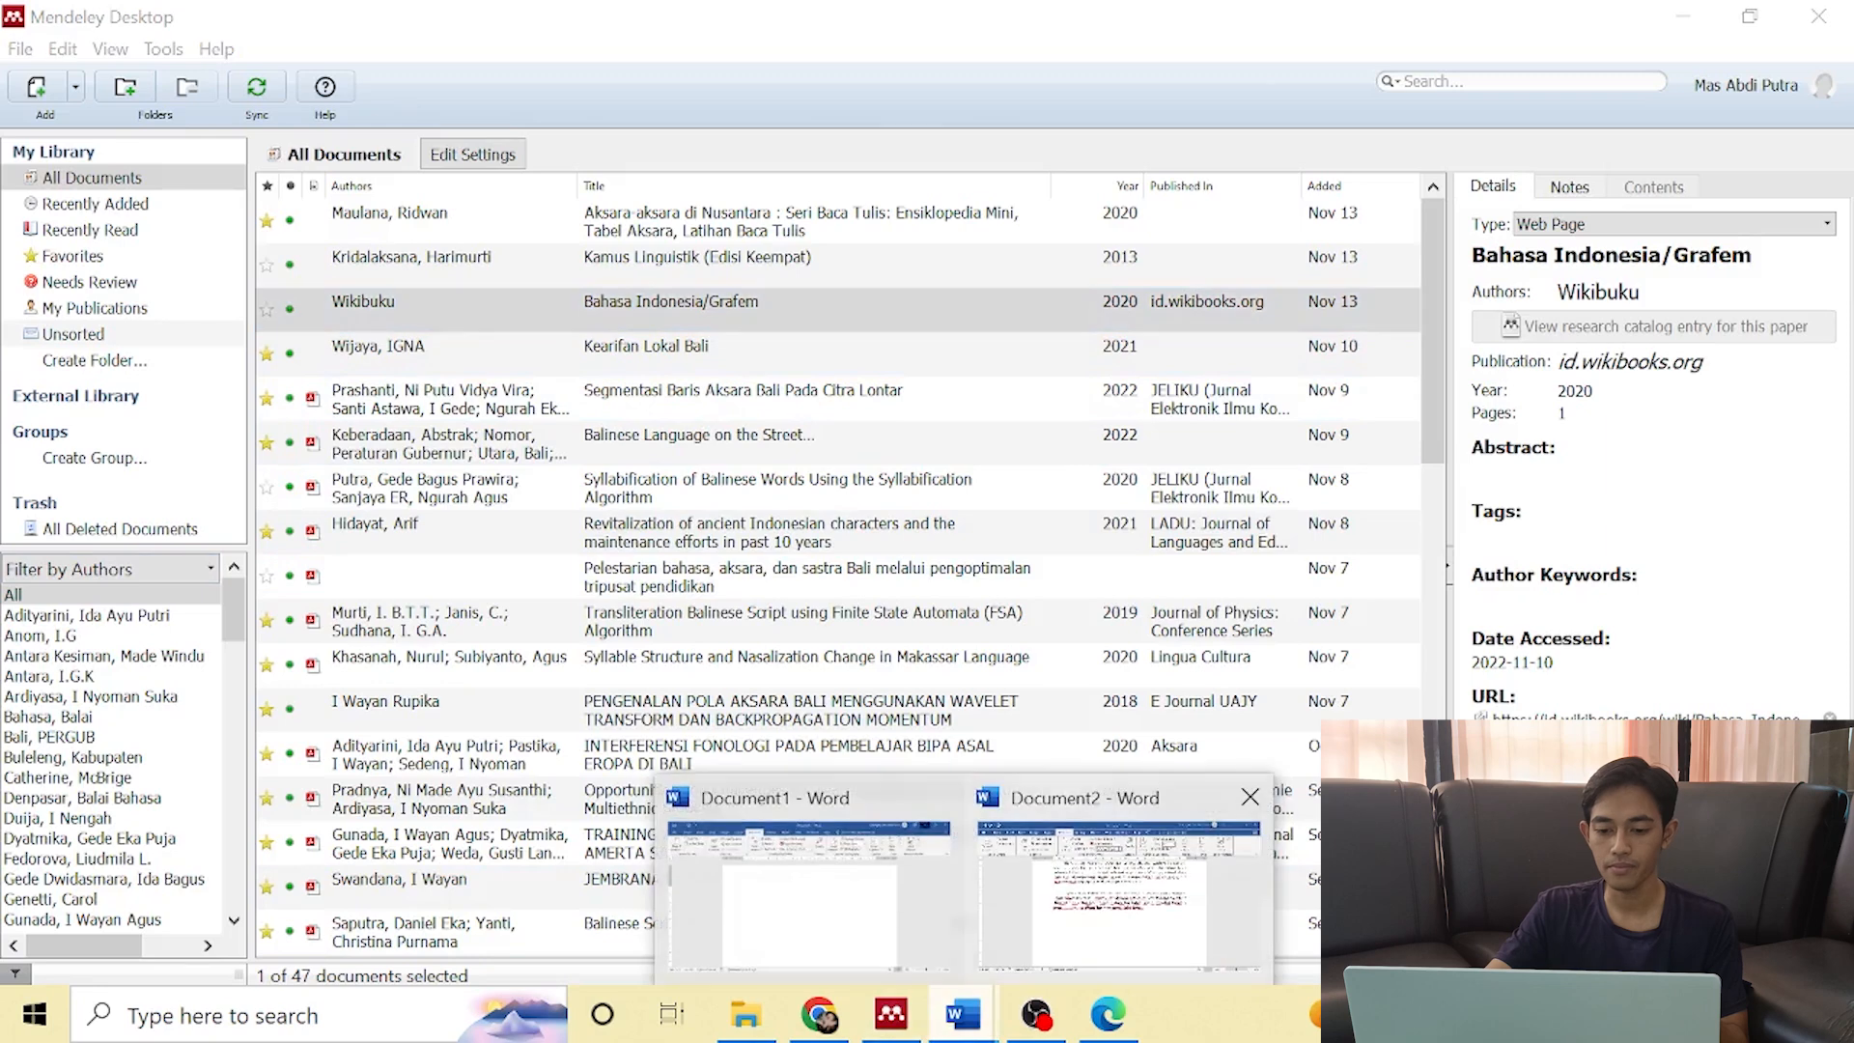
click(1220, 855)
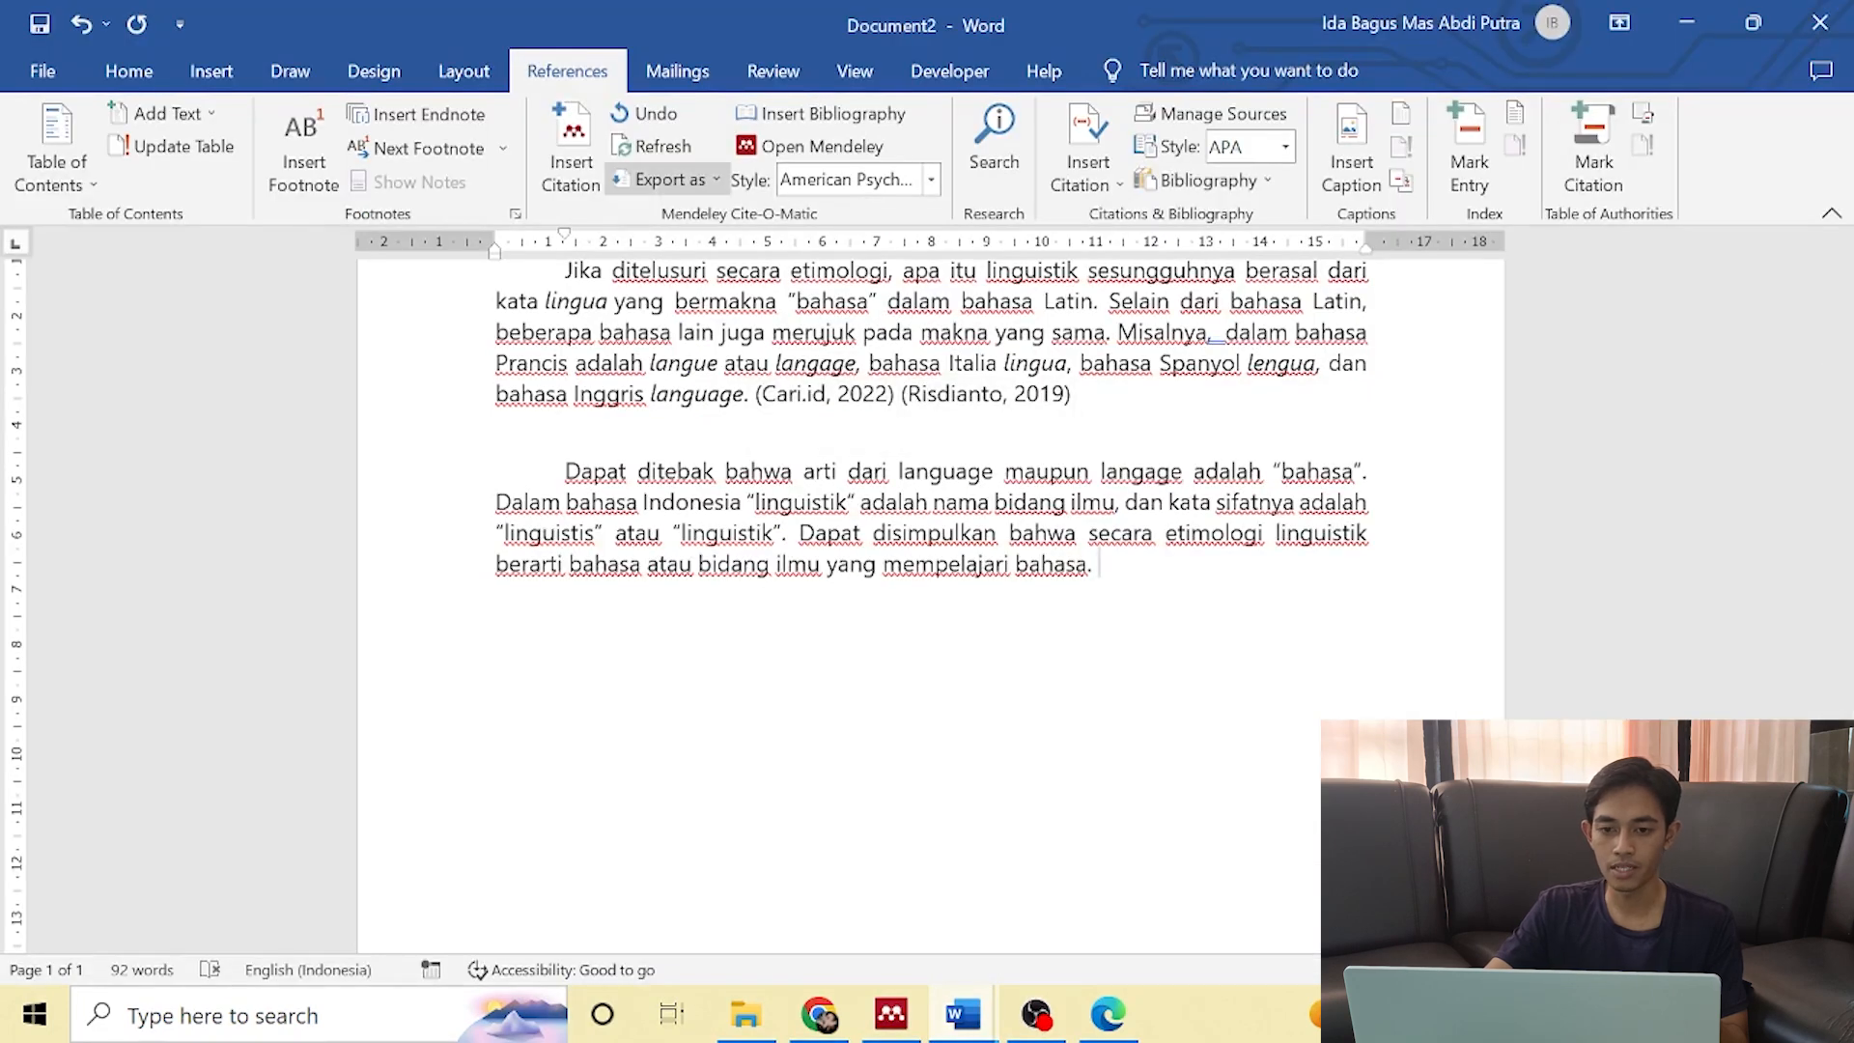
click(571, 155)
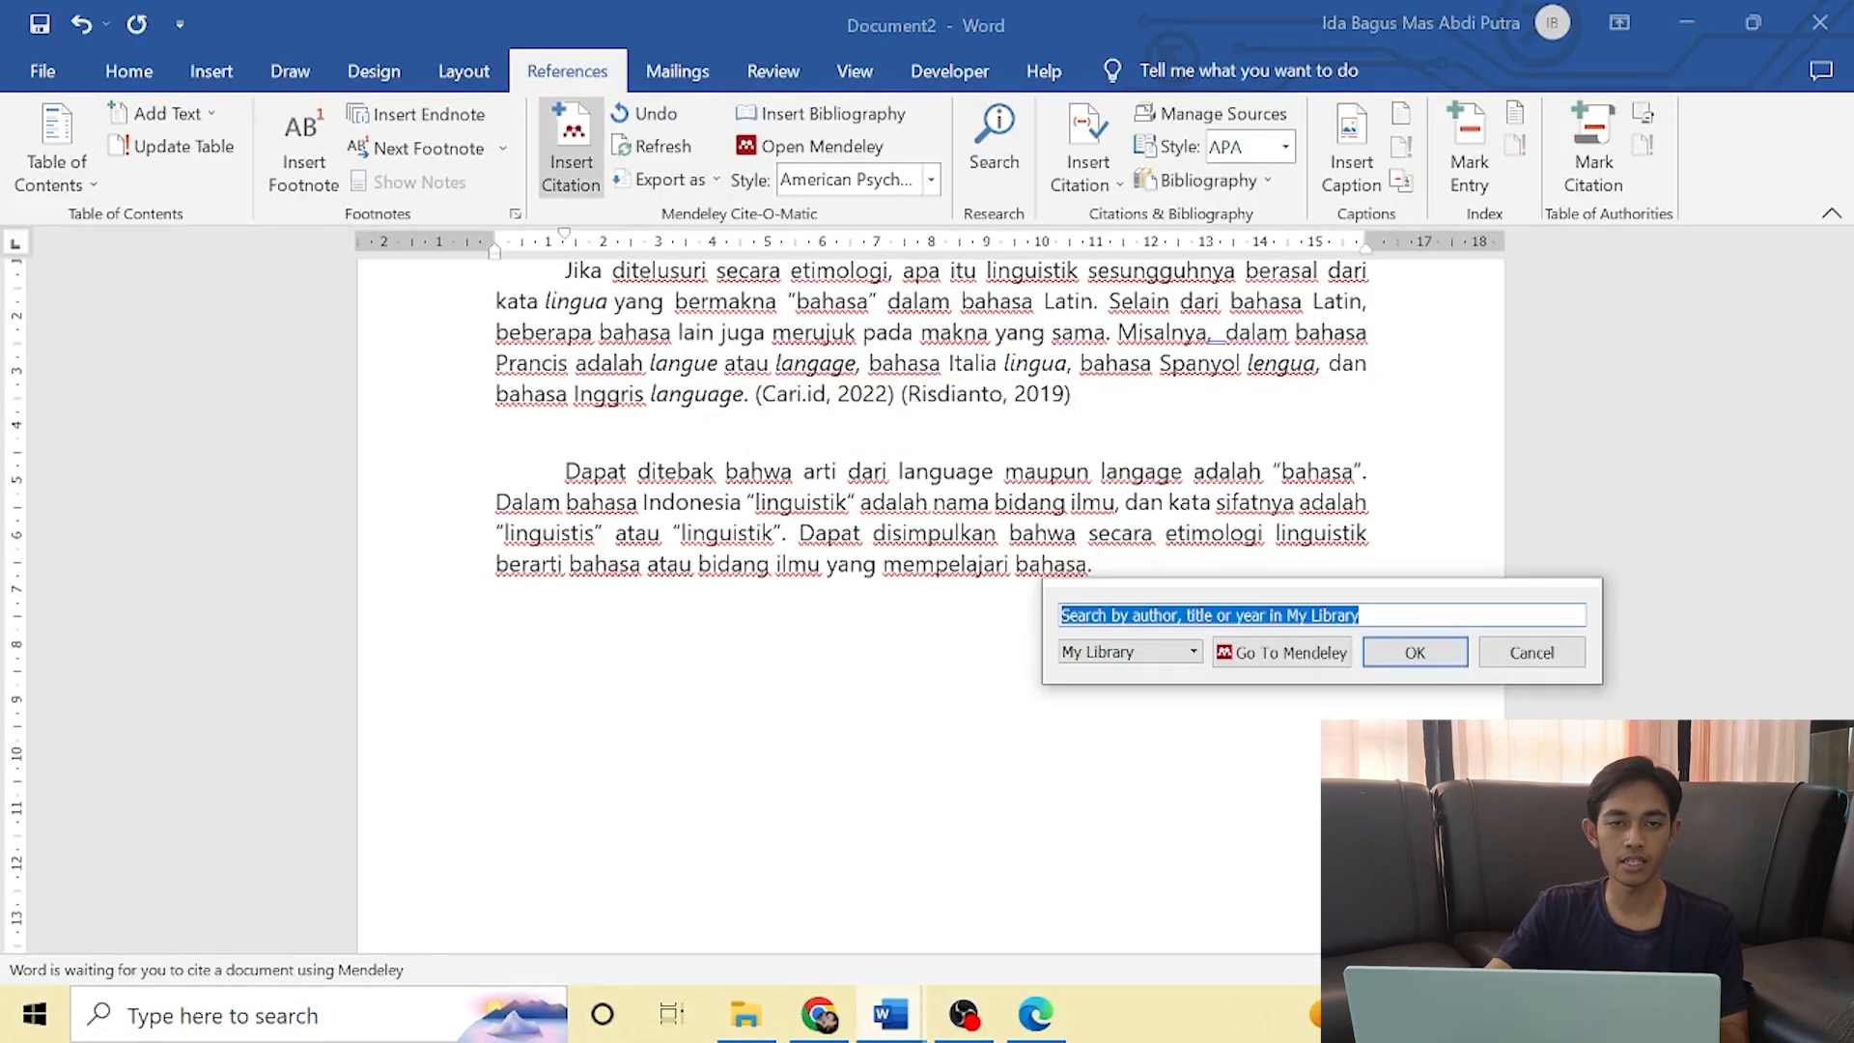
text(bahasa)
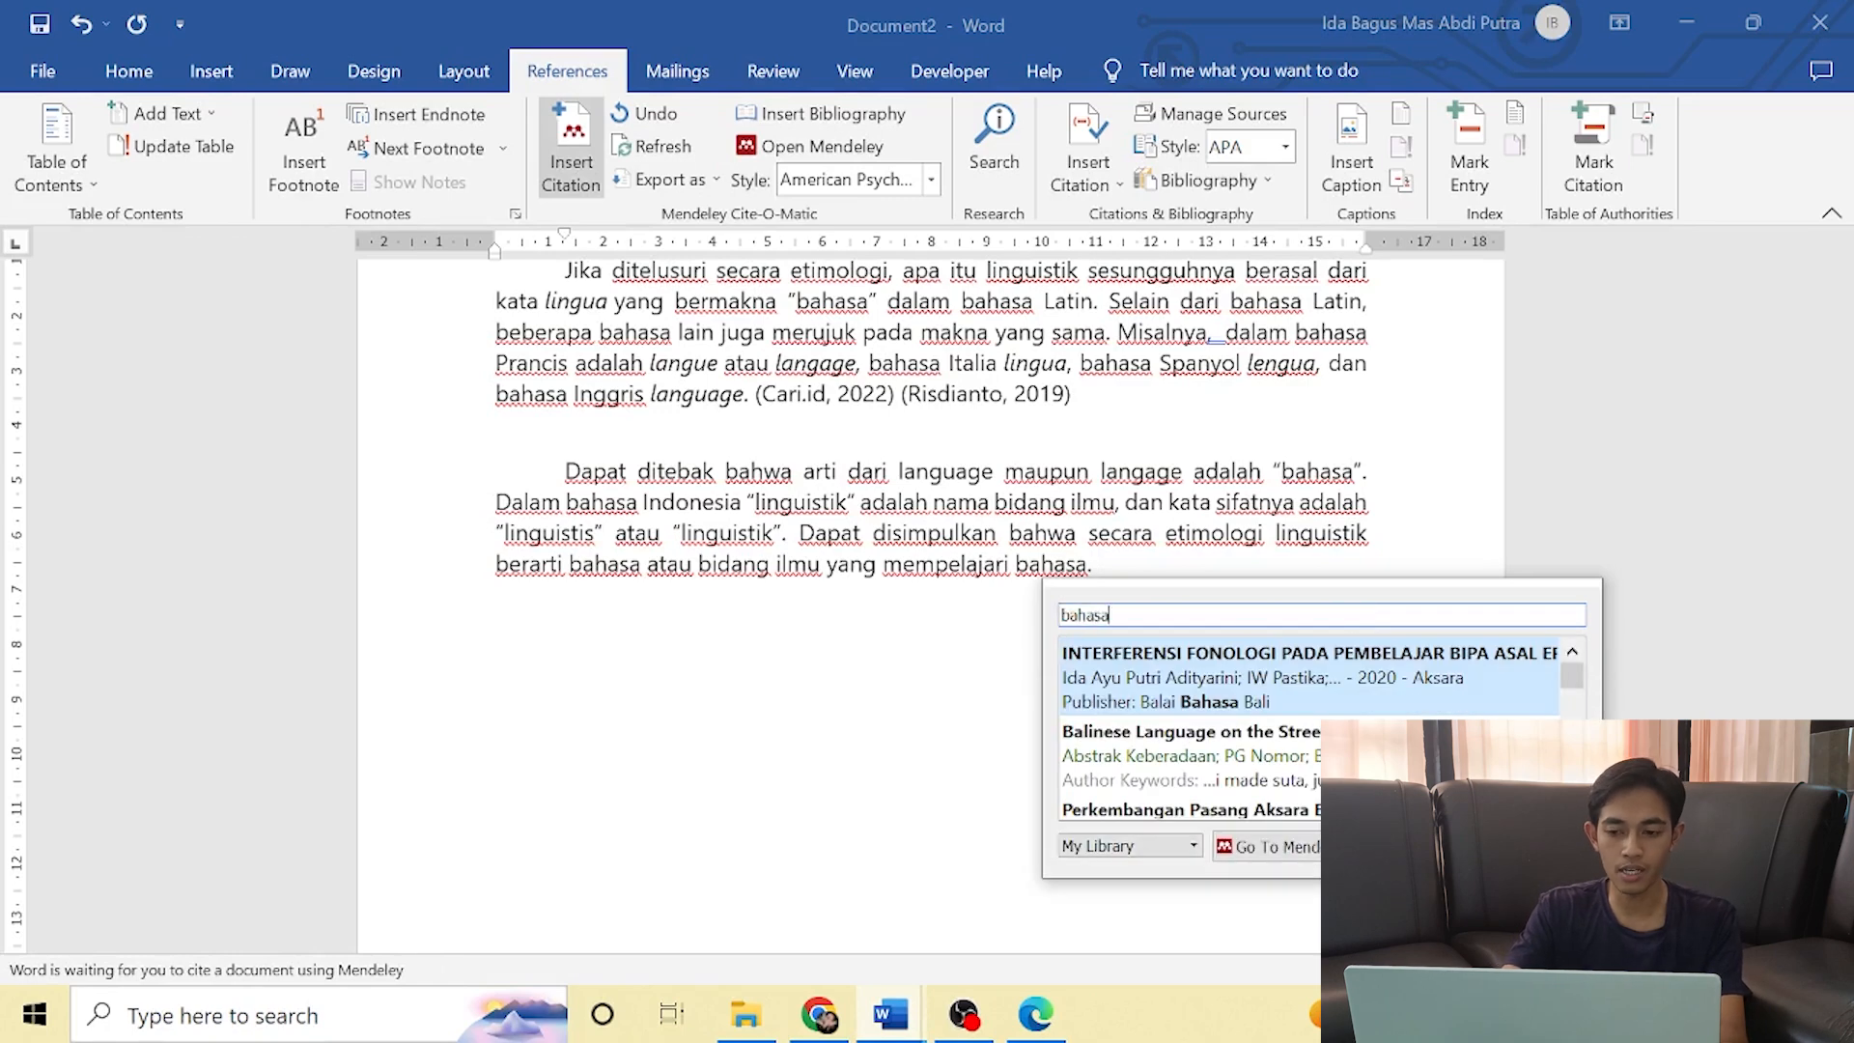
text( indoneia)
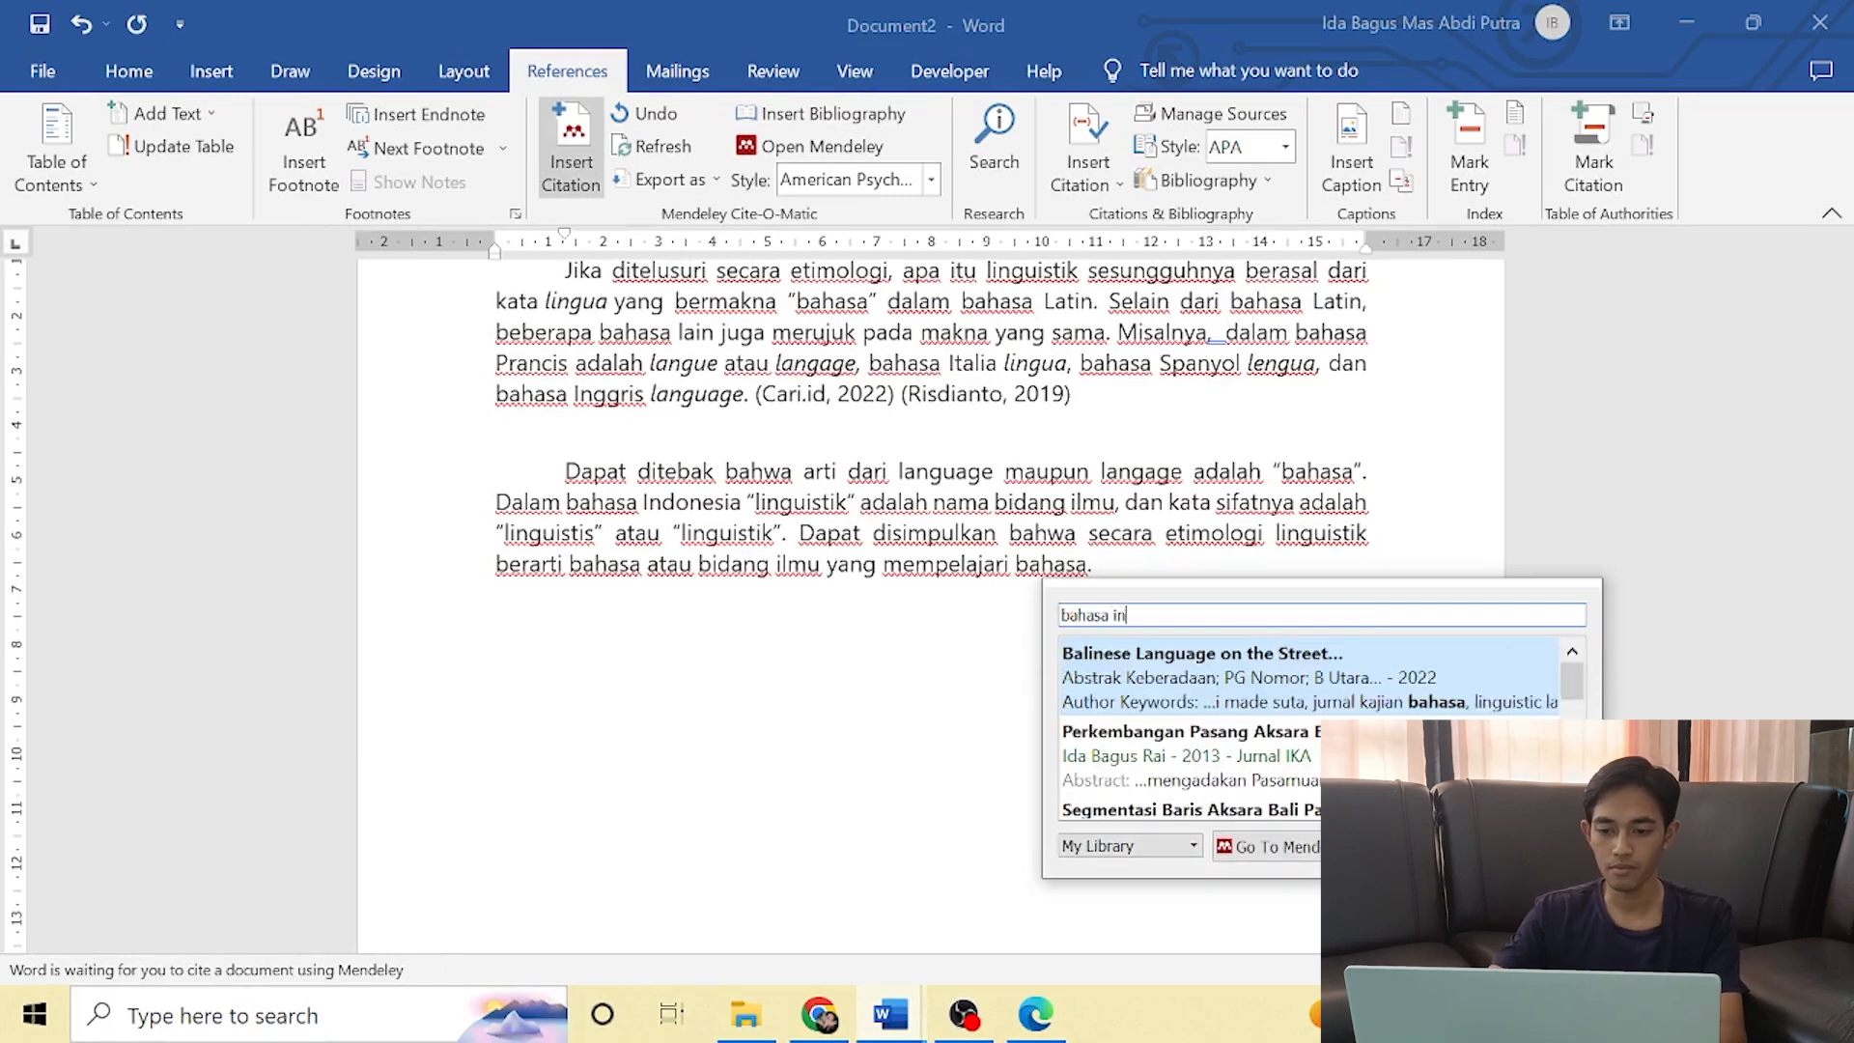
key(BackSpace)
key(BackSpace)
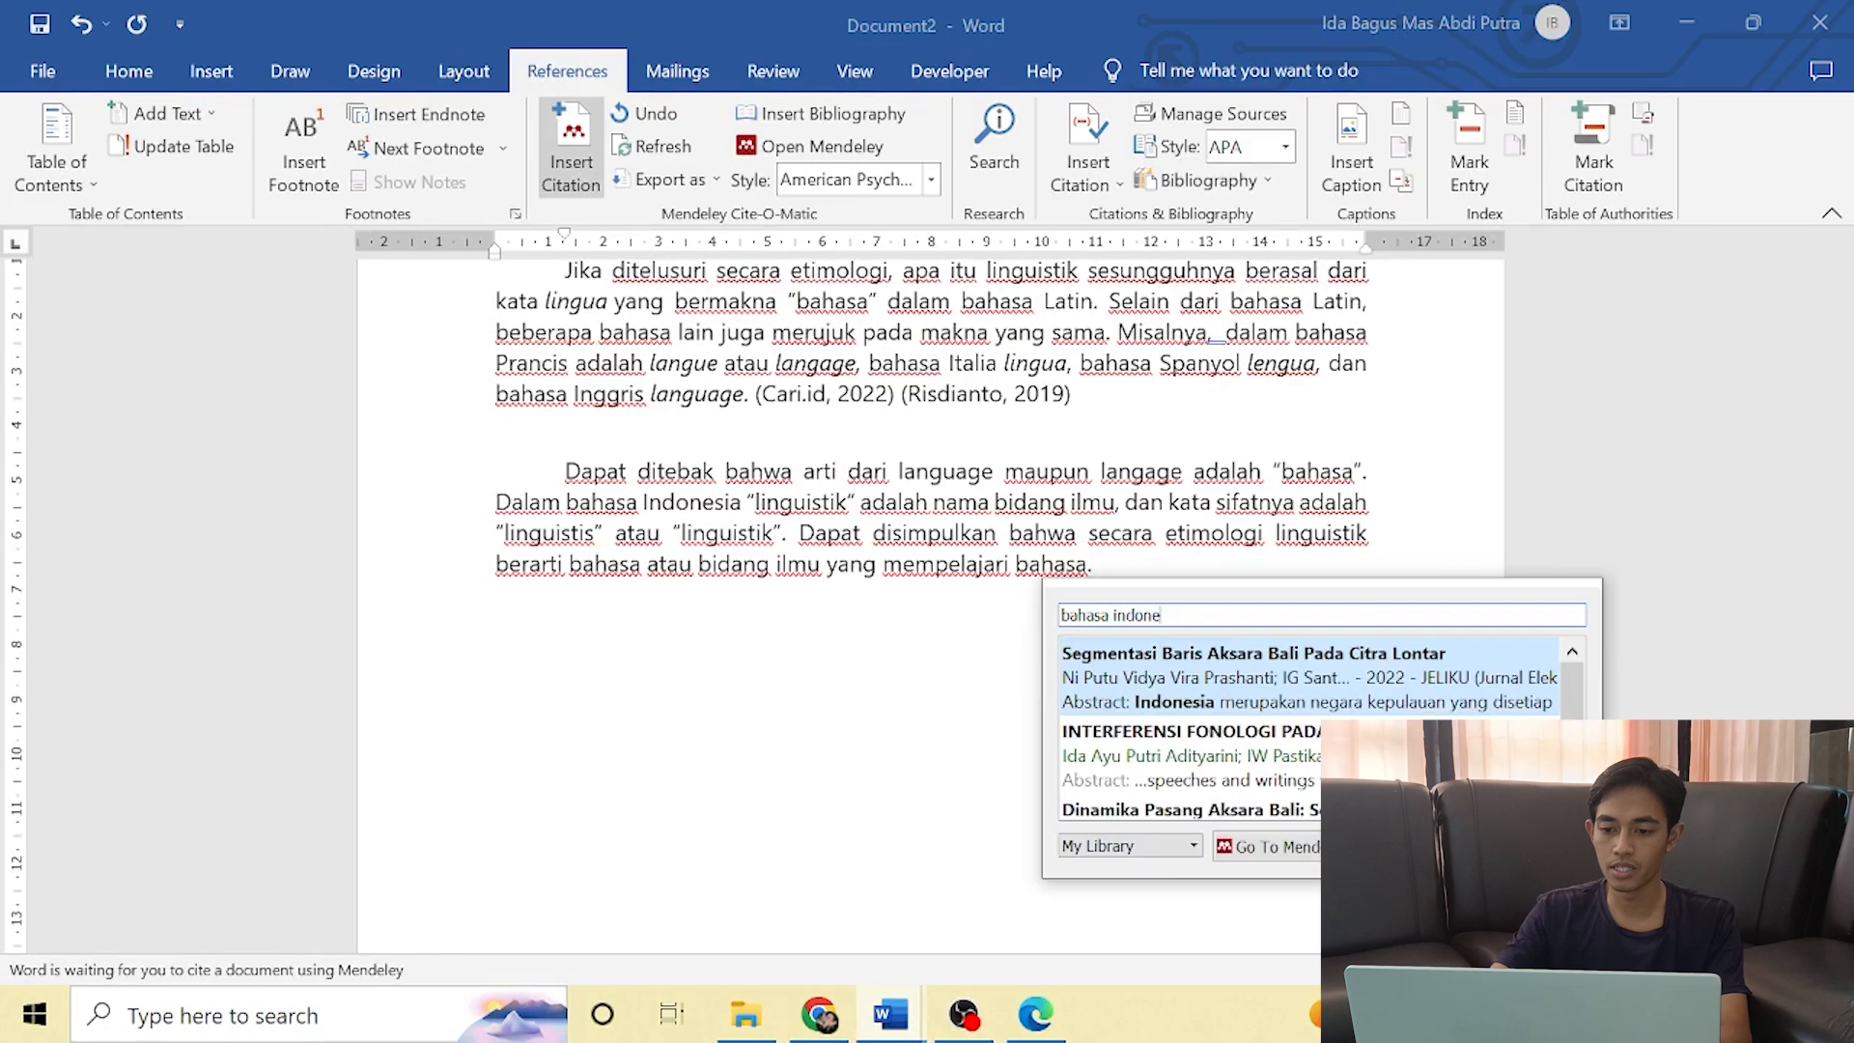
key(Down)
key(Down)
key(Down)
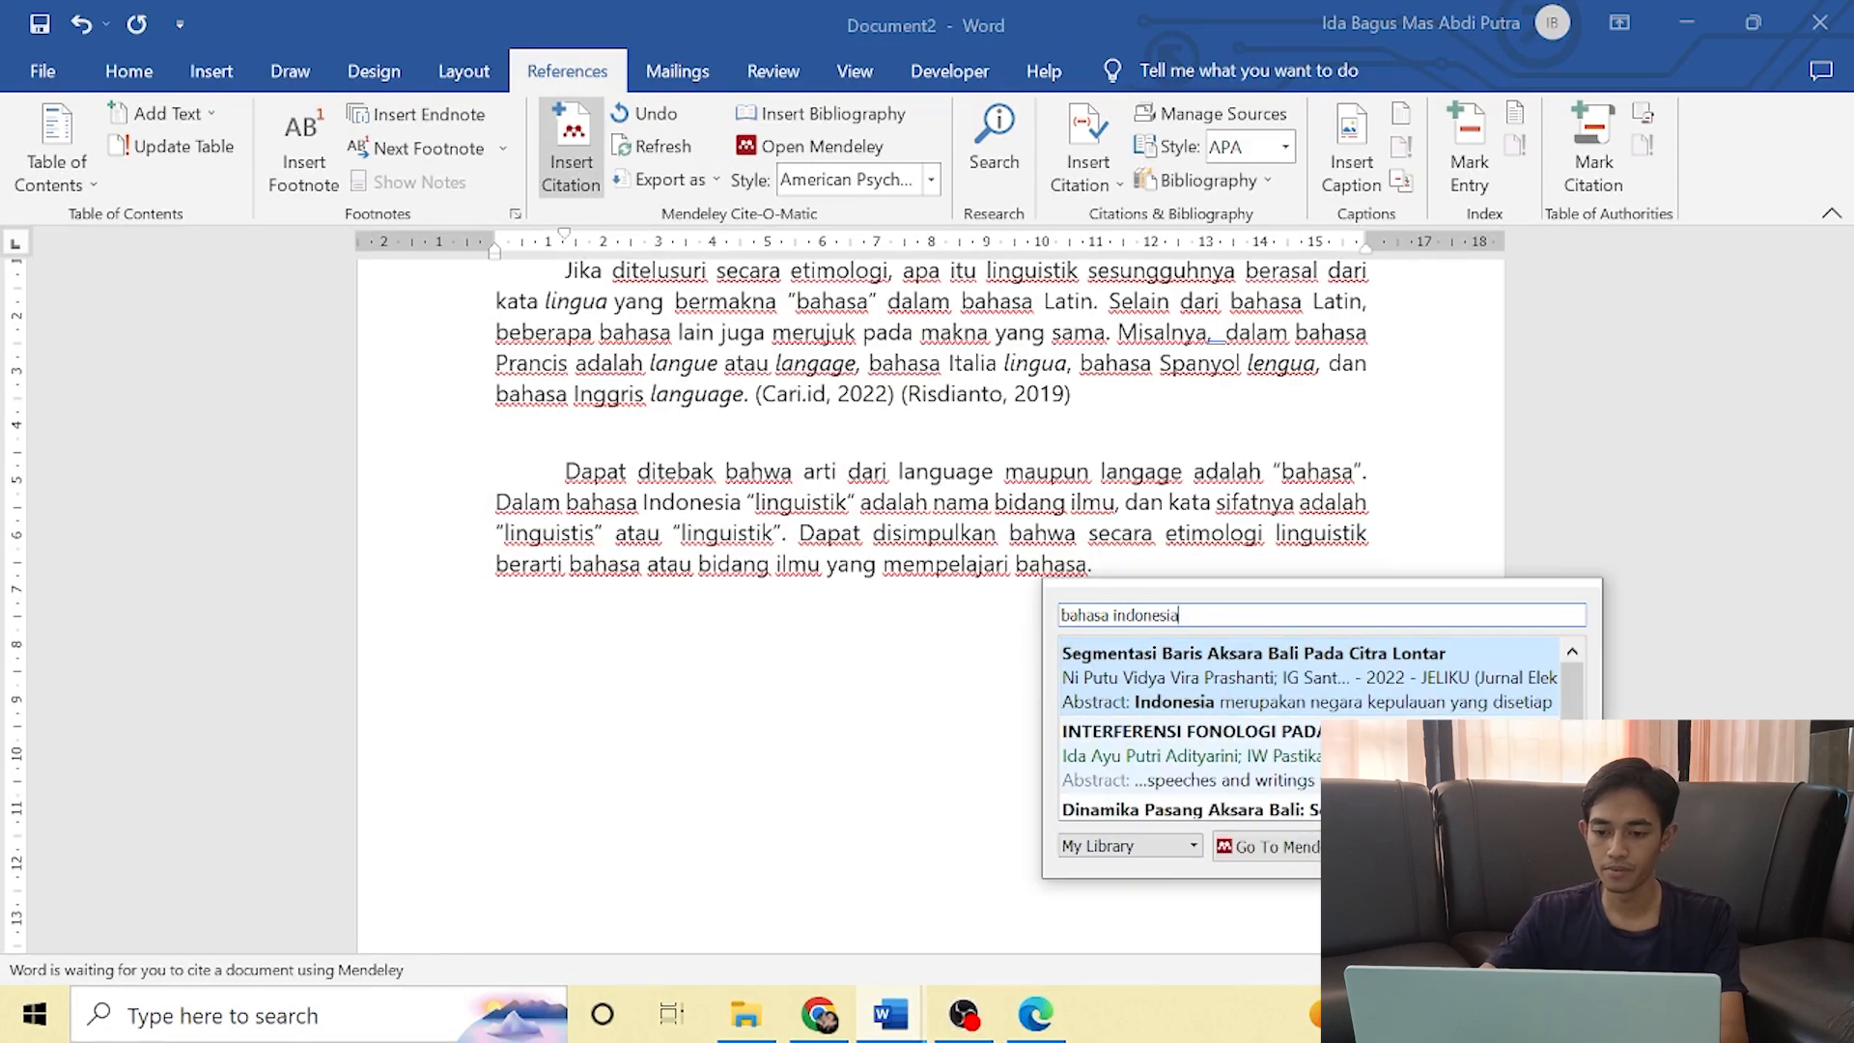
key(Return)
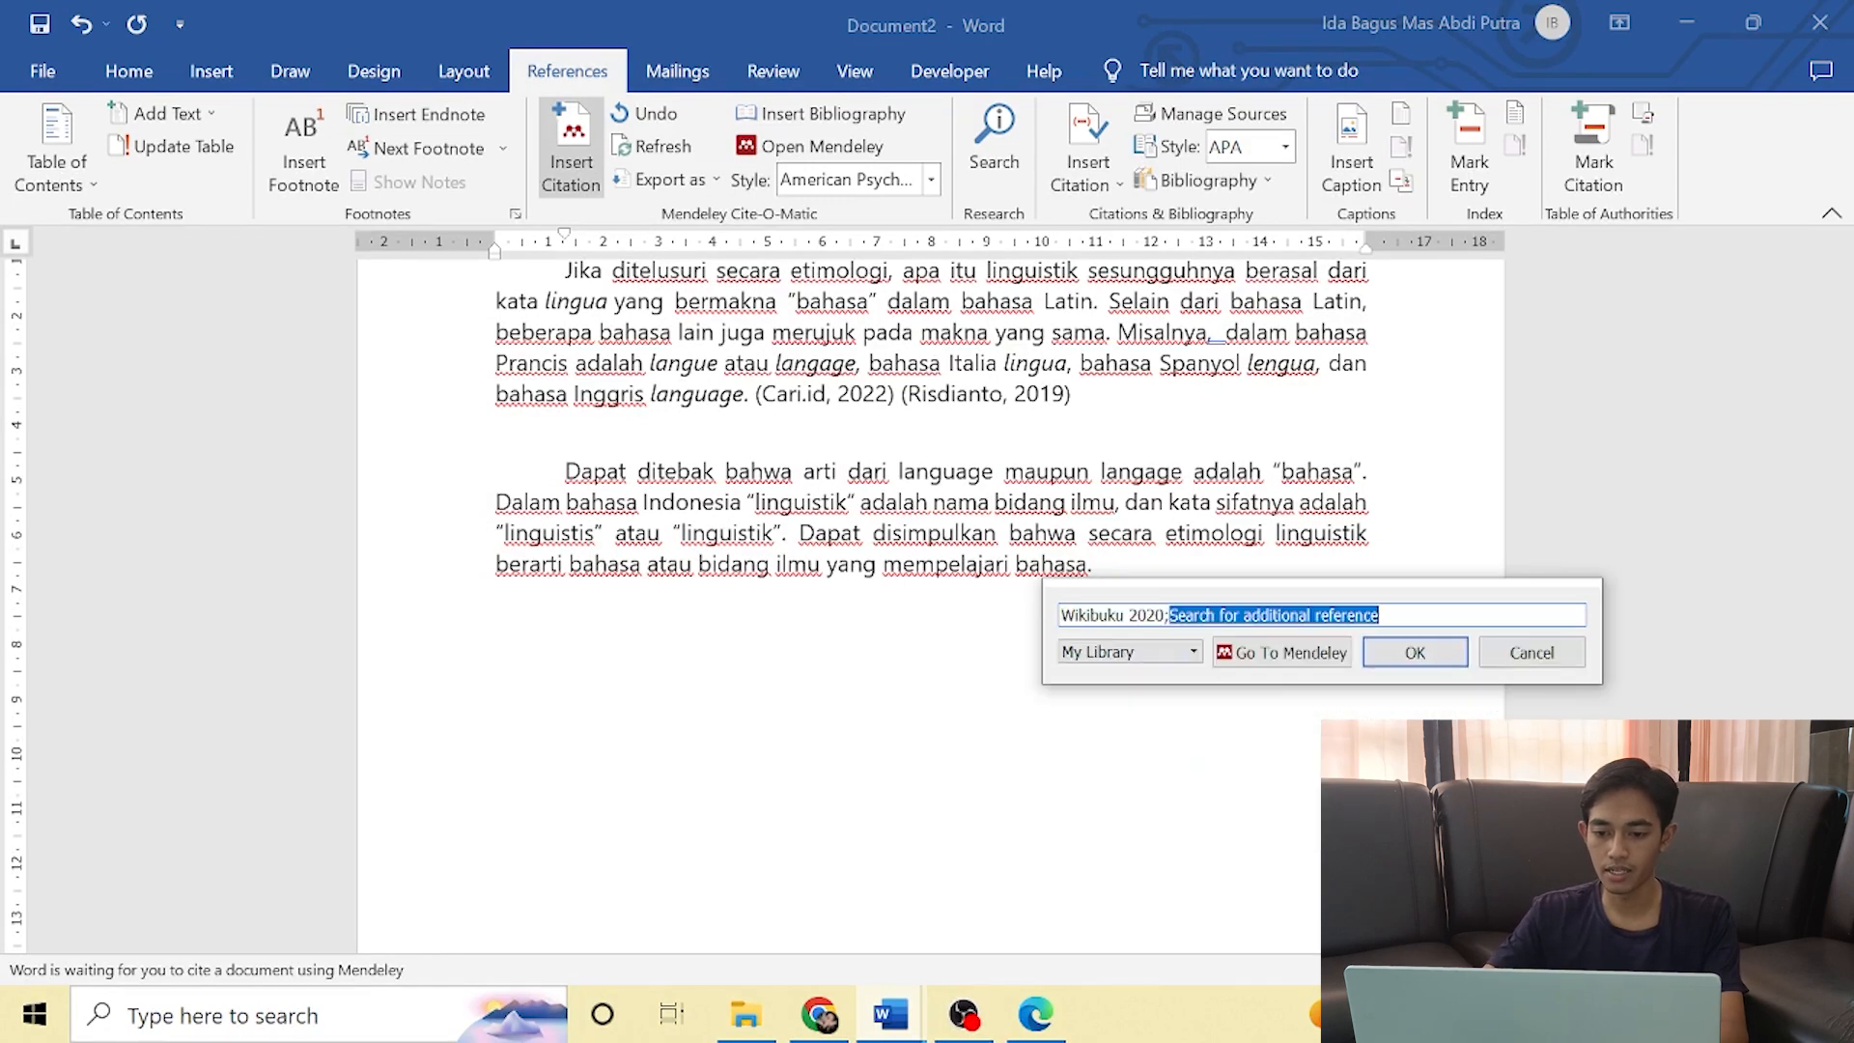
key(Return)
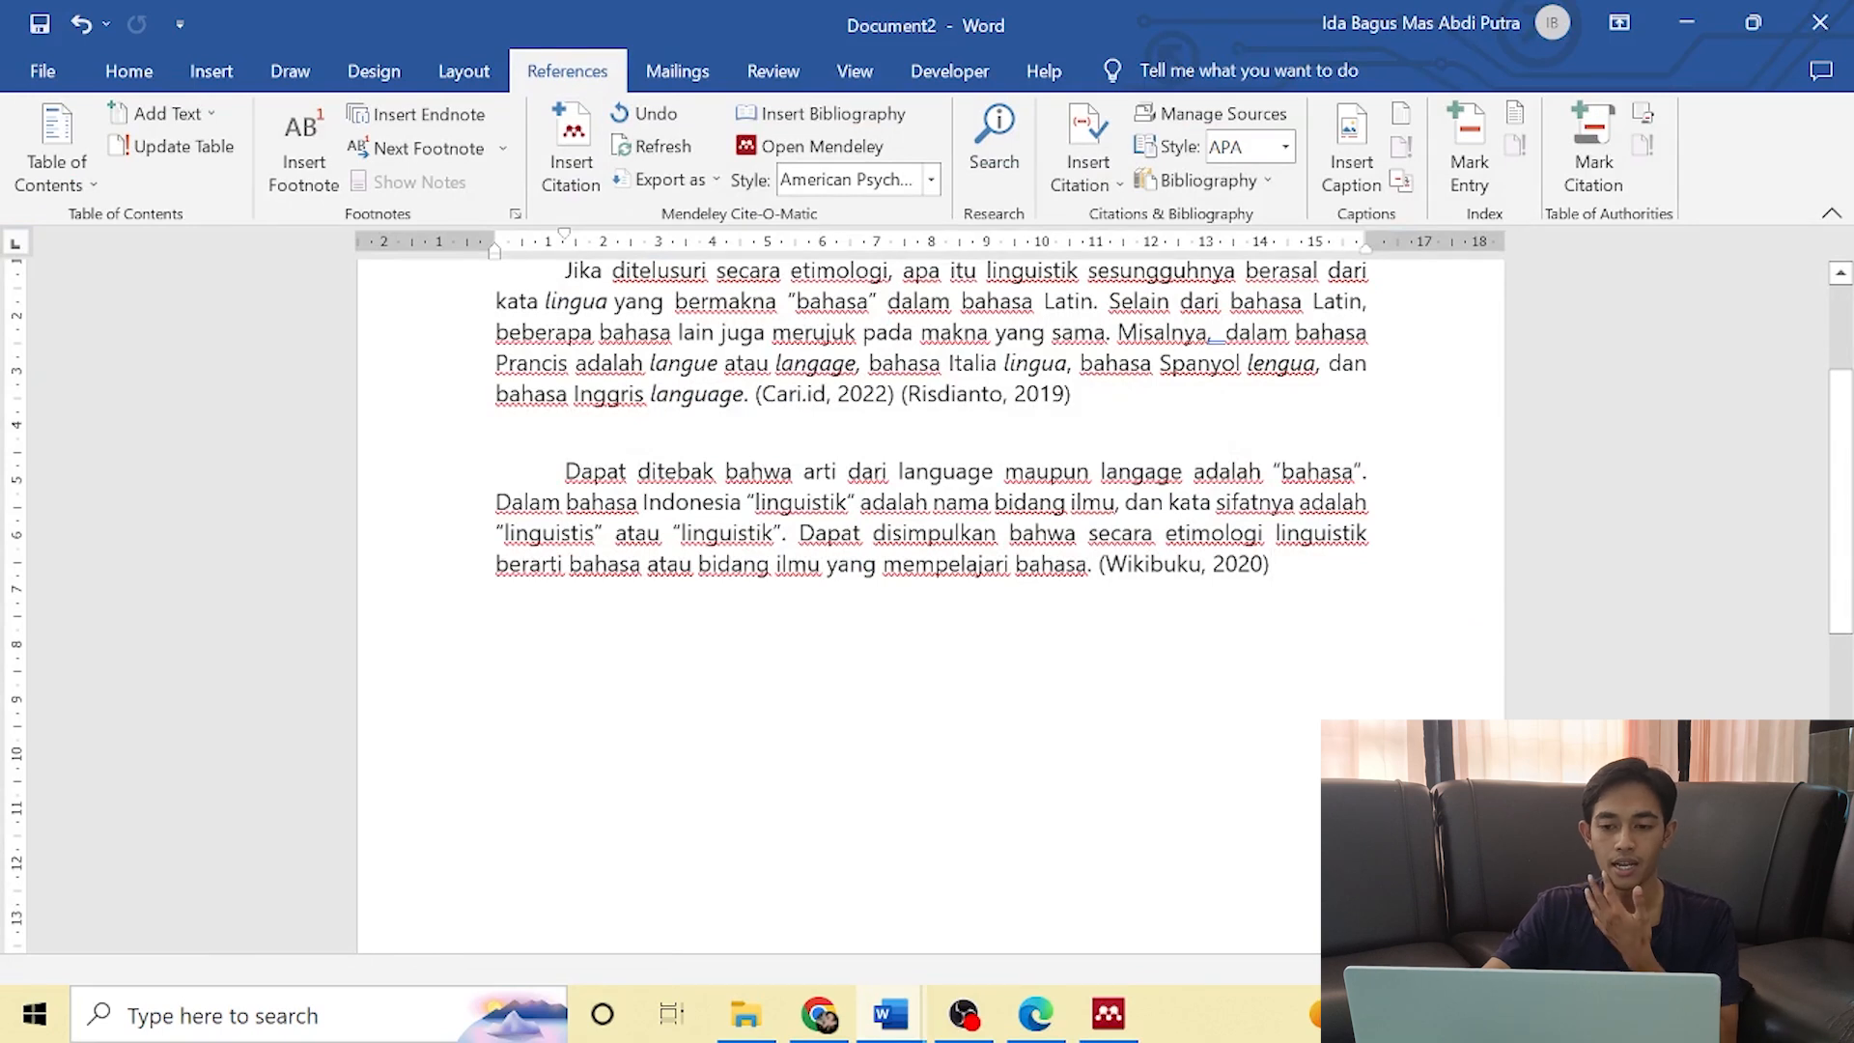
Find "linguistik" in the Mendeley library and cite "Kamus Linguistik (Edisi Keempat)" right behind the Wikibuku citation.
click(571, 150)
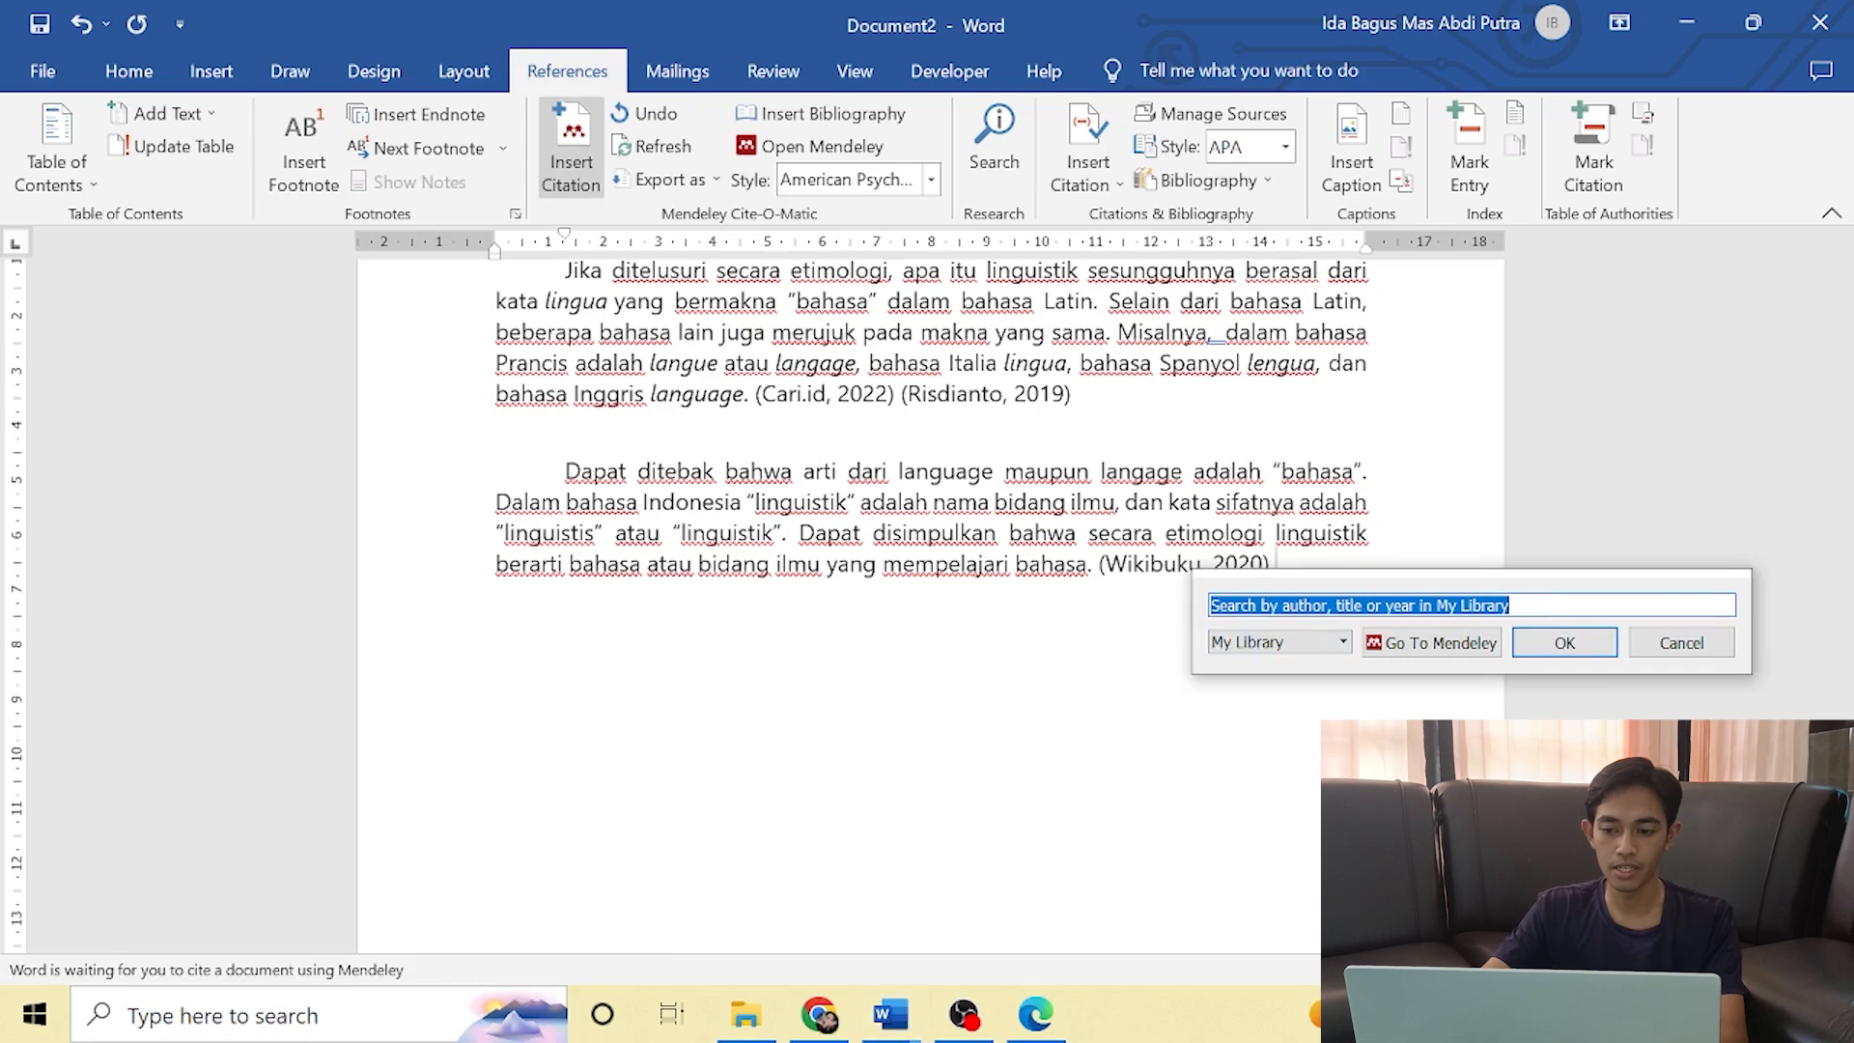
text(lingui)
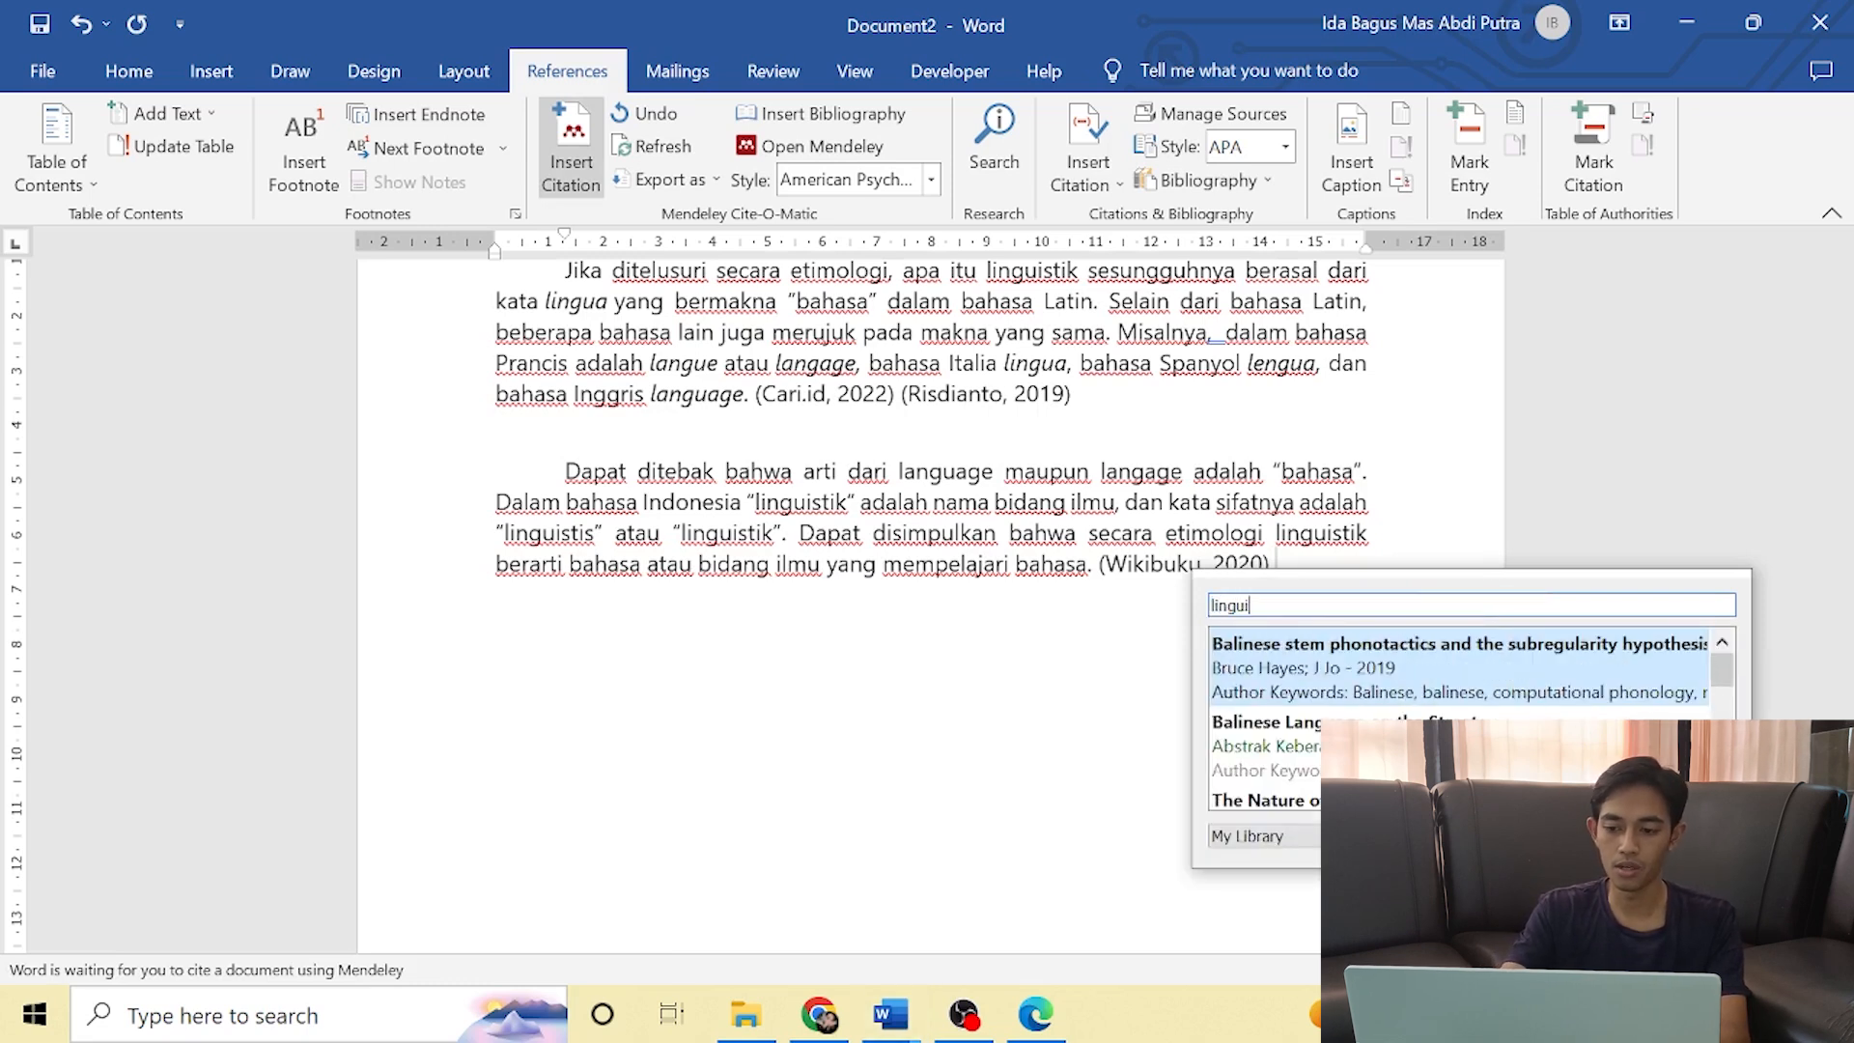
text(stik)
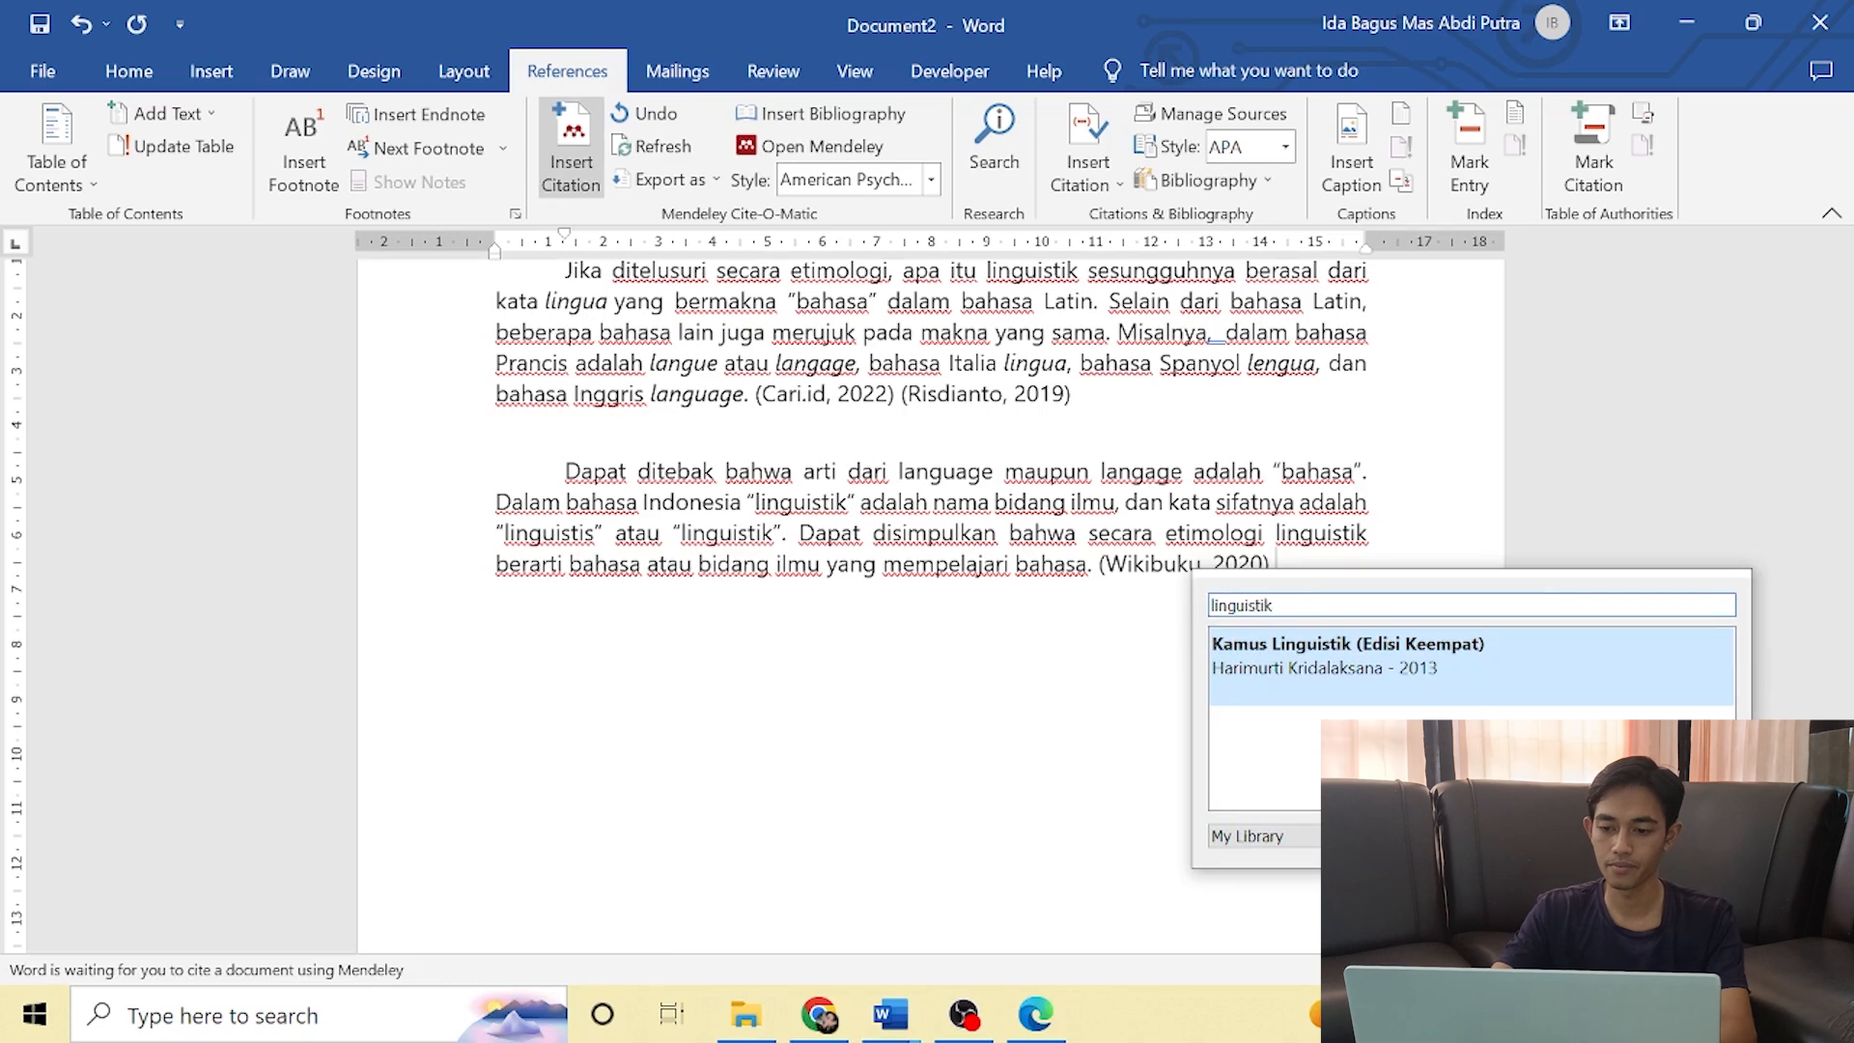
key(Return)
key(Return)
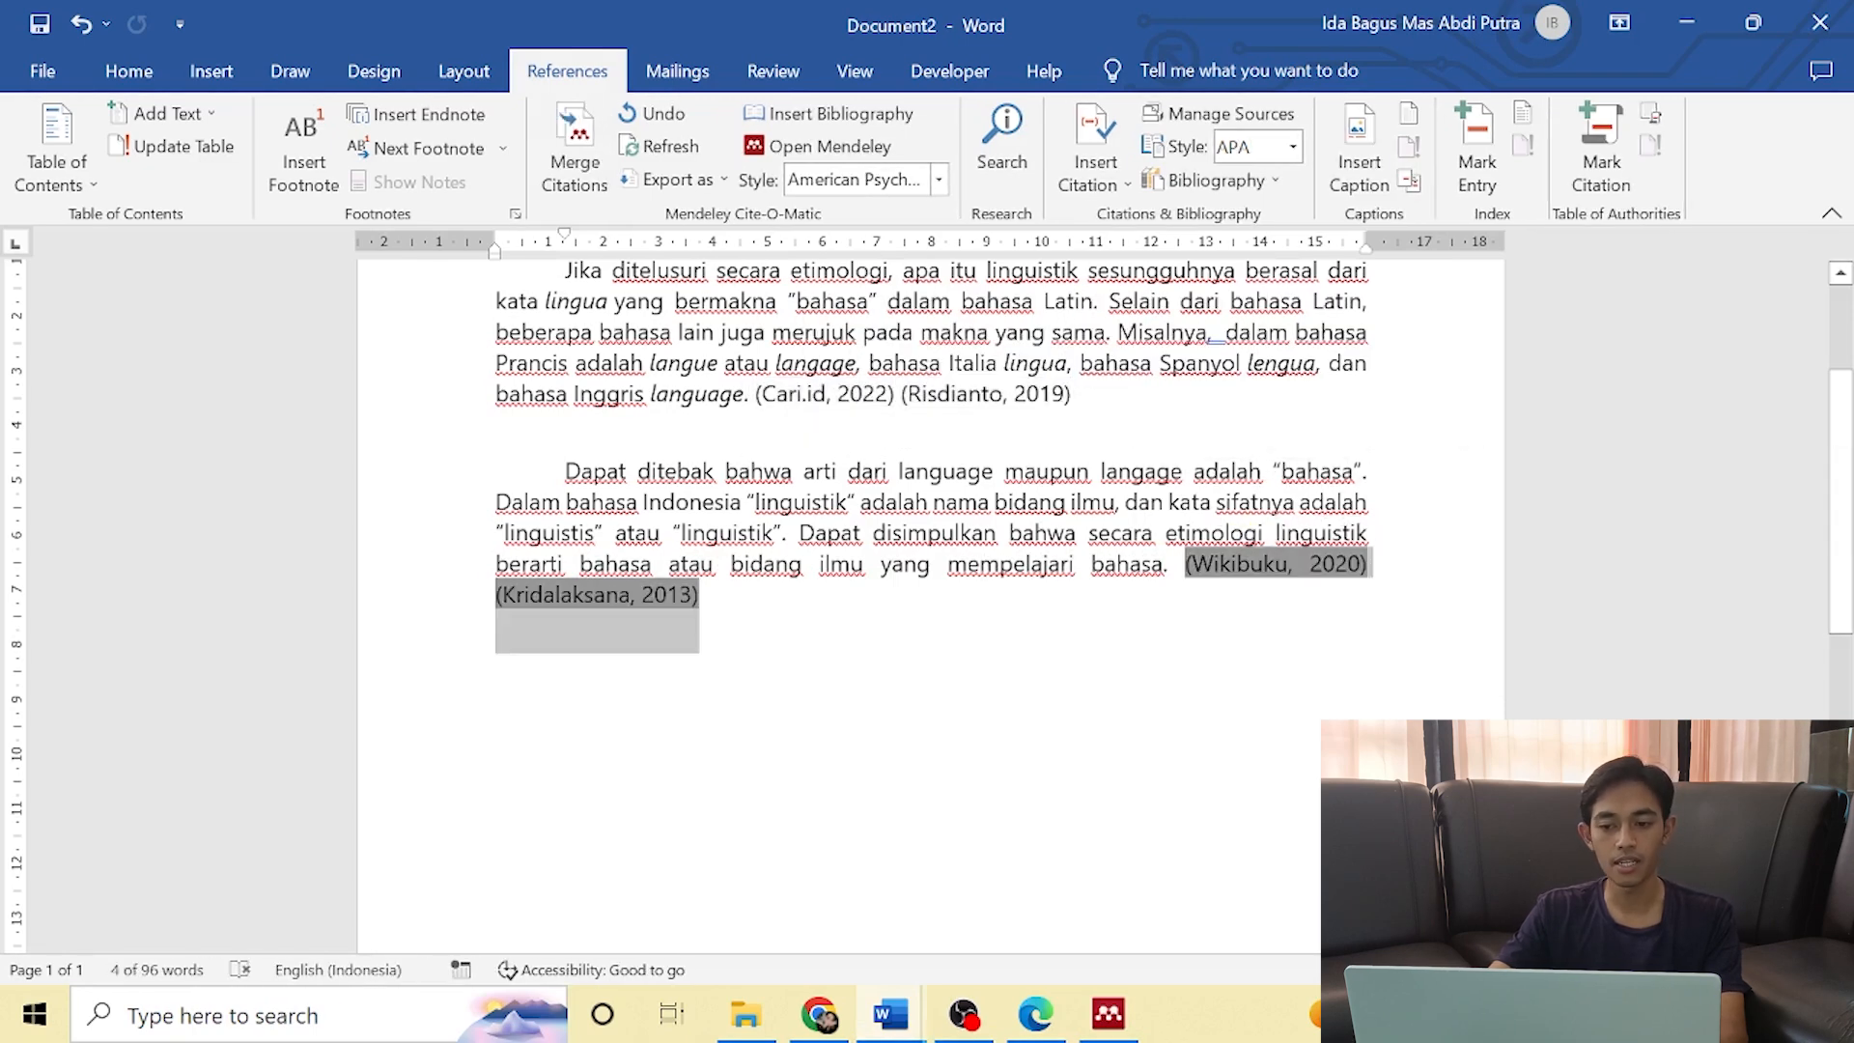
Insert a Mendeley bibliography on the empty line below the last paragraph.
click(566, 669)
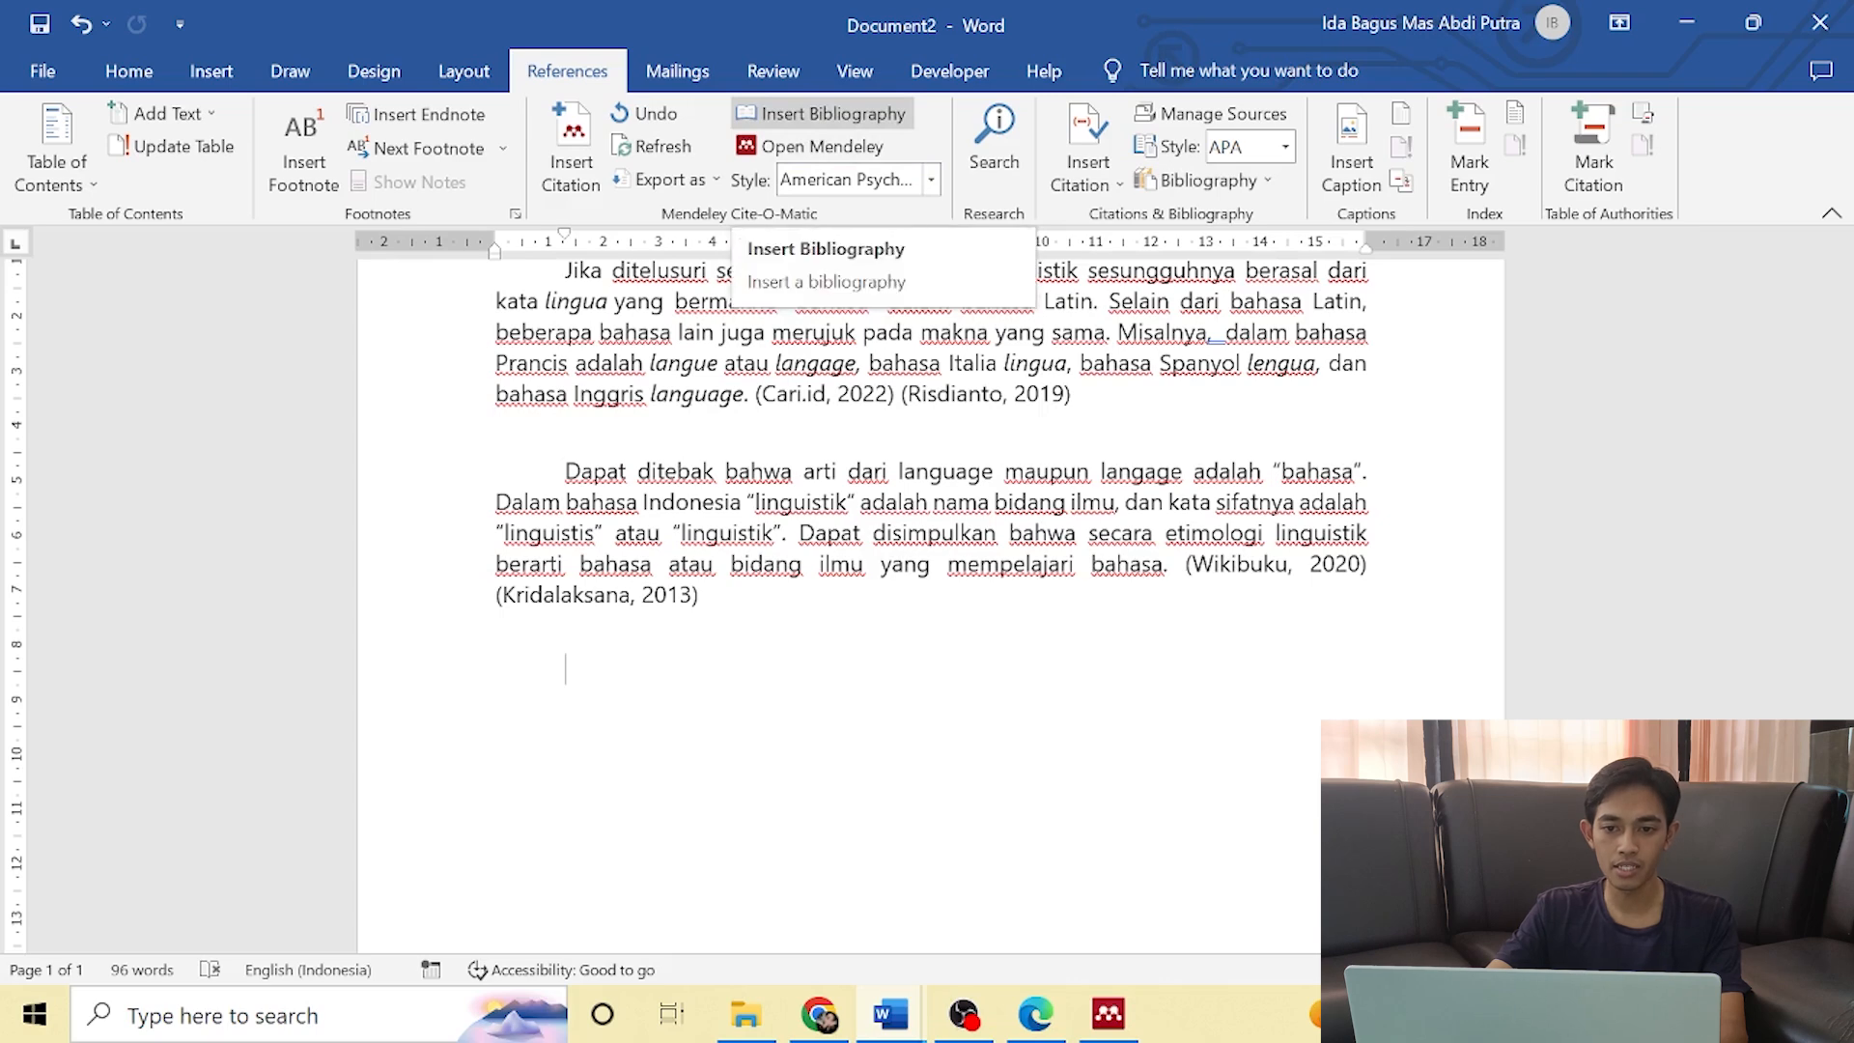
click(820, 114)
scroll(931, 599, down, 1)
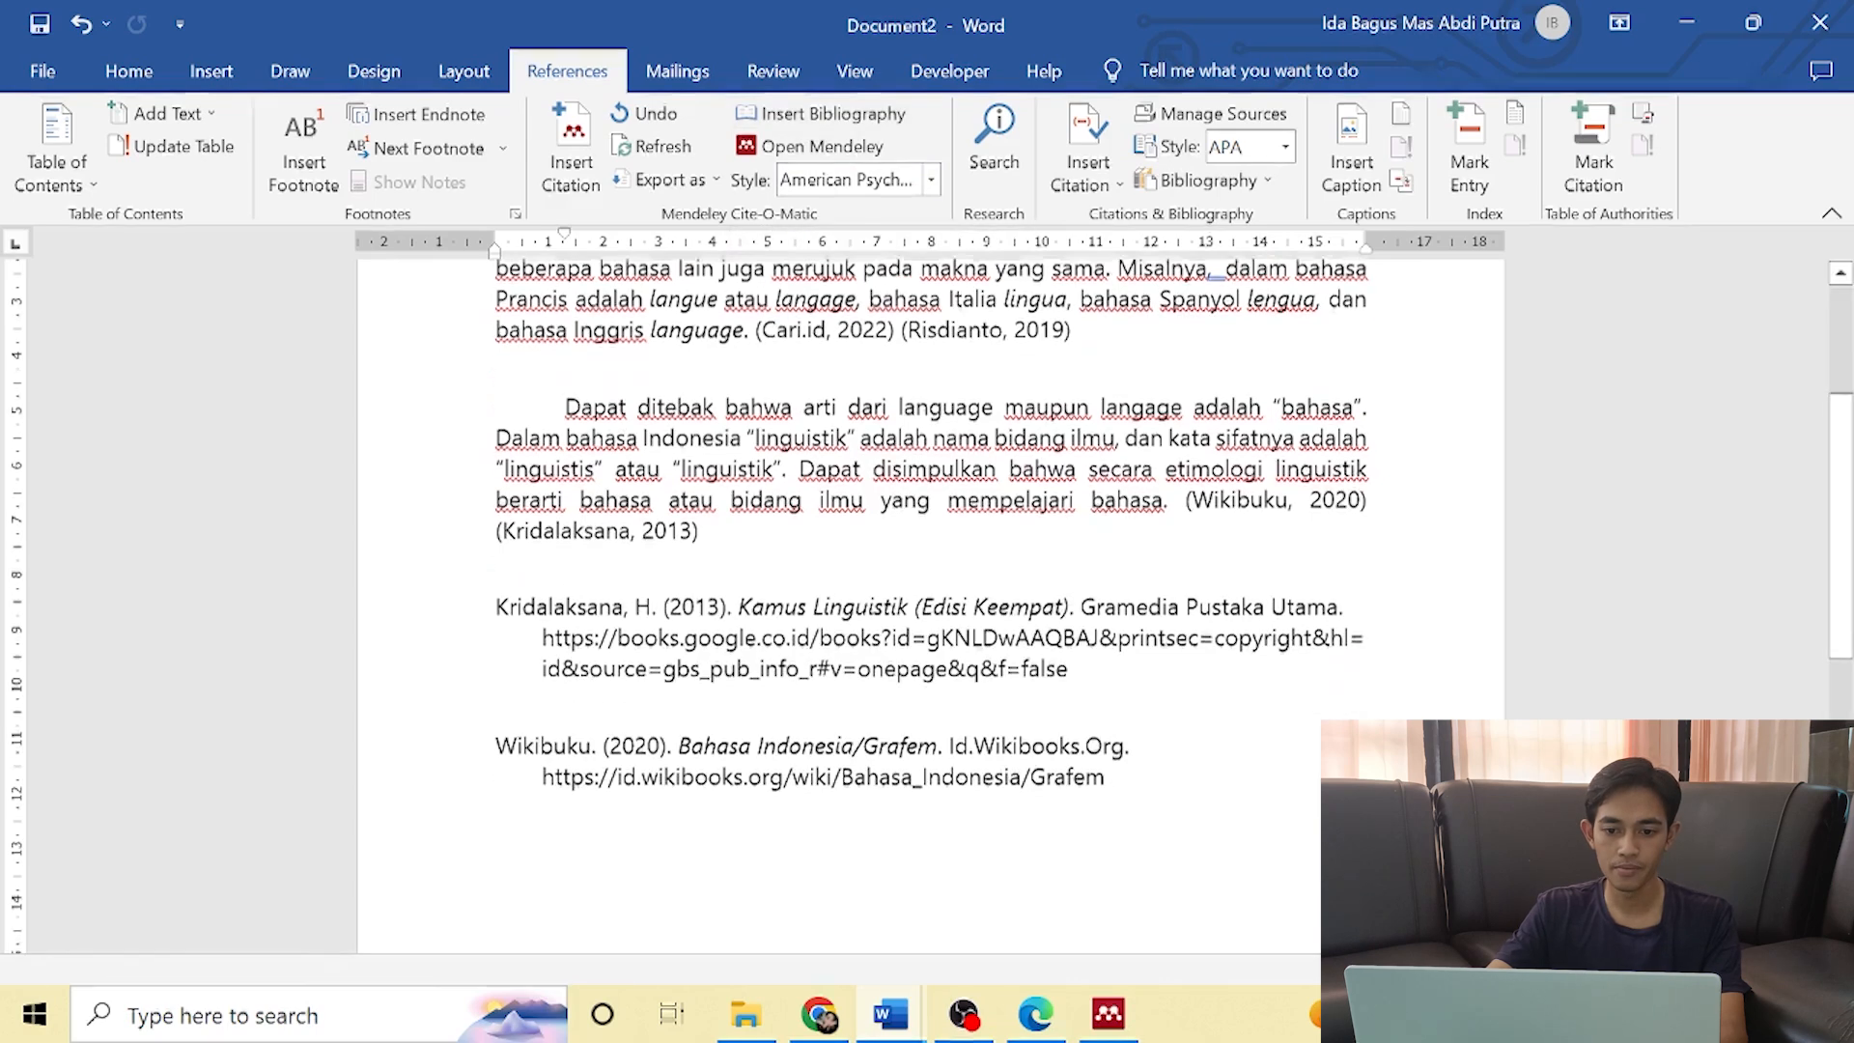
click(1074, 663)
click(553, 600)
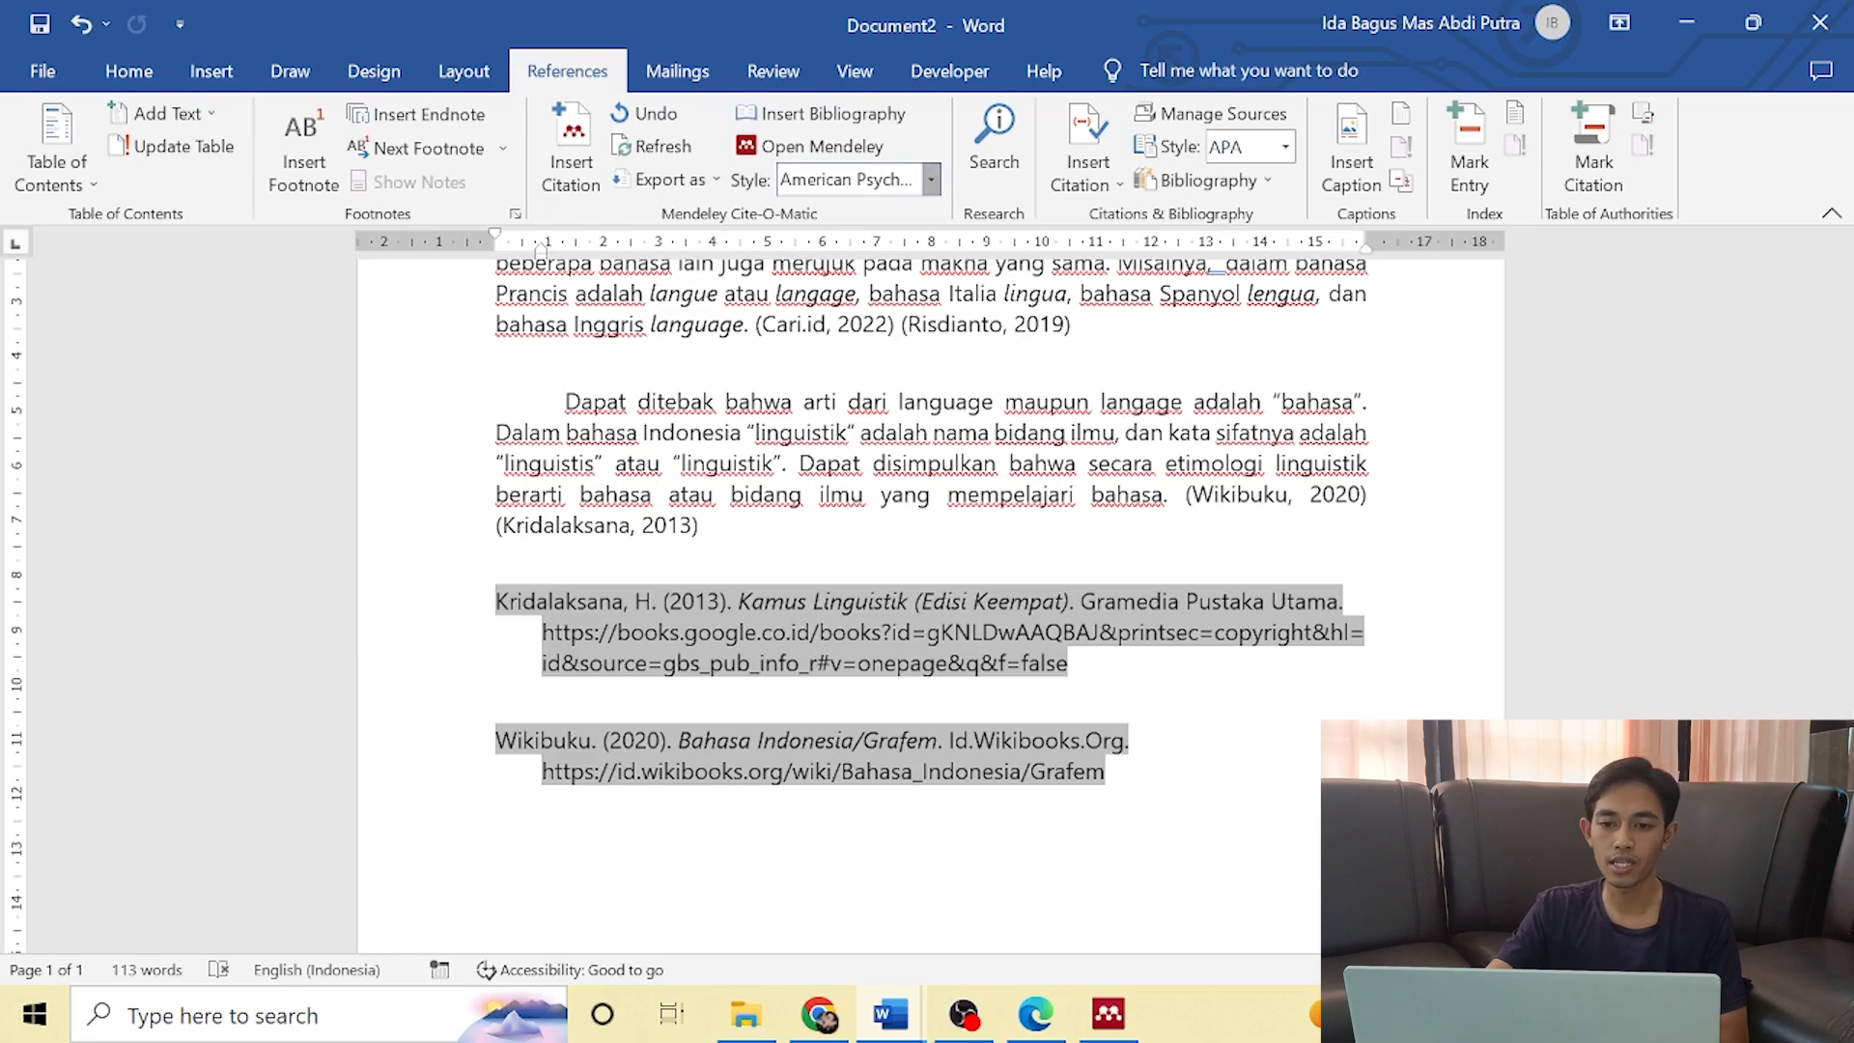
Look through the citation styles available for the Mendeley citations and bibliography without choosing a different one.
click(931, 180)
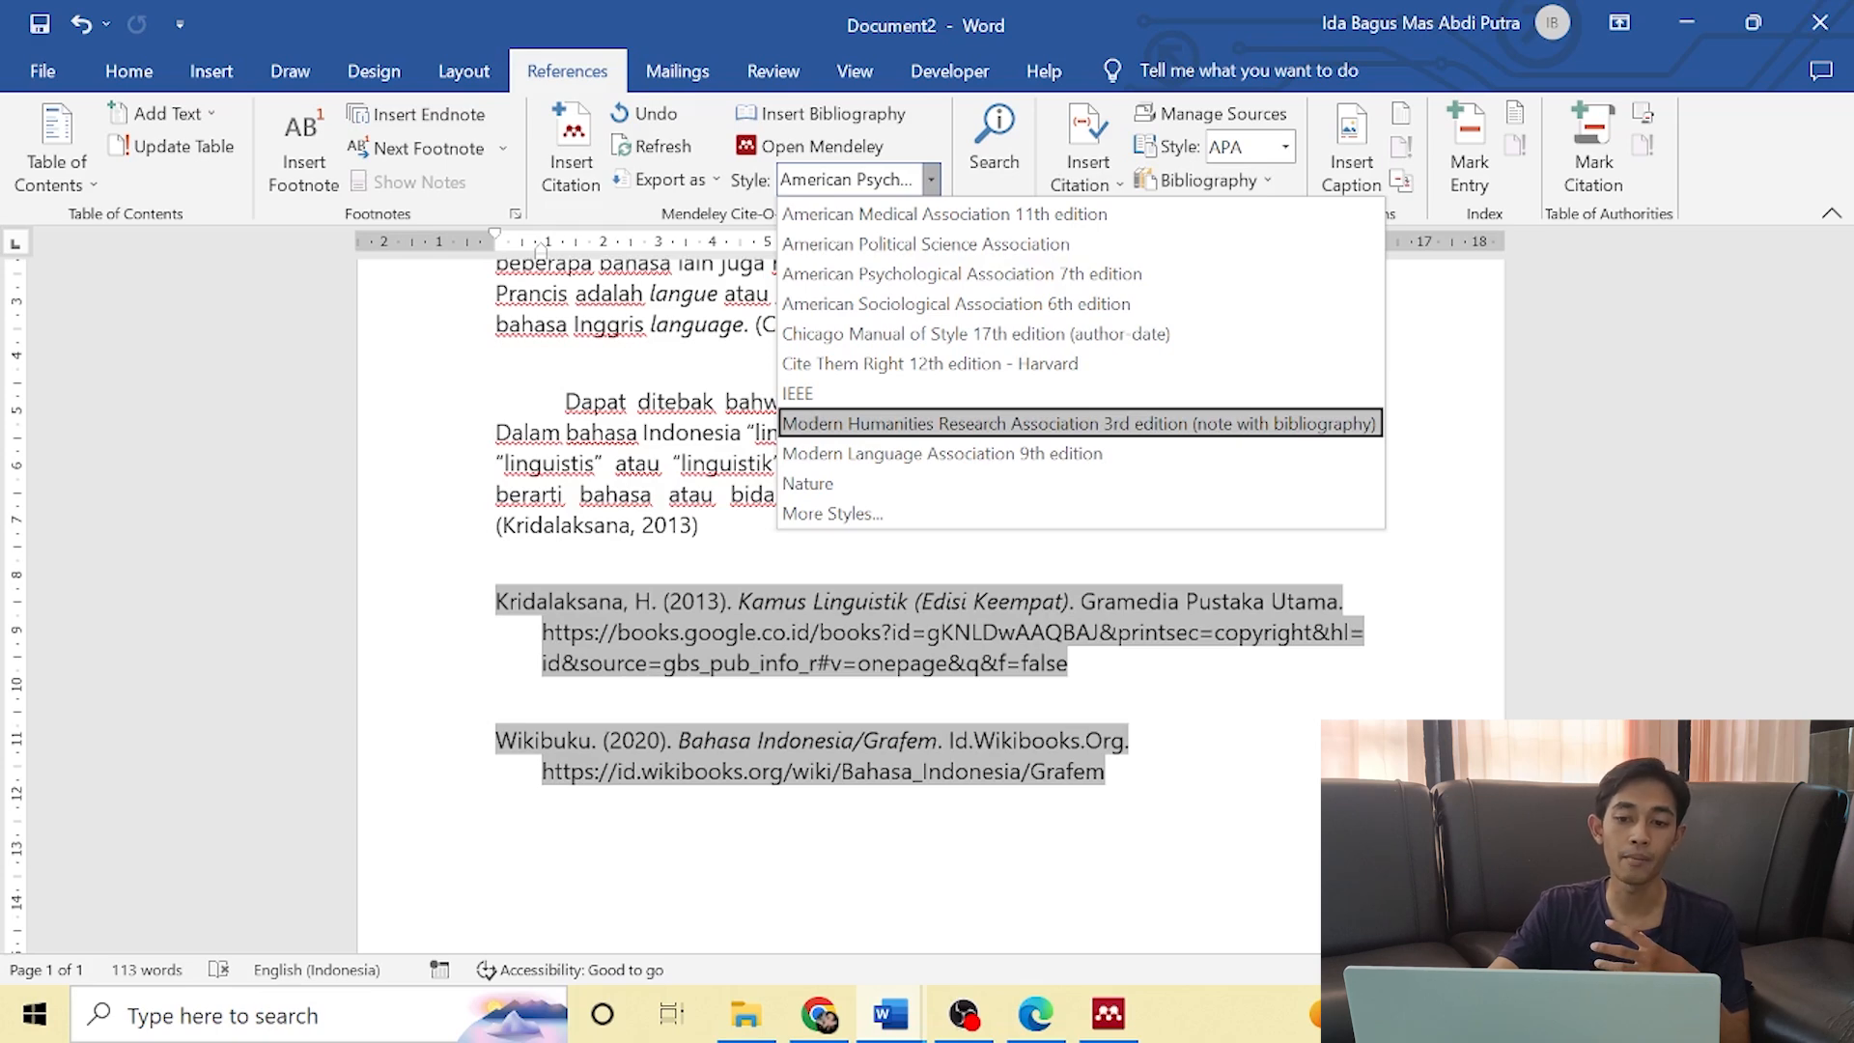
key(Escape)
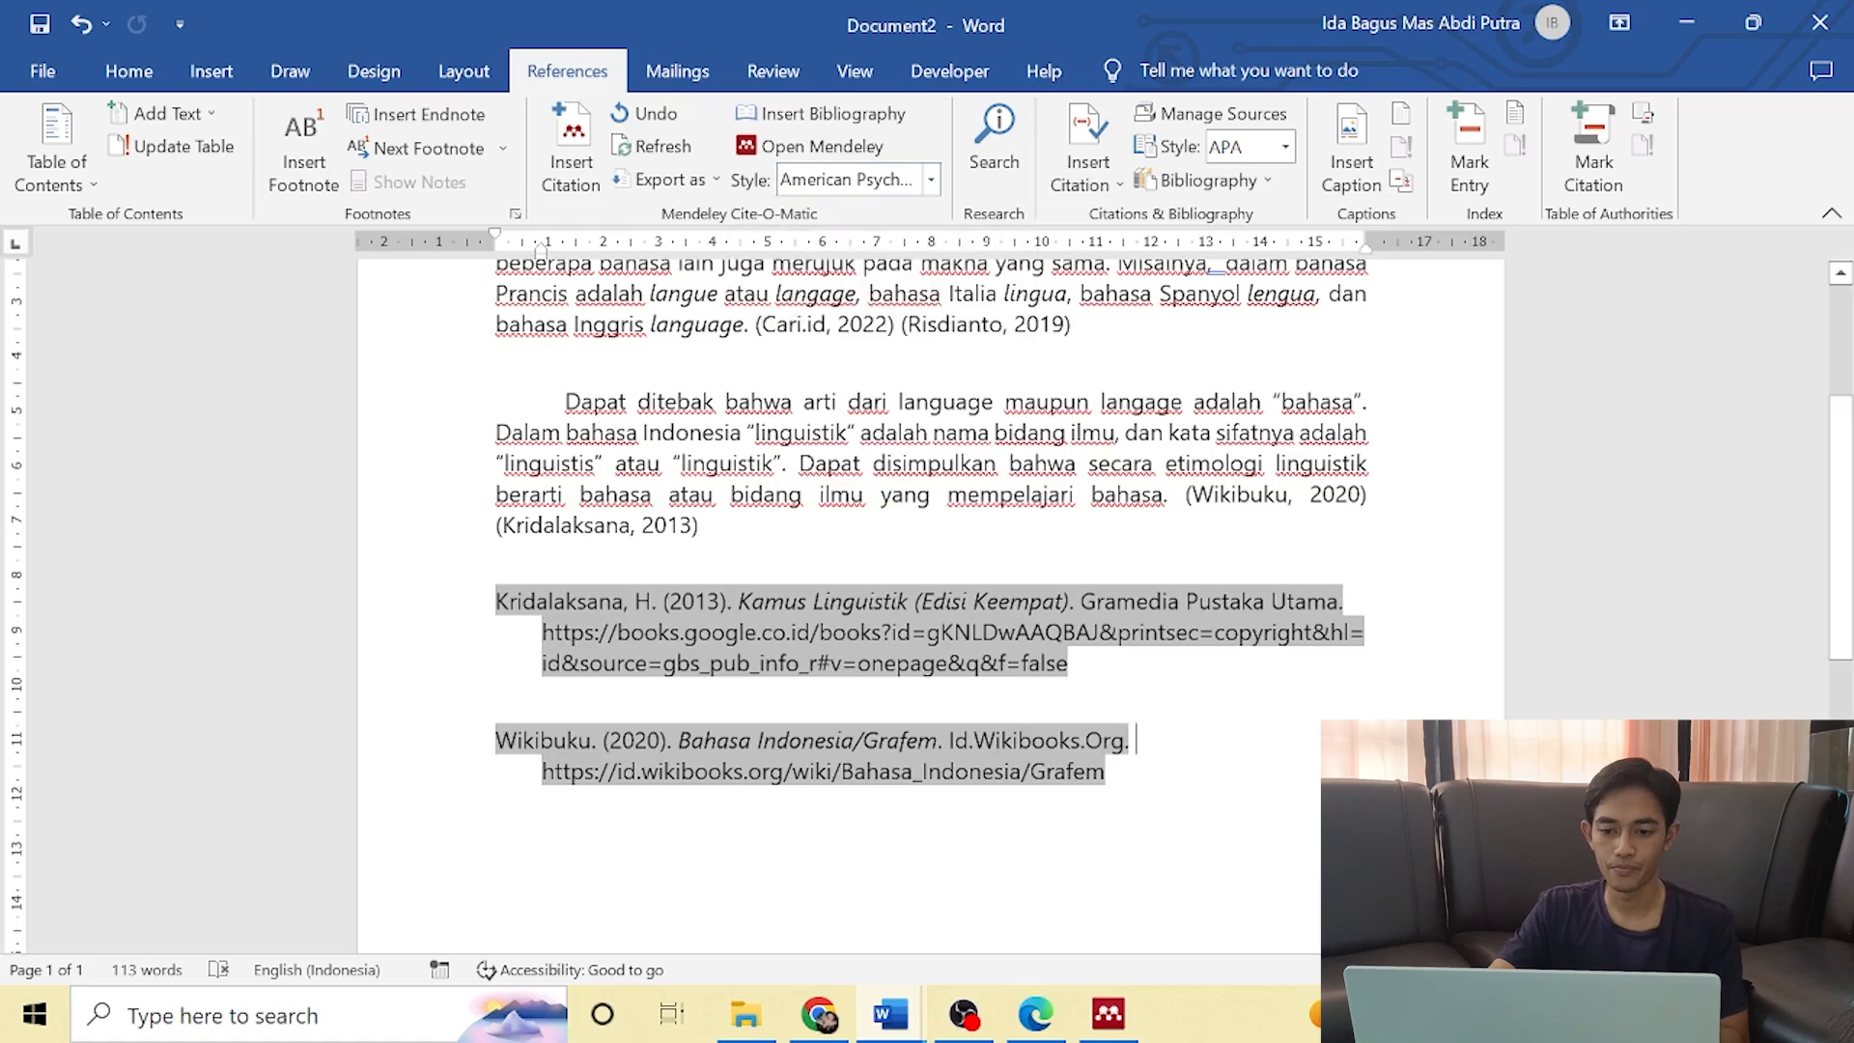
key(Return)
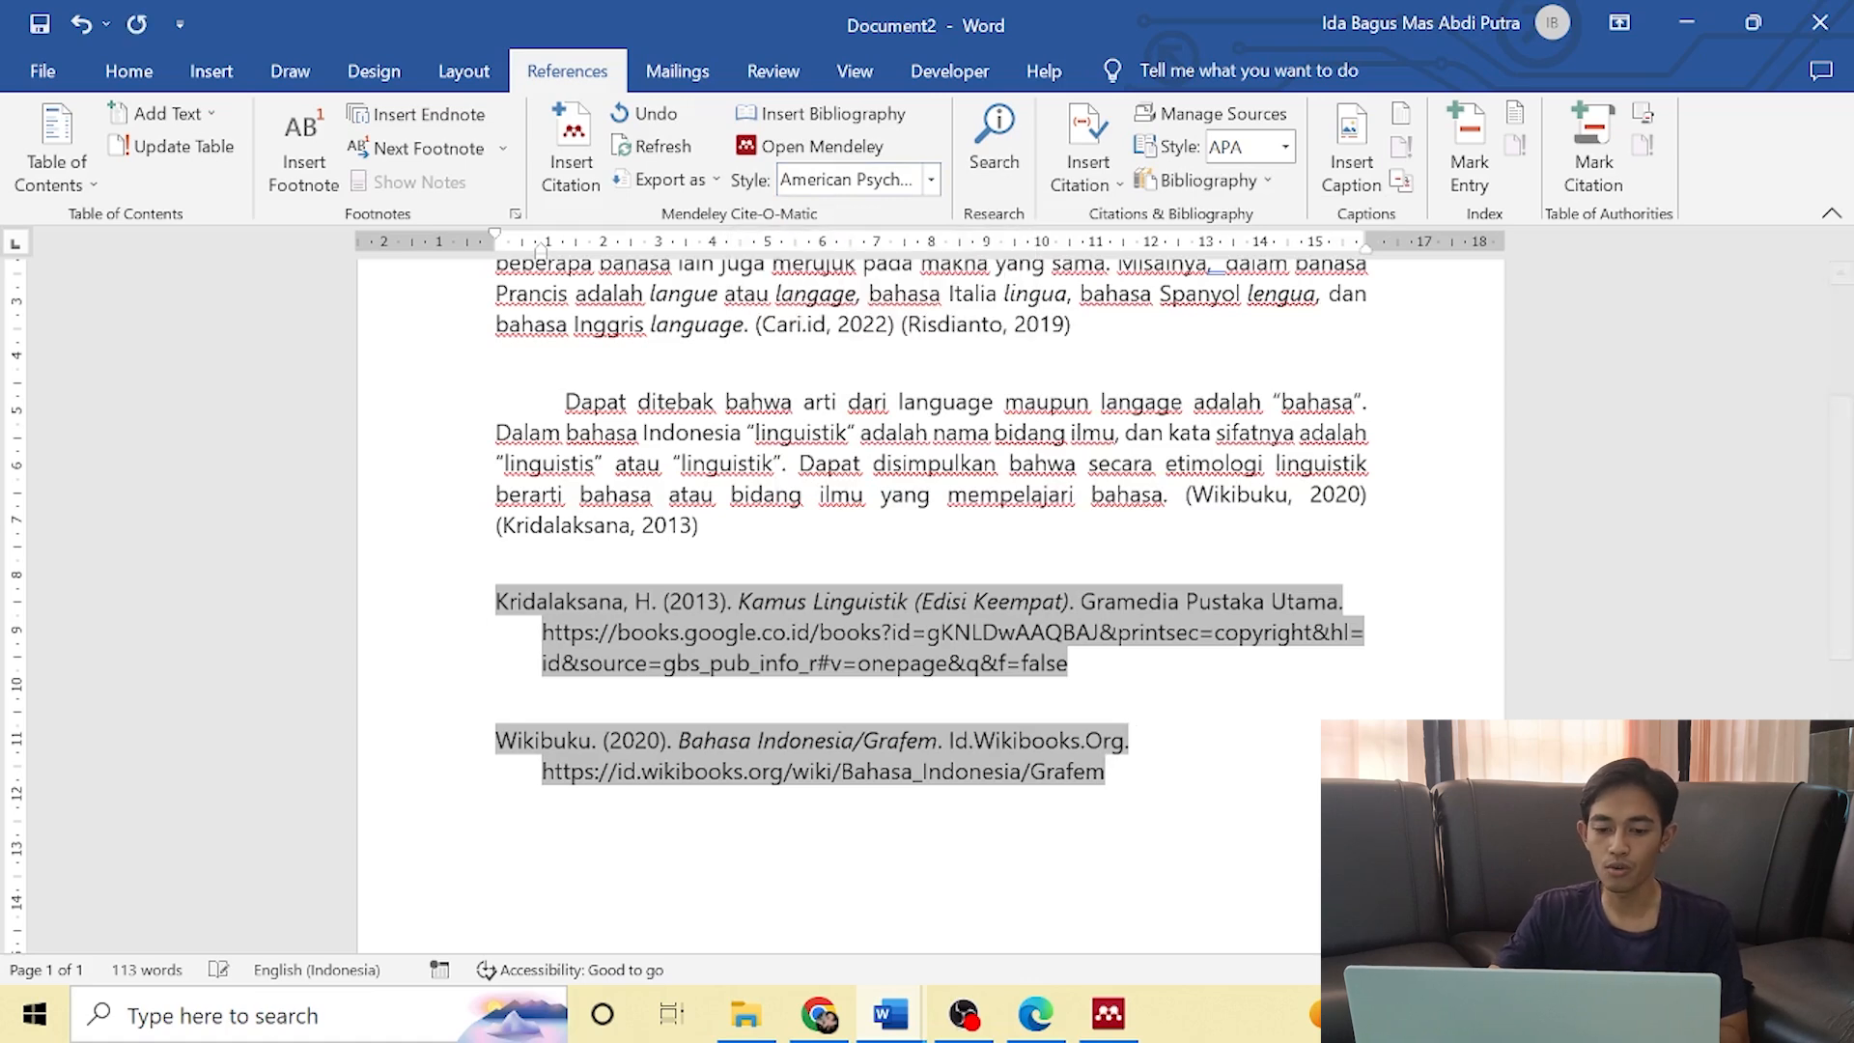
Search Mendeley for "bahasa" and cite the 2020 article "INTERFERENSI FONOLOGI PADA PEMBELAJAR BIPA ASAL EROPA DI BALI" at the end of the last paragraph.
click(705, 524)
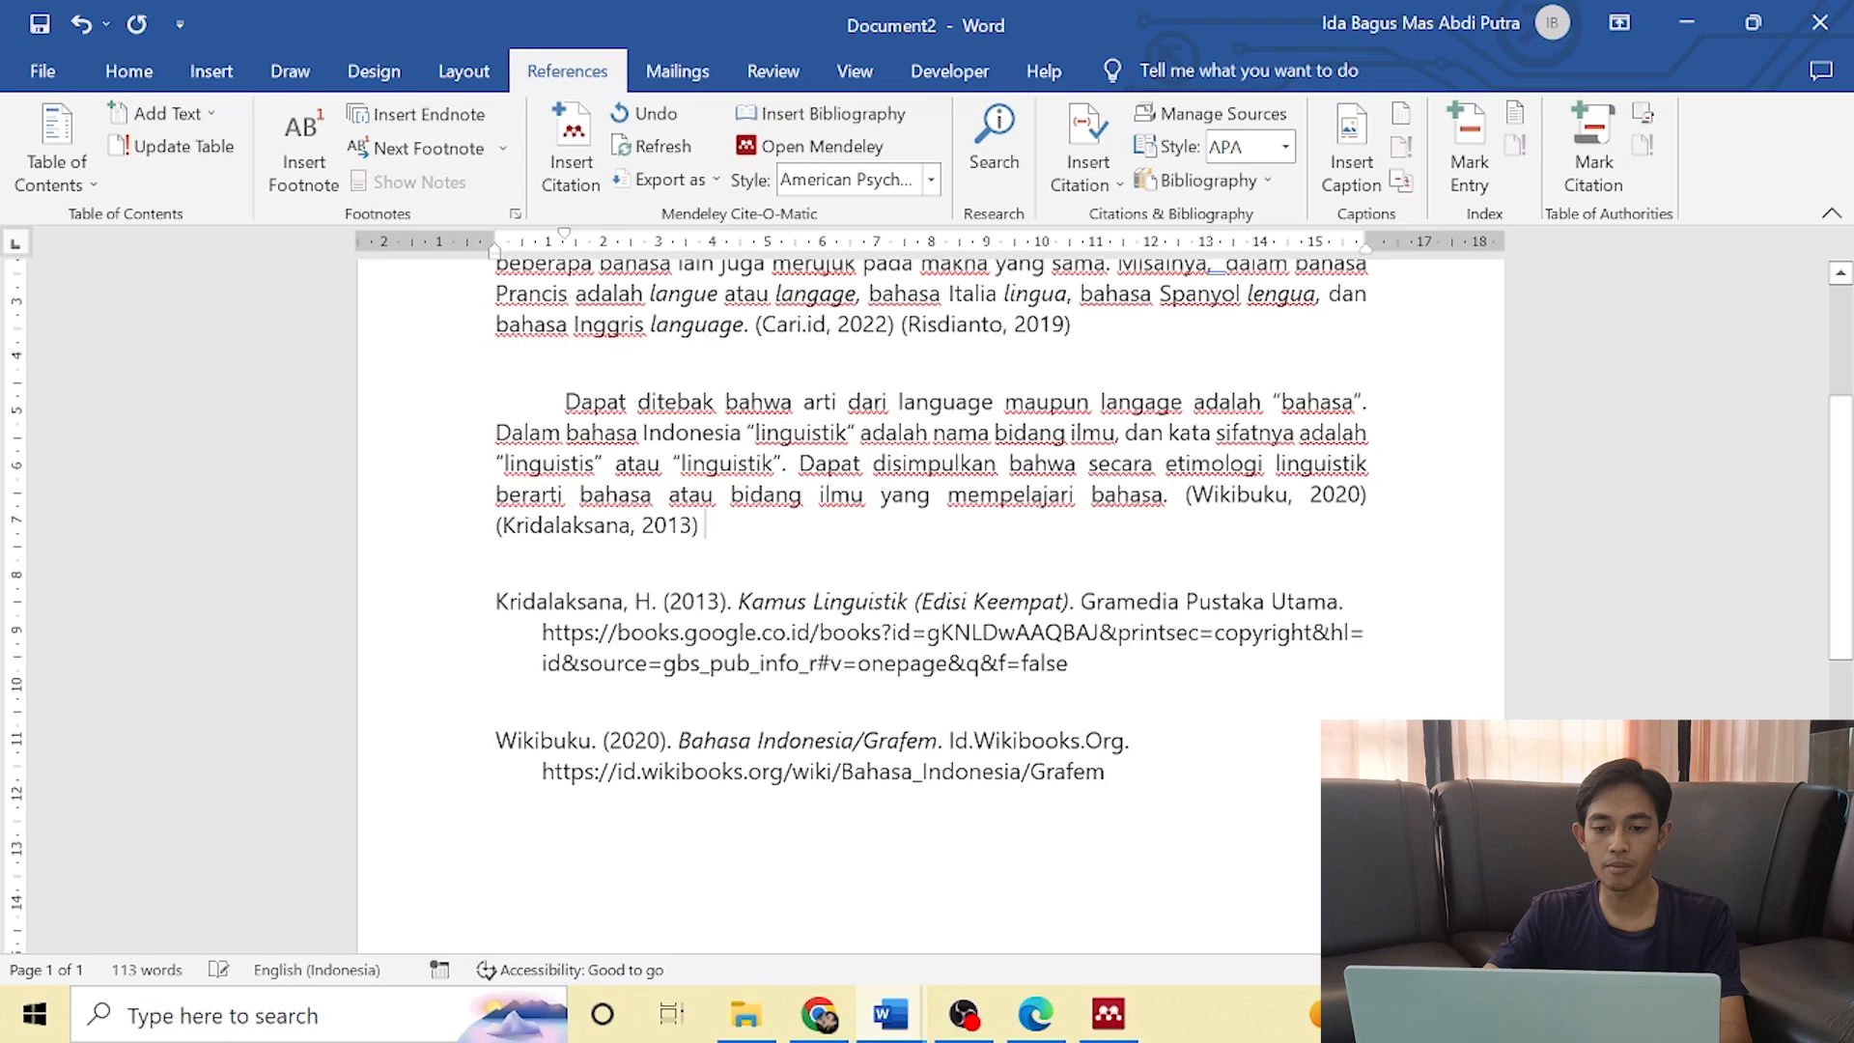
click(571, 150)
text(bahasa)
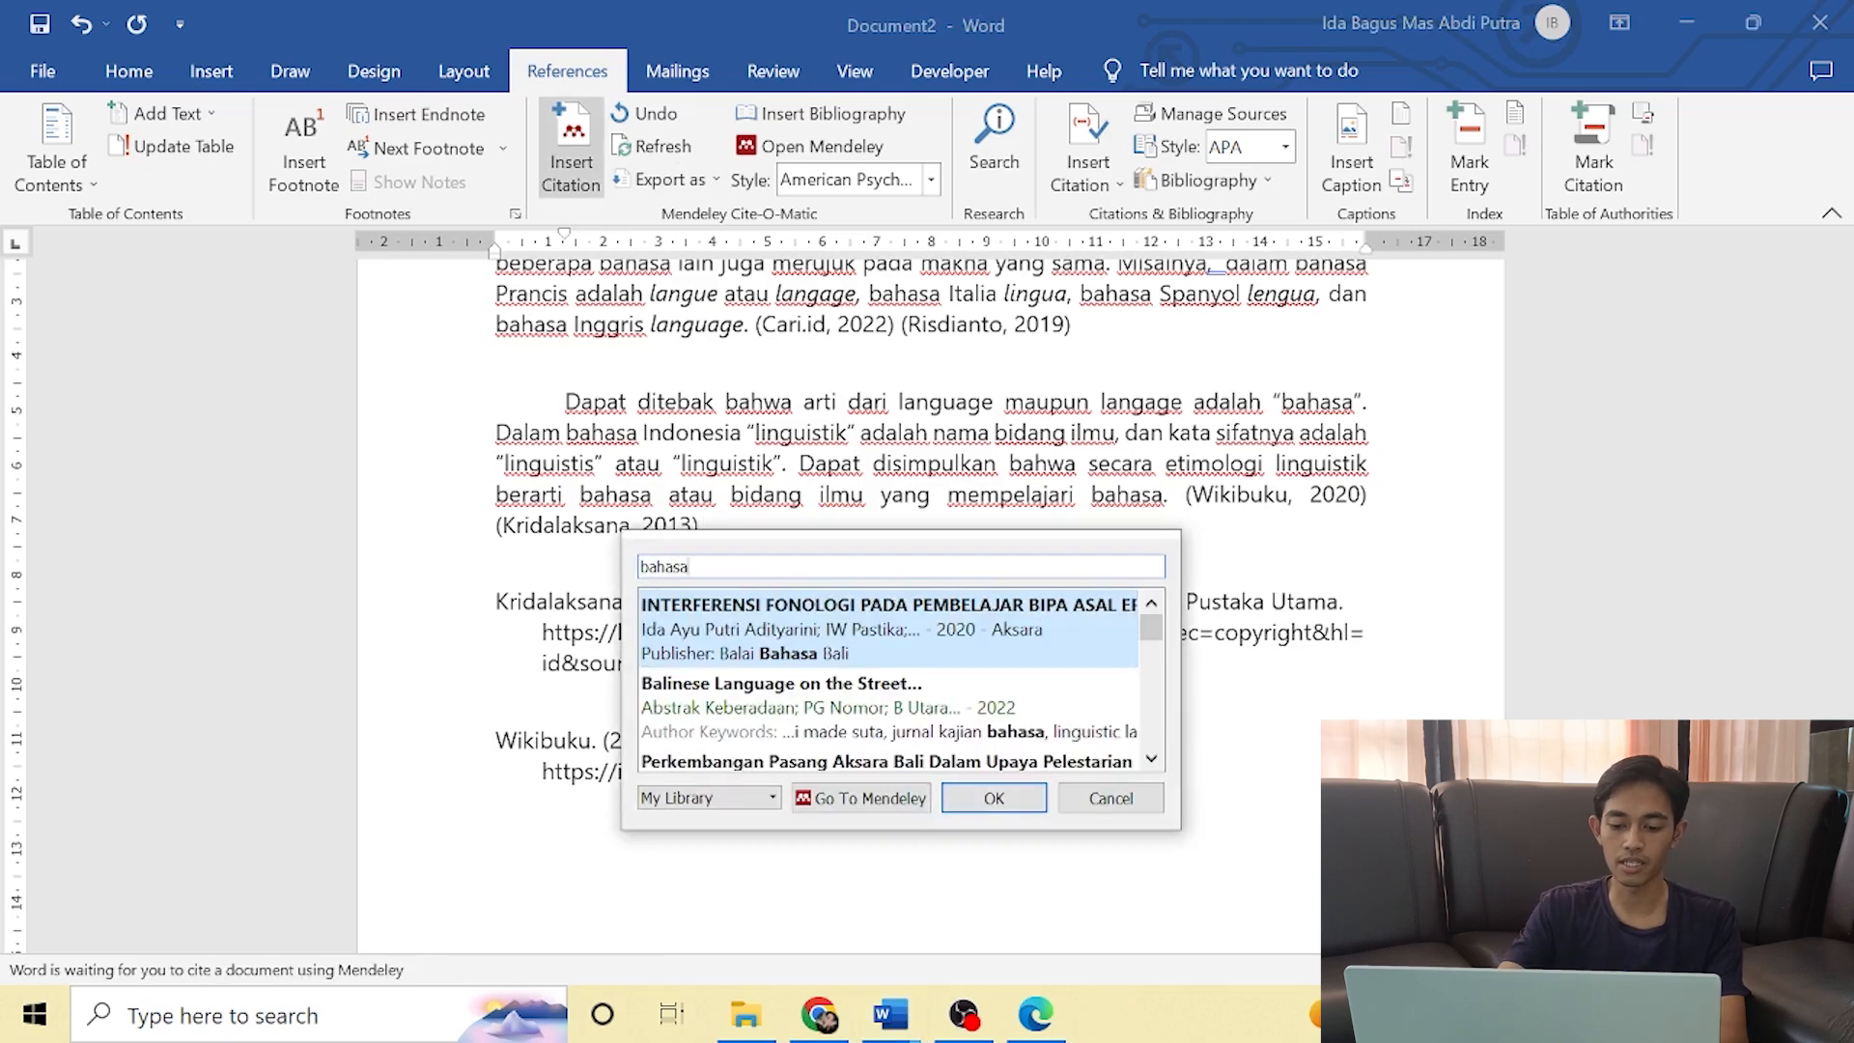
key(Return)
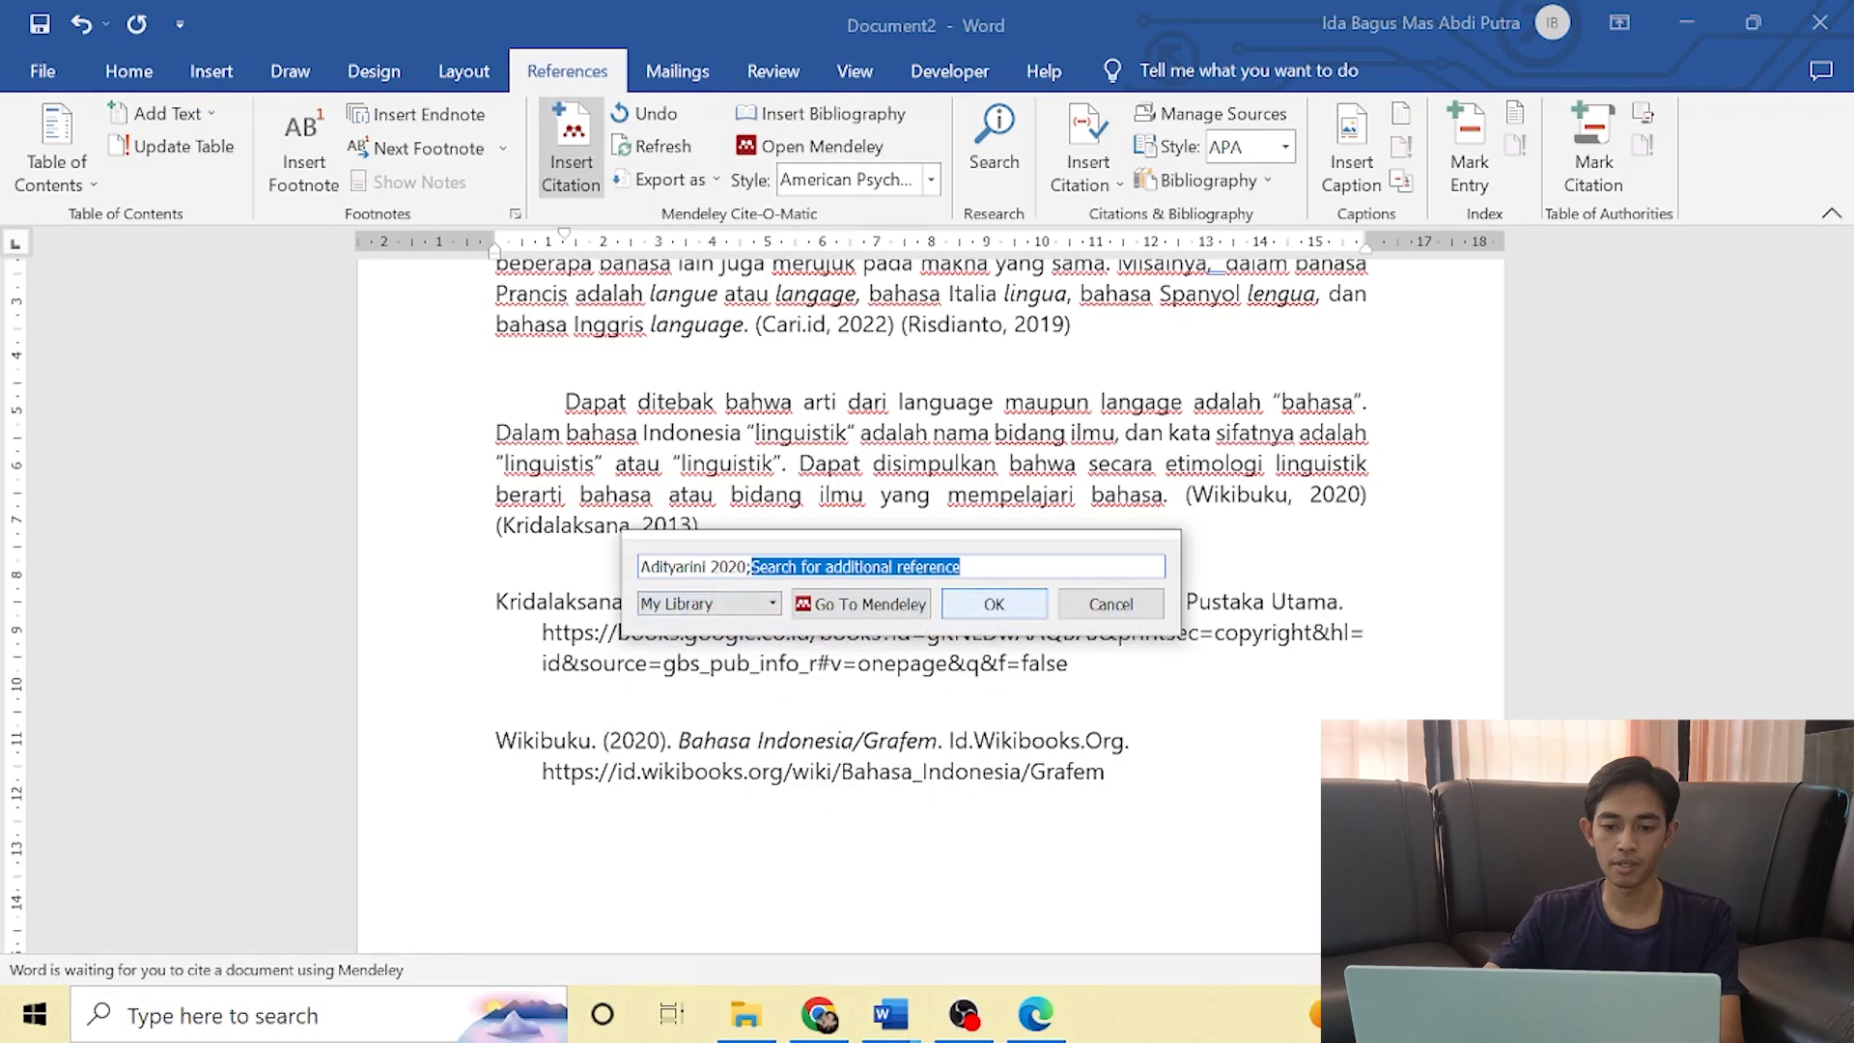
key(Return)
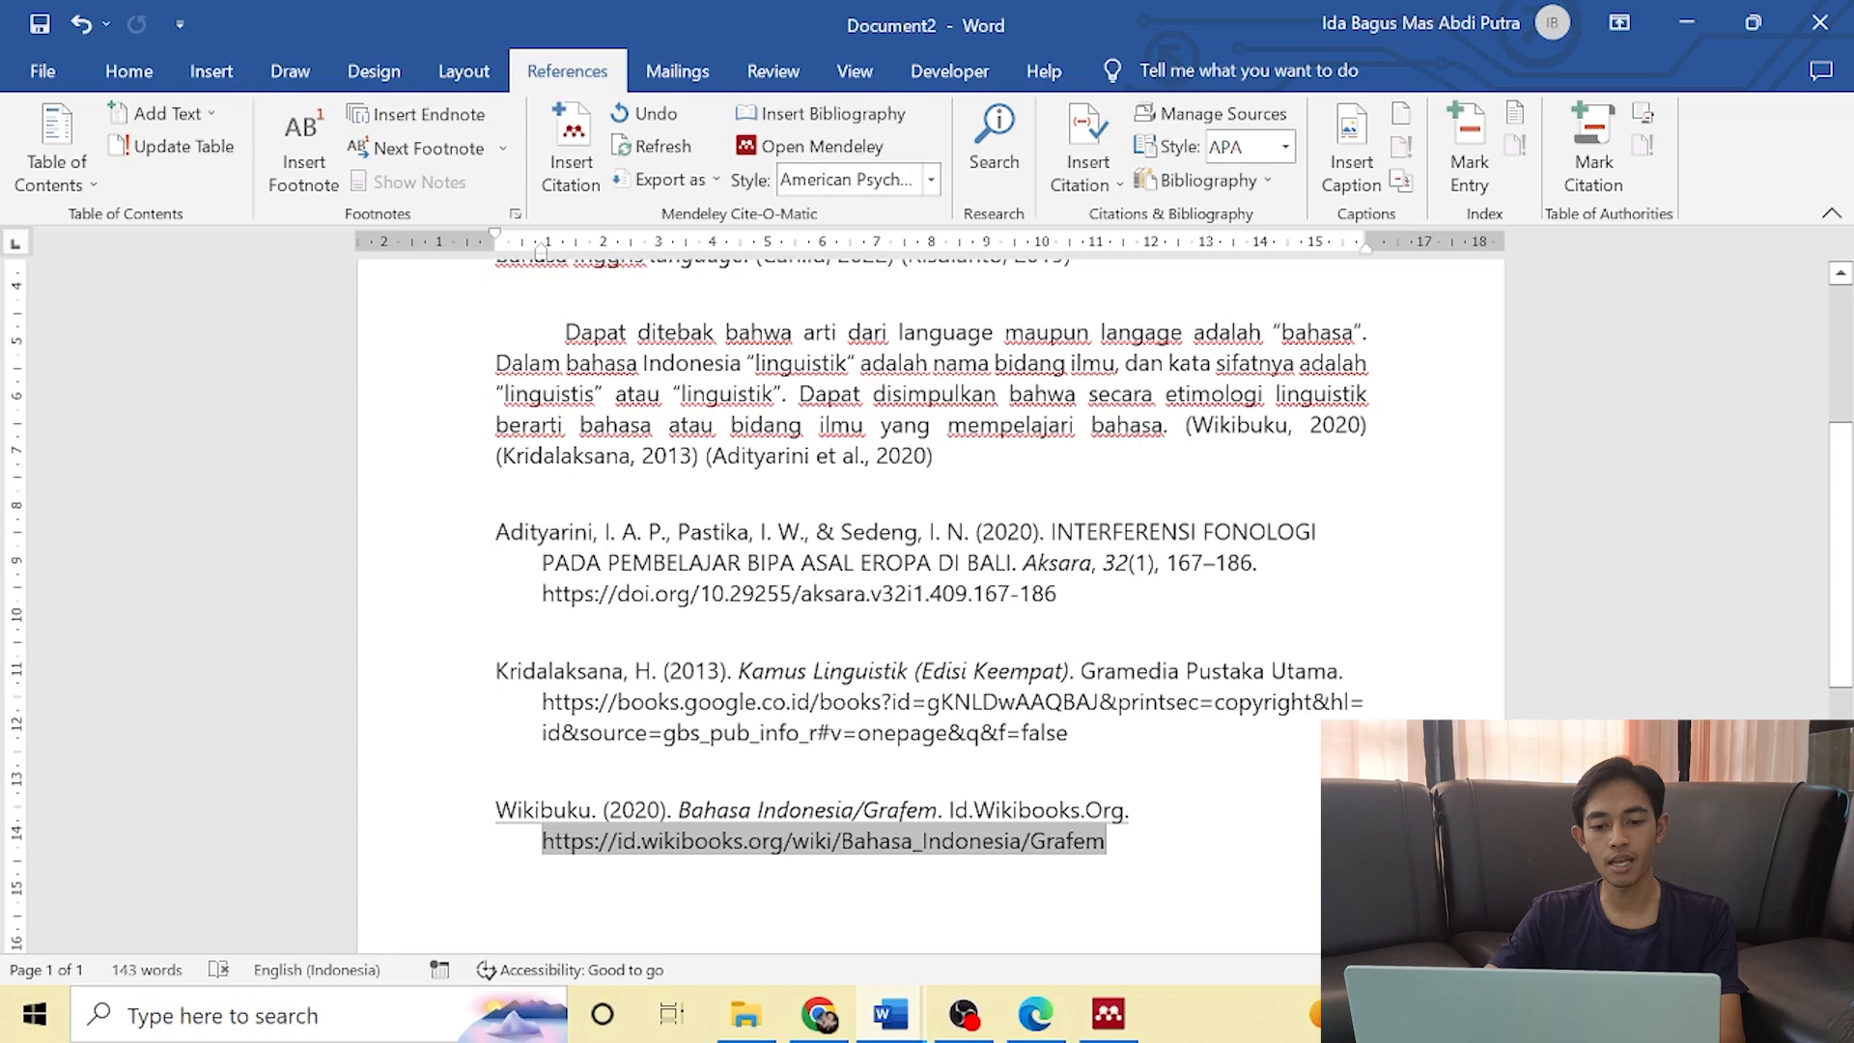
click(1040, 733)
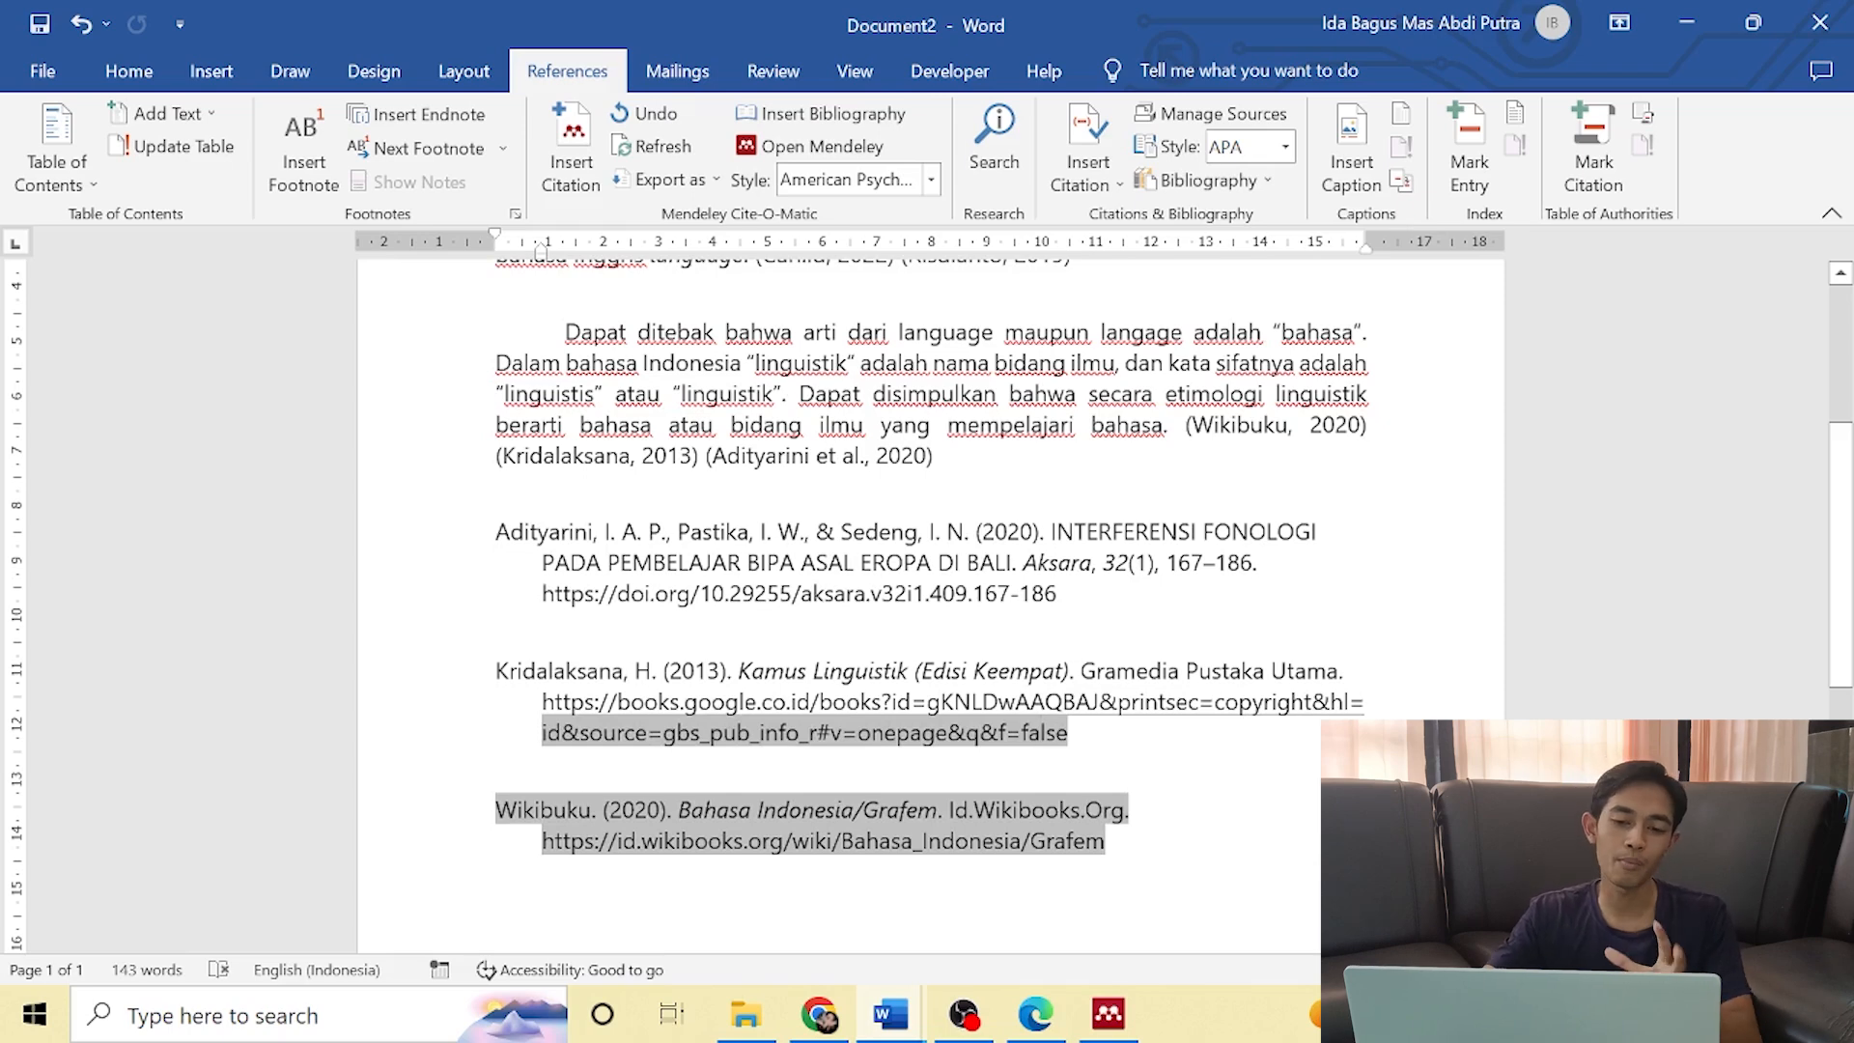
Add an empty line after the first paragraph and insert Word's built-in Bibliography there.
scroll(931, 605, up, 2)
click(1072, 394)
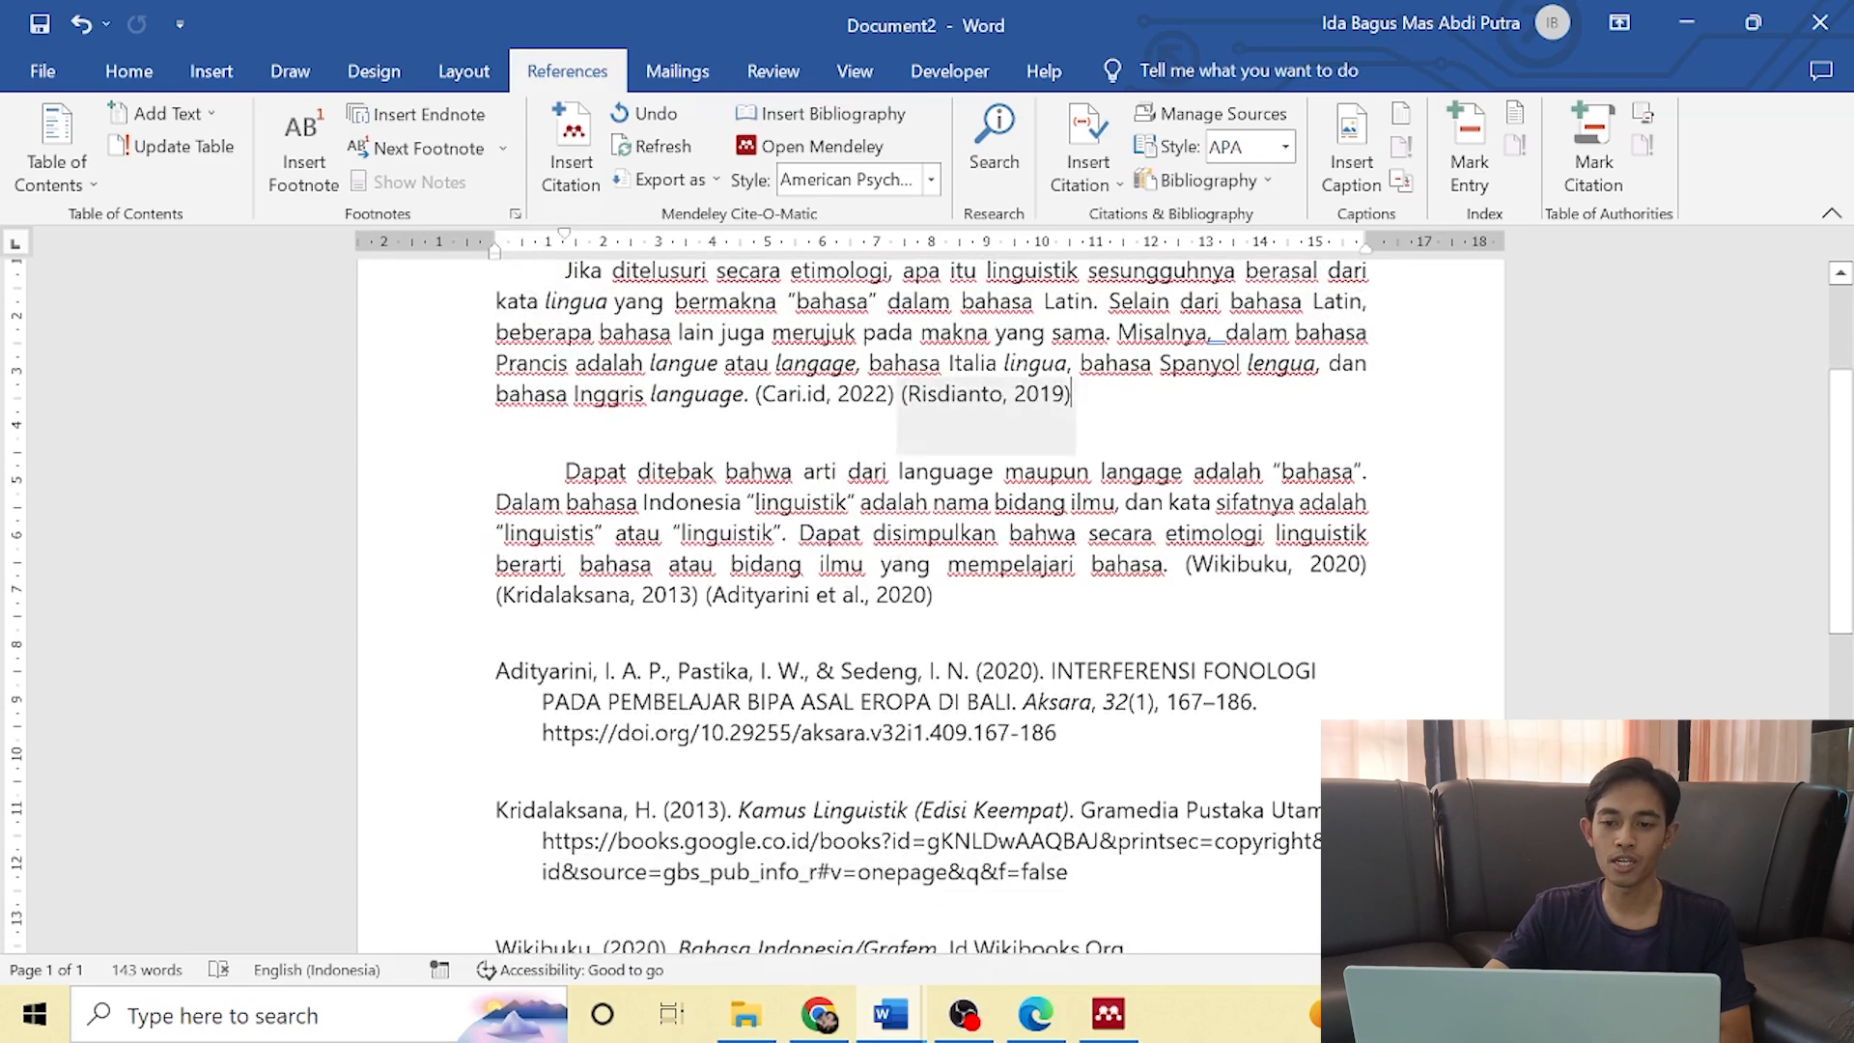
key(Return)
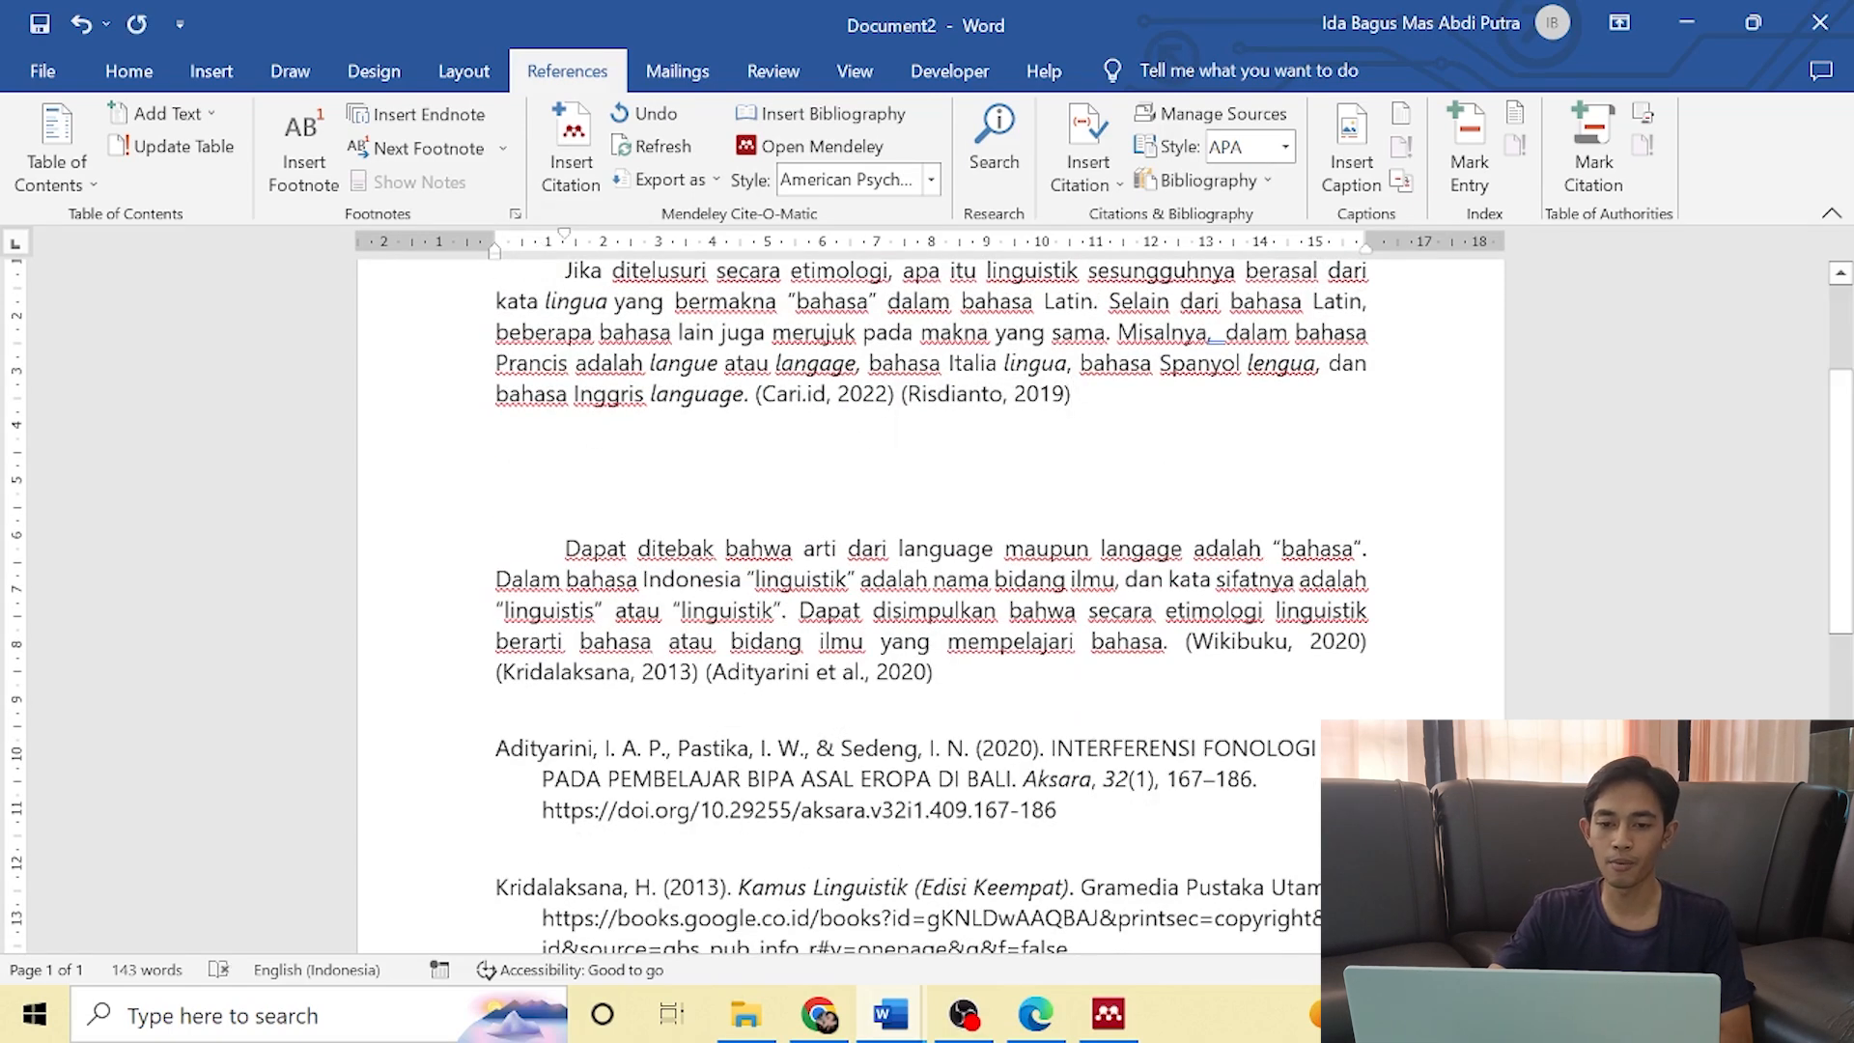
click(1208, 180)
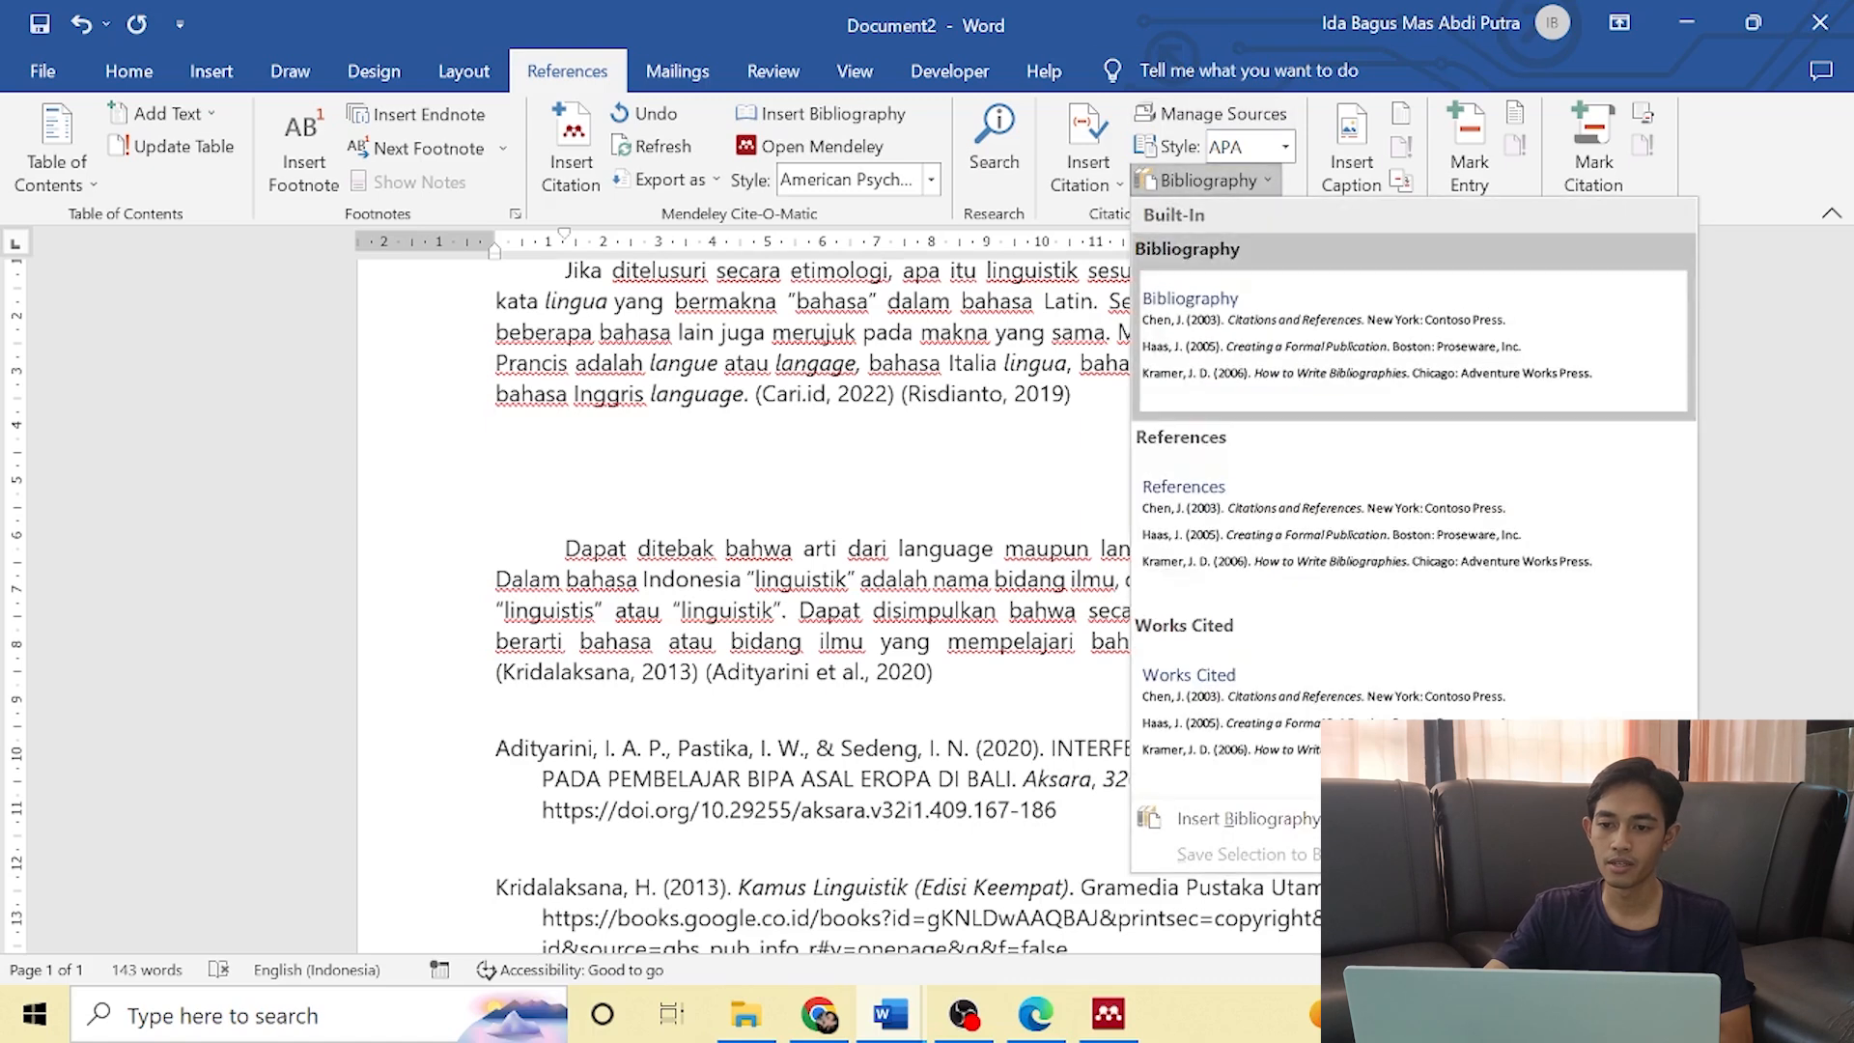
click(1352, 357)
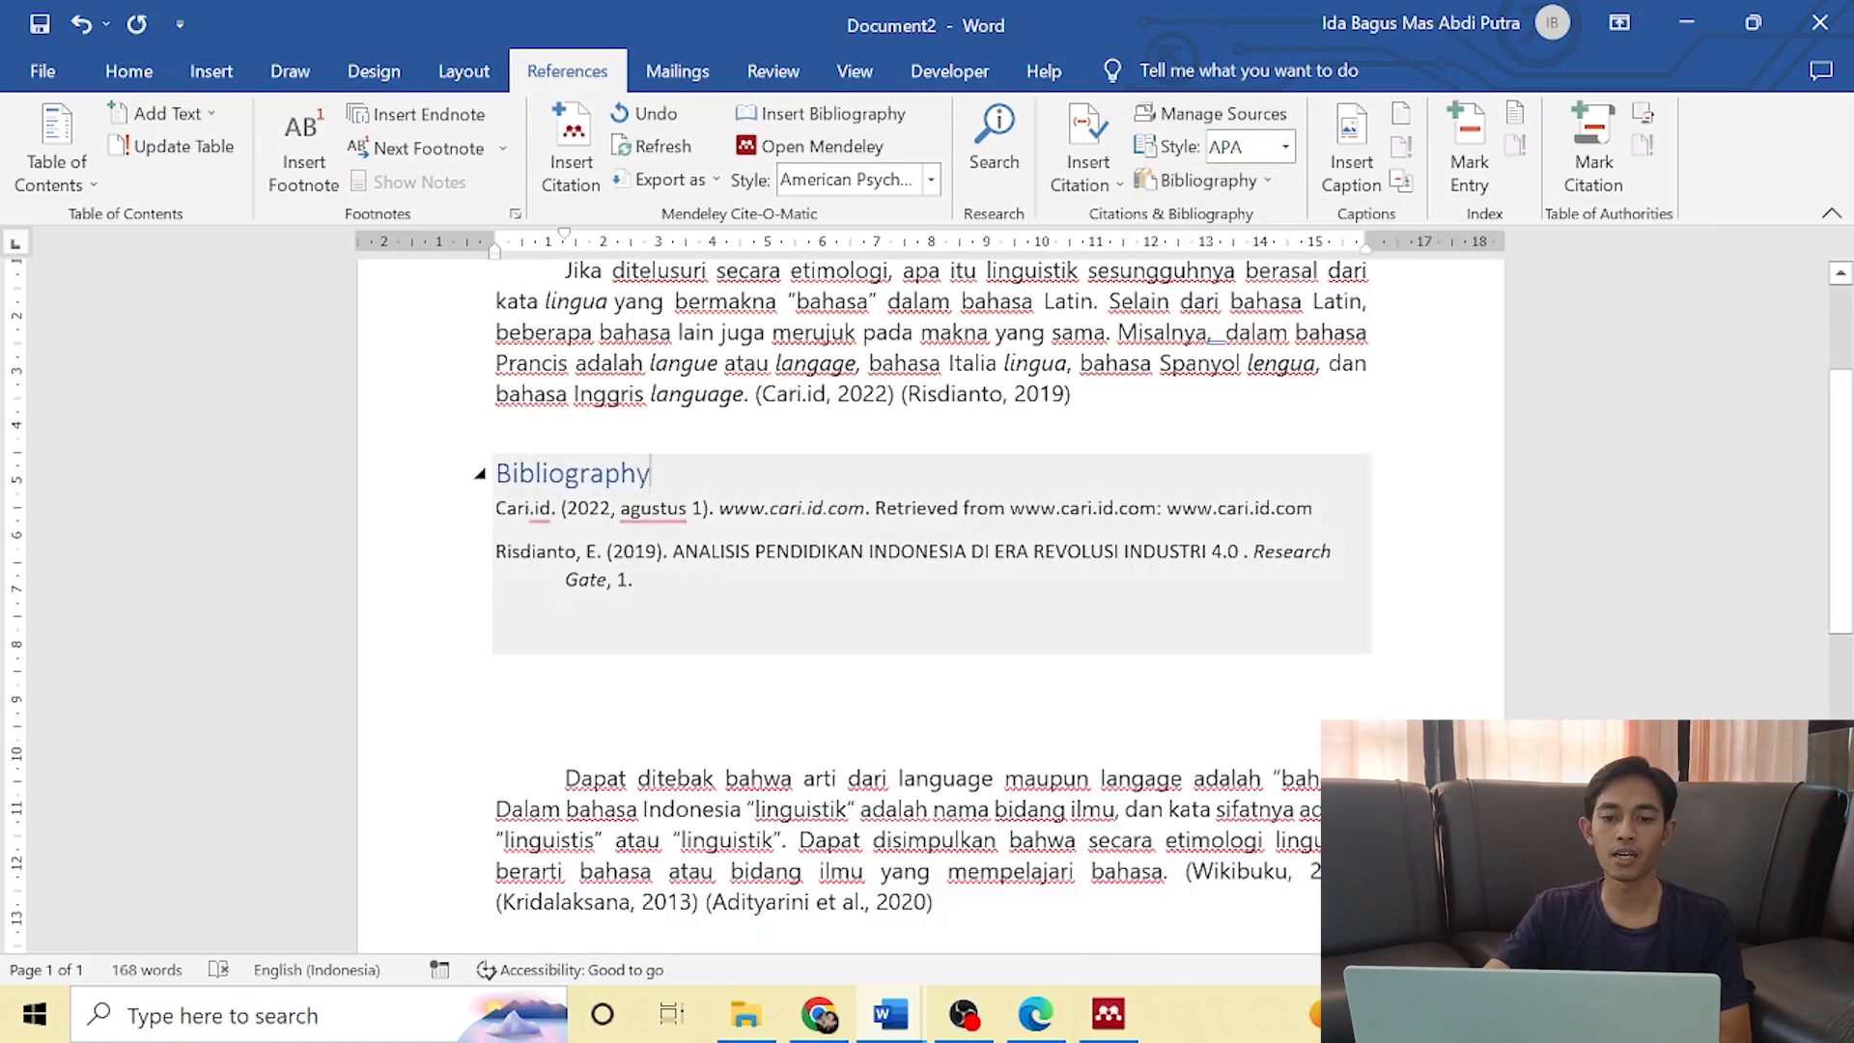
drag(652, 474, 519, 474)
click(568, 699)
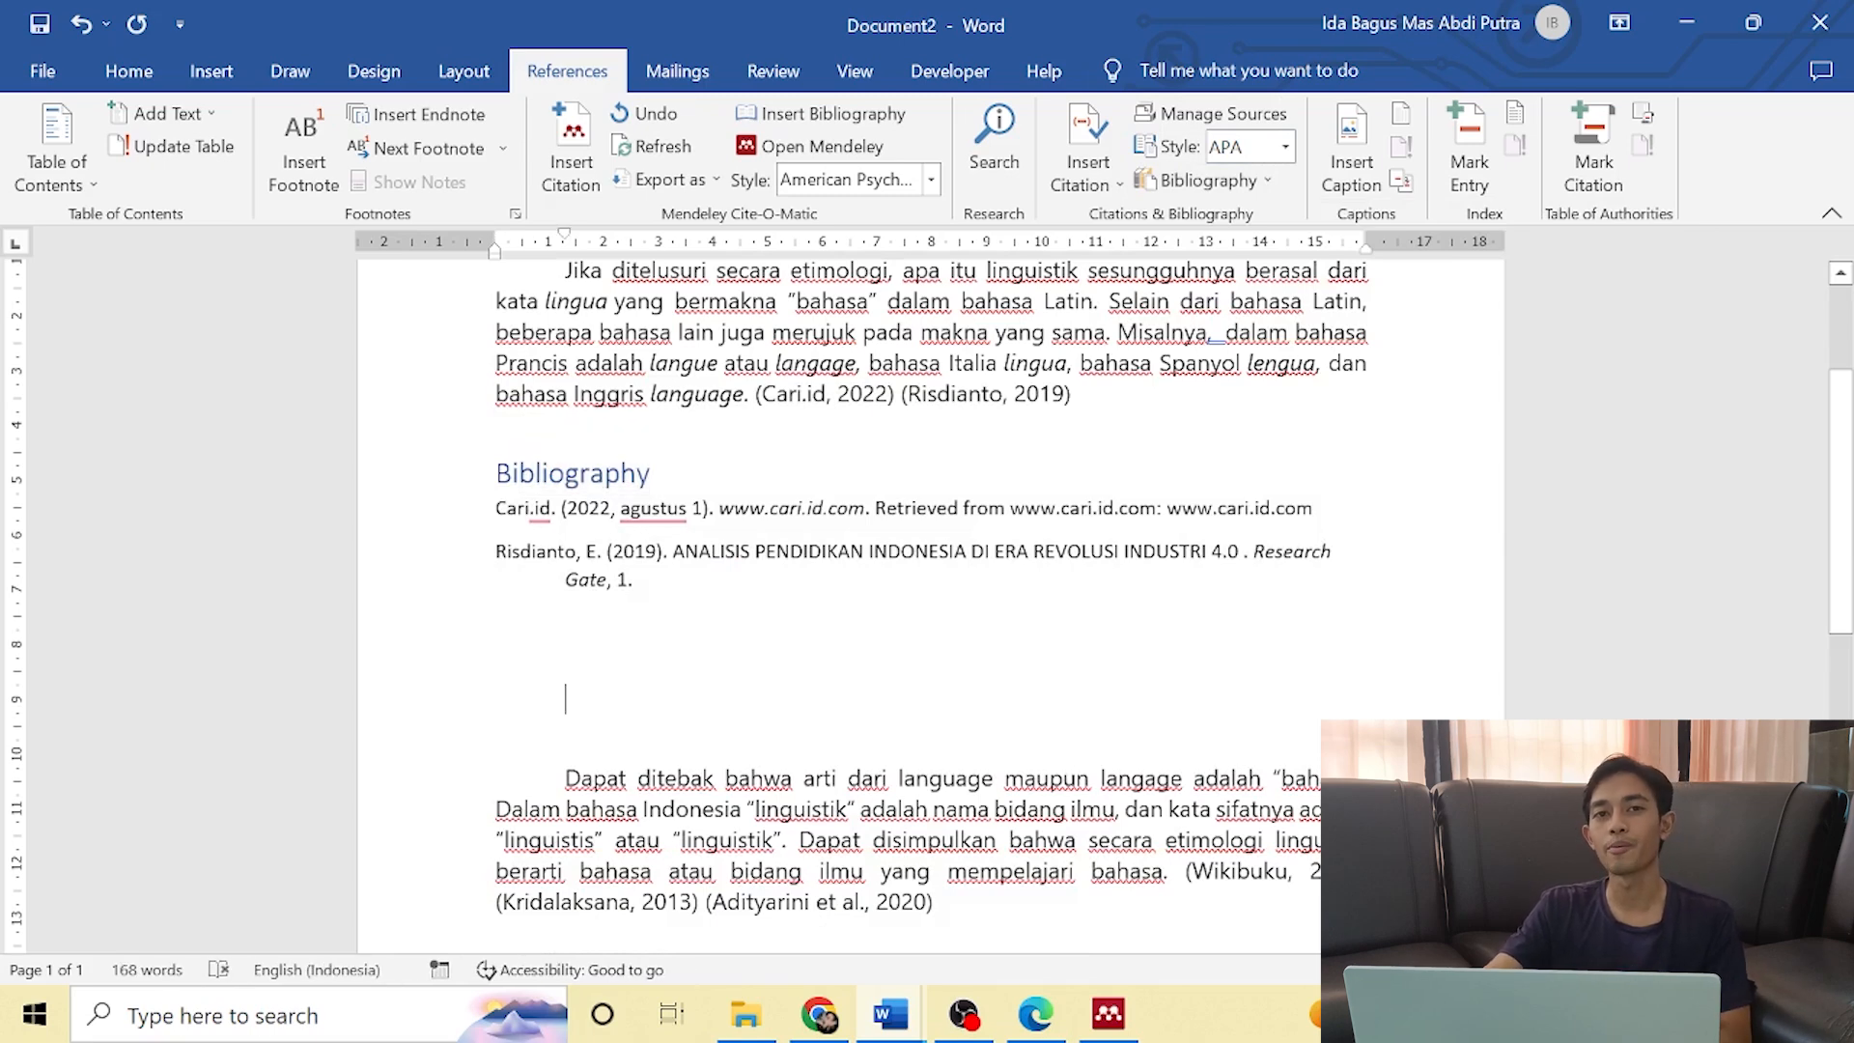
Delete the built-in Bibliography block between the two paragraphs.
scroll(930, 606, down, 2)
scroll(931, 607, up, 2)
drag(637, 582, 496, 473)
key(BackSpace)
drag(566, 591, 501, 471)
key(BackSpace)
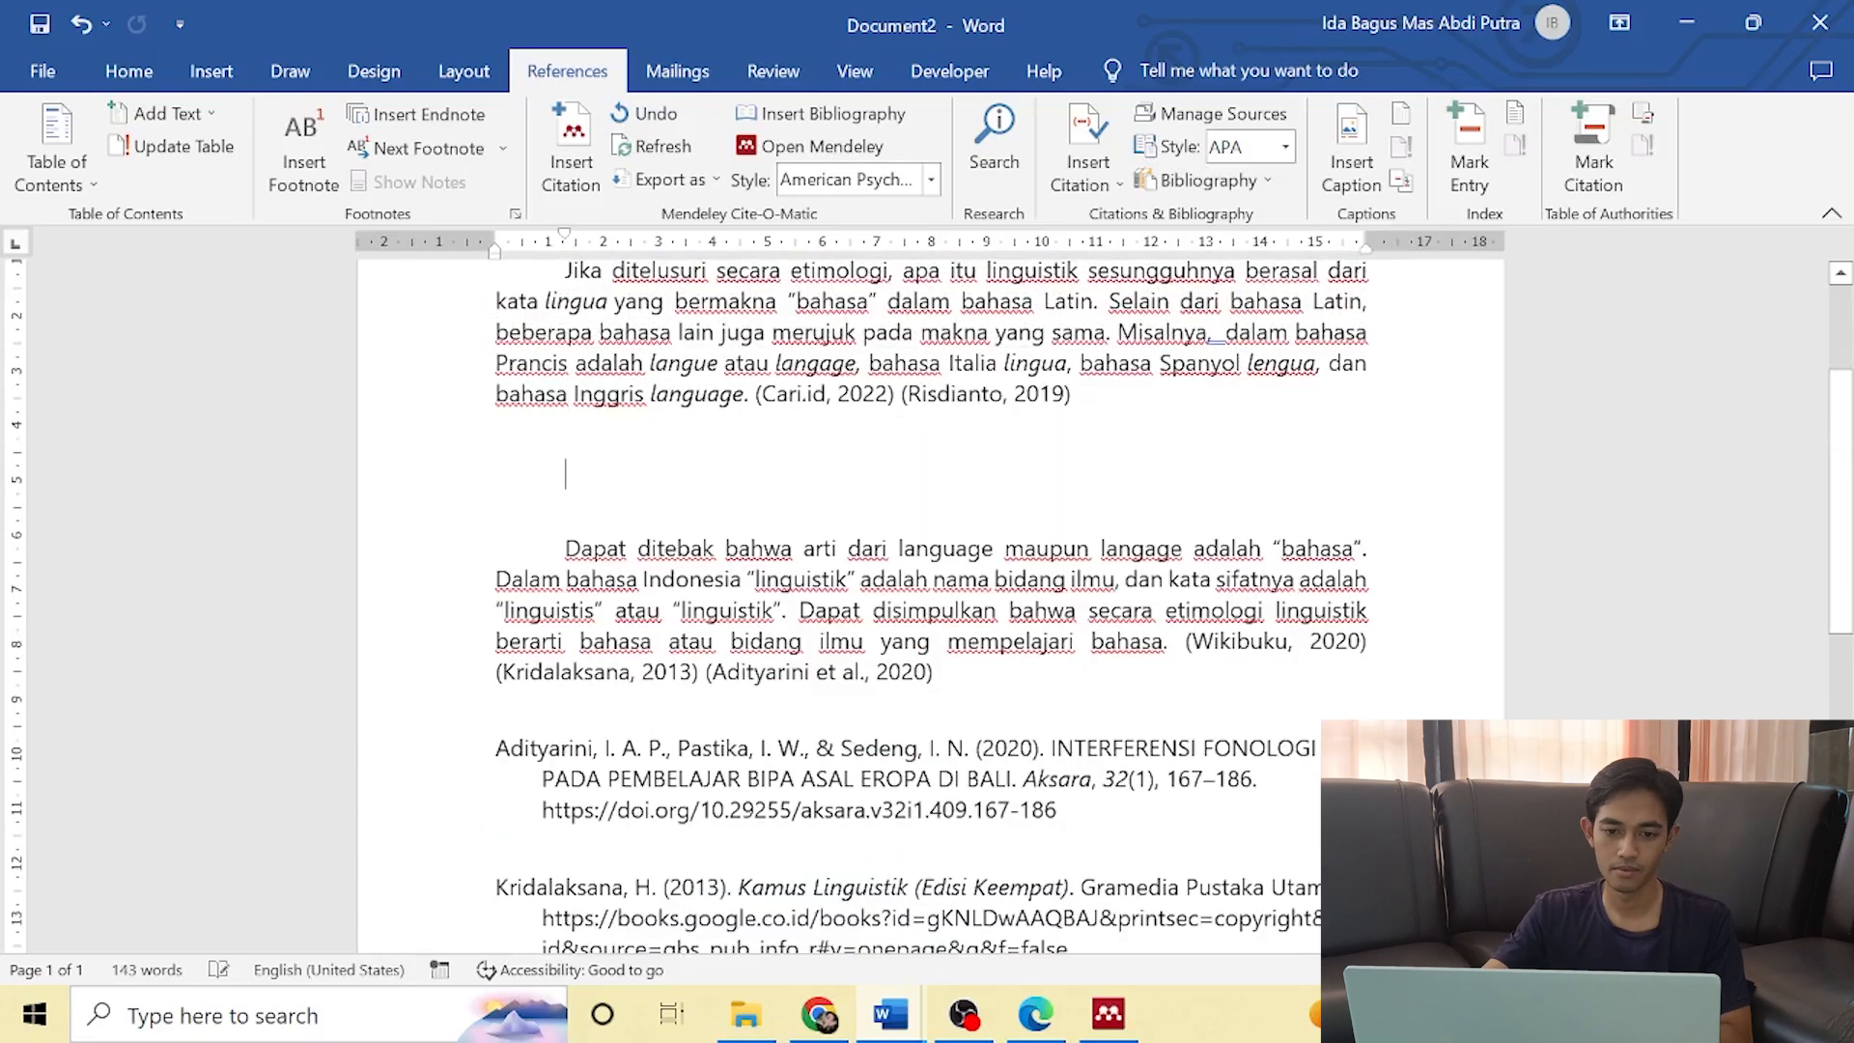
Delete the Mendeley bibliography entries below the last paragraph.
scroll(931, 606, down, 3)
drag(569, 929, 498, 539)
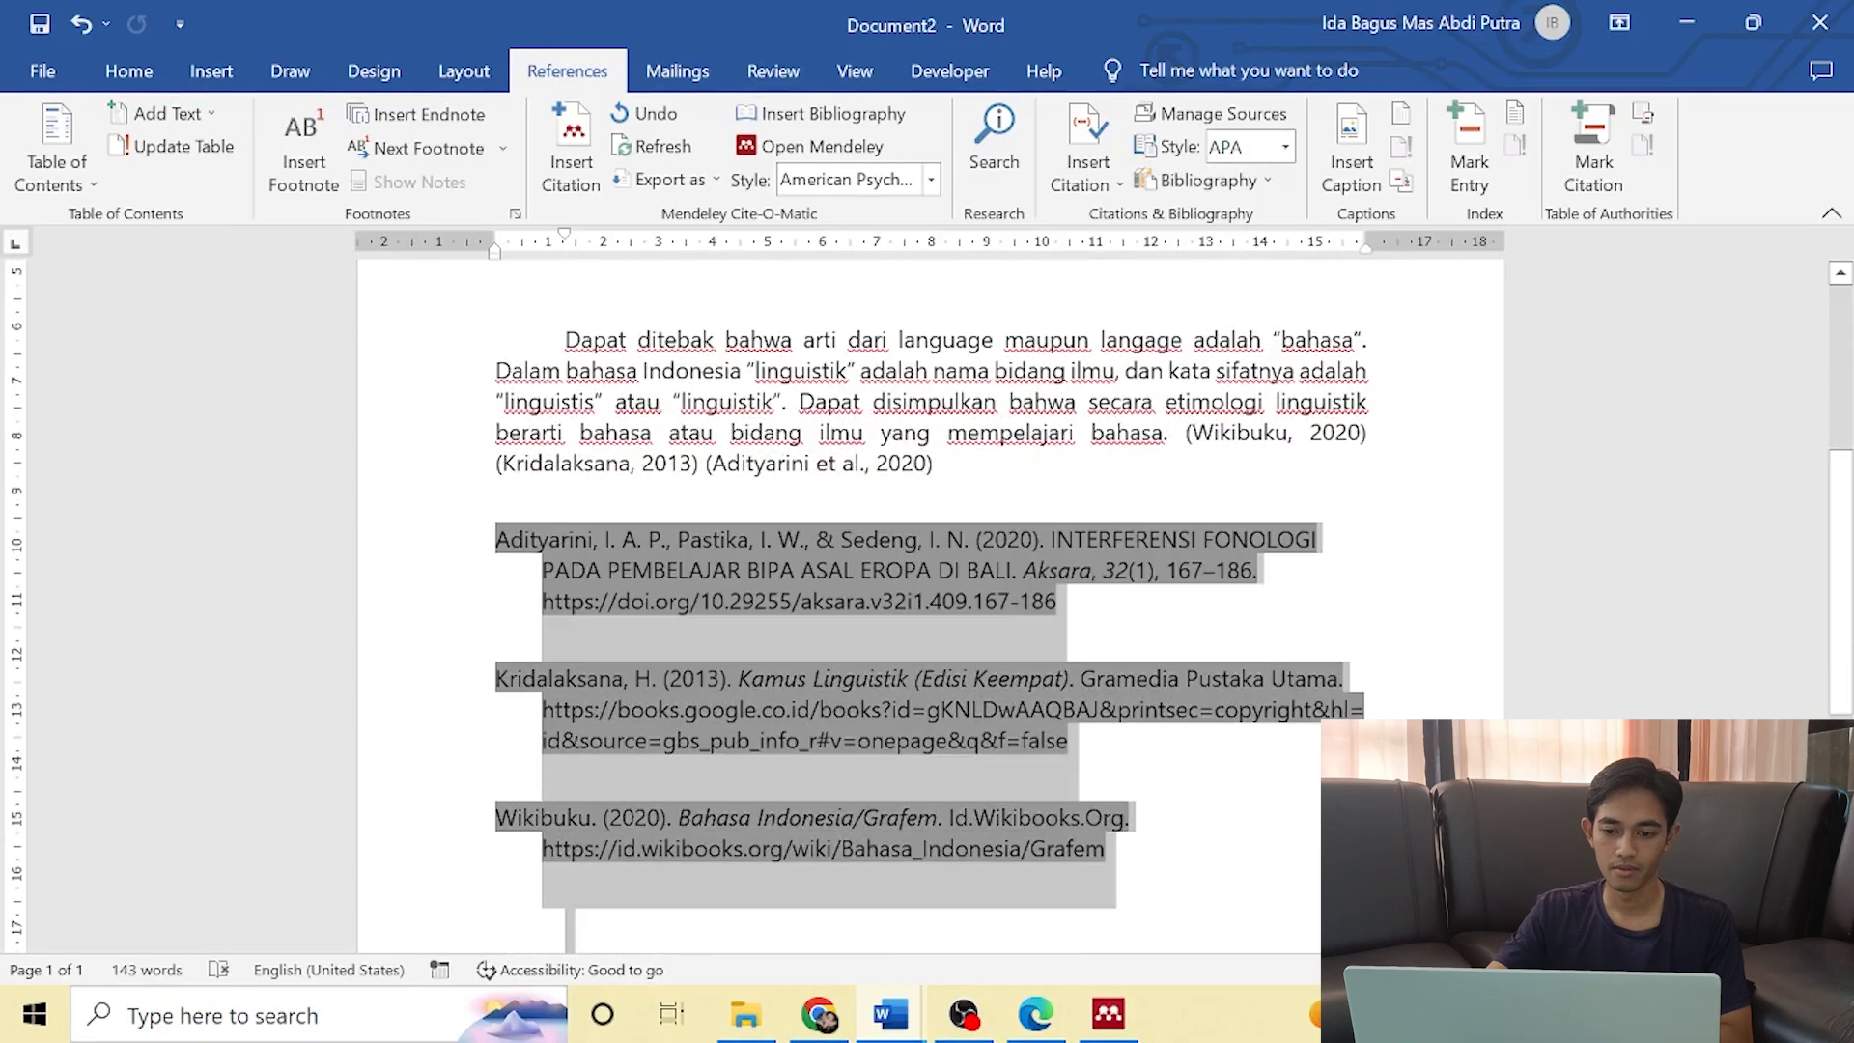
key(BackSpace)
scroll(930, 599, up, 5)
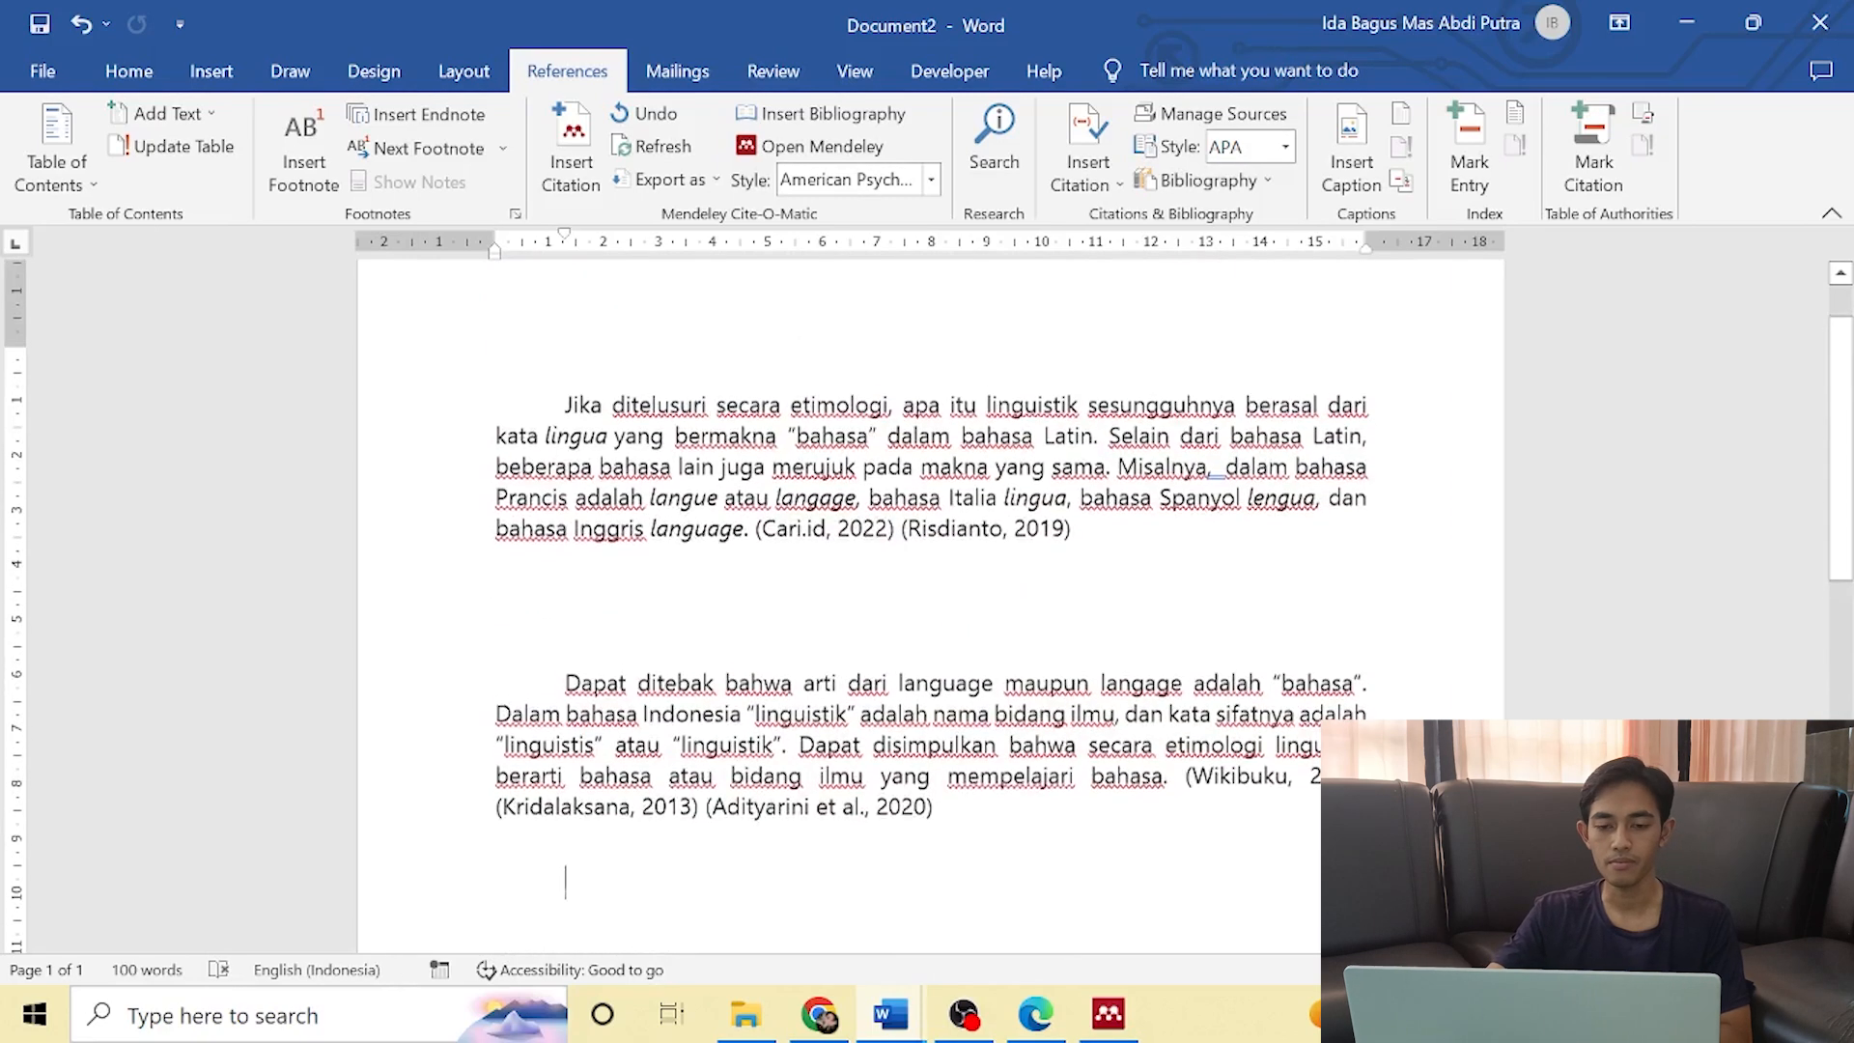
scroll(931, 598, down, 1)
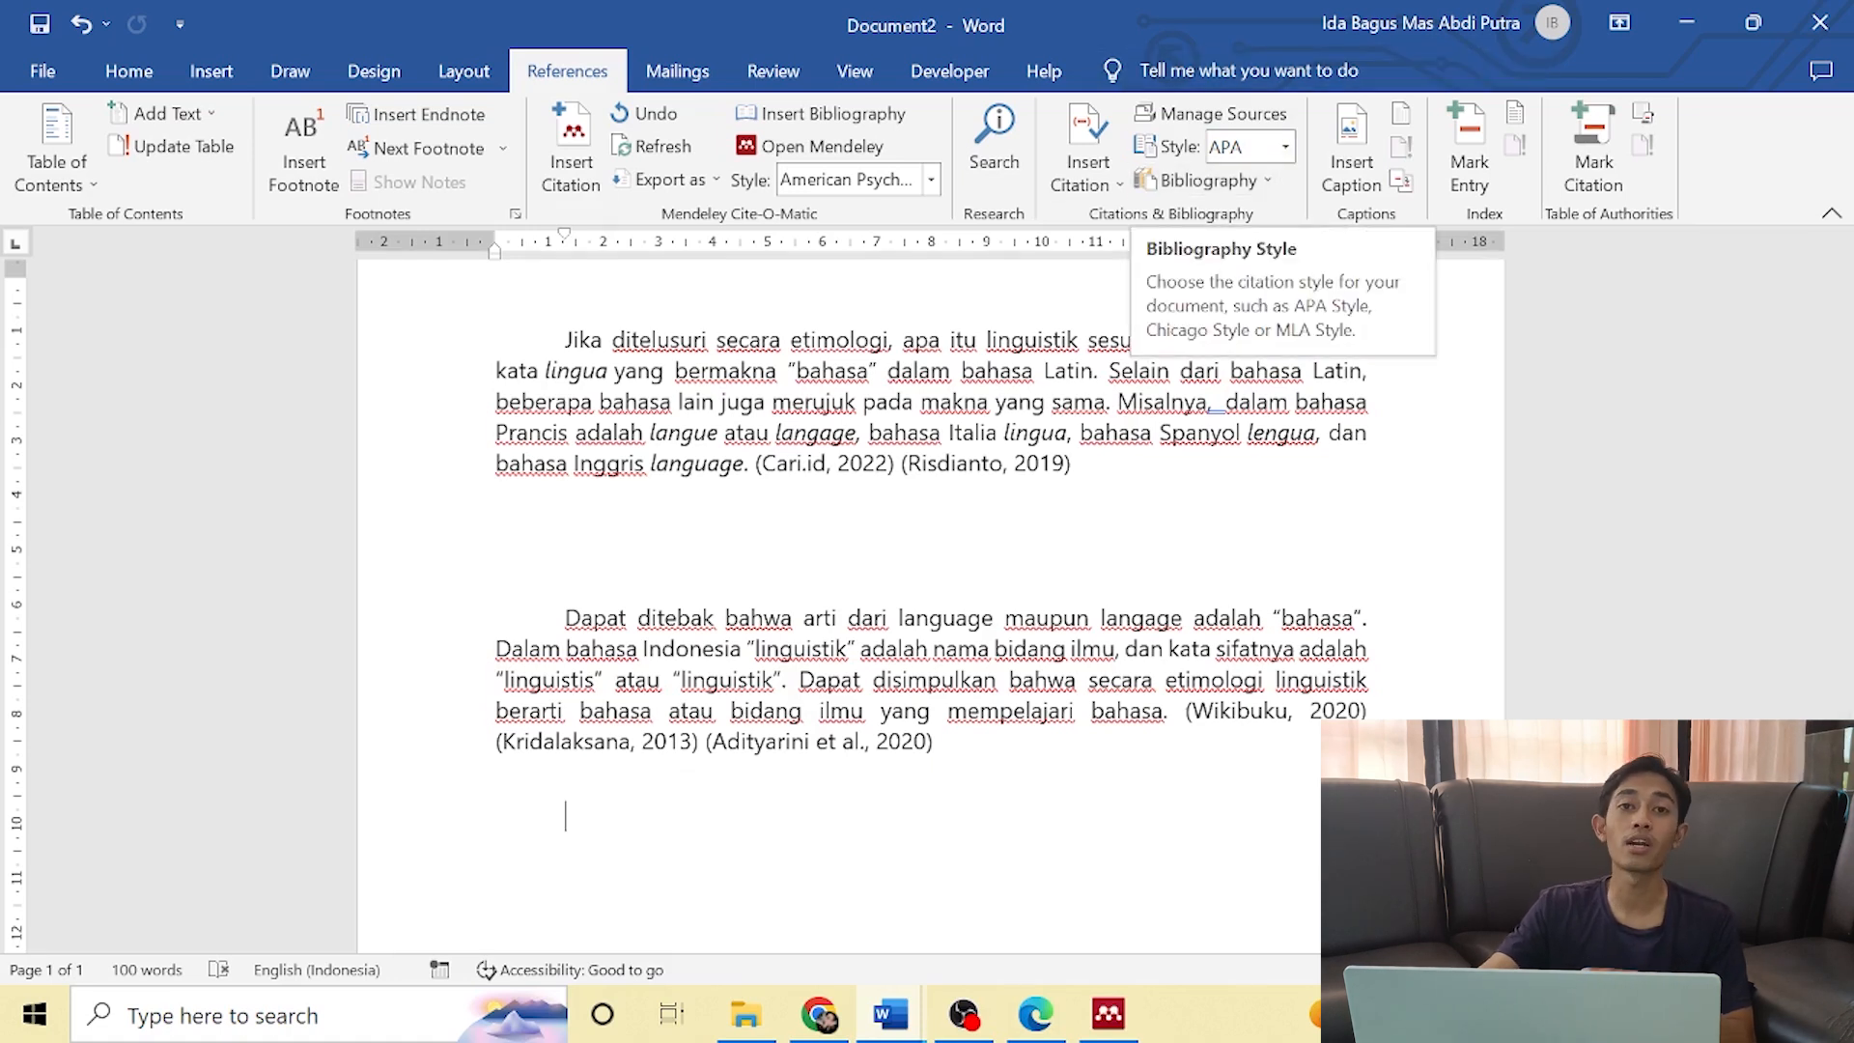
Switch to Mendeley Desktop and look through the list of documents in the library.
key(alt+Tab)
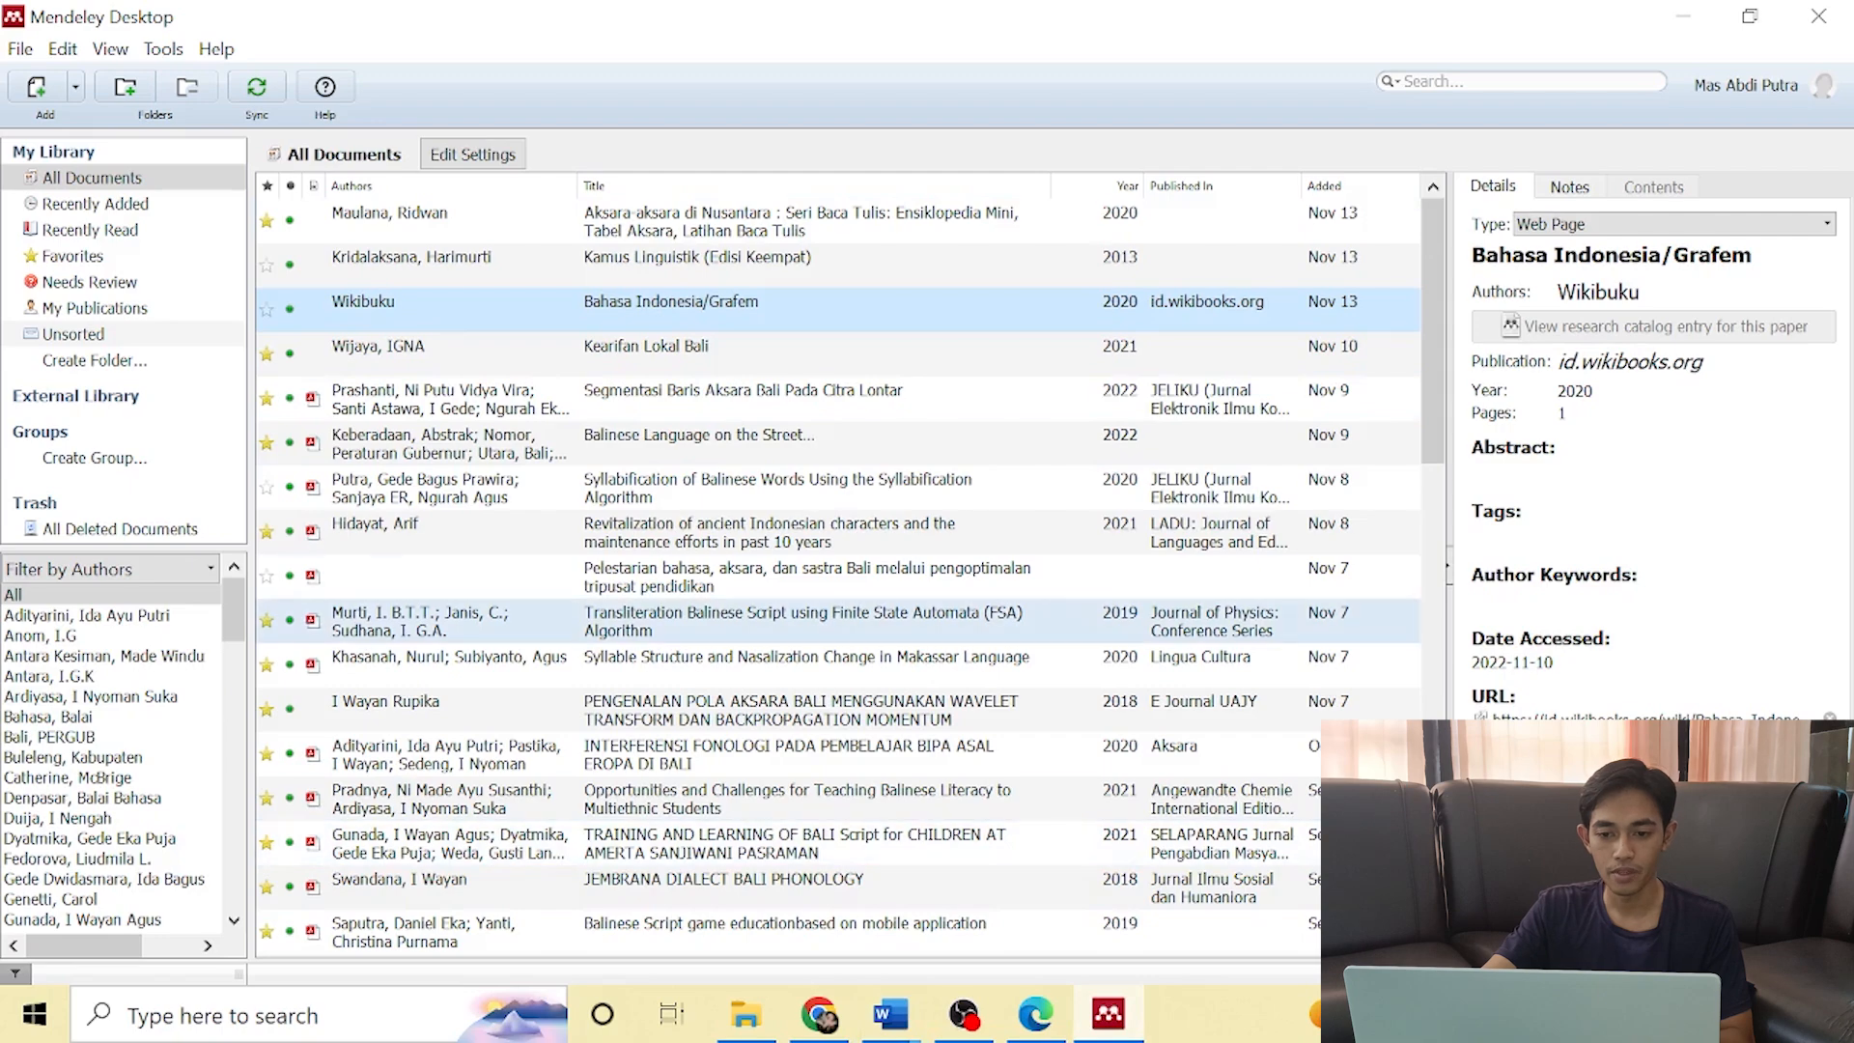
scroll(772, 579, down, 4)
scroll(772, 579, up, 4)
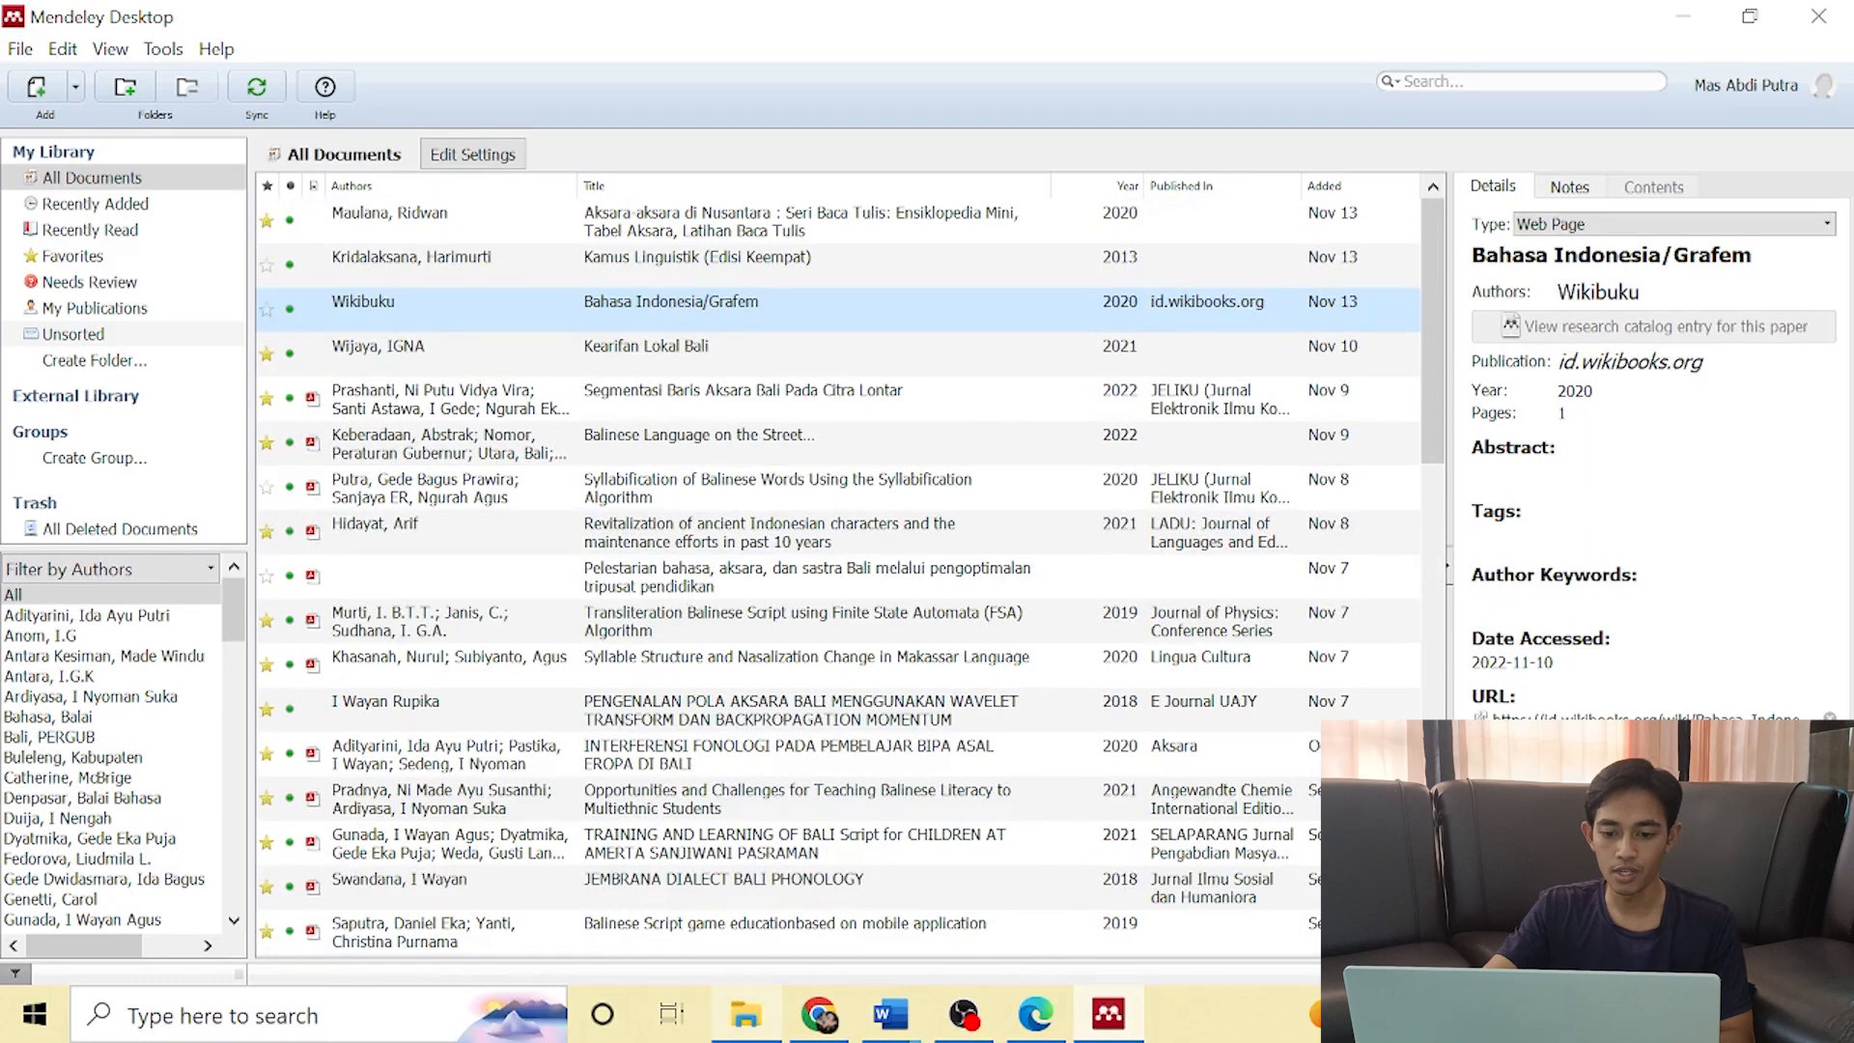
Import the PDF AnalisisPendidikanIndonesiadiEraRevolusiIndustri4.0 from the Downloads folder into the Mendeley library and check its document details.
click(745, 1013)
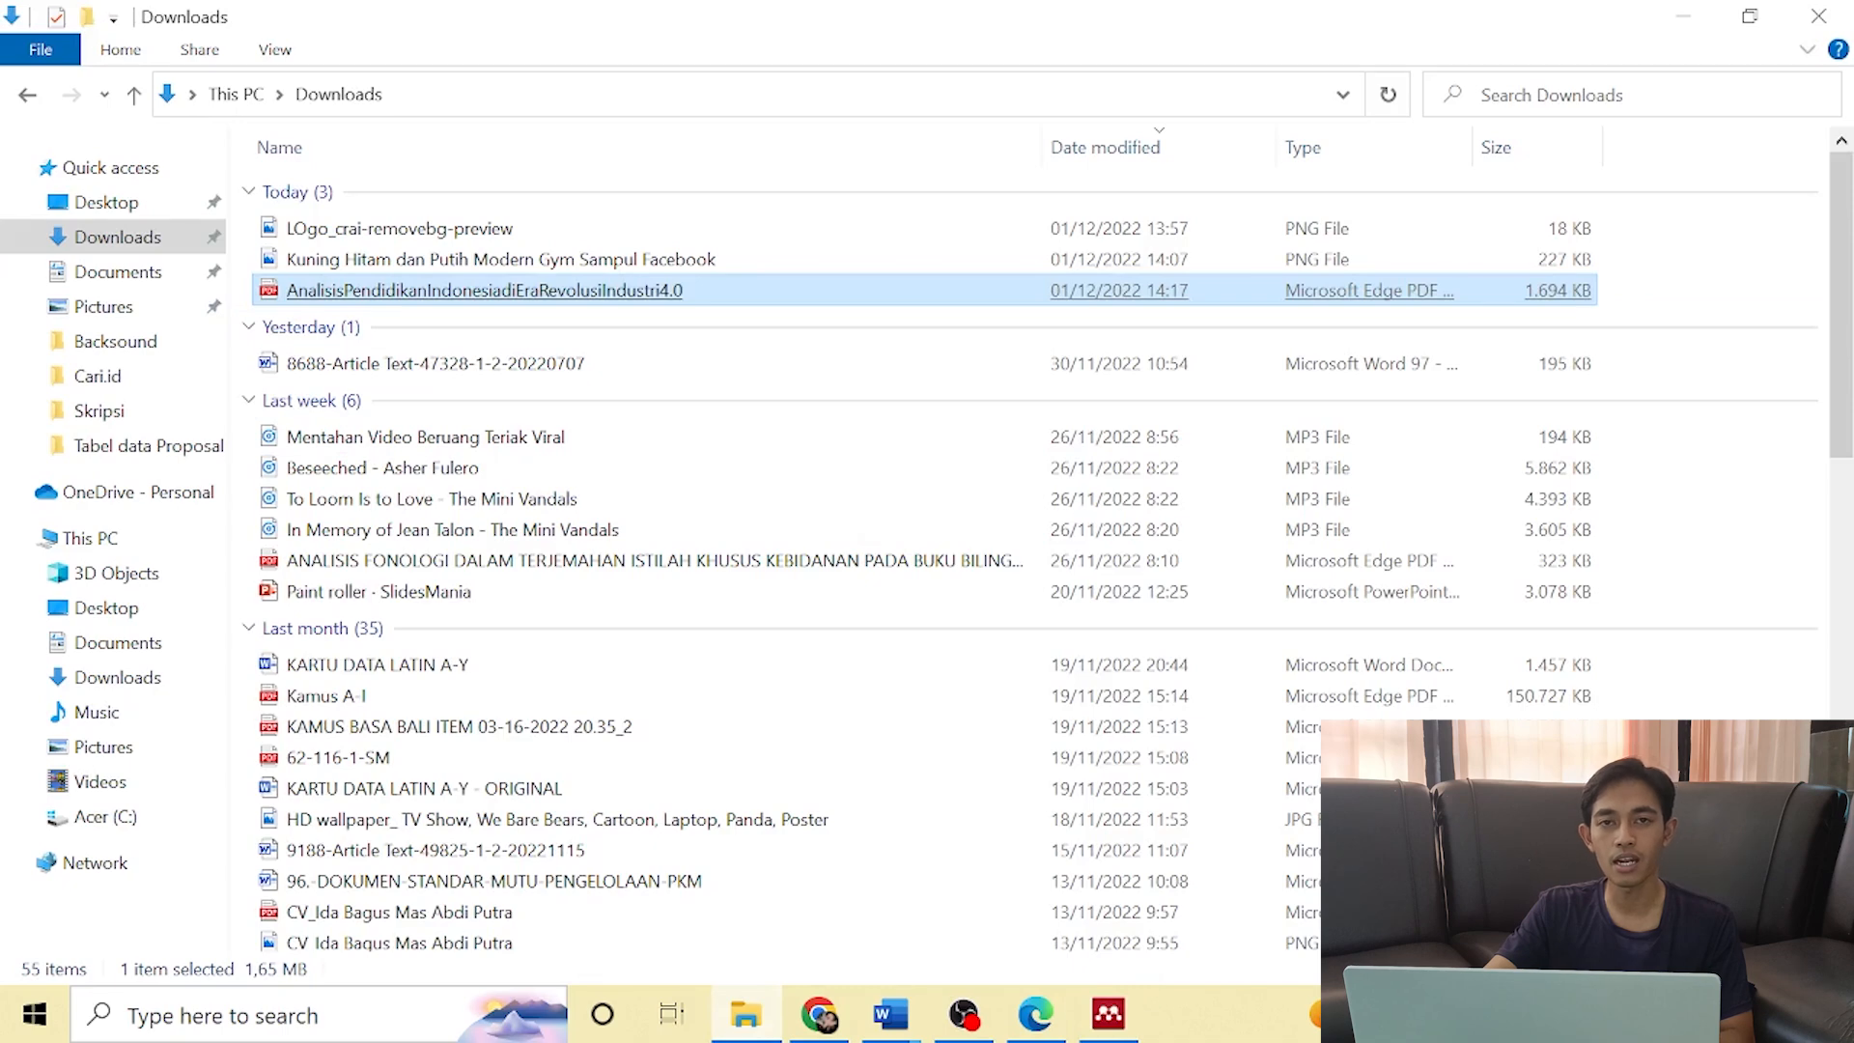
drag(580, 289, 1067, 816)
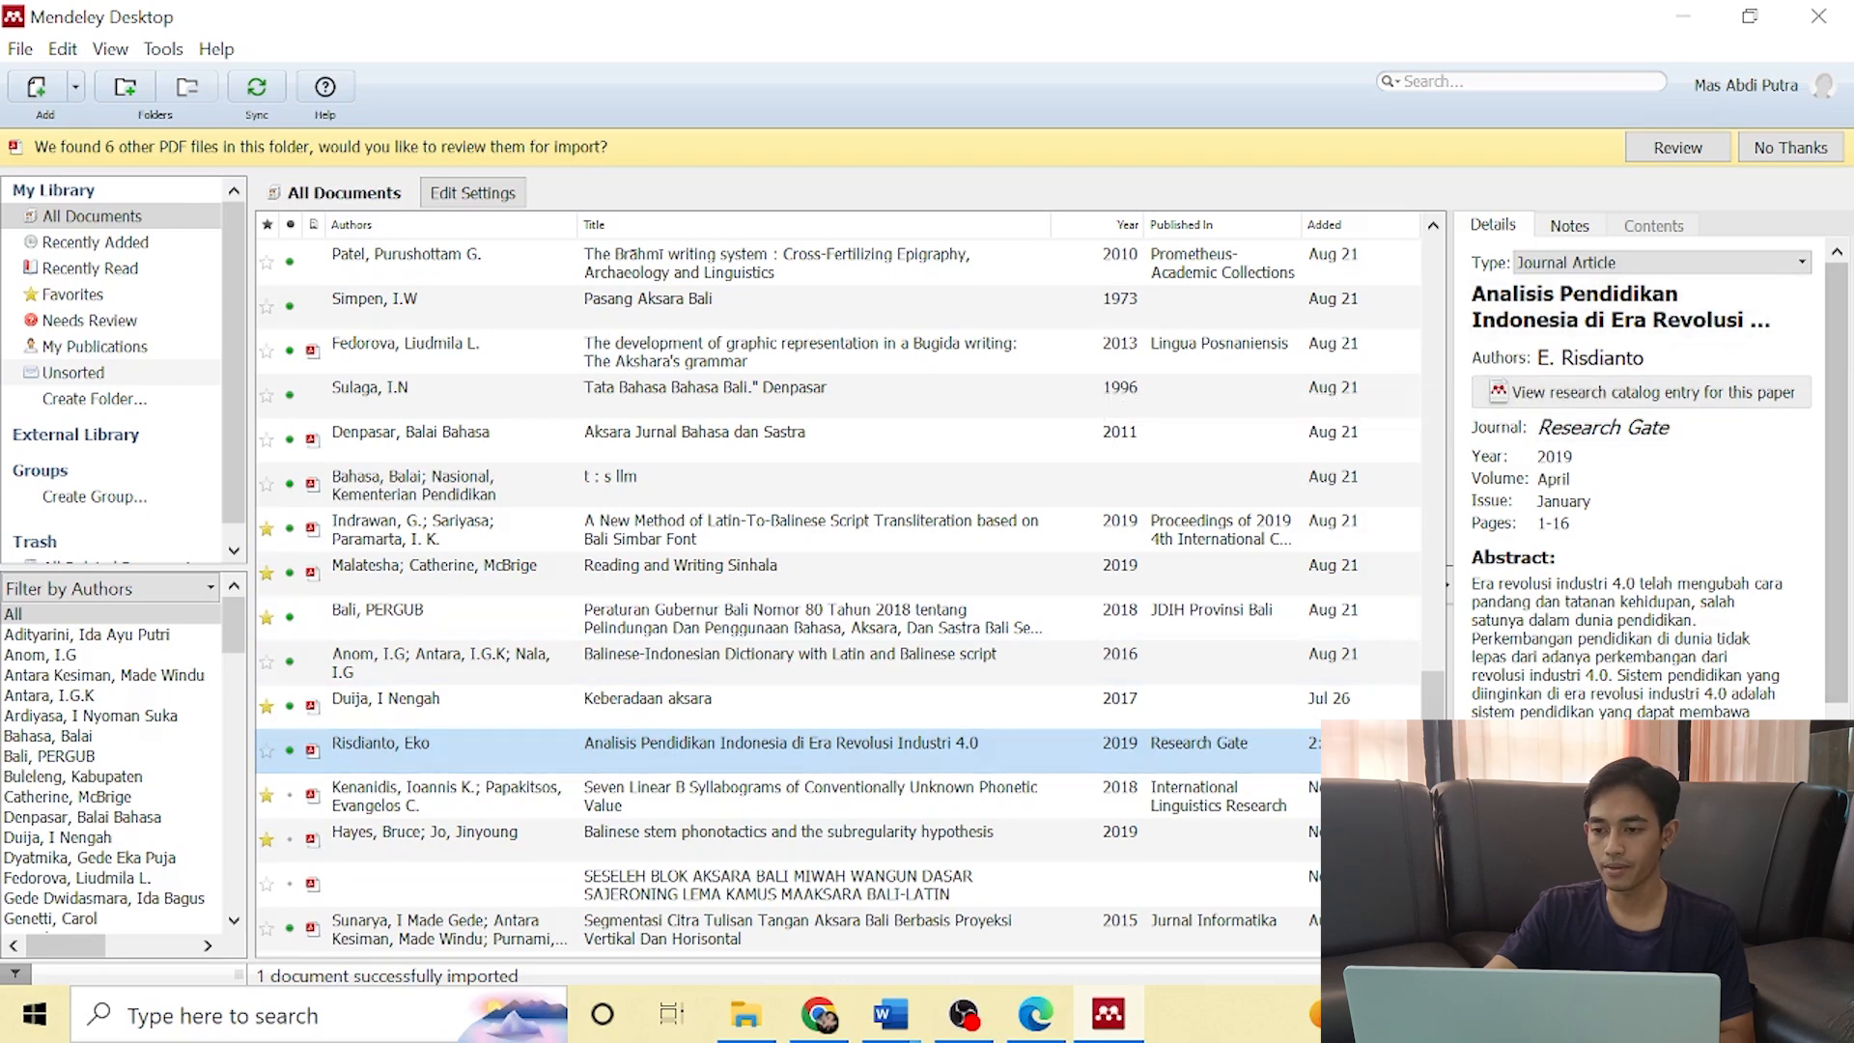
scroll(1641, 473, down, 5)
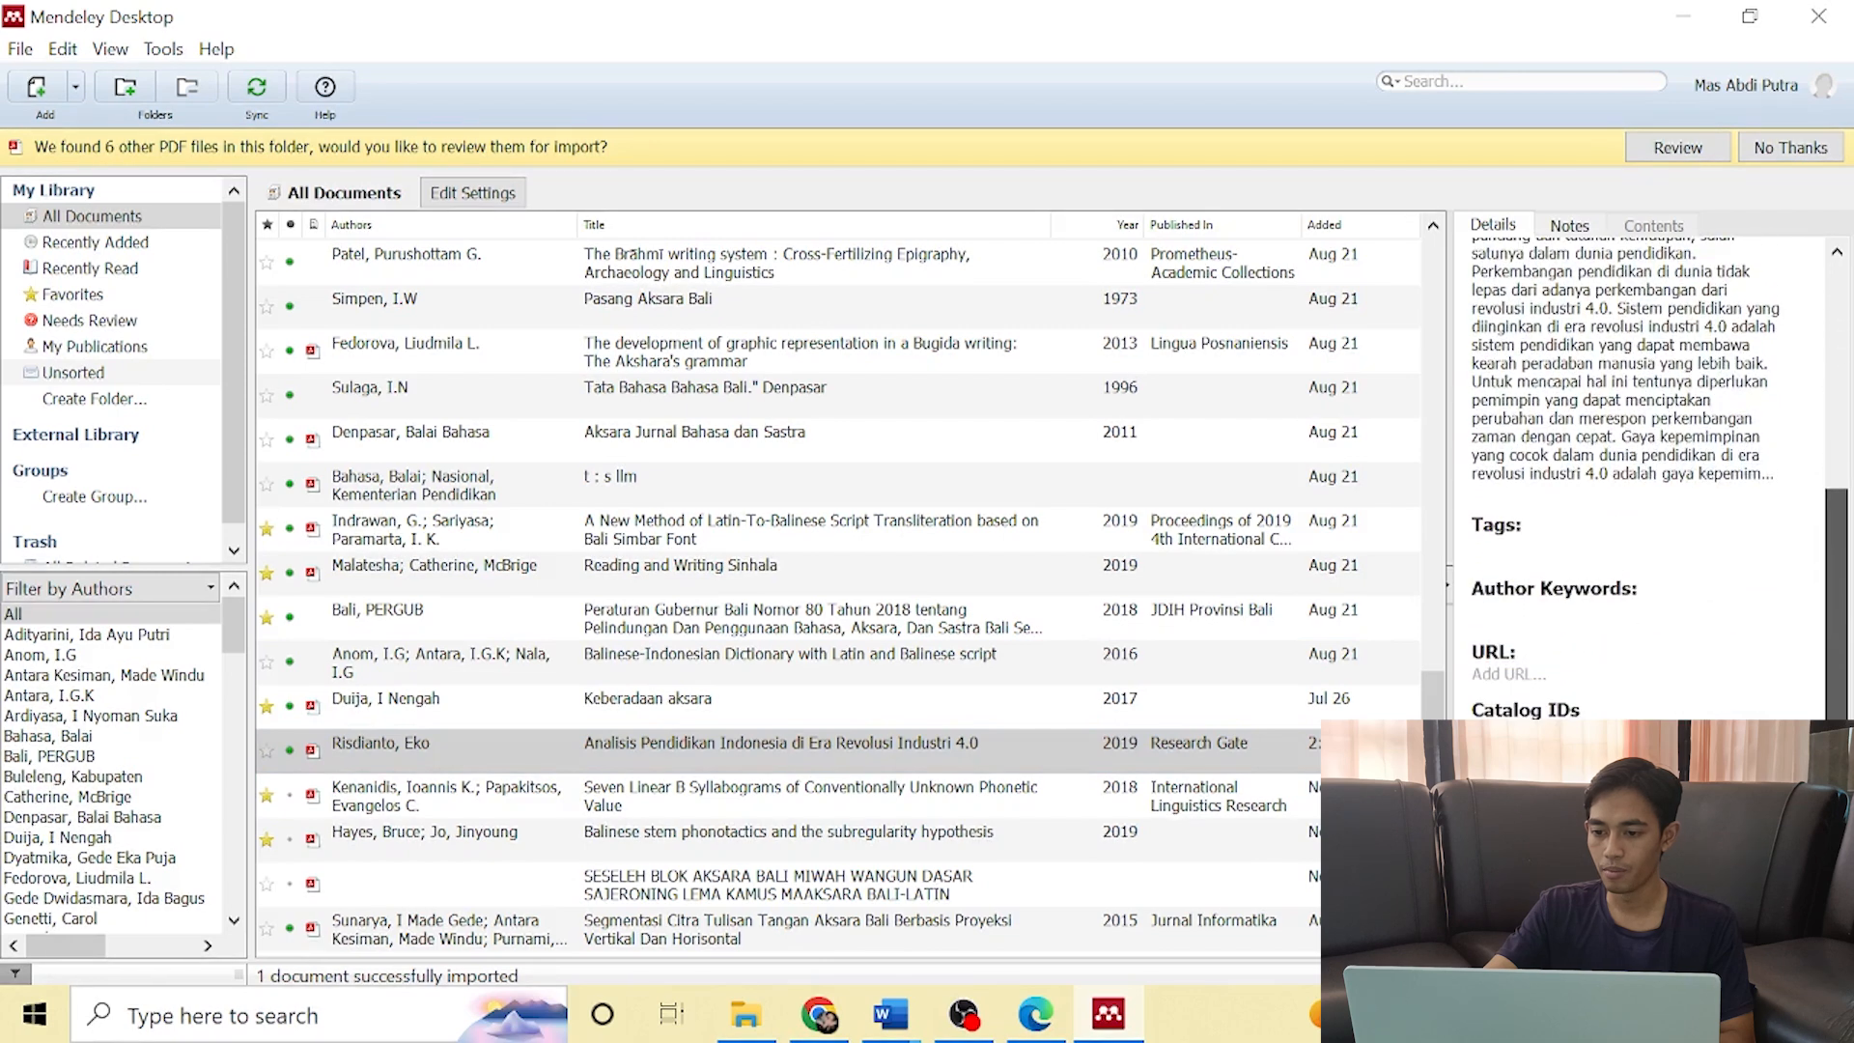
scroll(1641, 473, up, 5)
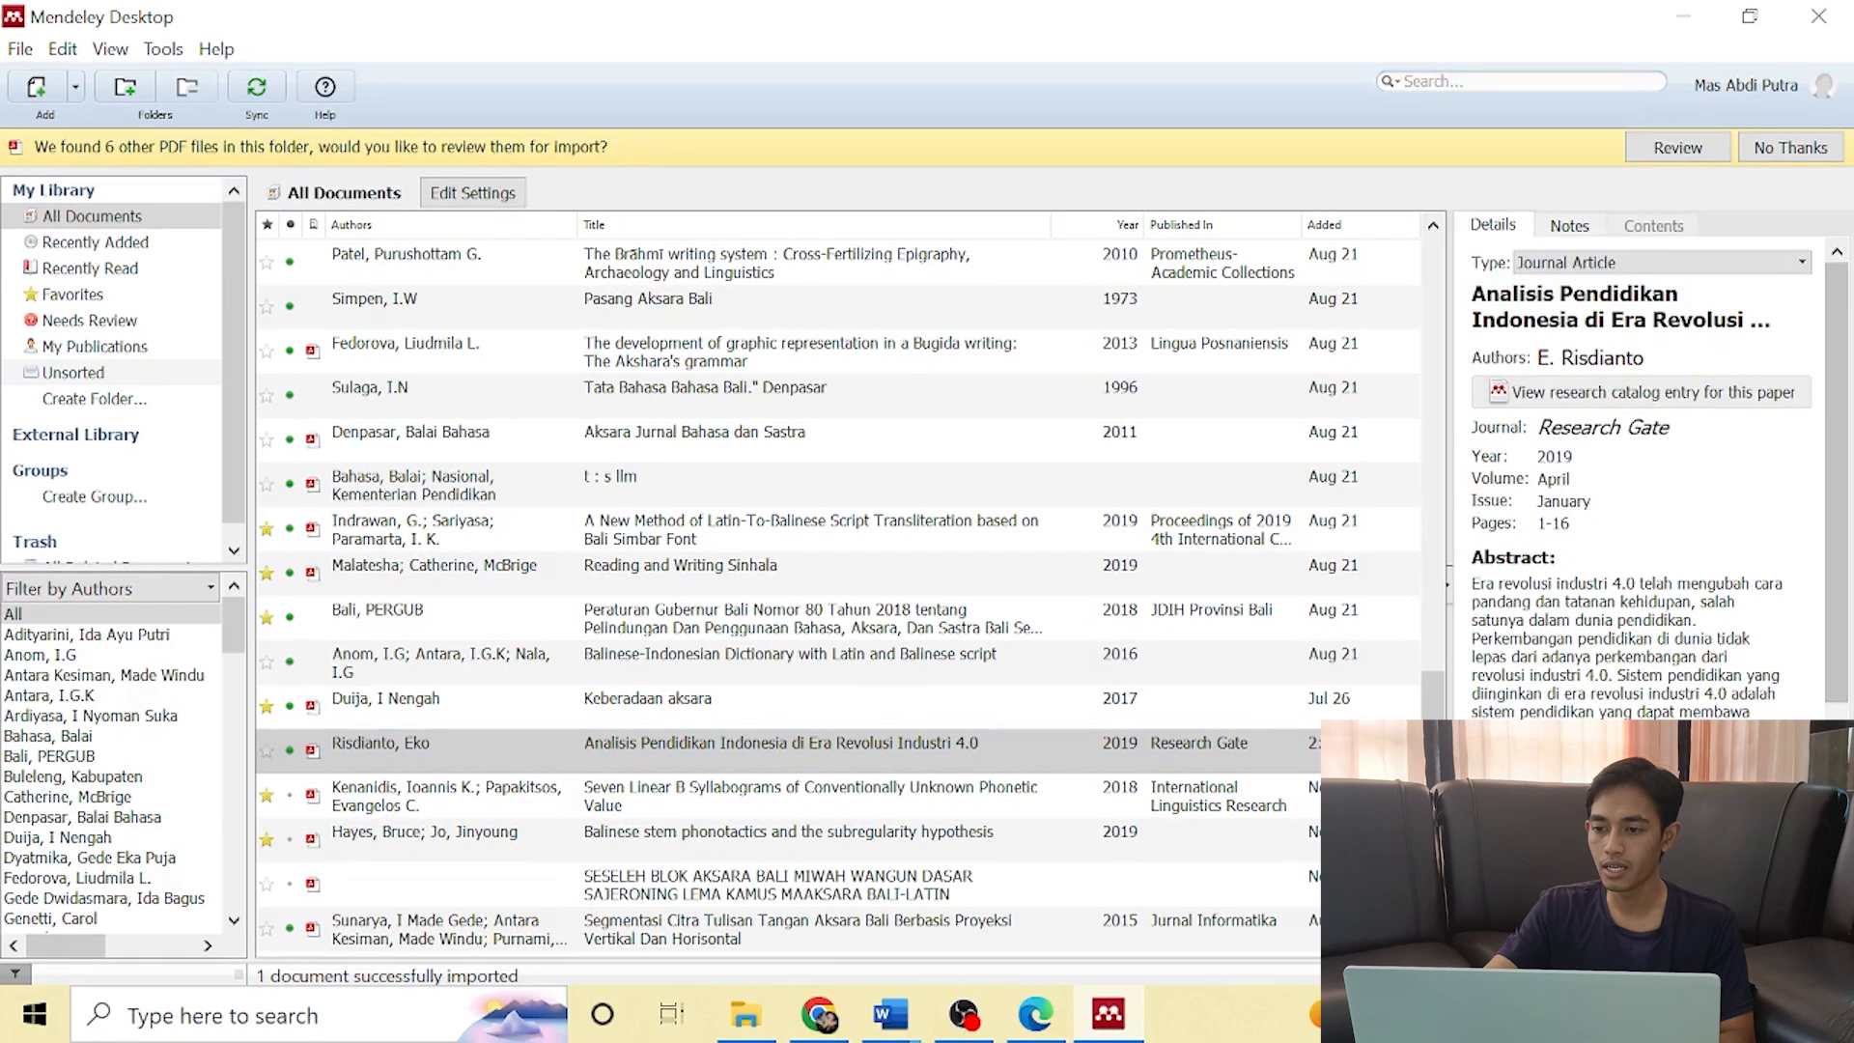
click(1642, 309)
click(1644, 358)
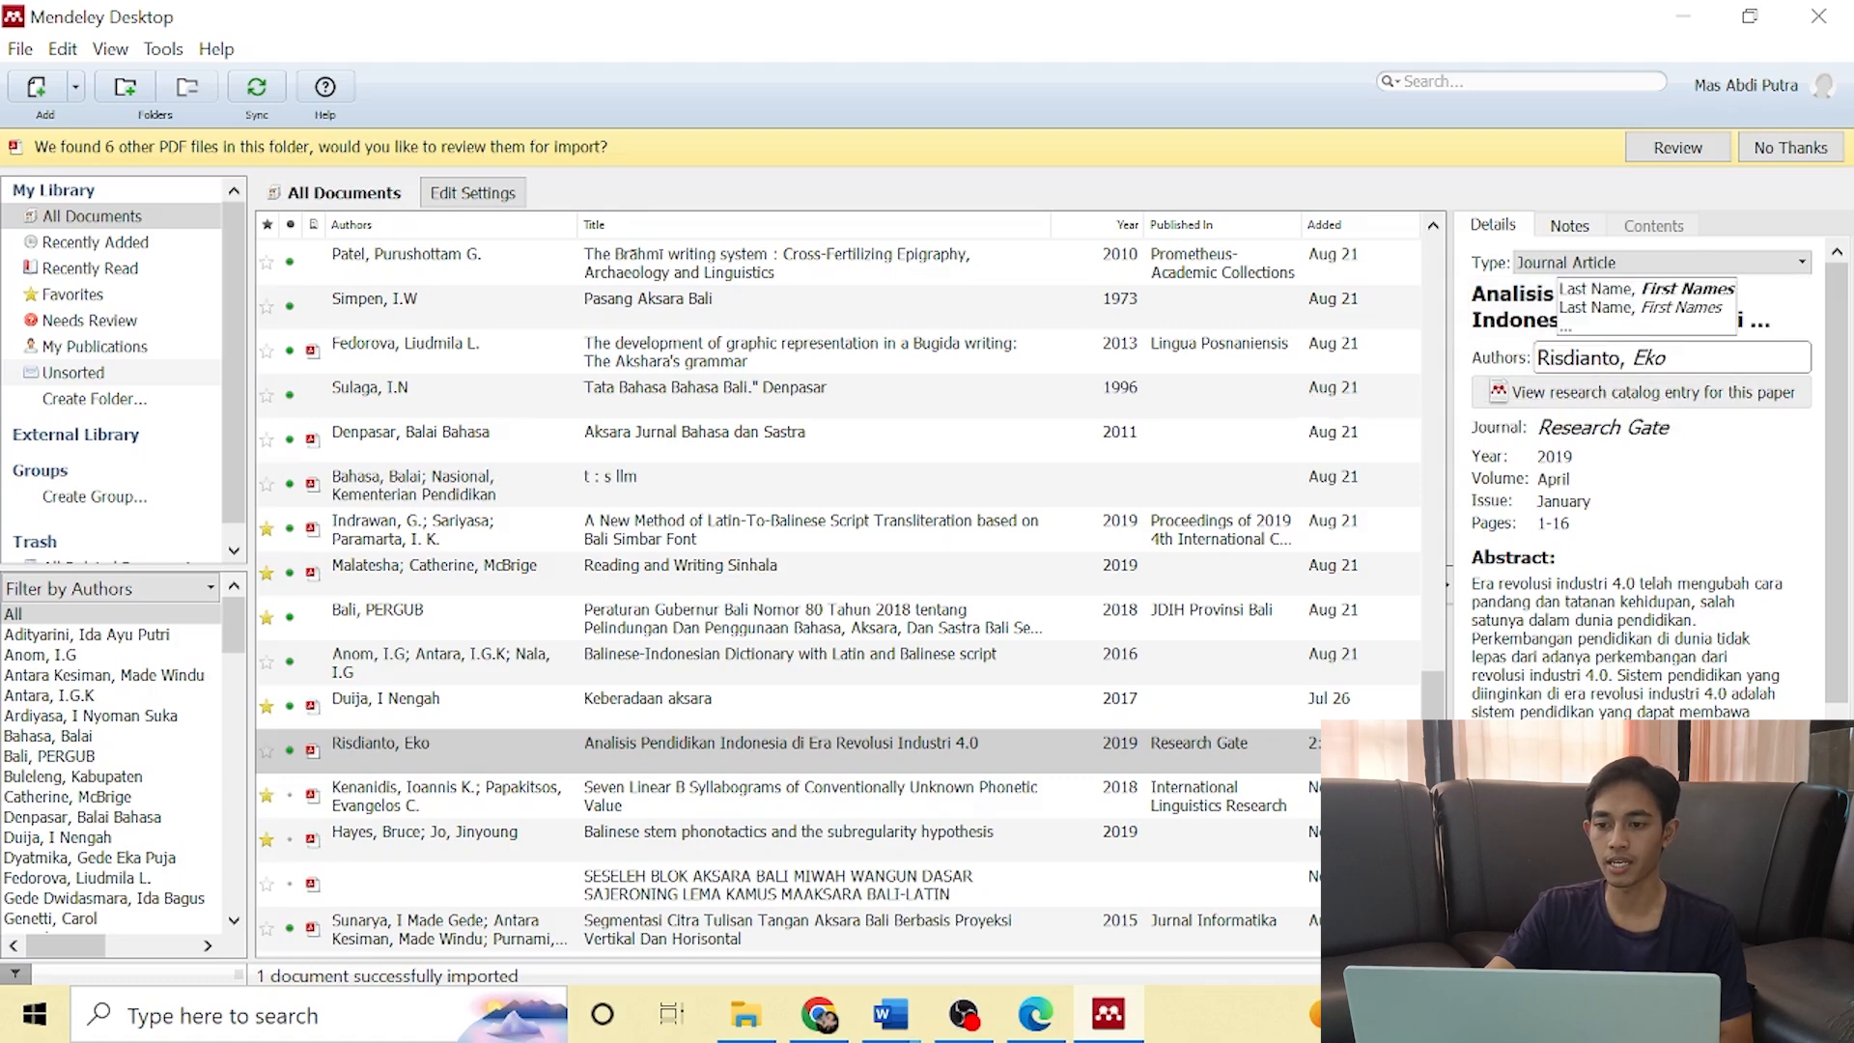
scroll(1641, 405, down, 3)
scroll(1641, 406, down, 1)
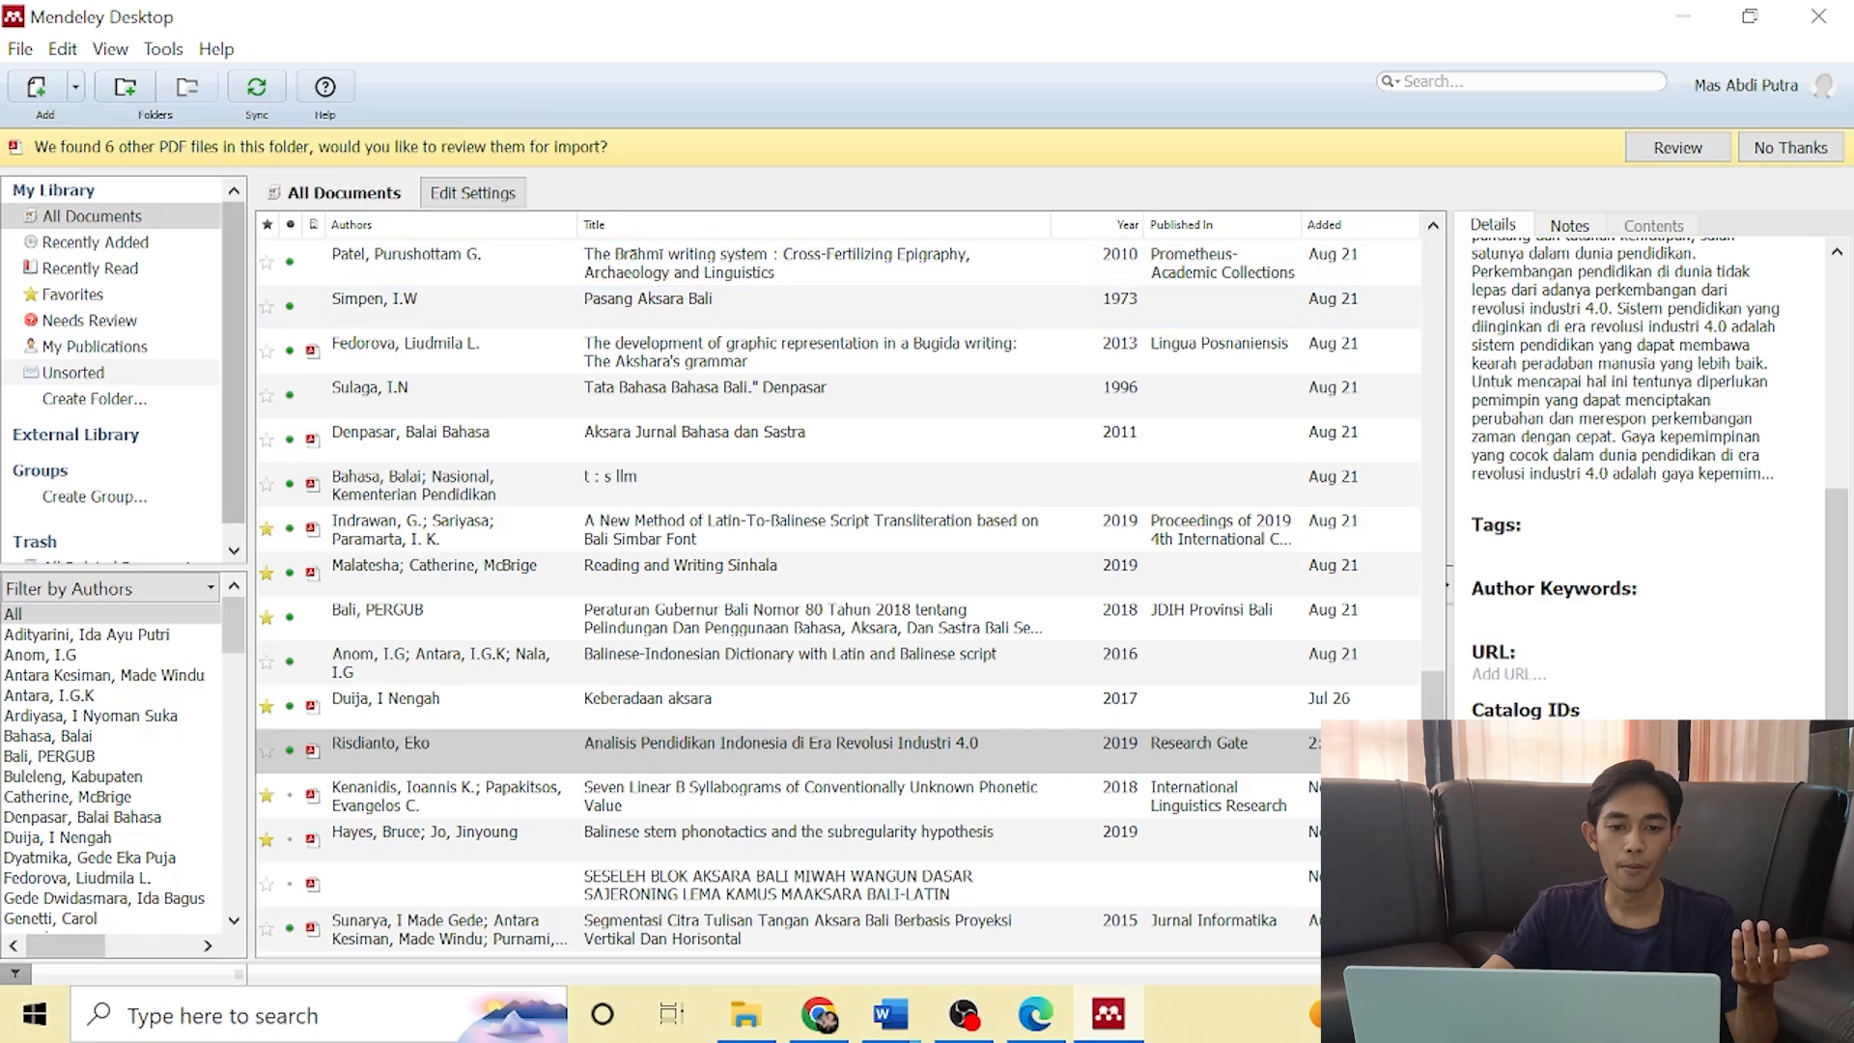
Start a manual library entry in Mendeley, look through the document types and choose Book Section.
click(74, 87)
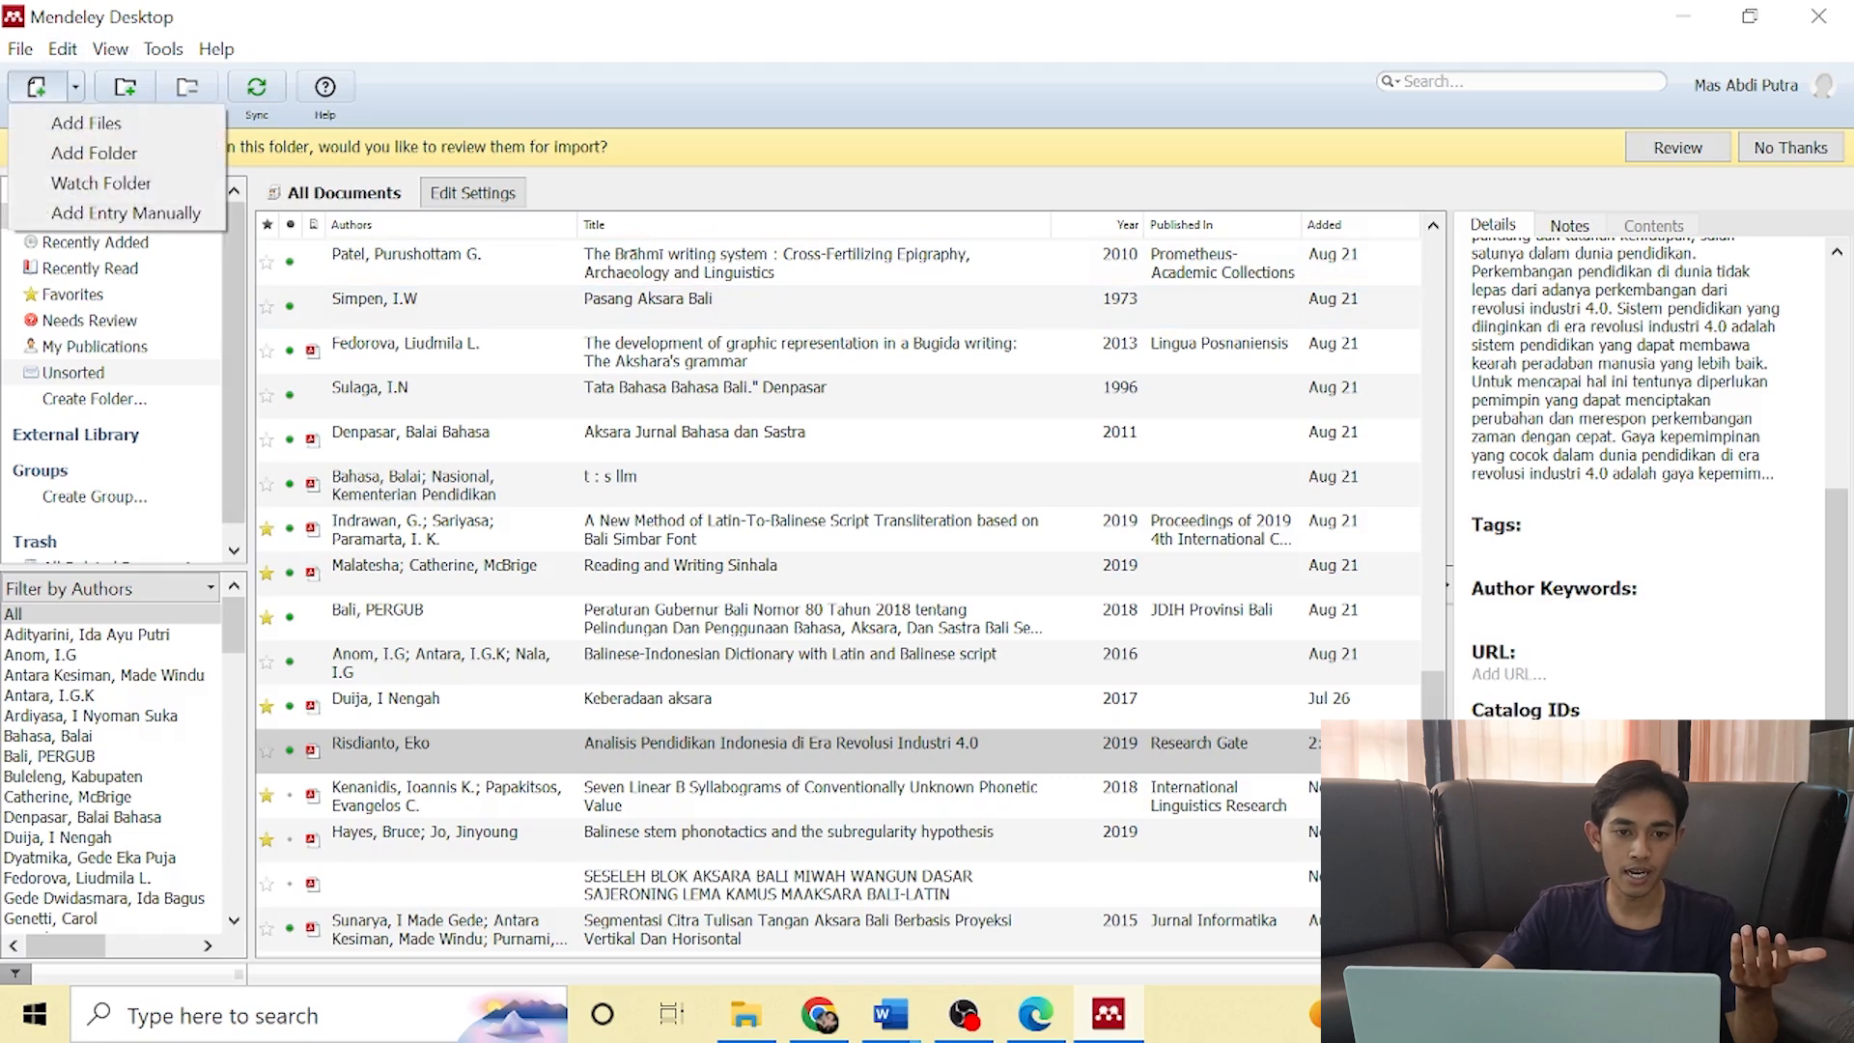
click(125, 212)
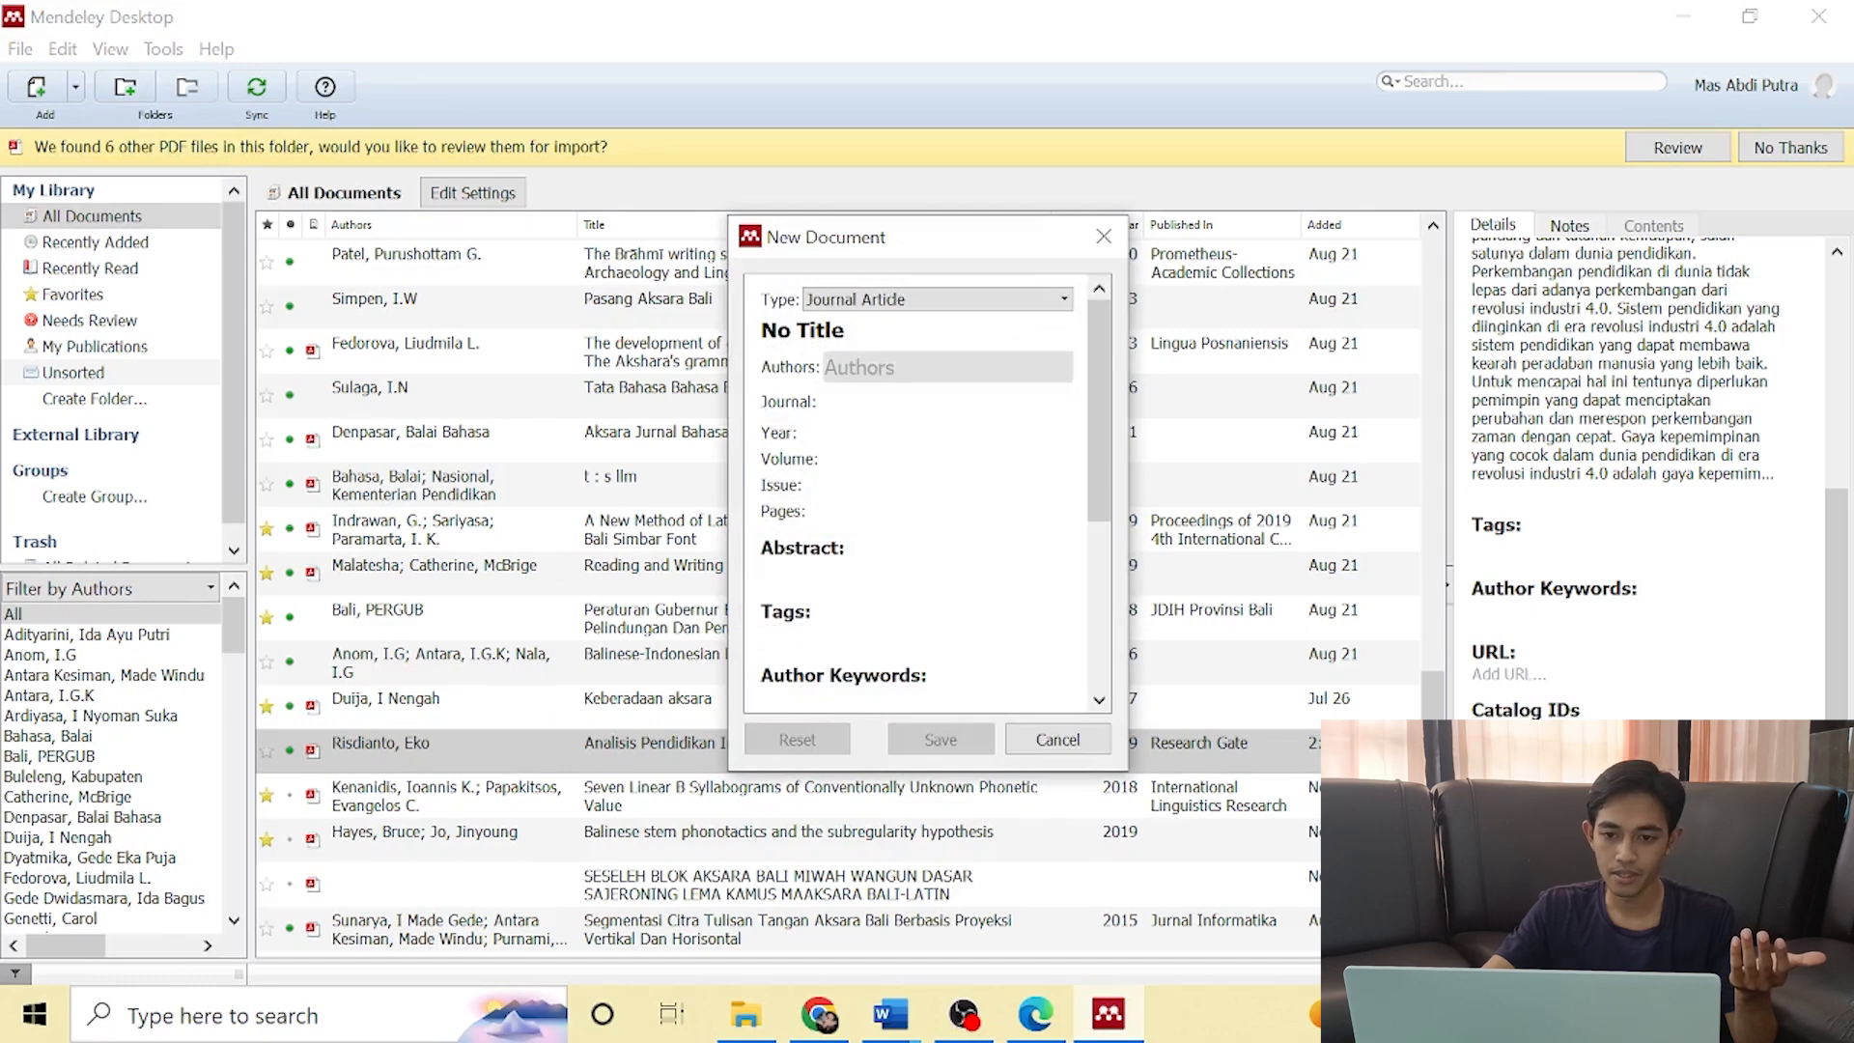
click(946, 367)
click(936, 299)
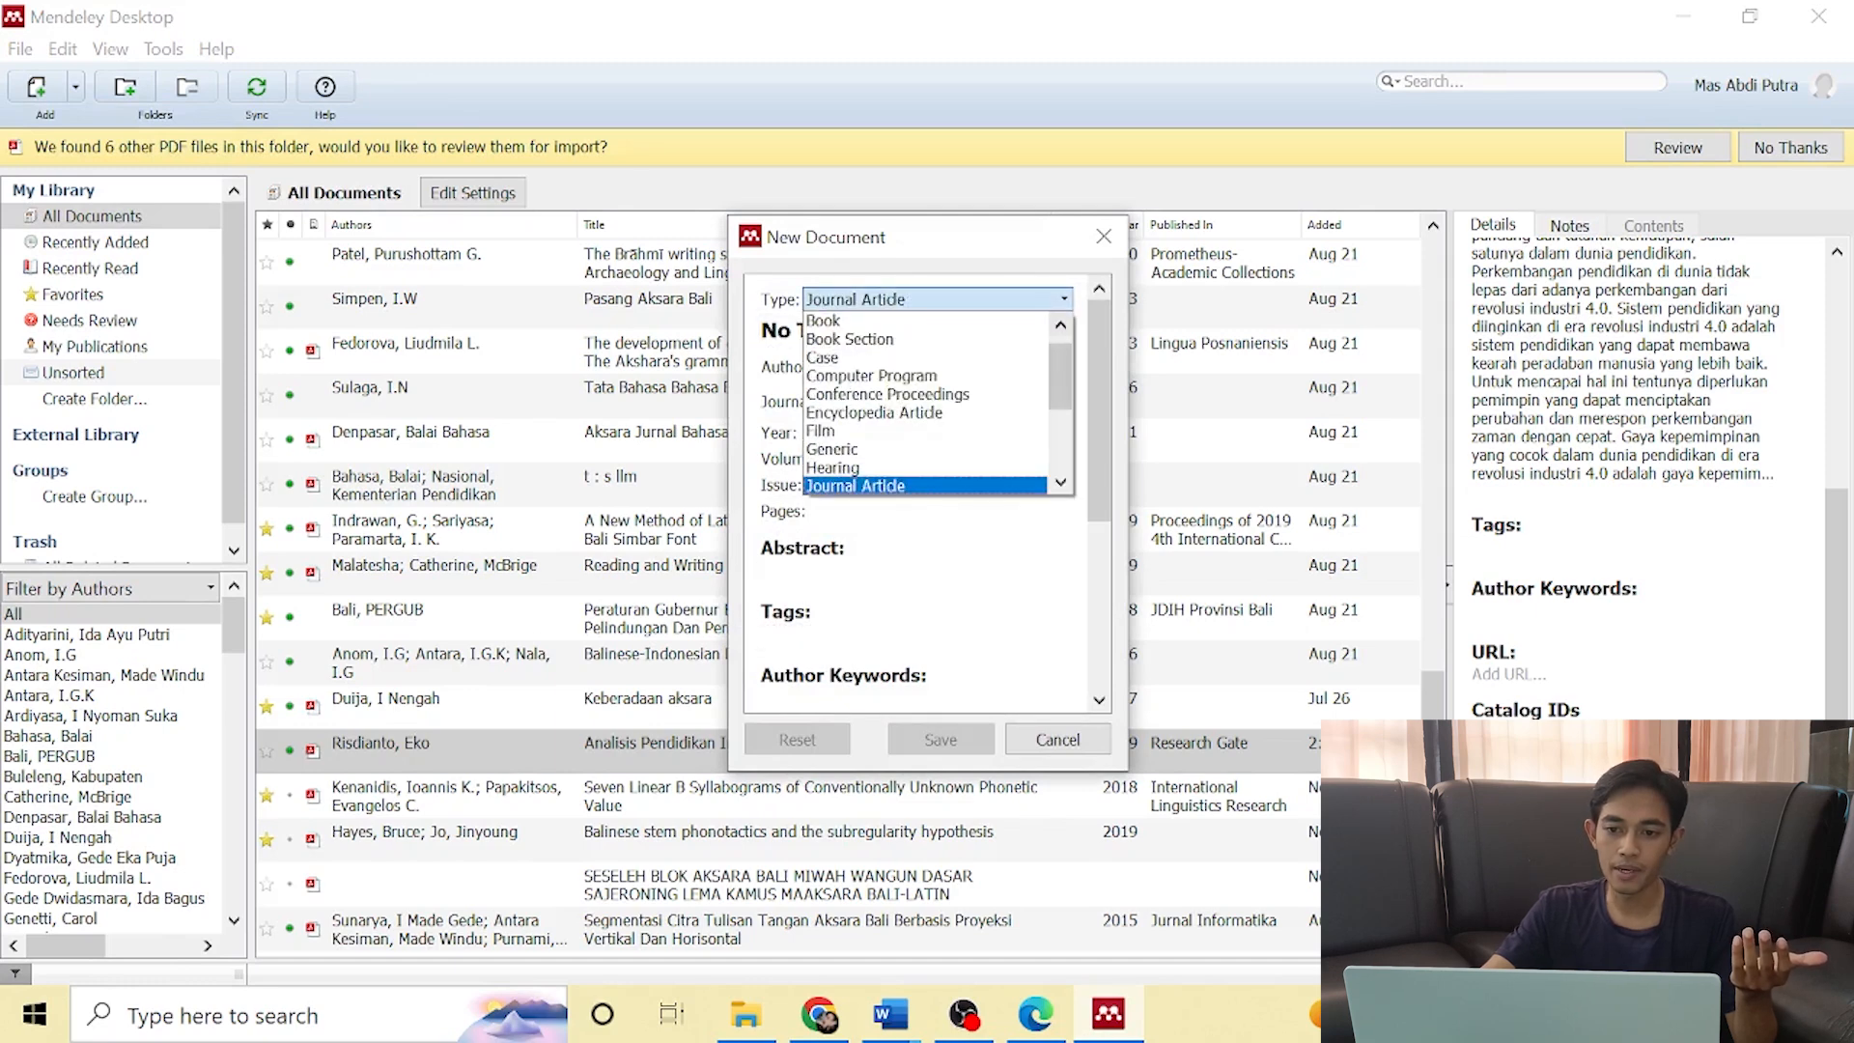
drag(1060, 376, 1060, 362)
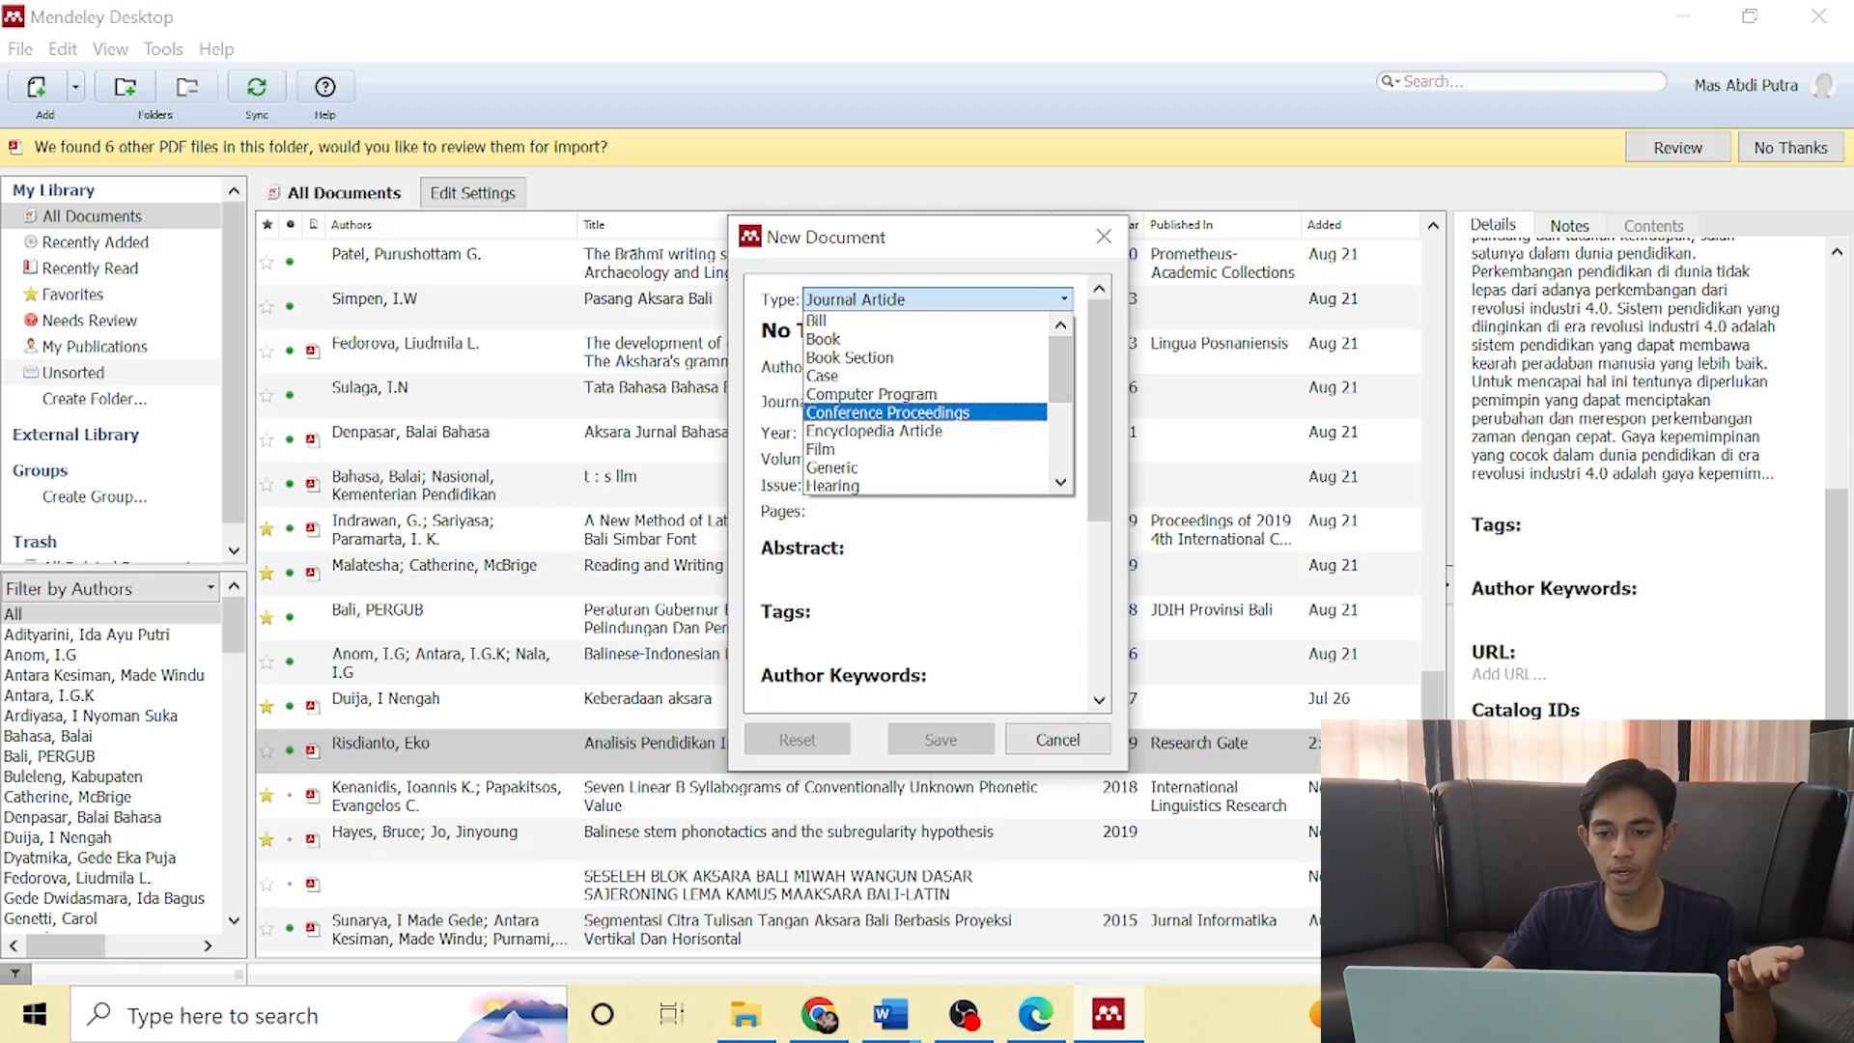
scroll(925, 412, down, 3)
scroll(925, 403, down, 1)
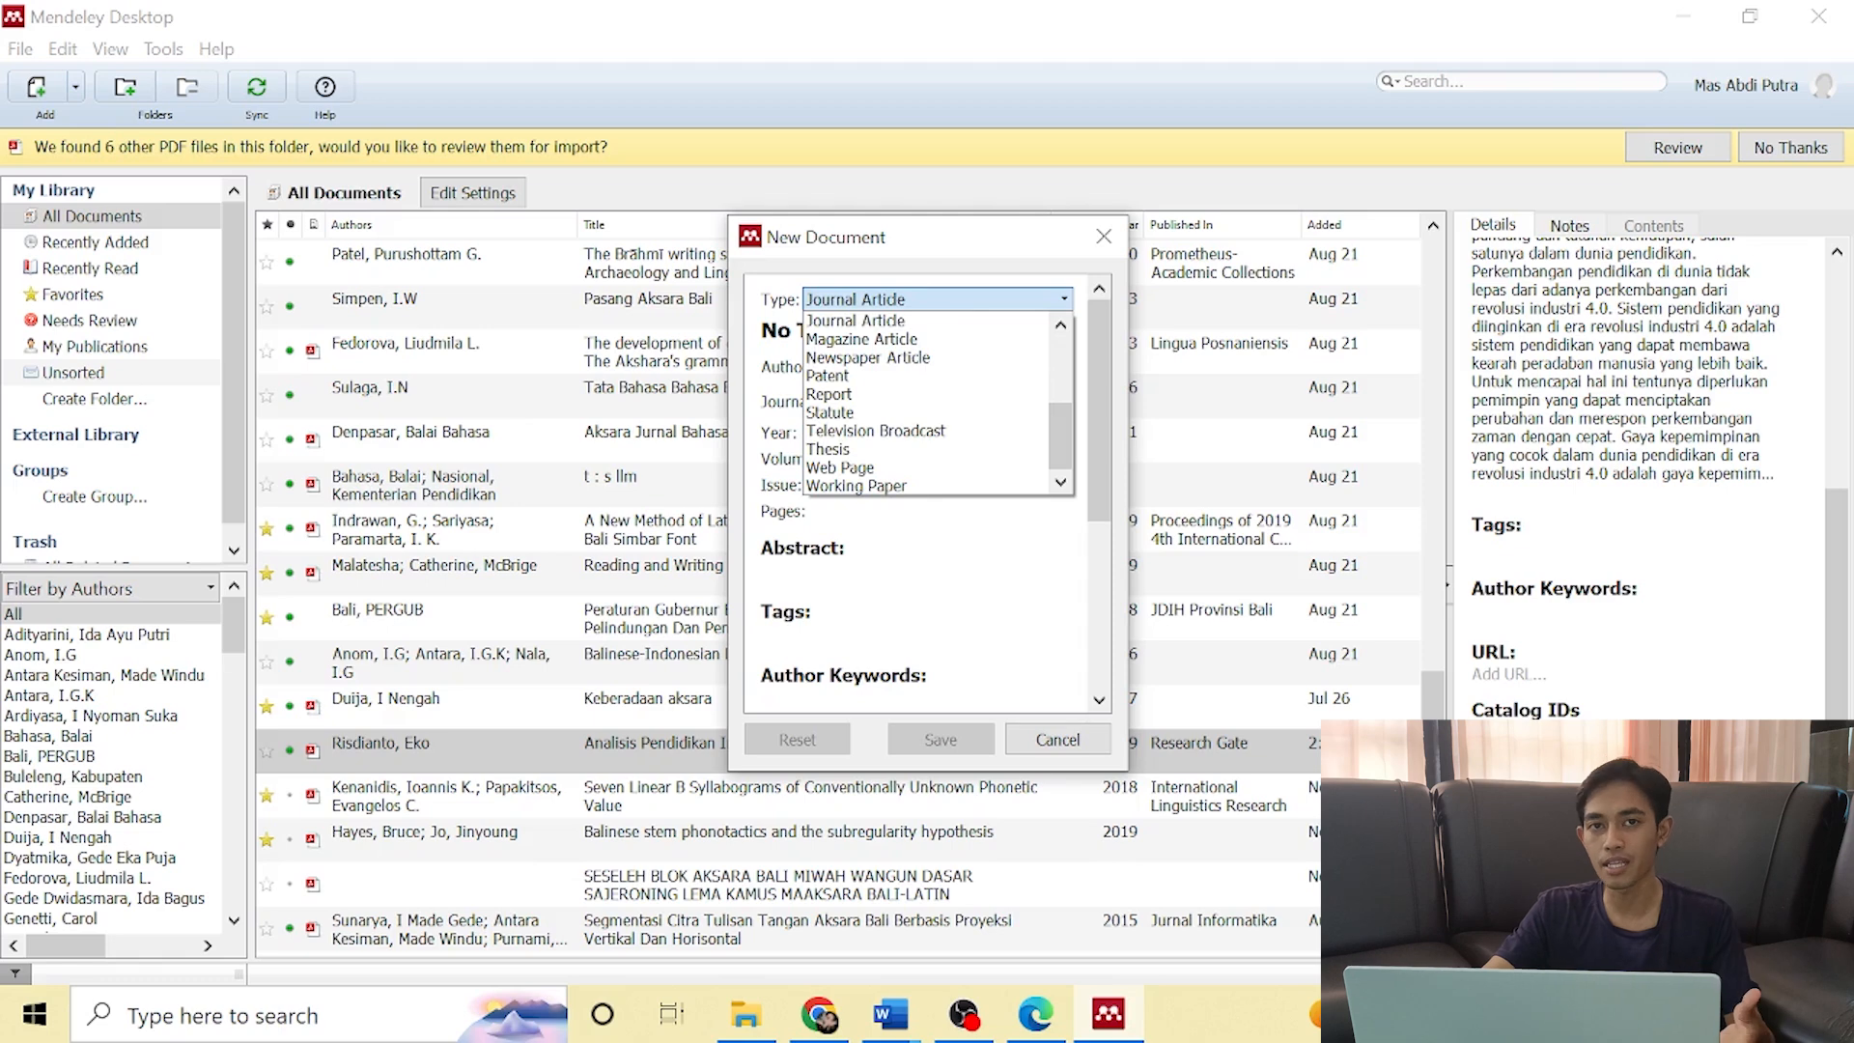
scroll(925, 405, up, 4)
click(908, 357)
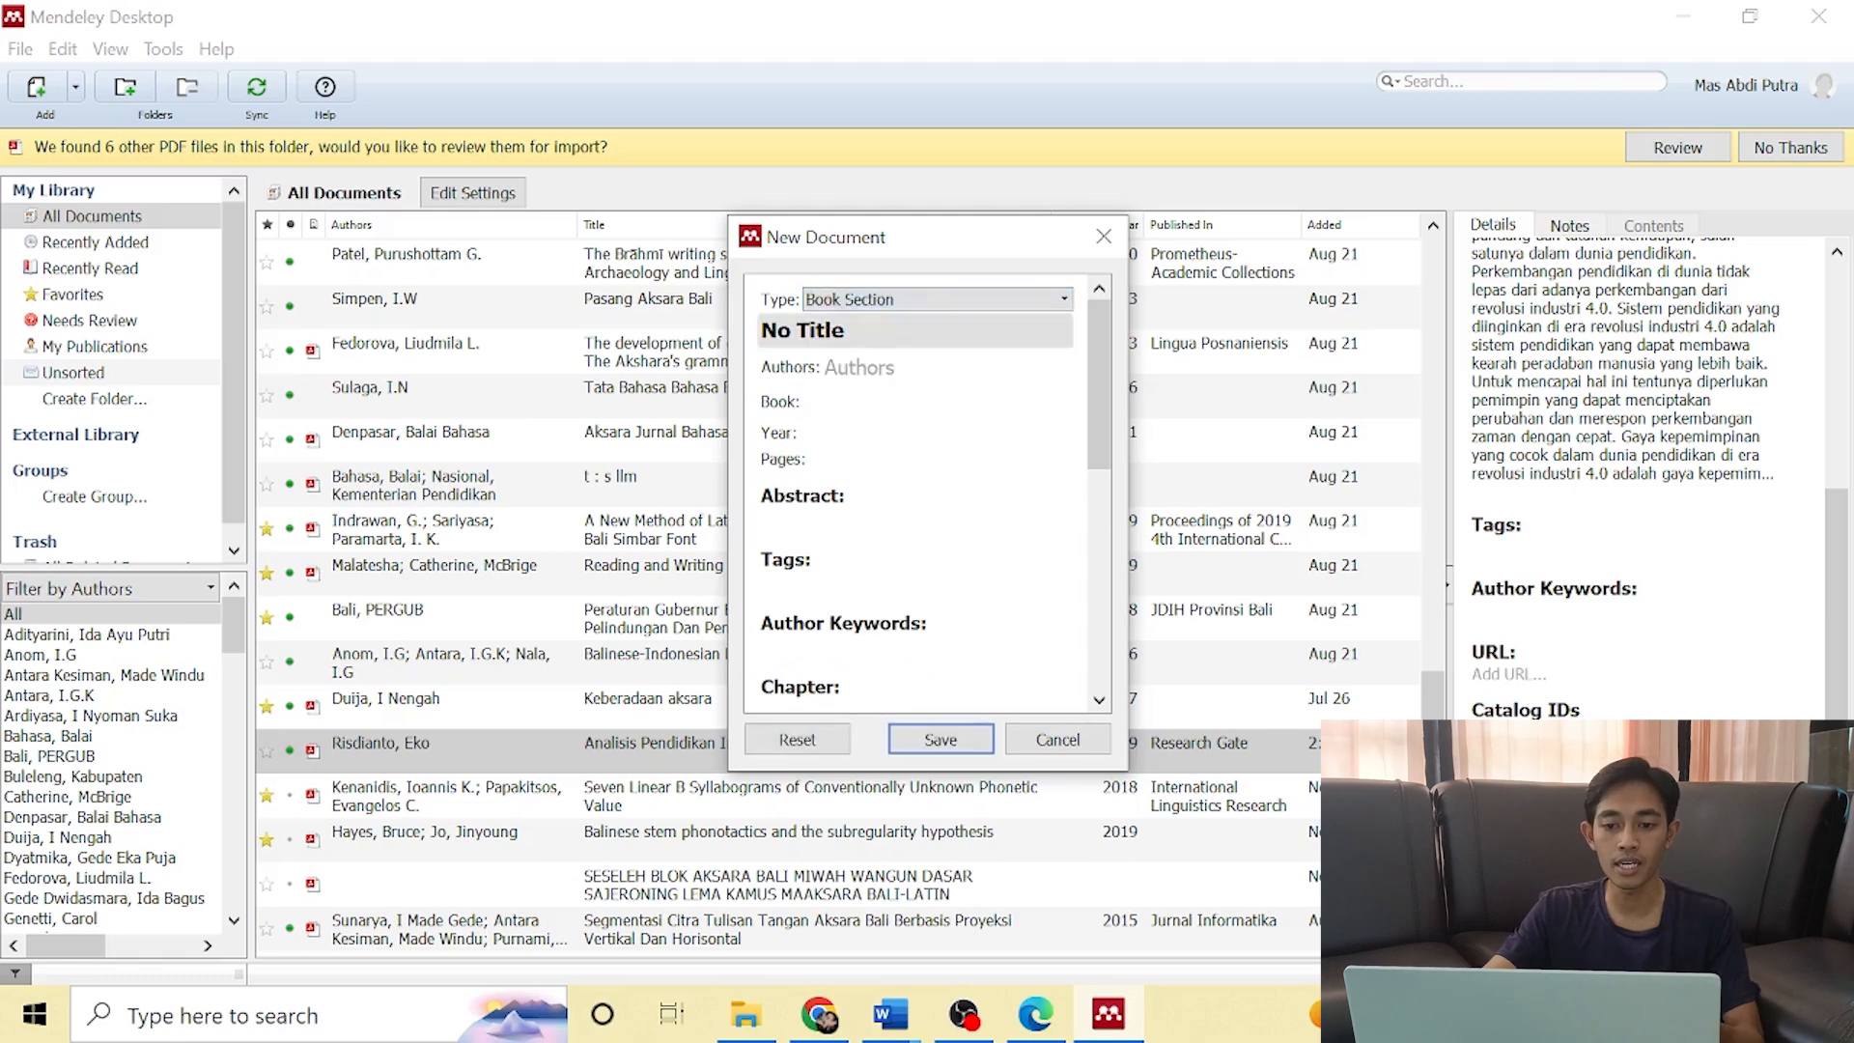
Look over the fields of the Book Section entry form and cancel the new document.
click(913, 368)
click(798, 331)
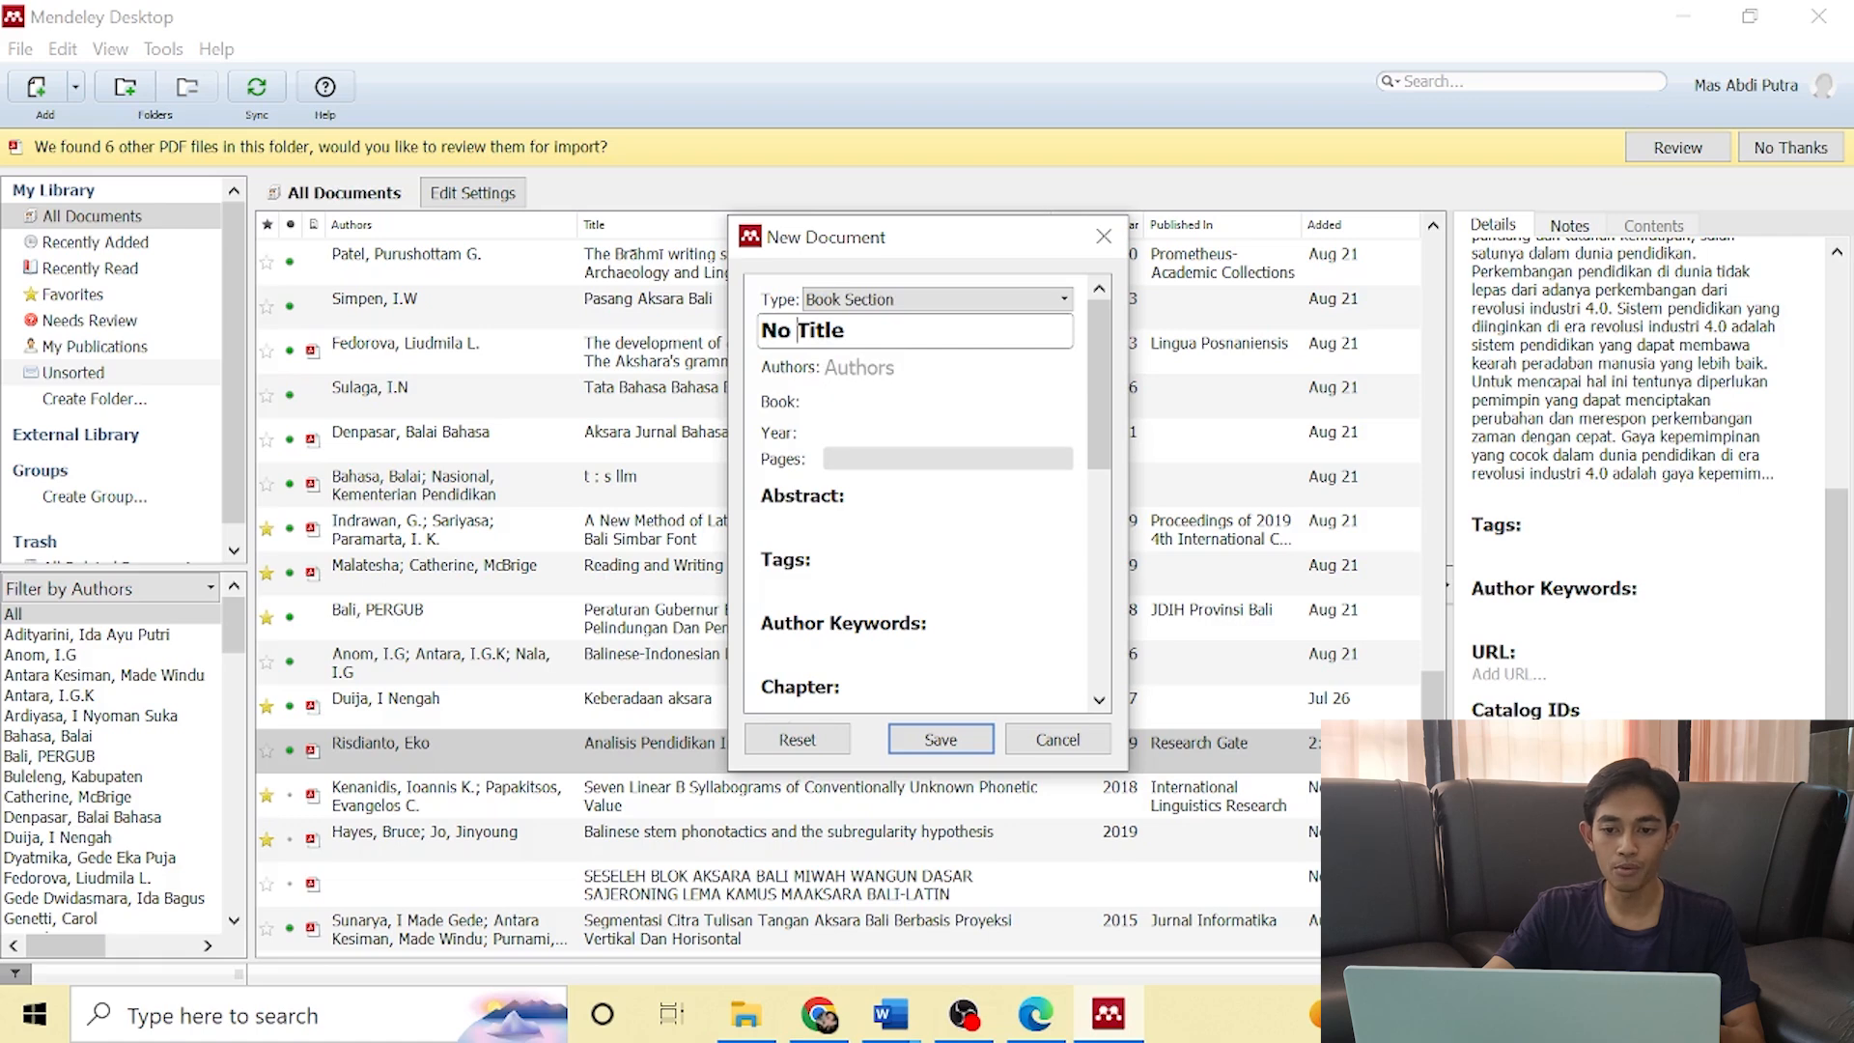
scroll(917, 463, down, 10)
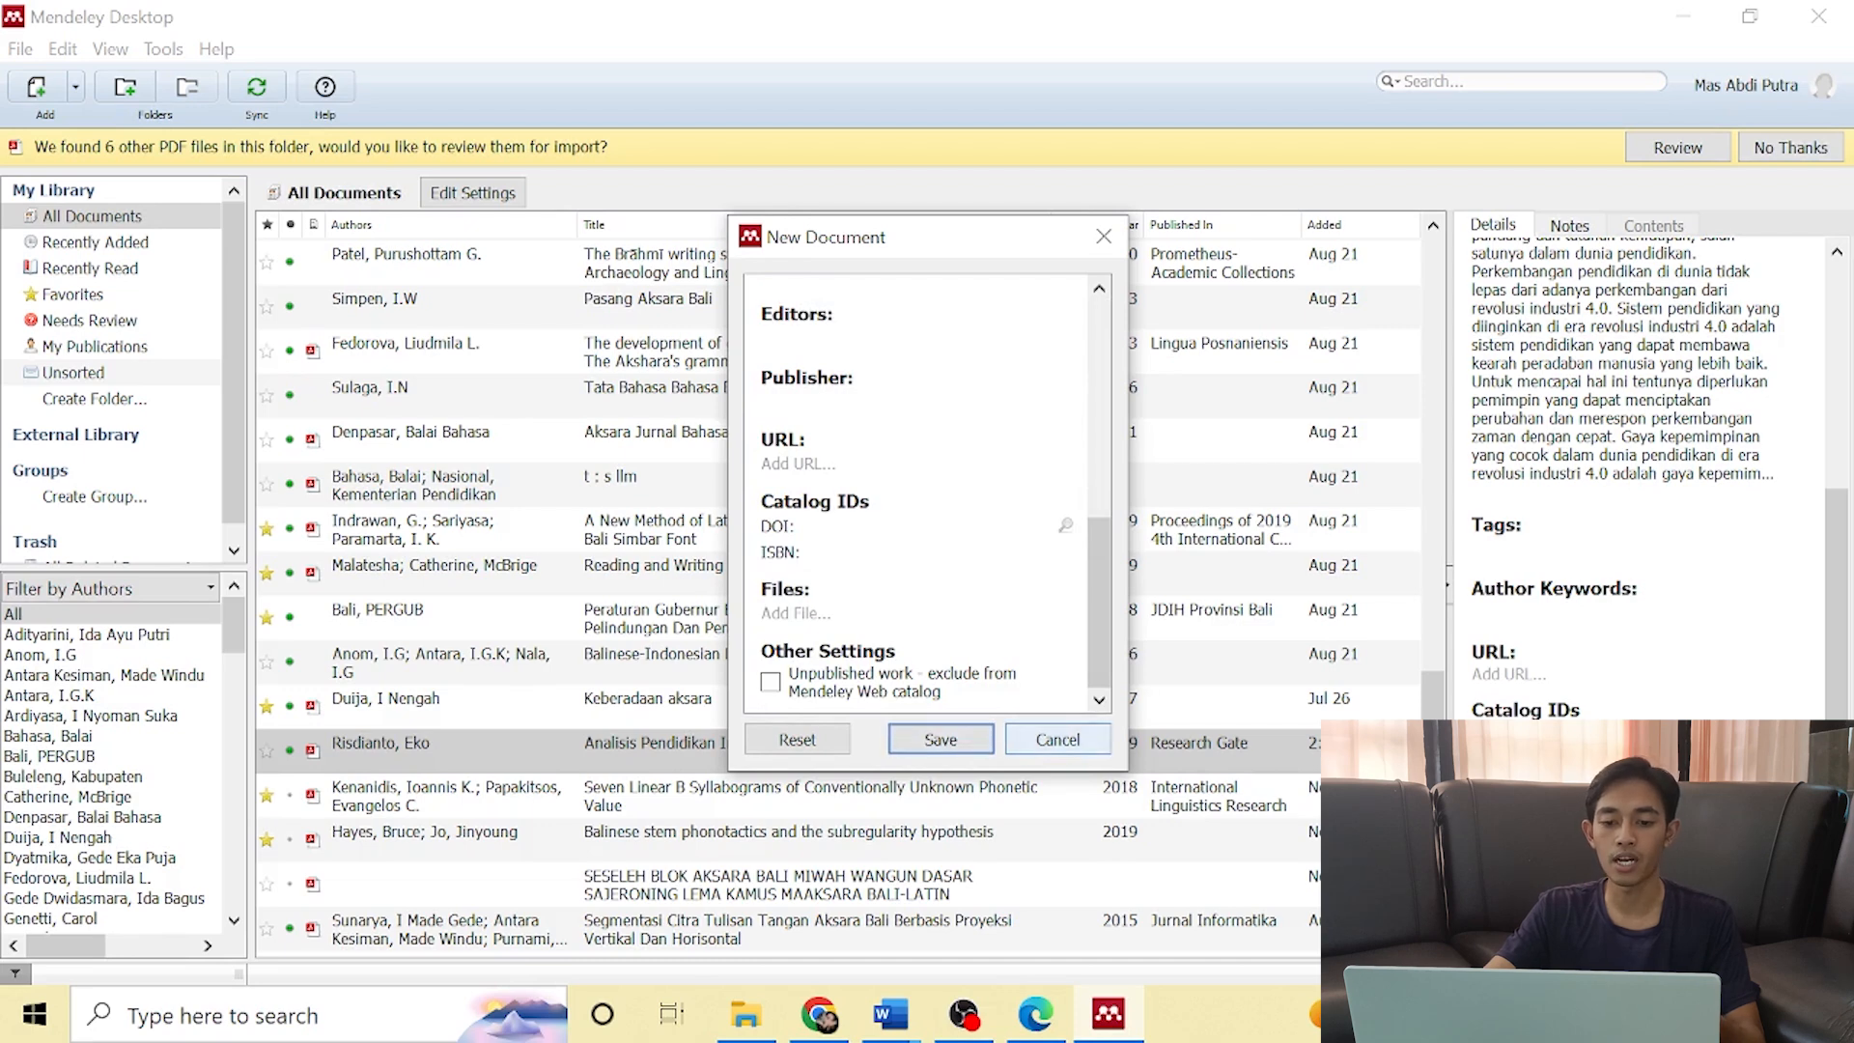
click(1058, 740)
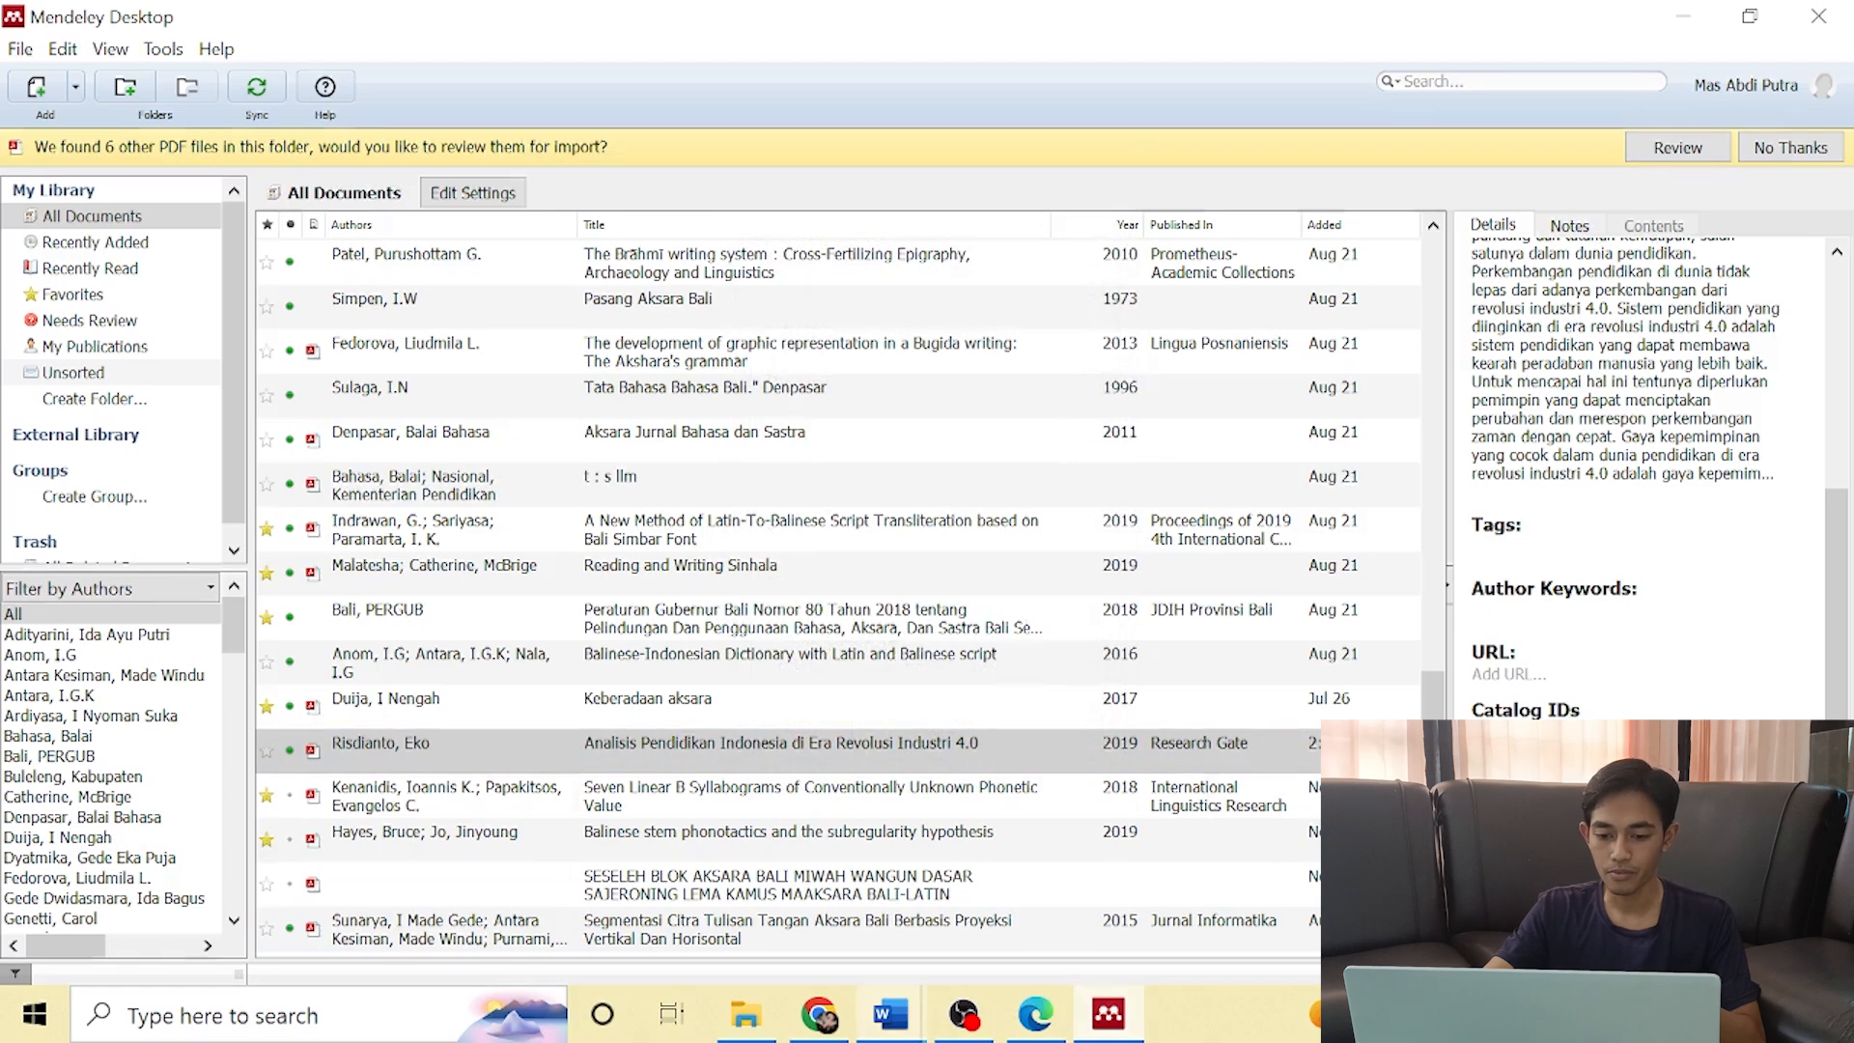
click(890, 1014)
click(1052, 888)
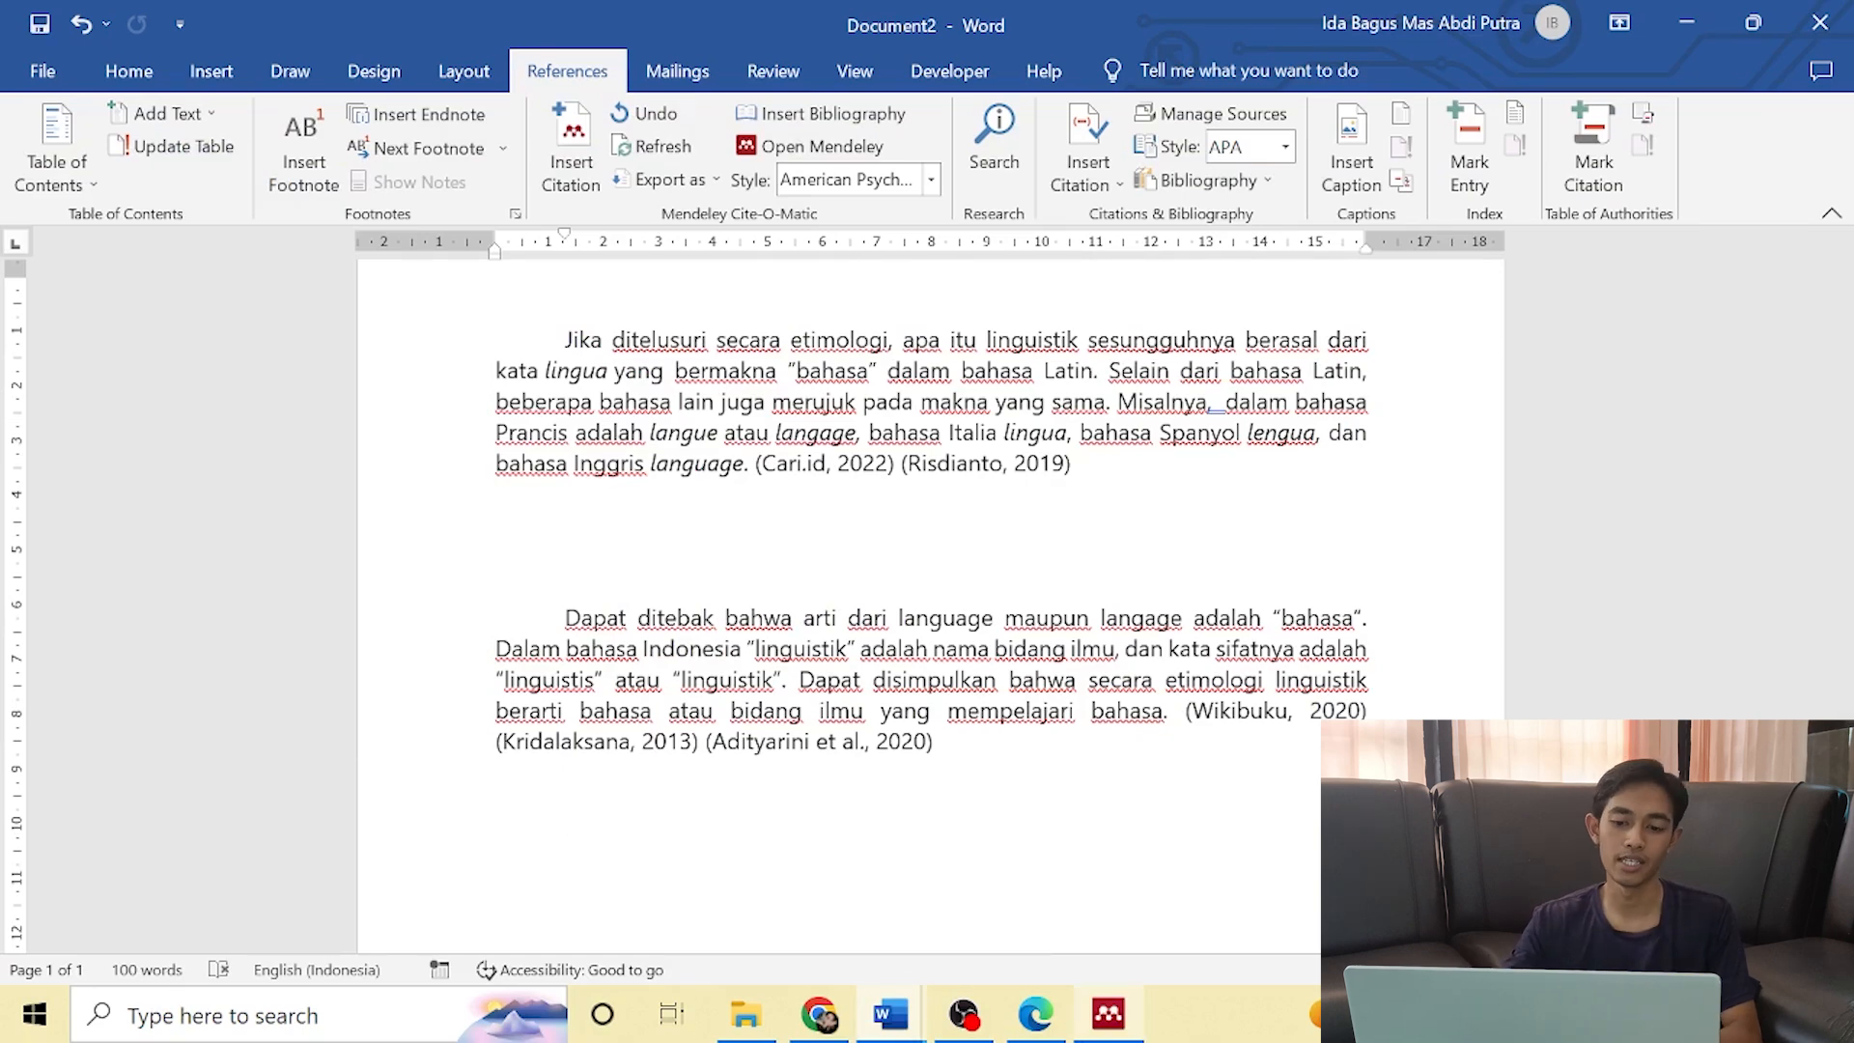
Open the research catalog entry of Analisis Pendidikan Indonesia di Era Revolusi Industri 4.0 from Mendeley and read through its web page.
key(alt+Tab)
scroll(837, 662, up, 3)
scroll(837, 663, down, 4)
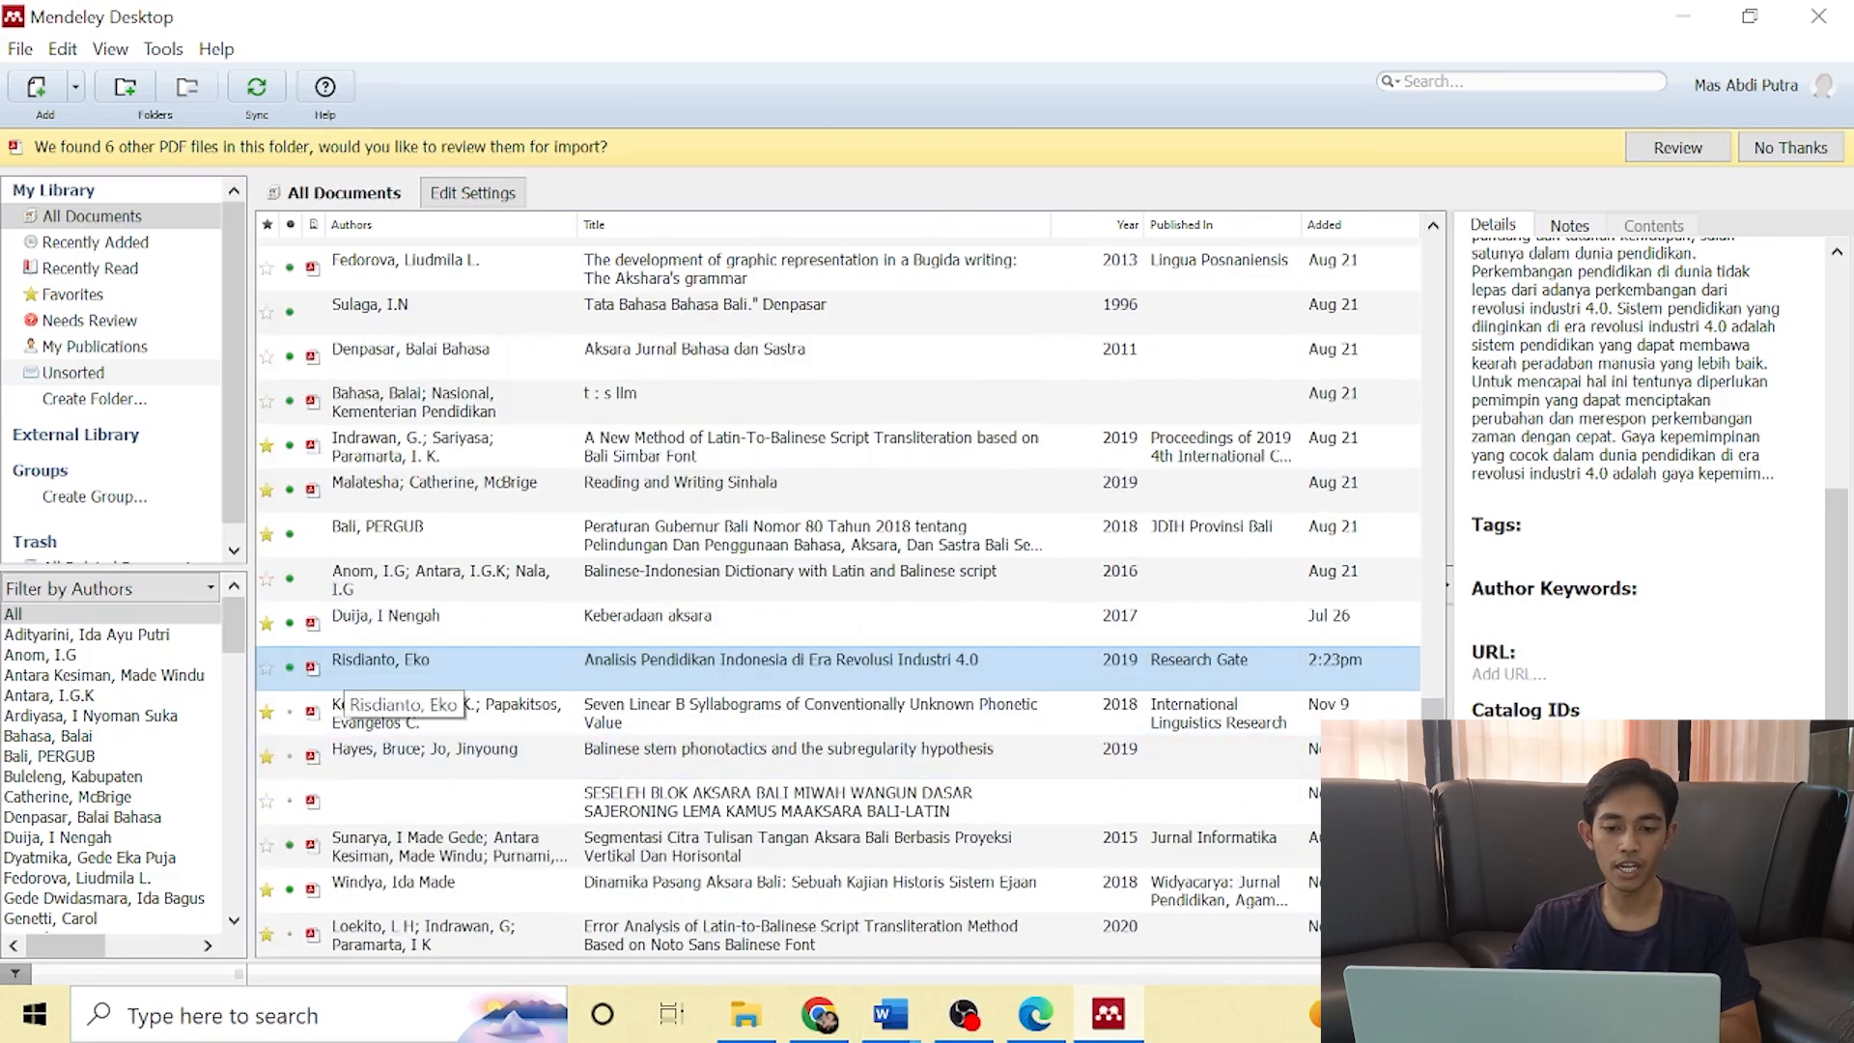
scroll(1639, 405, up, 3)
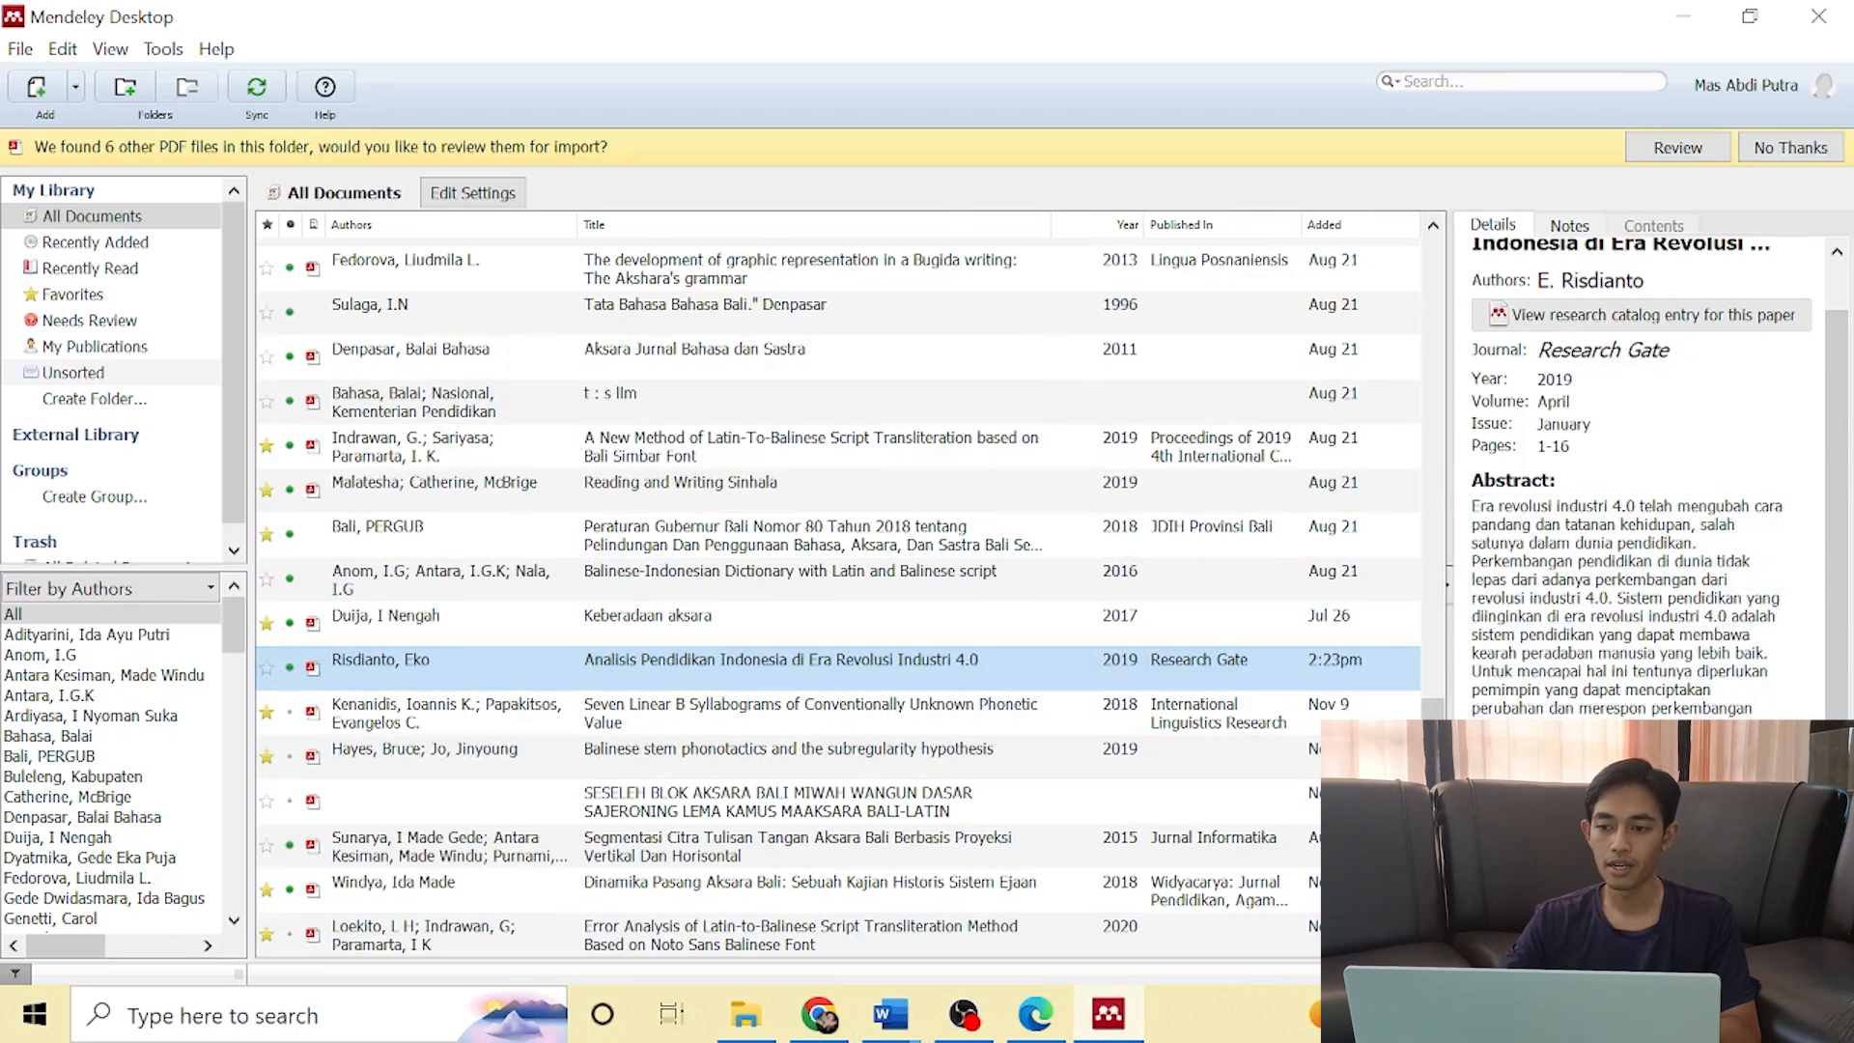
click(1641, 315)
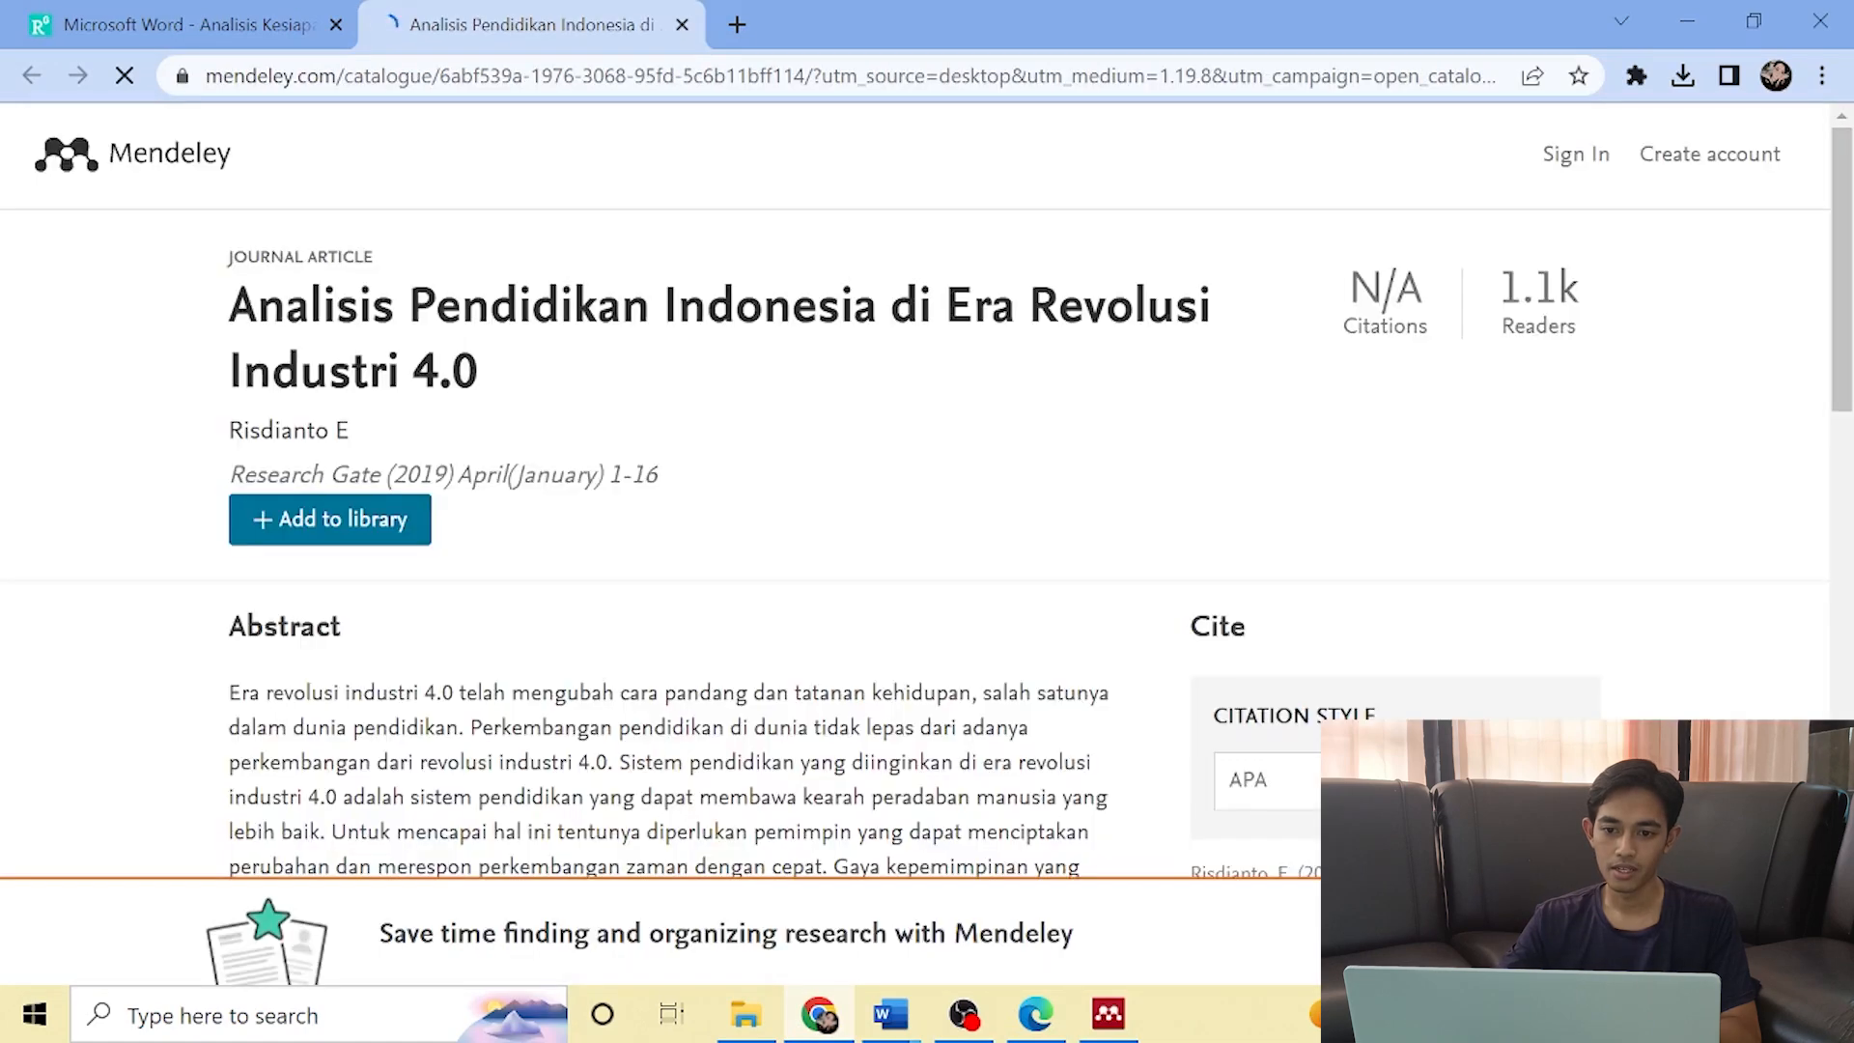
scroll(927, 482, down, 13)
scroll(927, 482, up, 6)
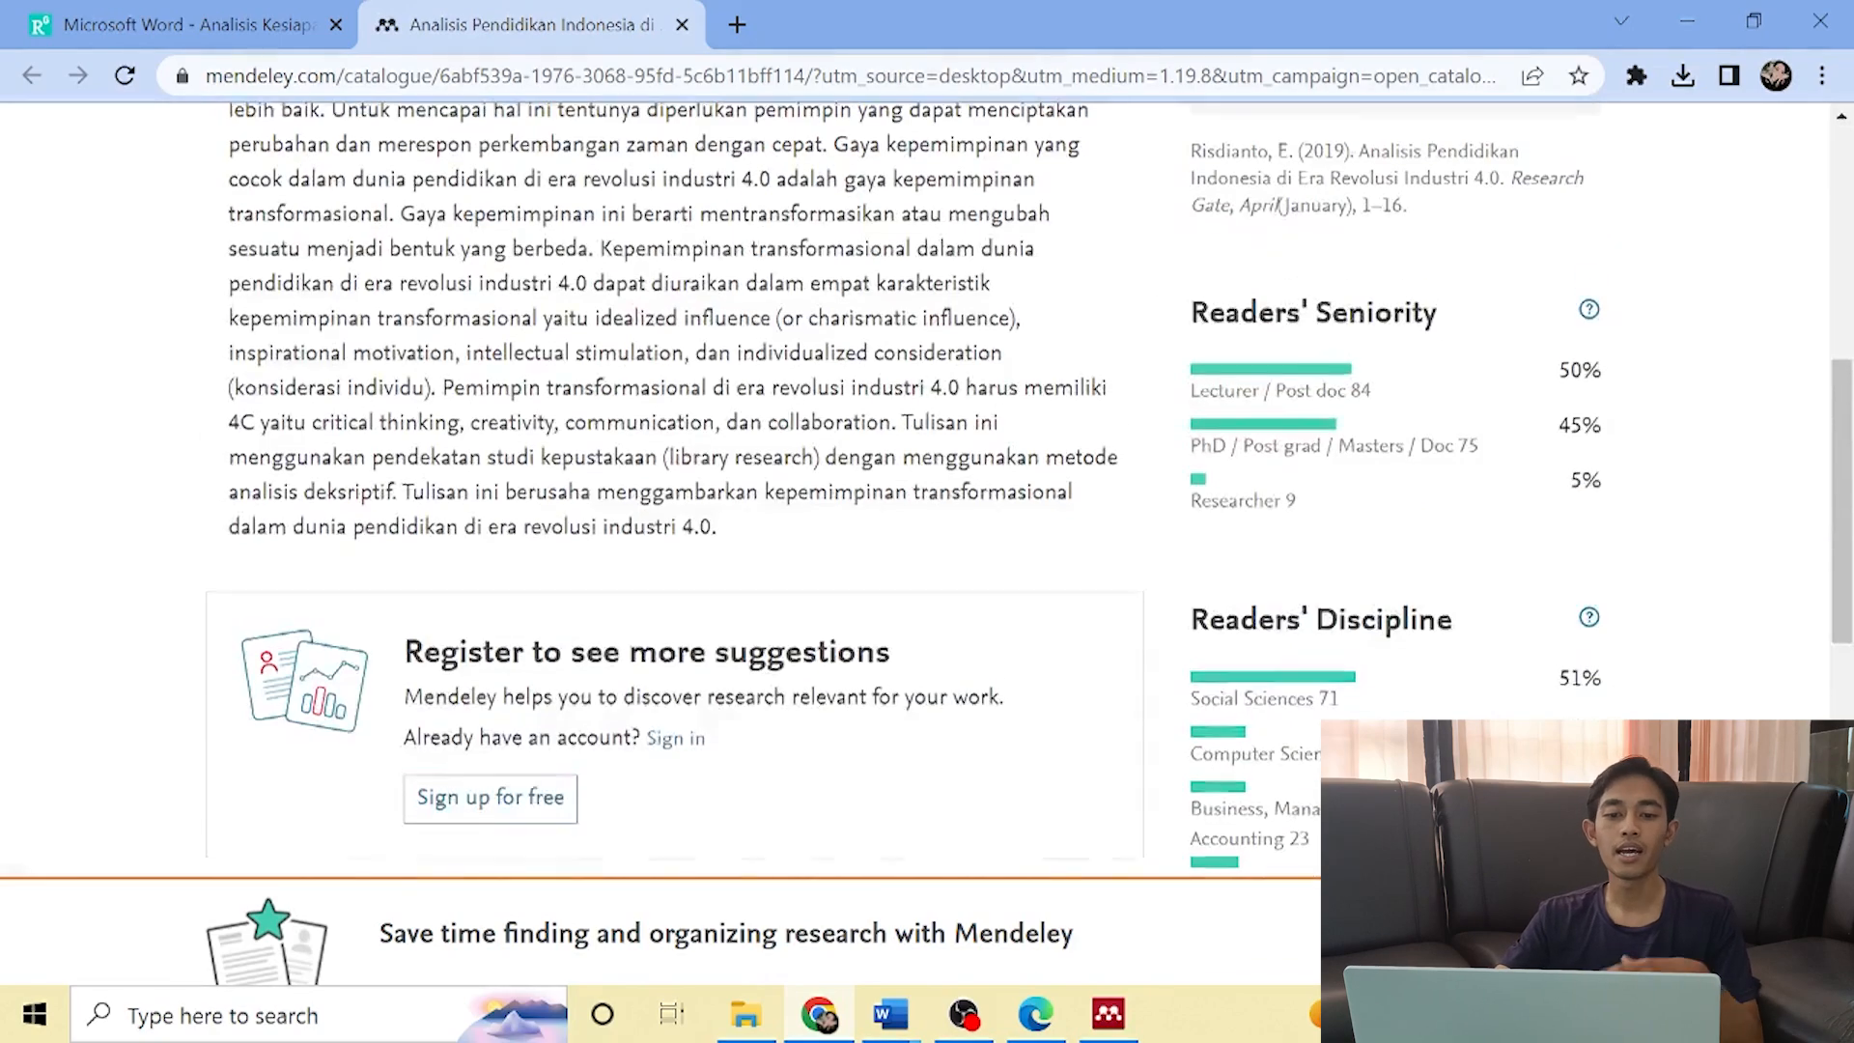
scroll(927, 579, up, 7)
scroll(927, 482, down, 1)
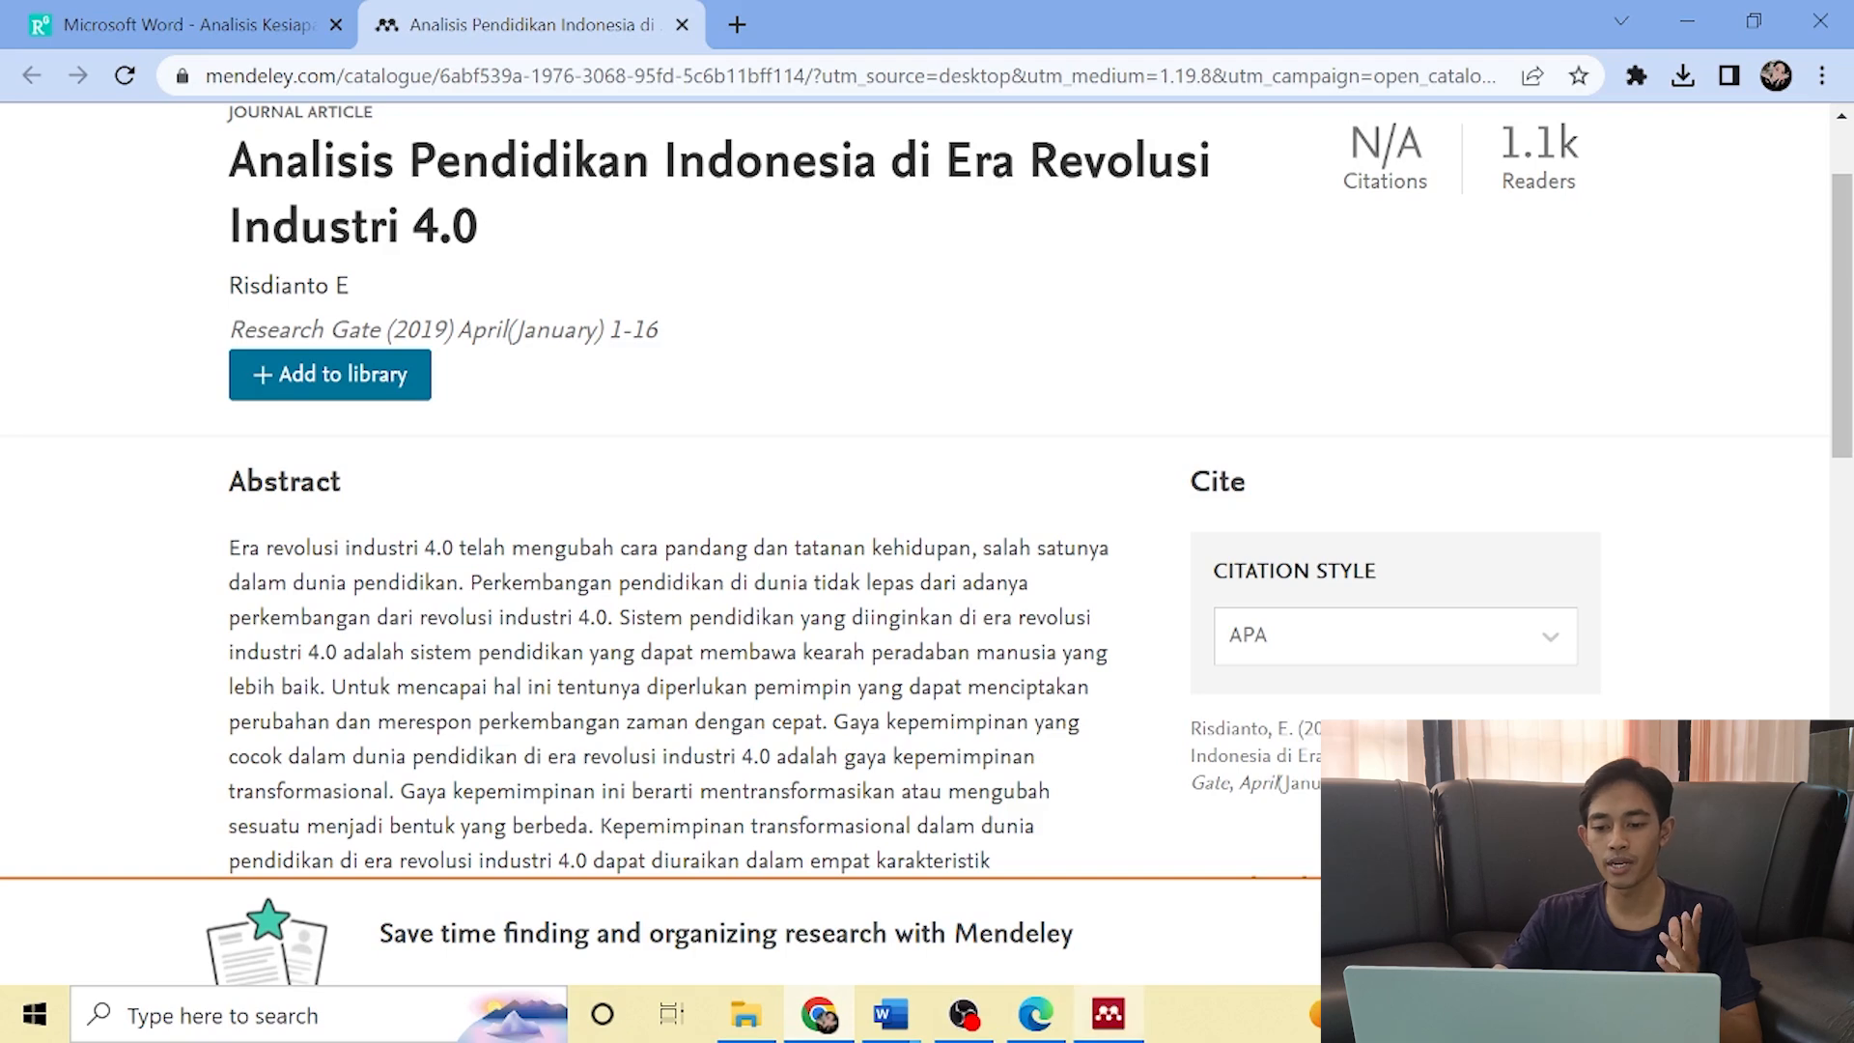
mouse_move(1108, 1014)
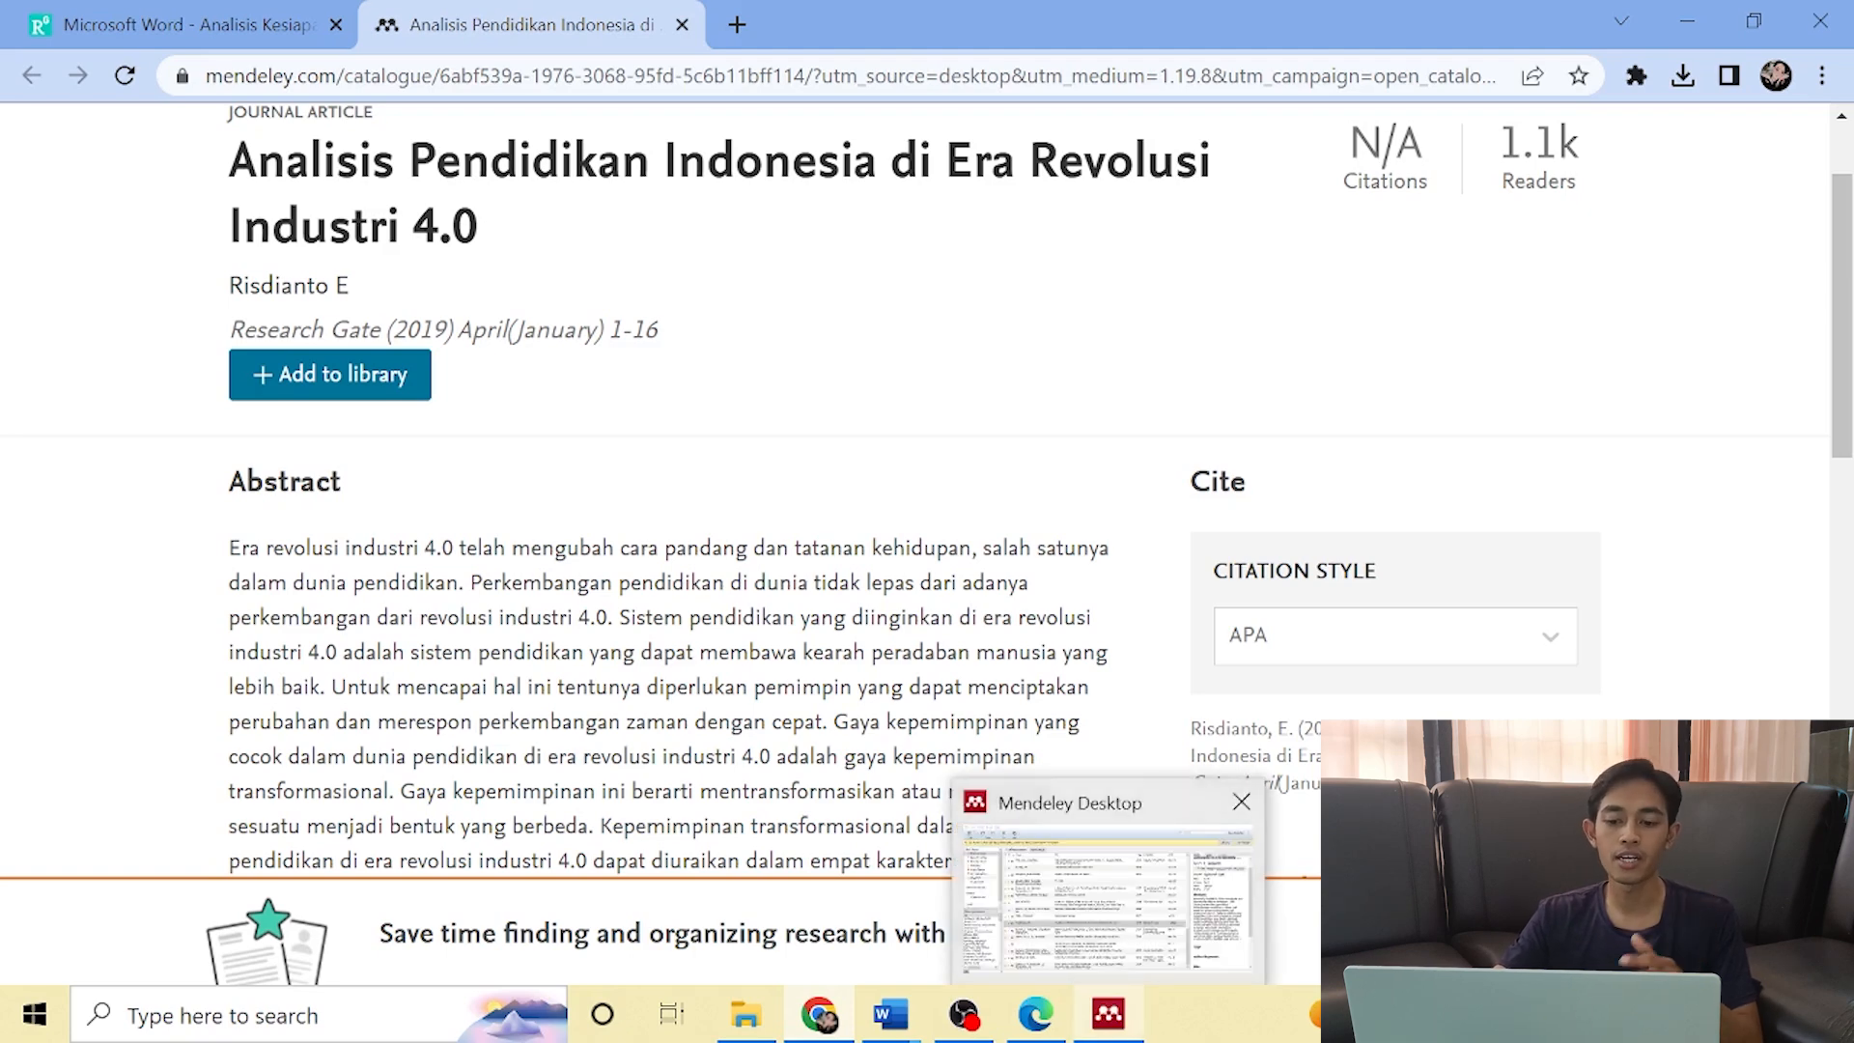
scroll(926, 483, up, 2)
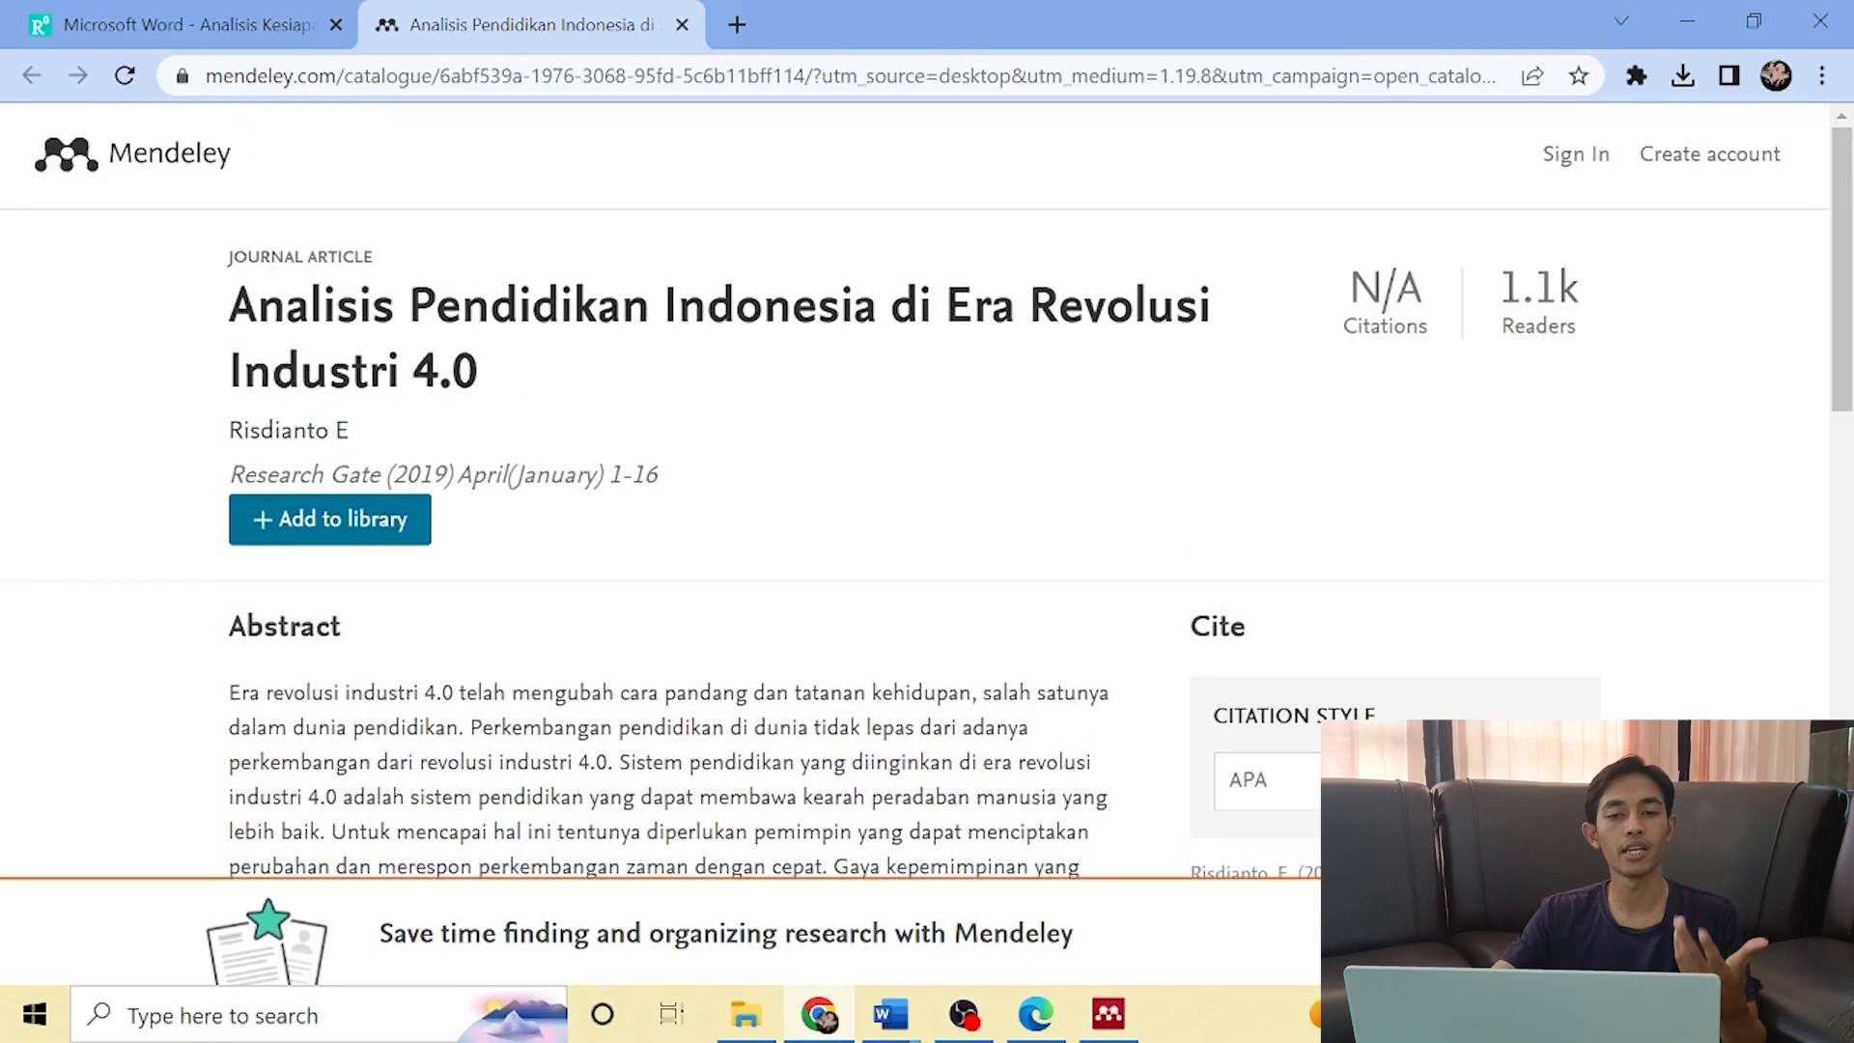
scroll(927, 483, down, 2)
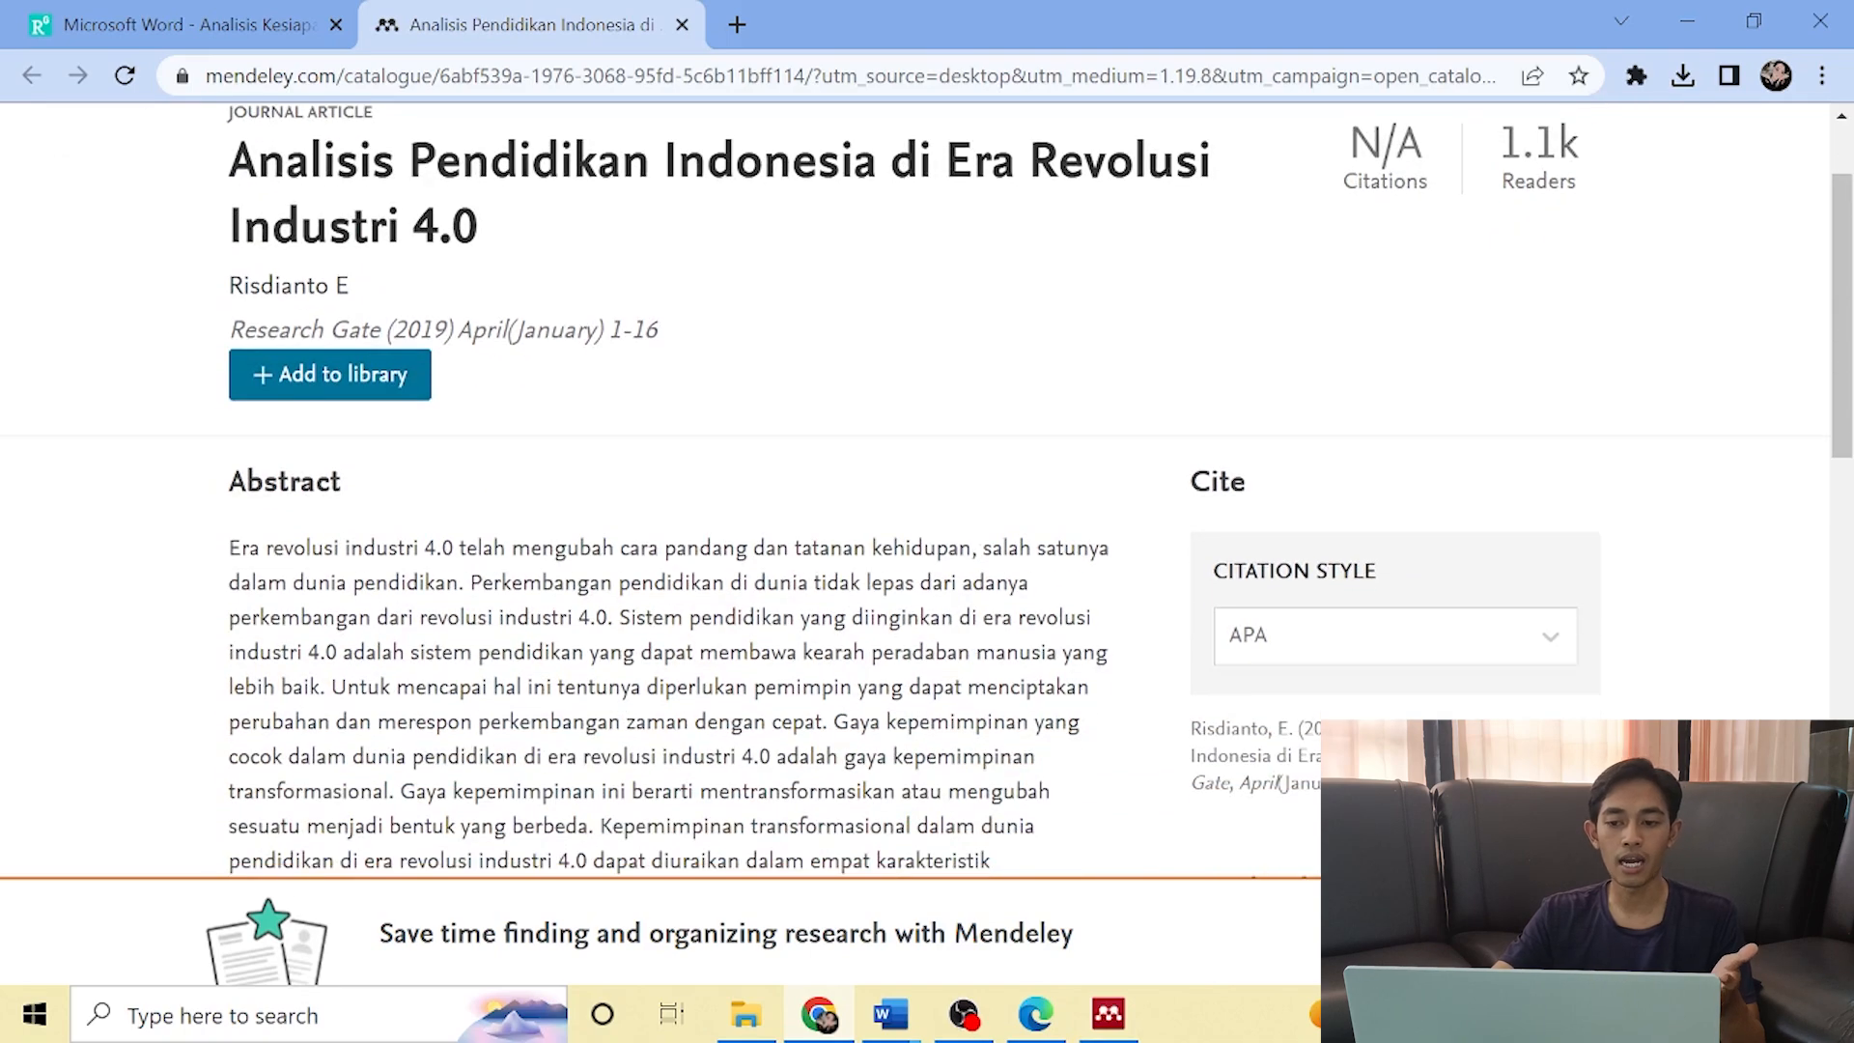
scroll(927, 483, down, 8)
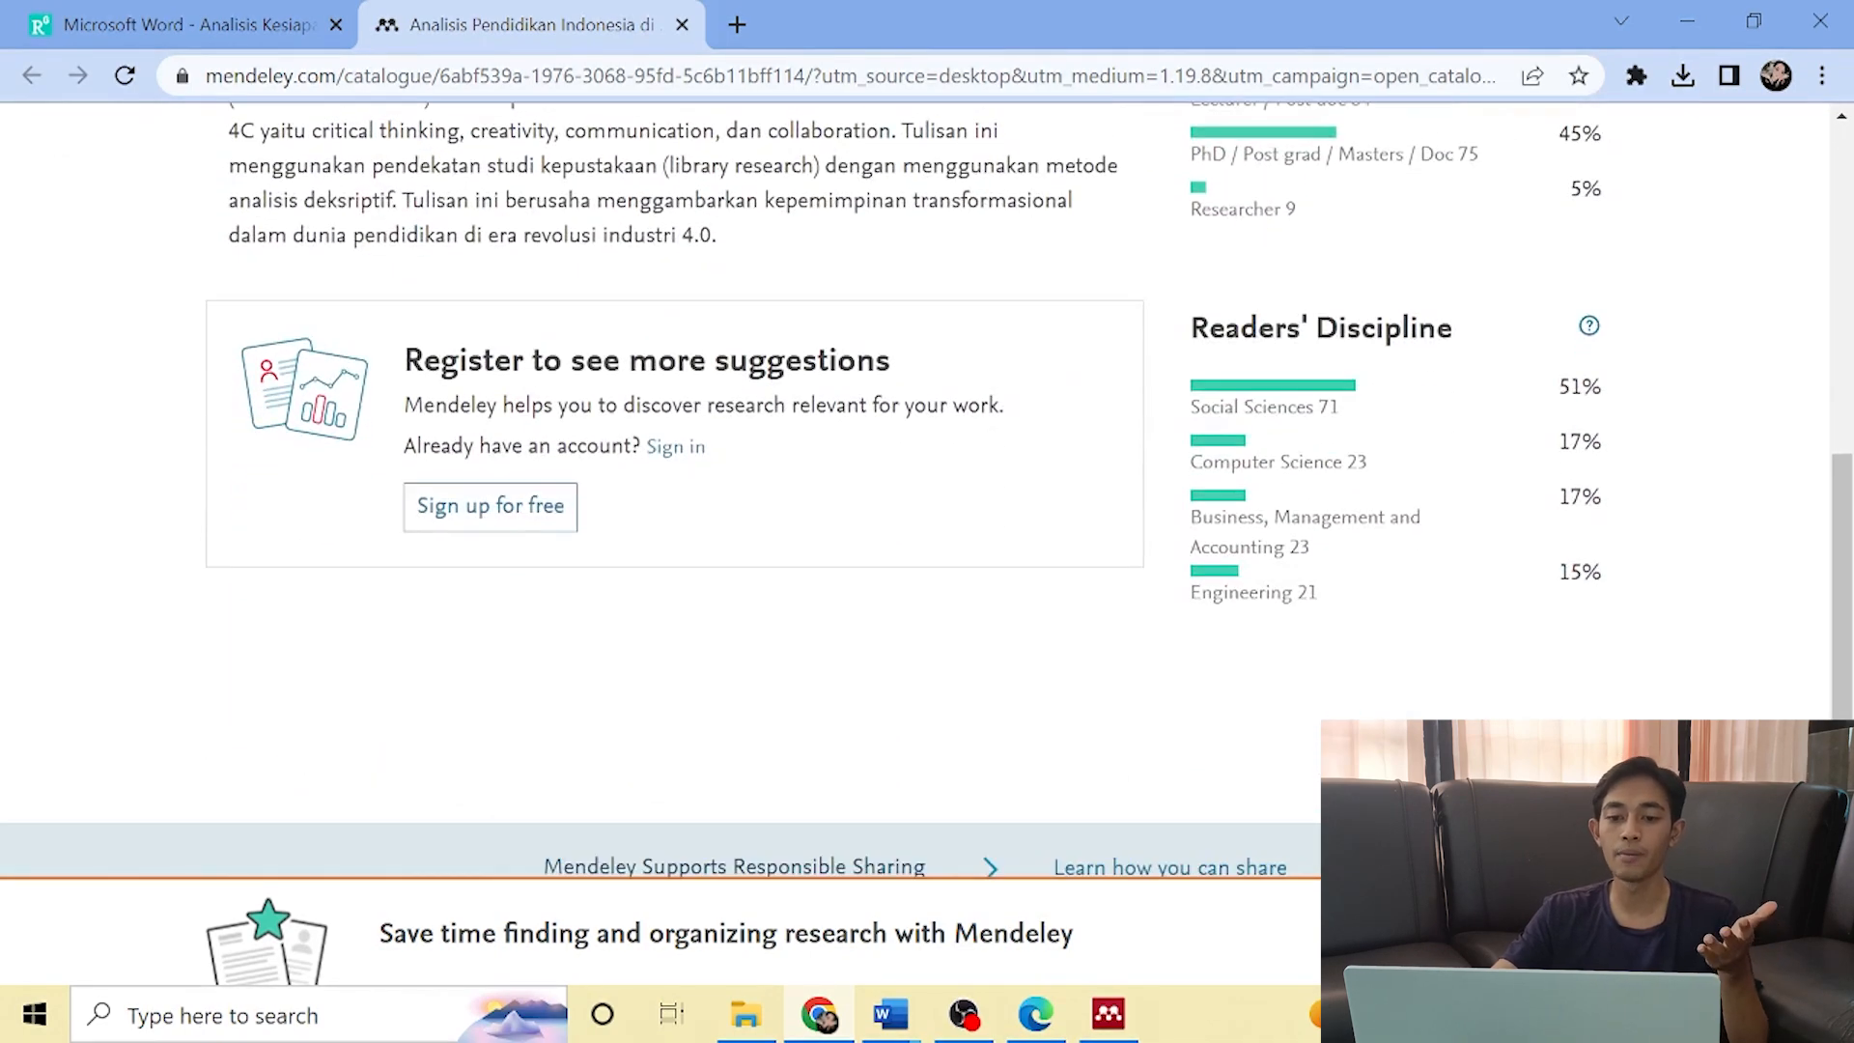
click(1109, 1013)
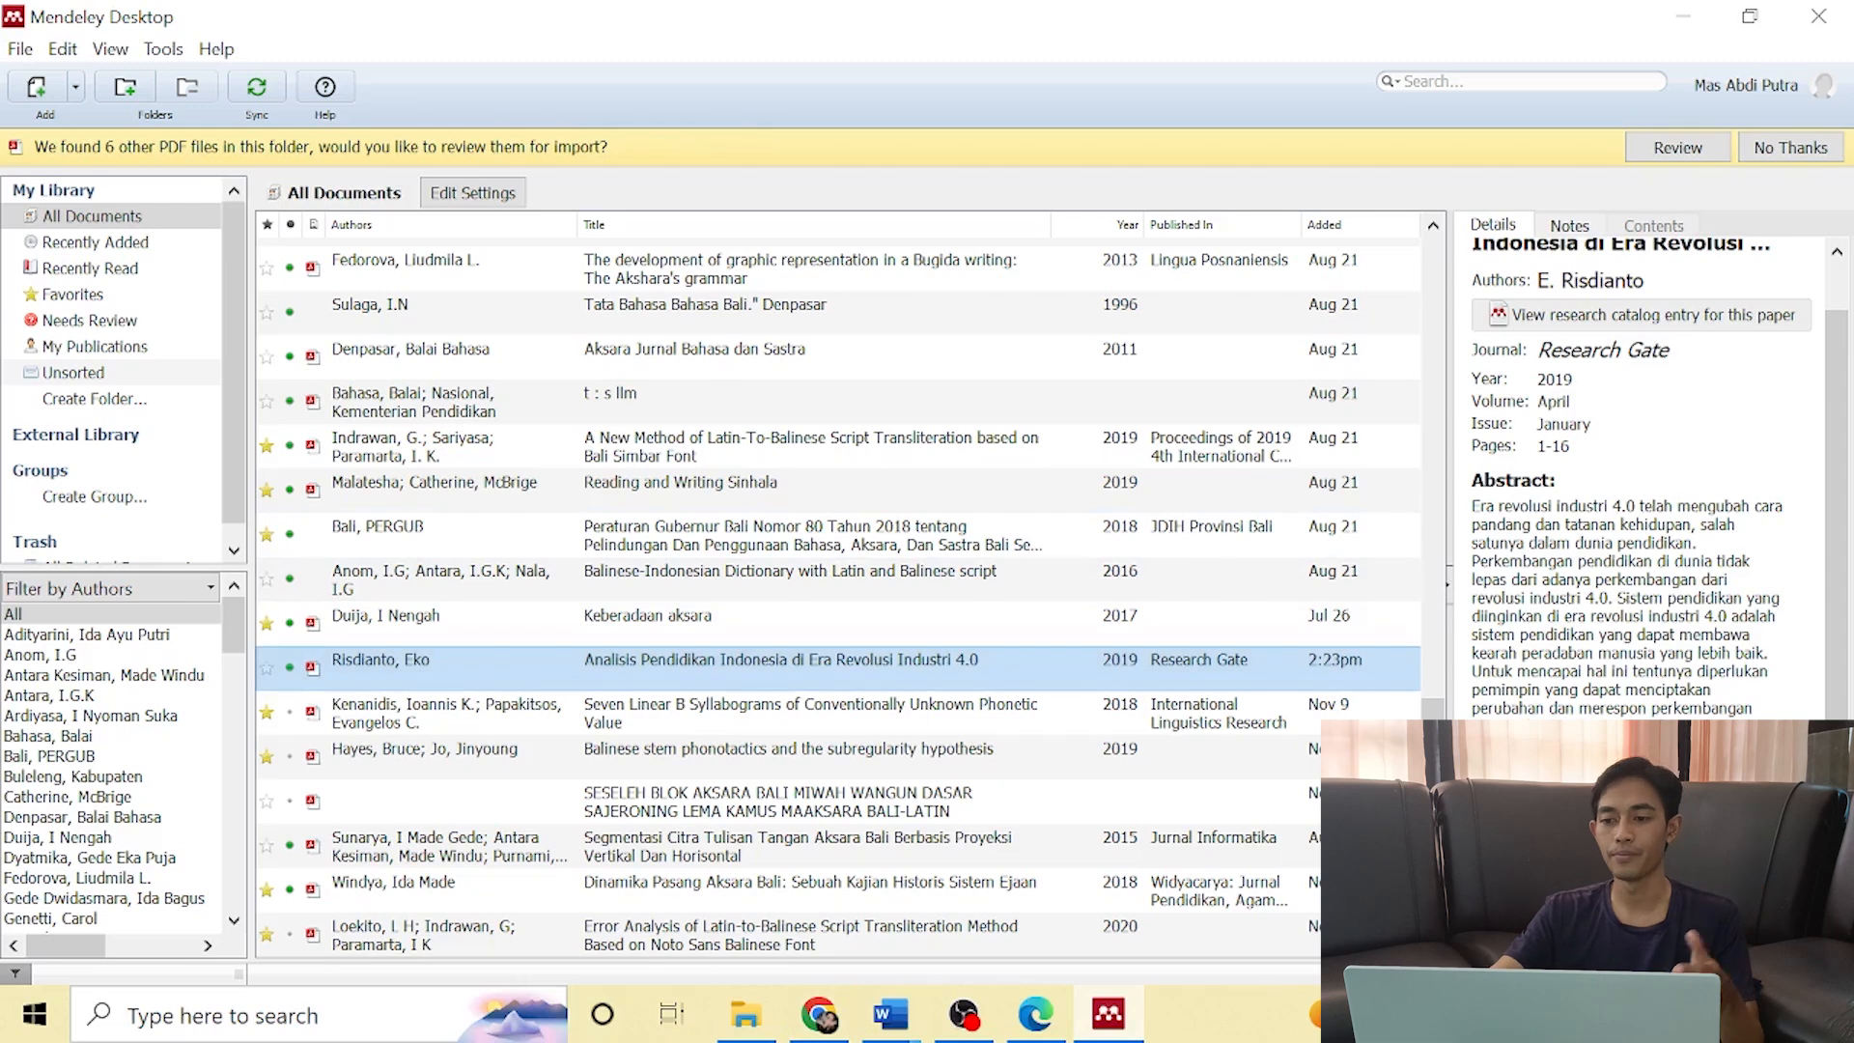
right_click(816, 664)
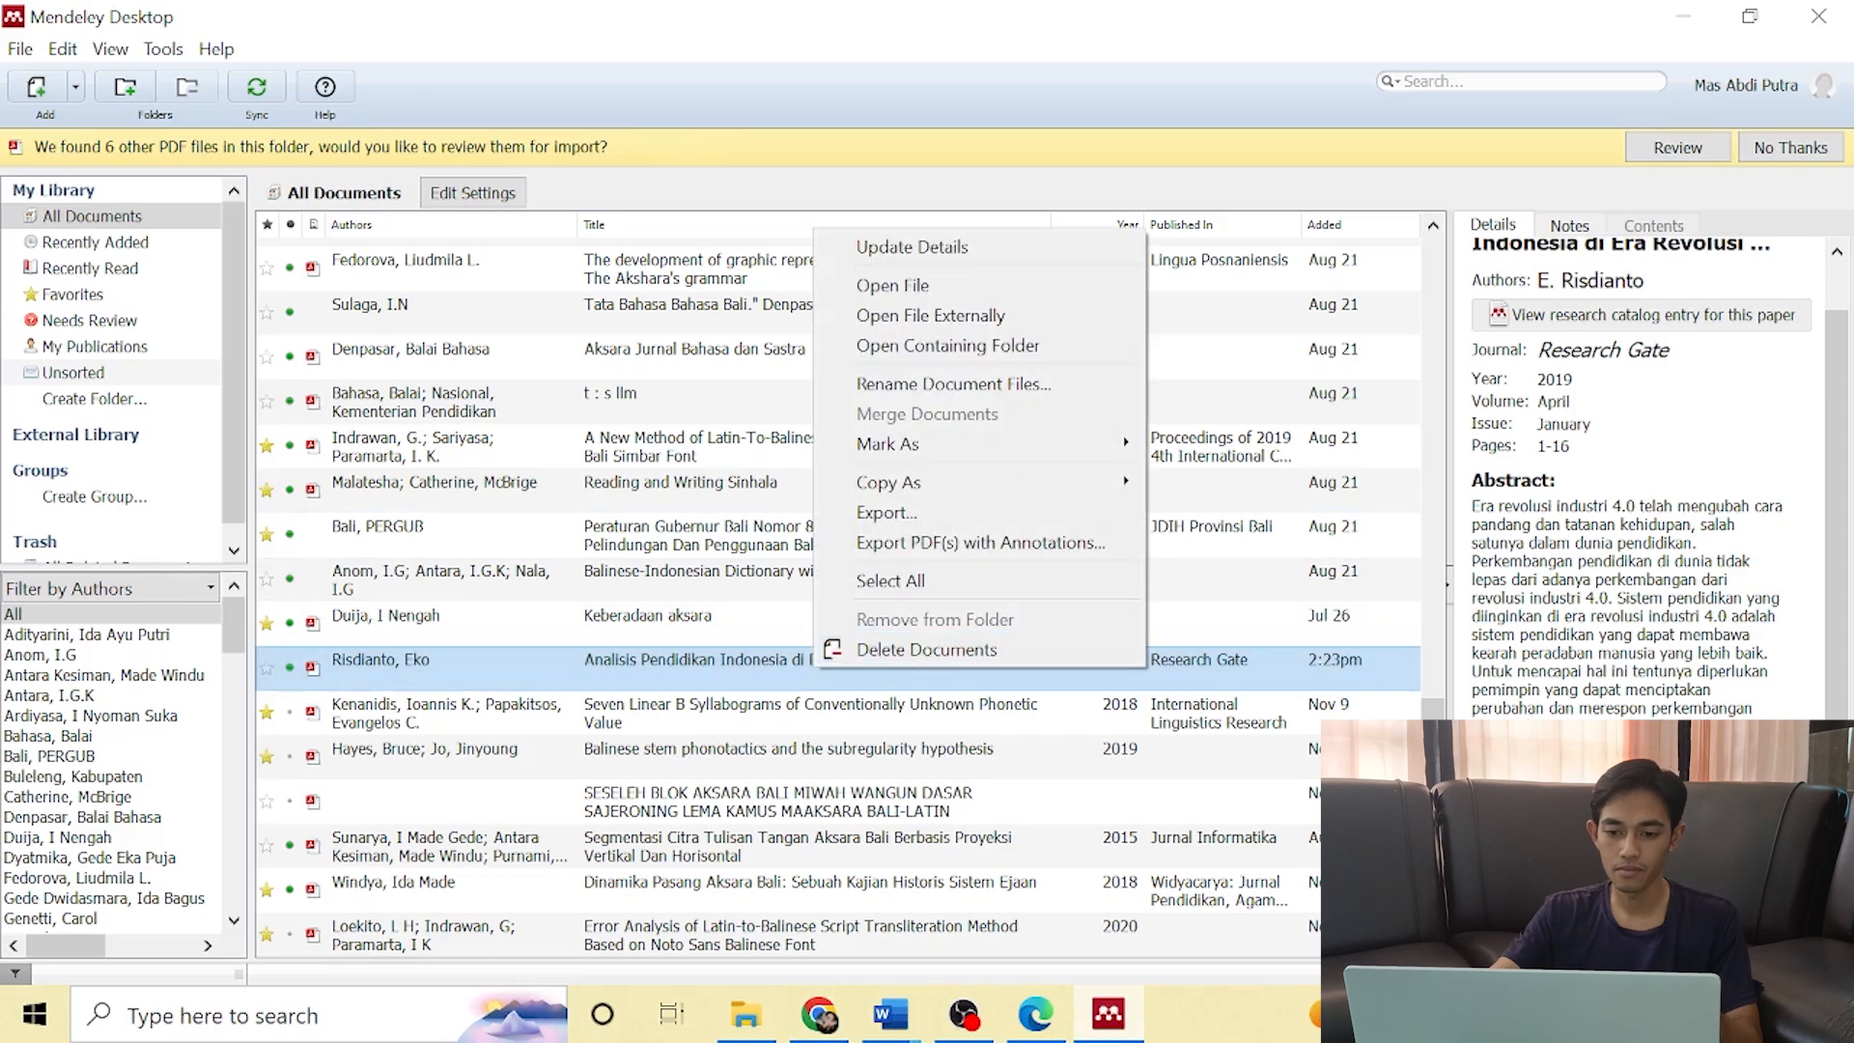
click(814, 673)
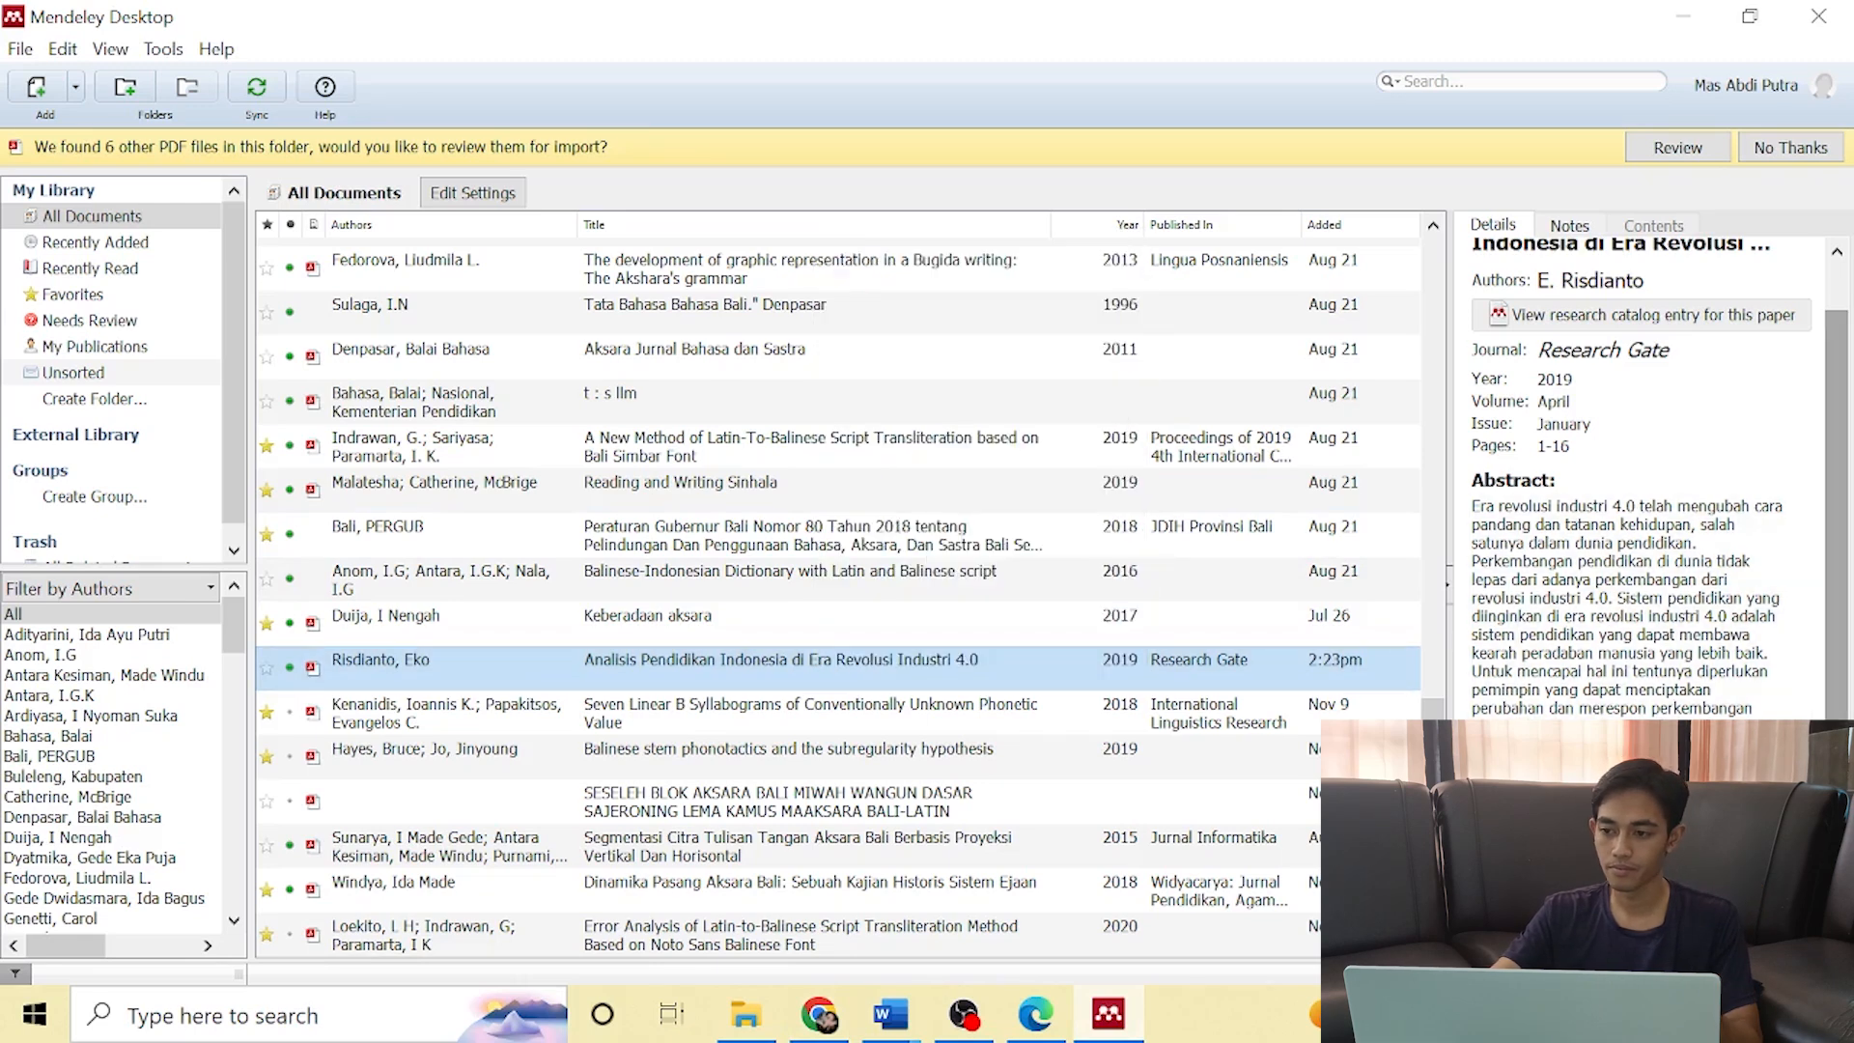
Switch to Document2 in Word and insert a Mendeley citation of a 2018 source, searched with "s", at the end of the second paragraph.
click(890, 1014)
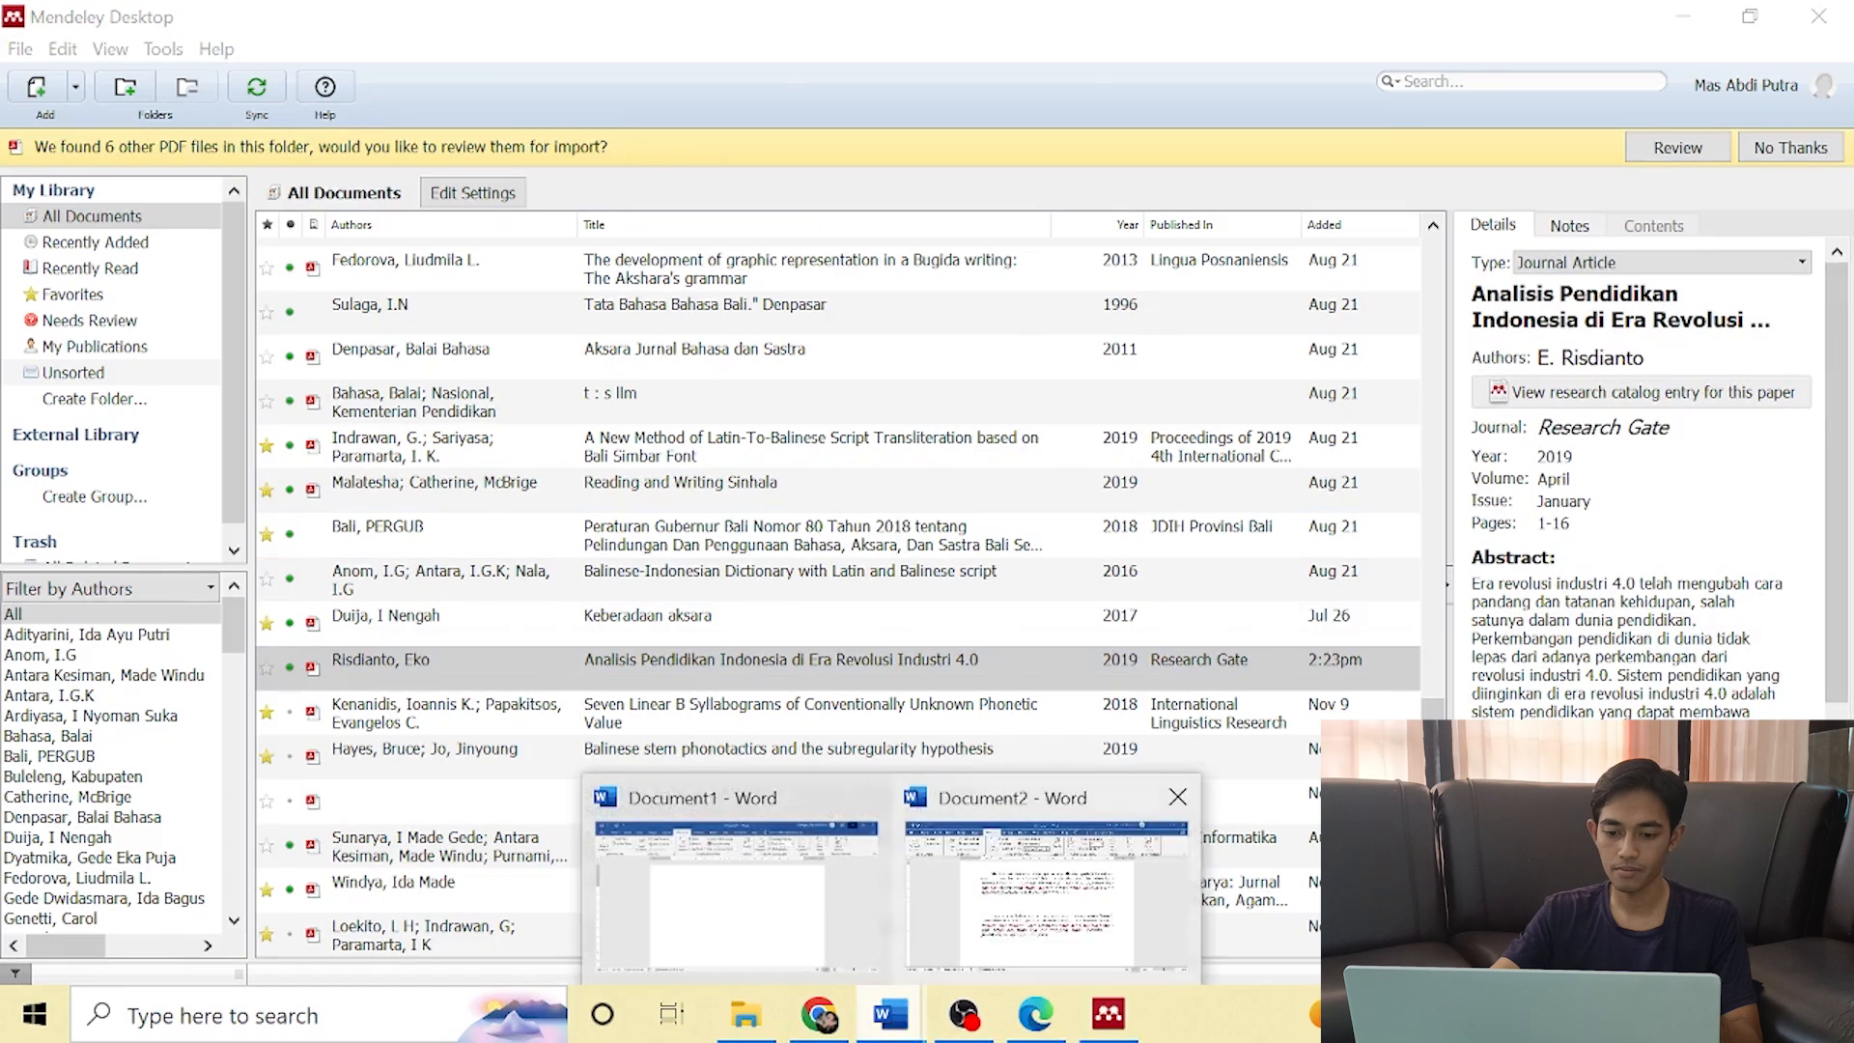
click(1046, 893)
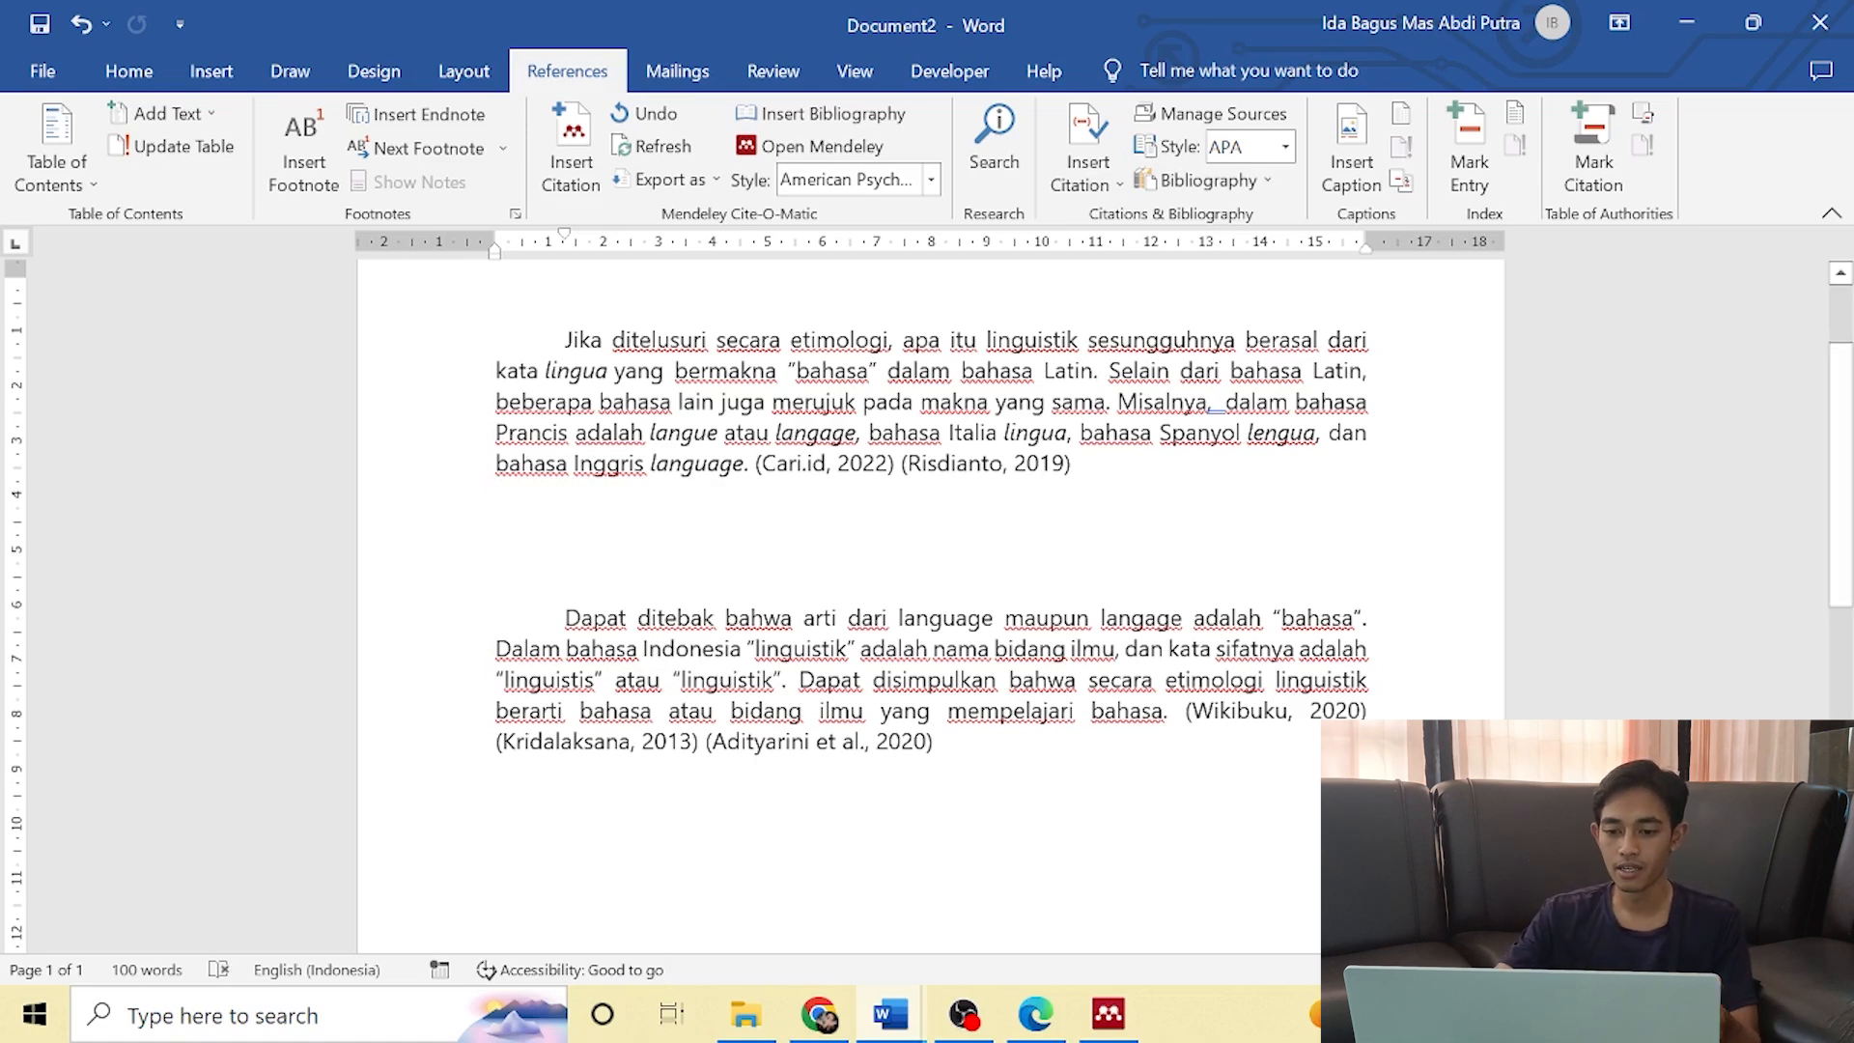
click(570, 149)
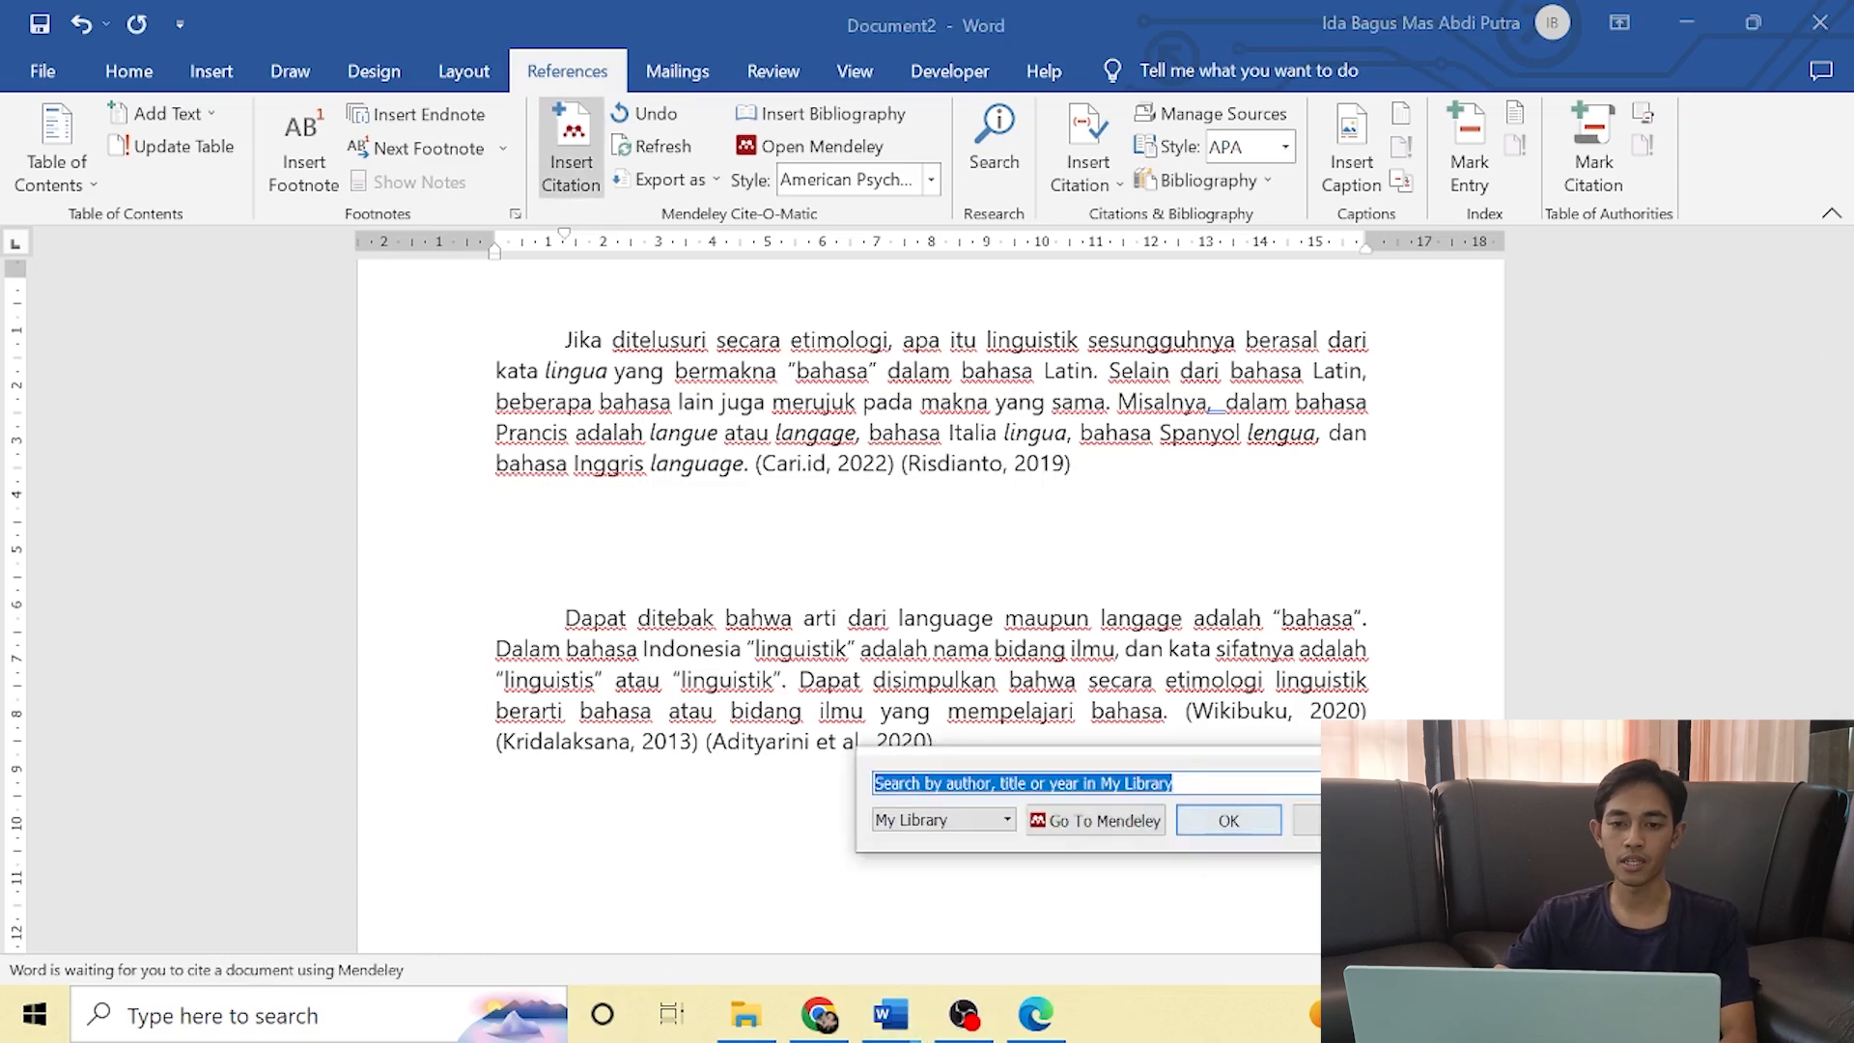
text(s)
key(Return)
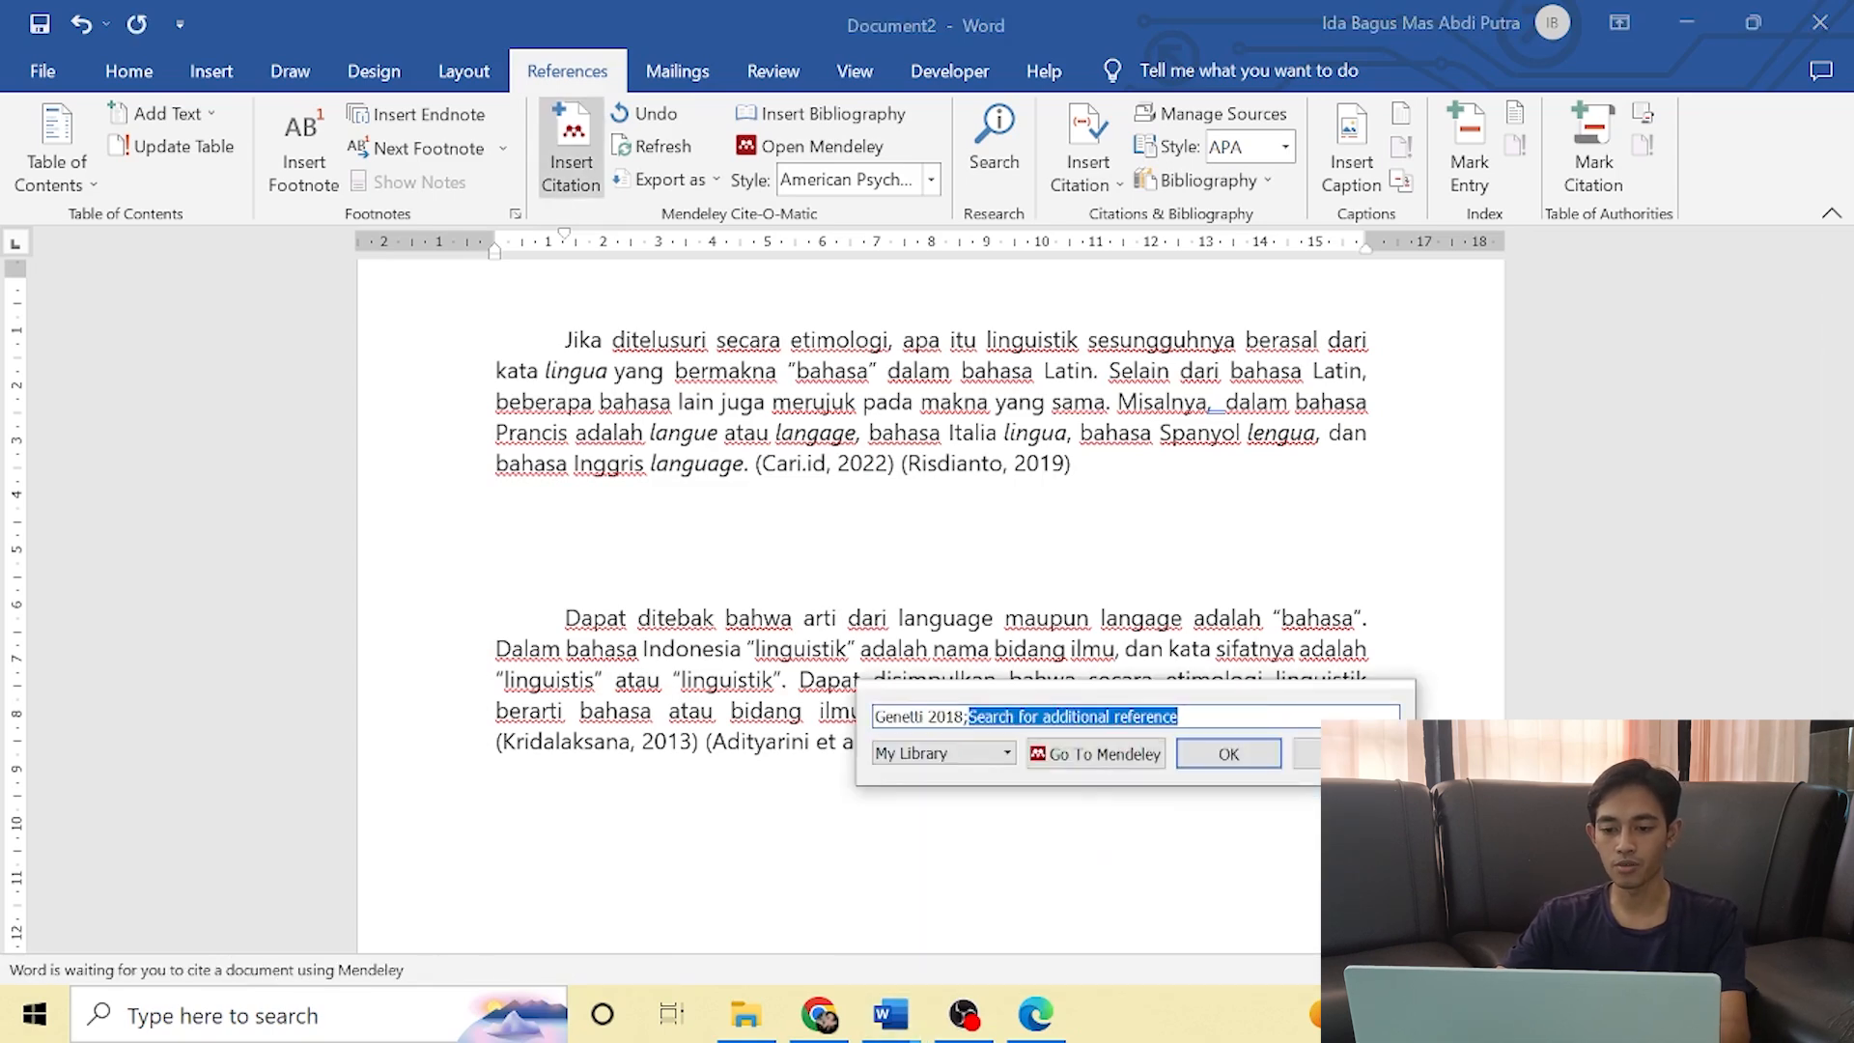
key(Return)
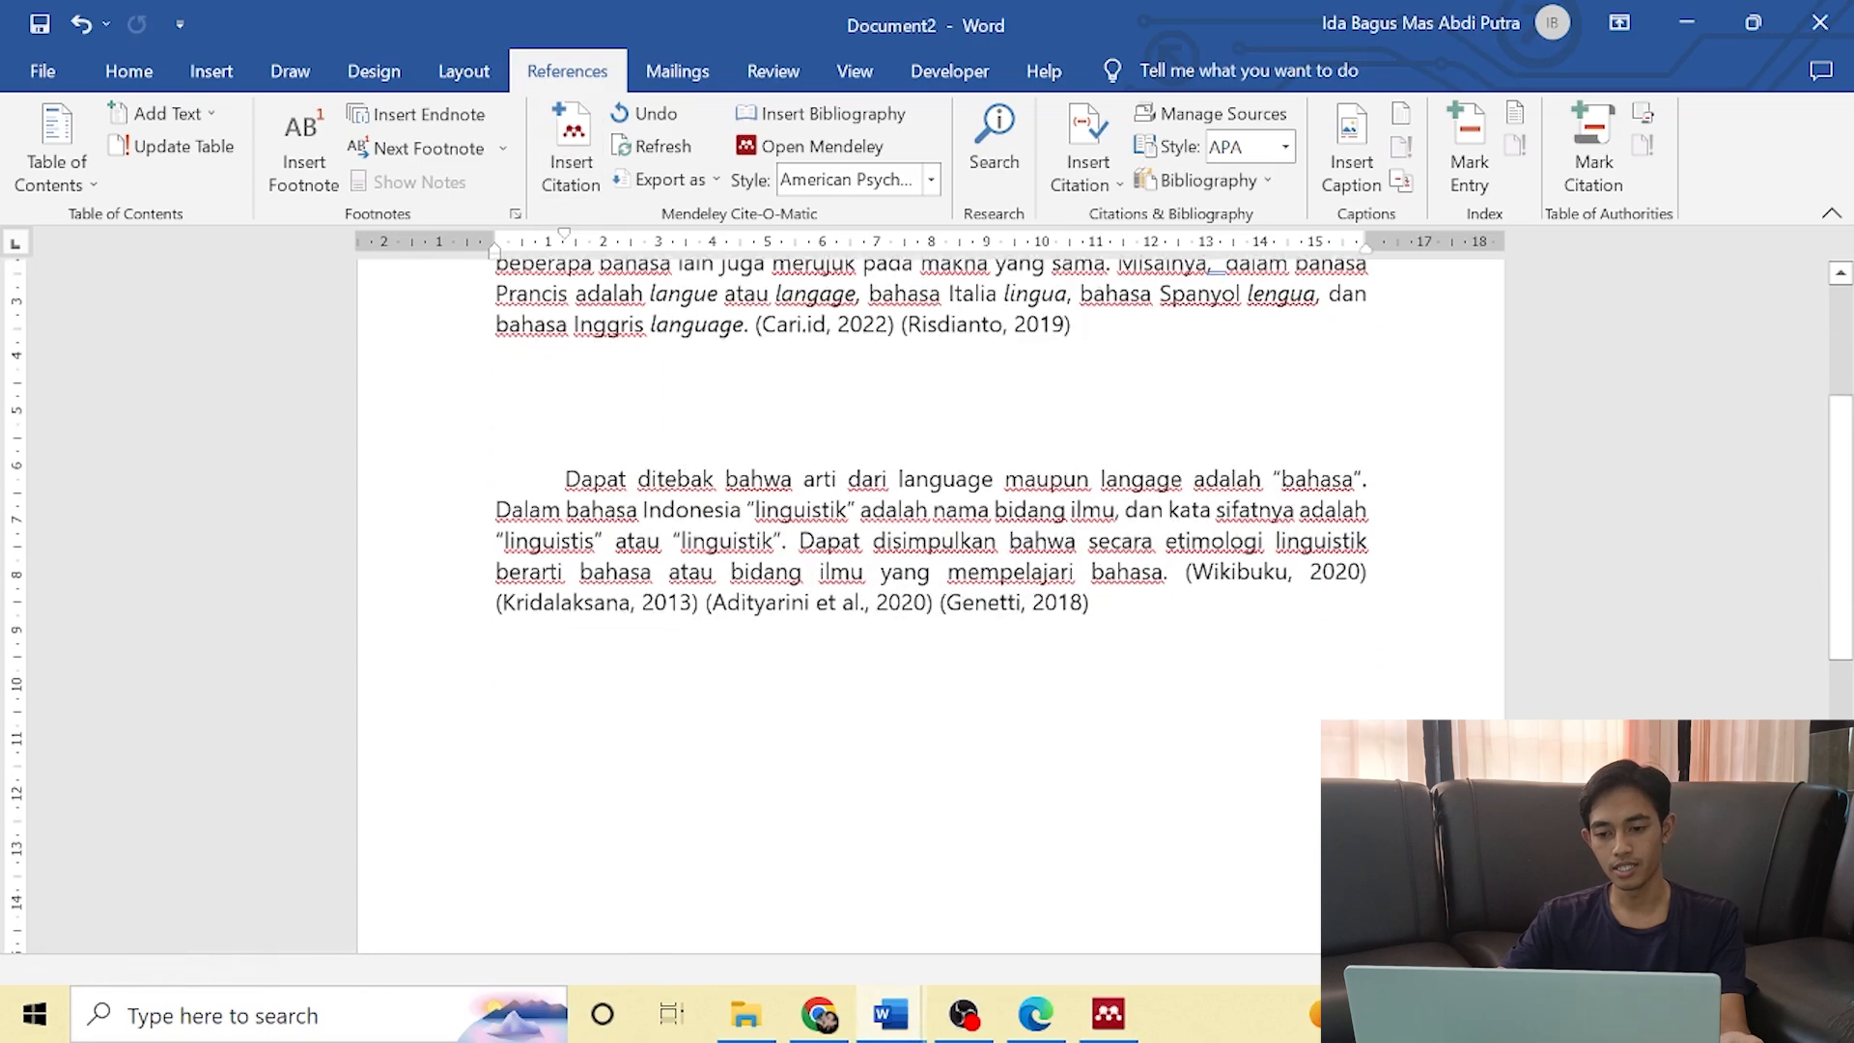